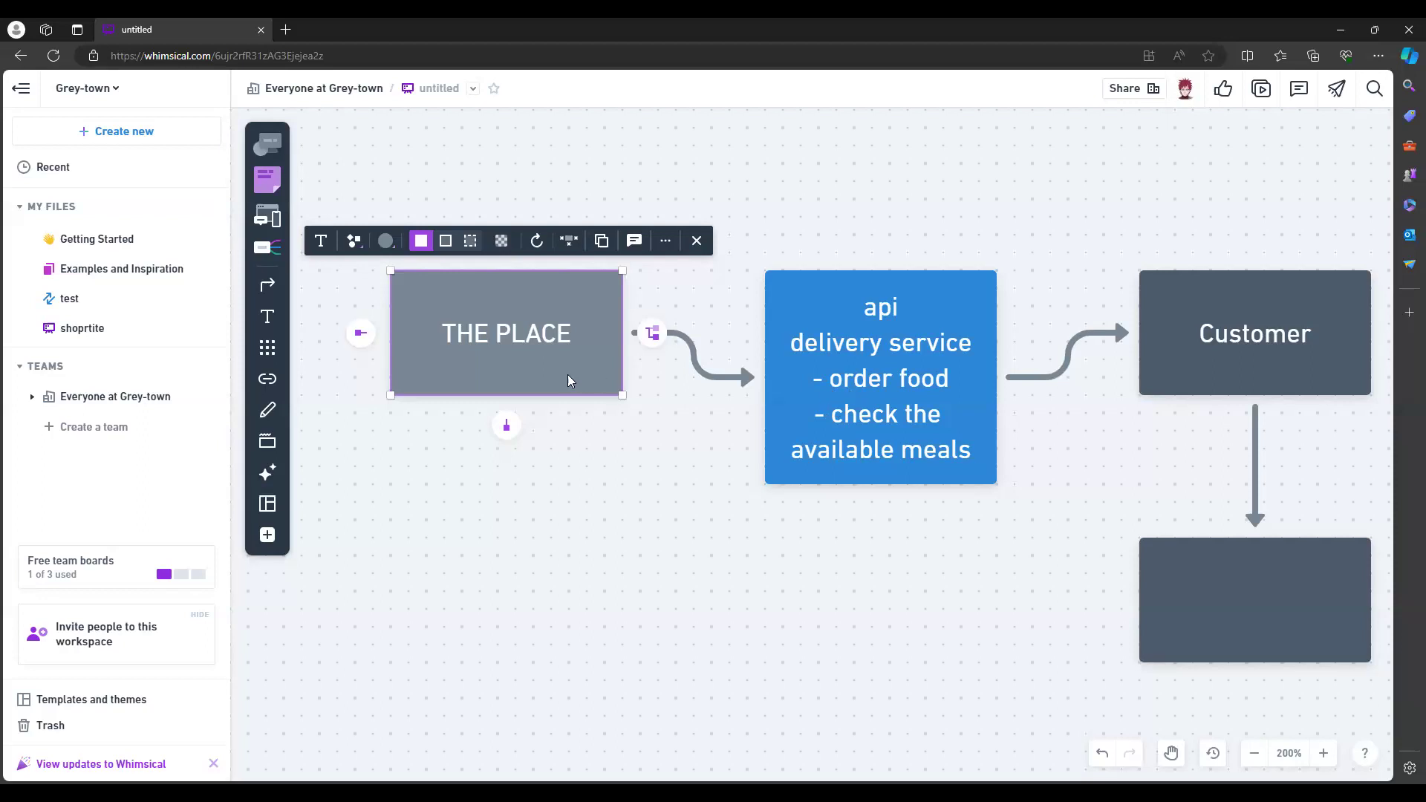
- Enter "what are the available meals" as a bullet in the empty box below Customer and widen the box
double_click(520, 357)
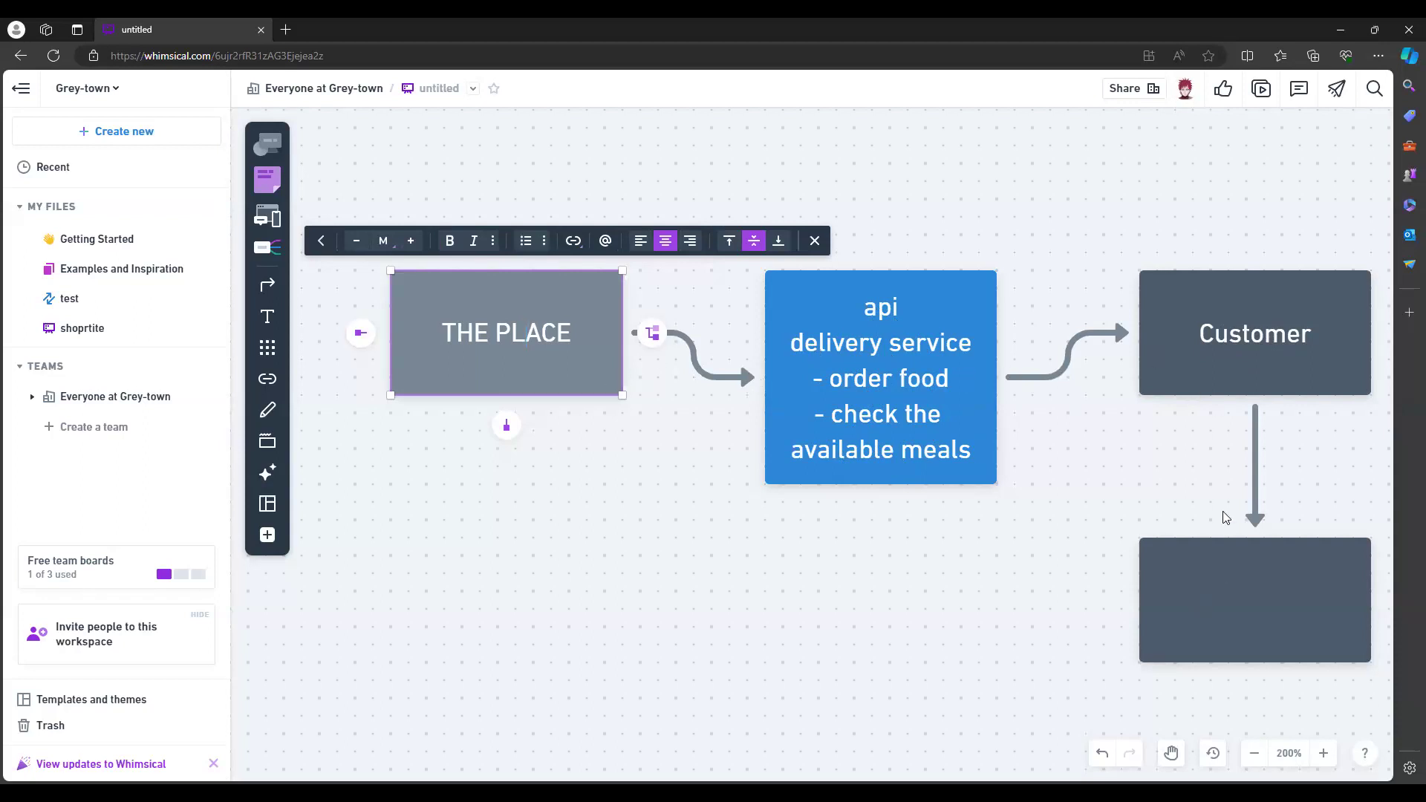
double_click(1237, 587)
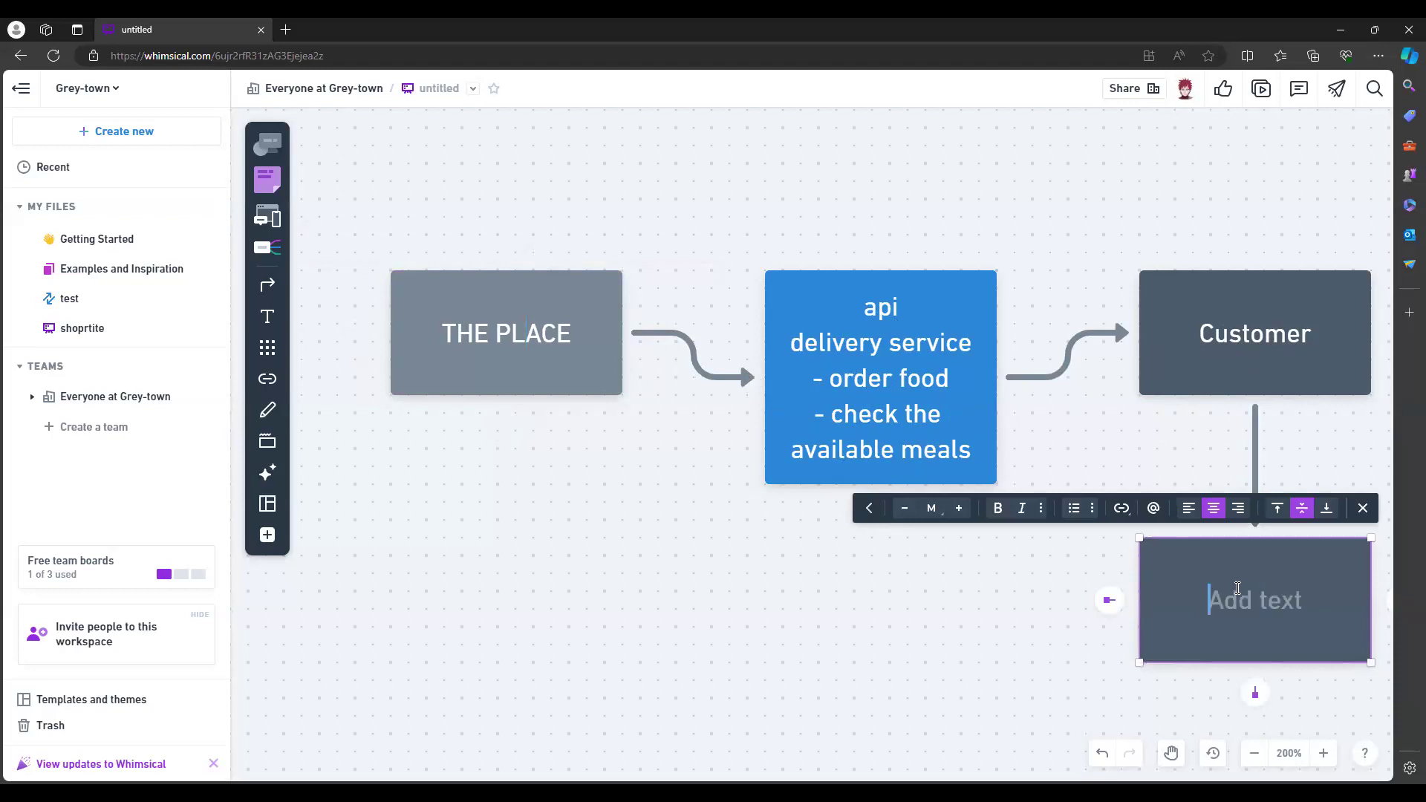
type("what are the available meals")
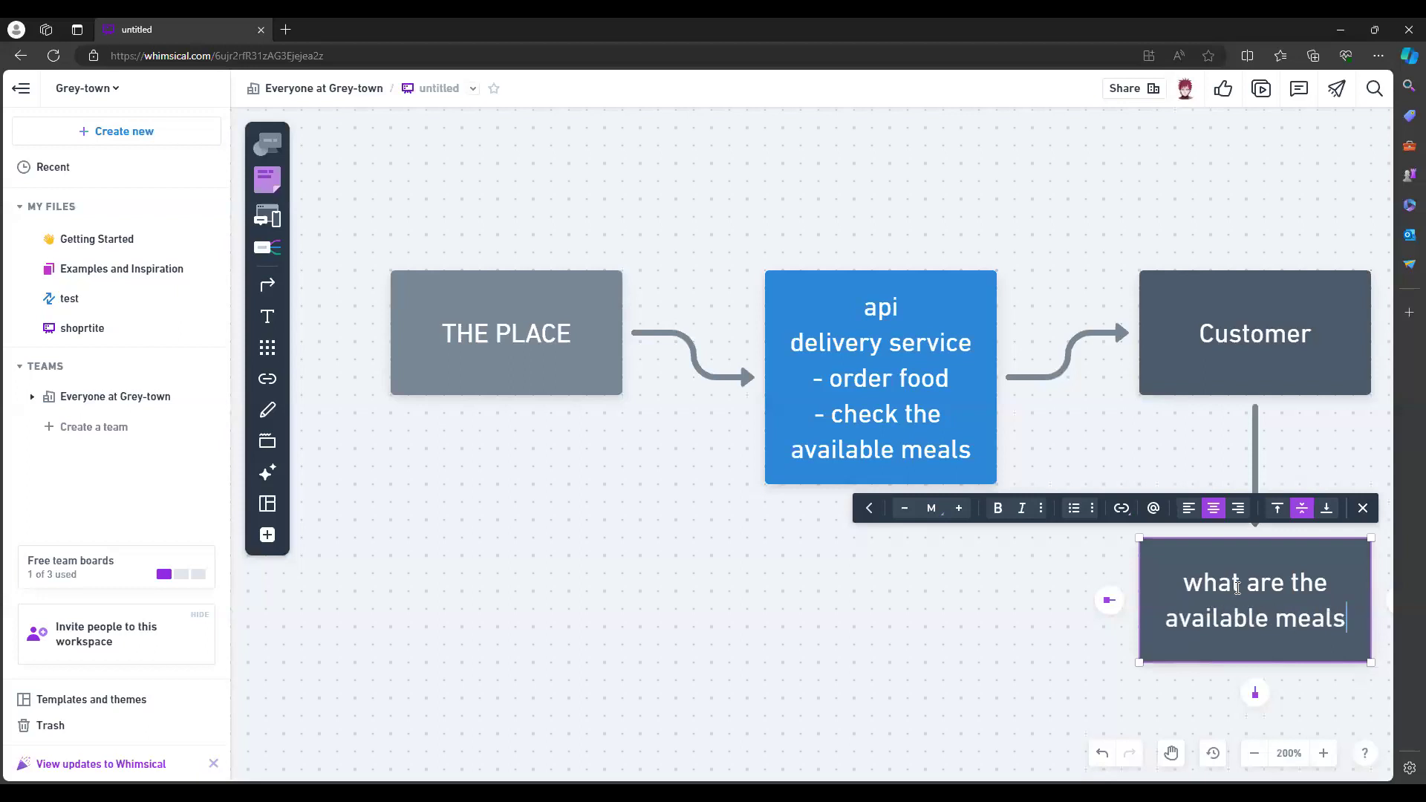
left_click(1181, 586)
type("-")
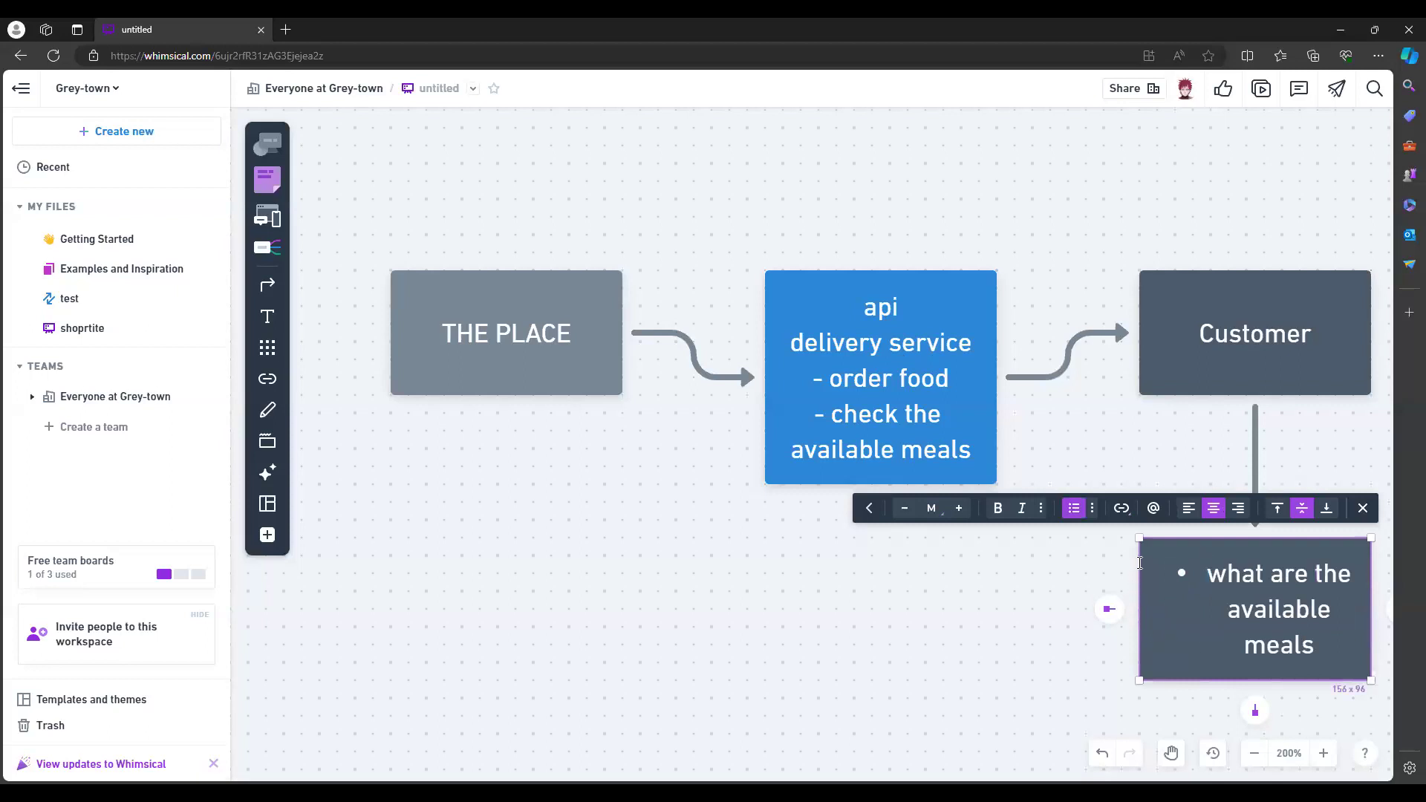
left_click_drag(1142, 541, 1049, 555)
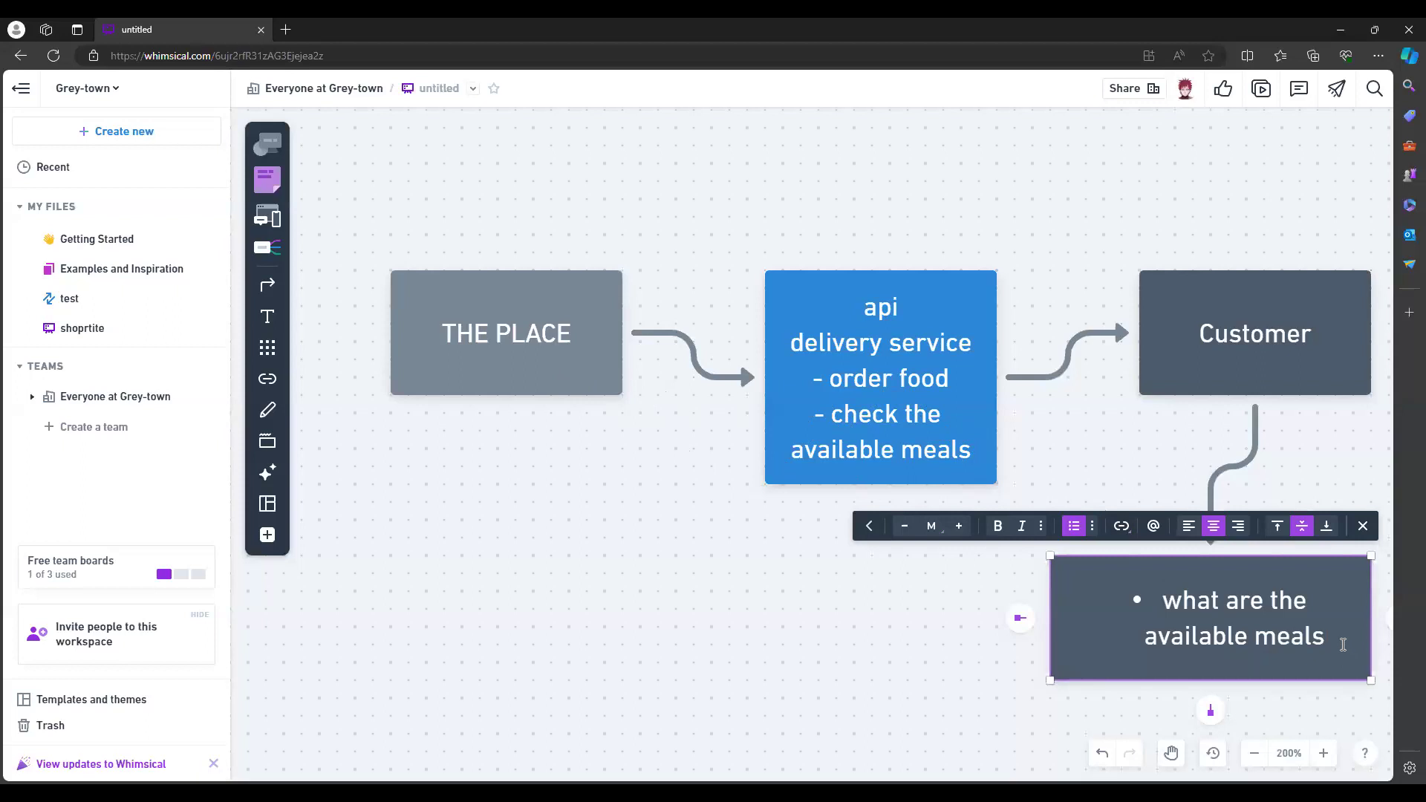
- Extend the available meals bullet with "- response - we have rice , beans etc"
type("- ")
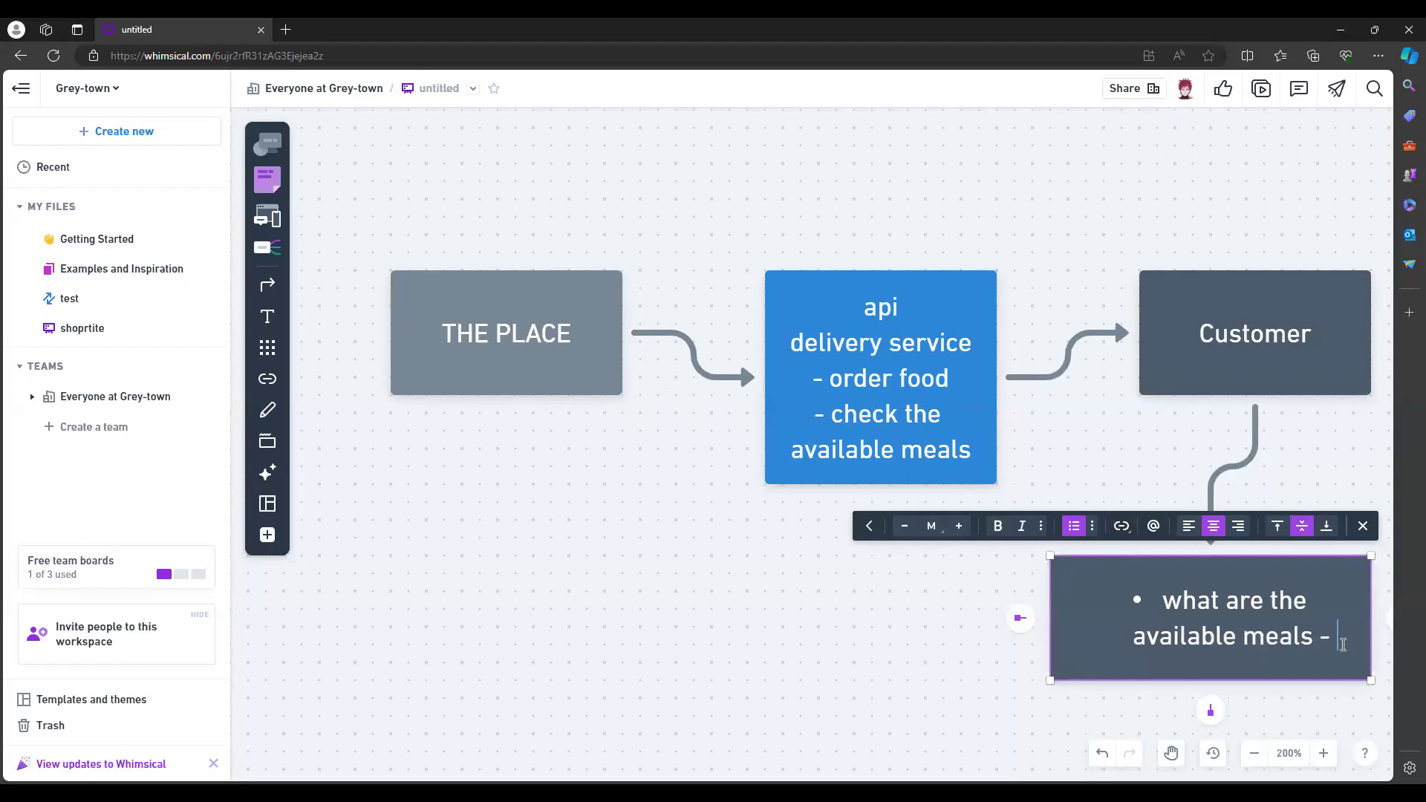
type("response")
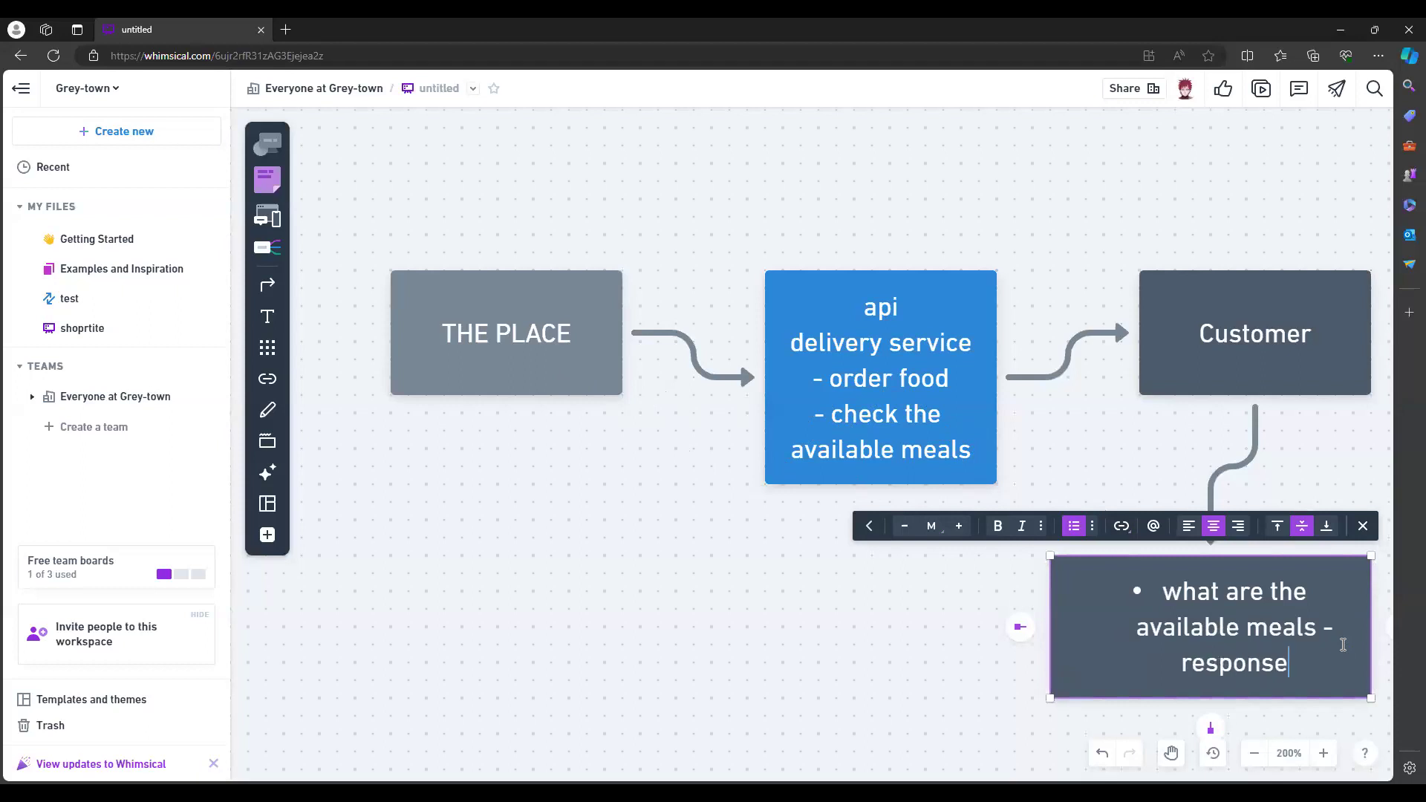
type(" -  we have")
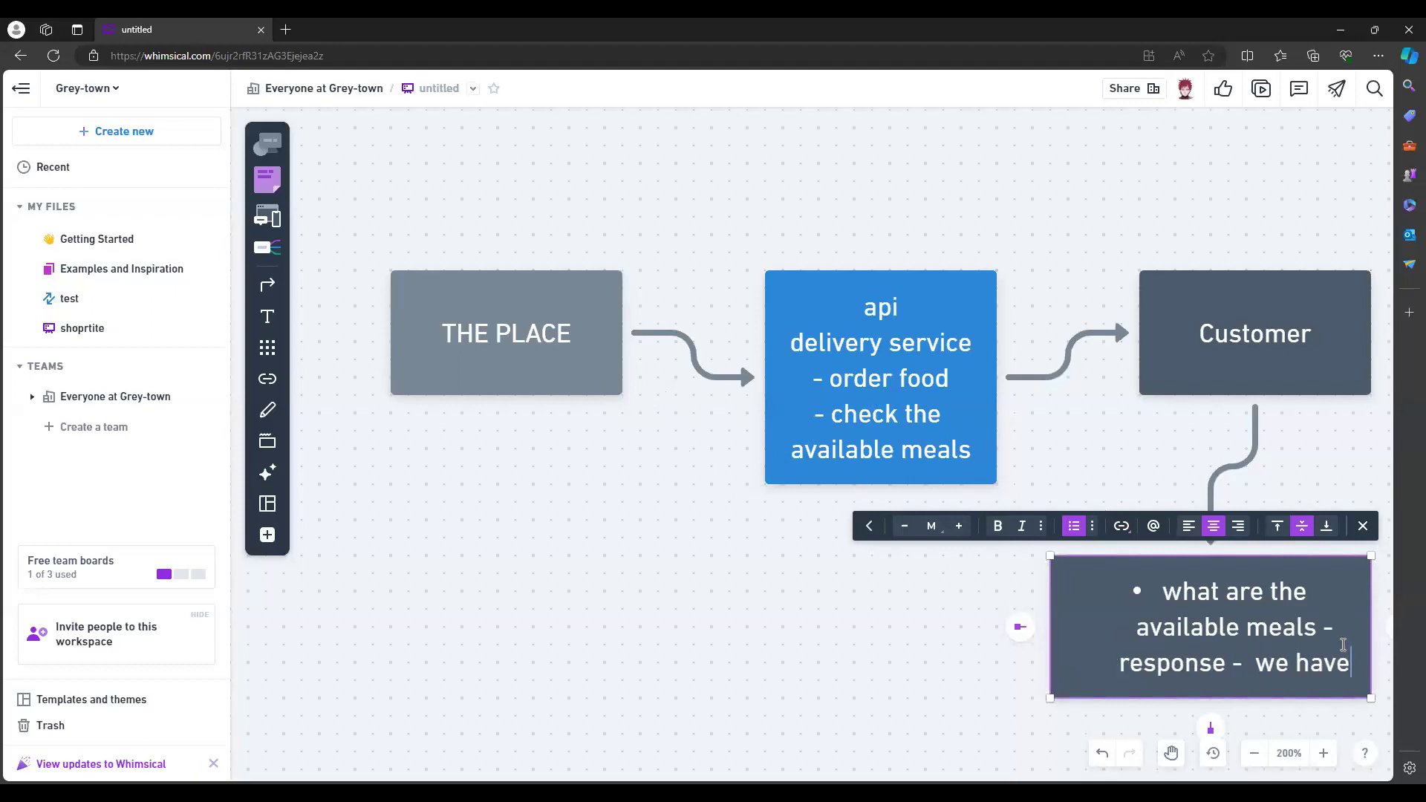
type(" rice , bea")
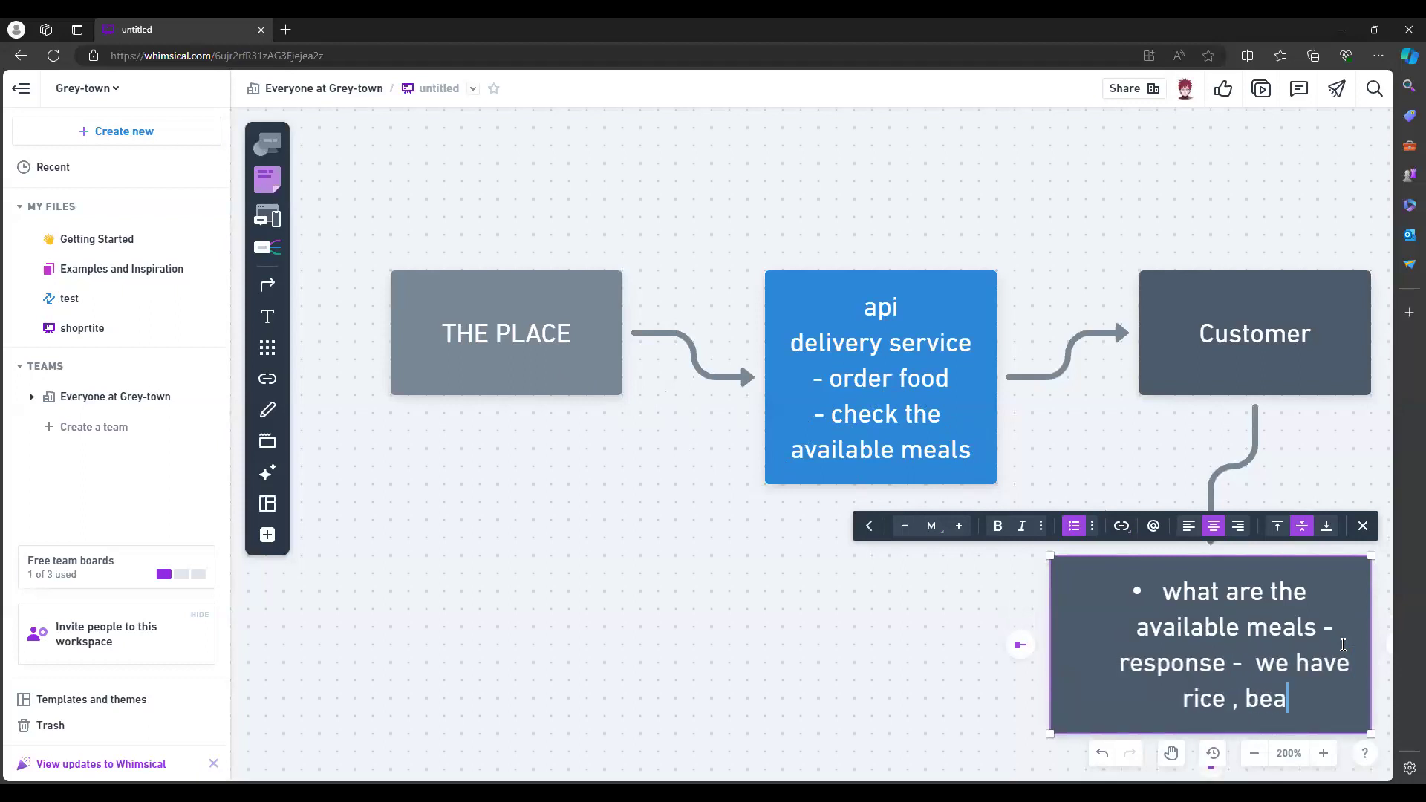
type("ns etc")
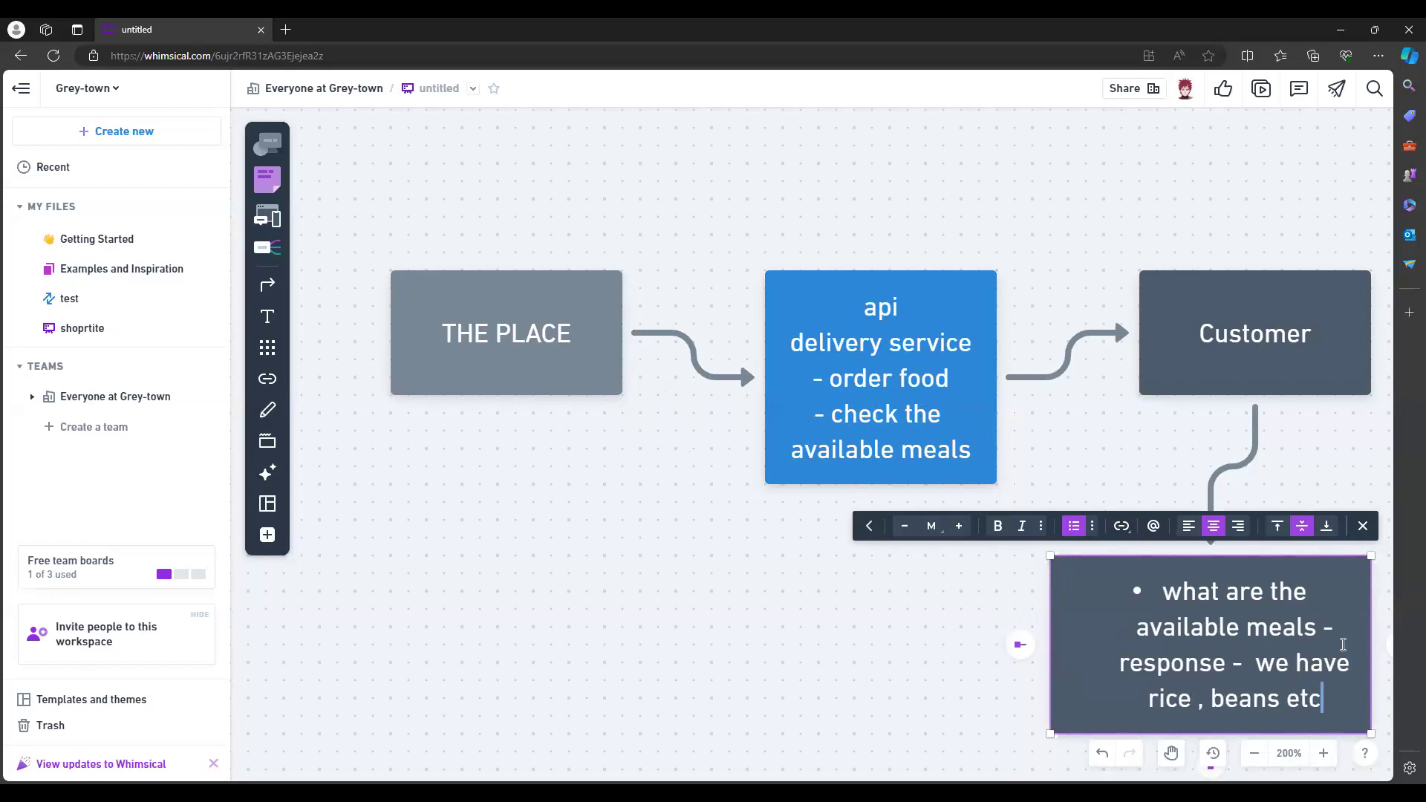
- Add a second bullet reading "i want rice - response - your order has been created" and finish editing the box
key("Return")
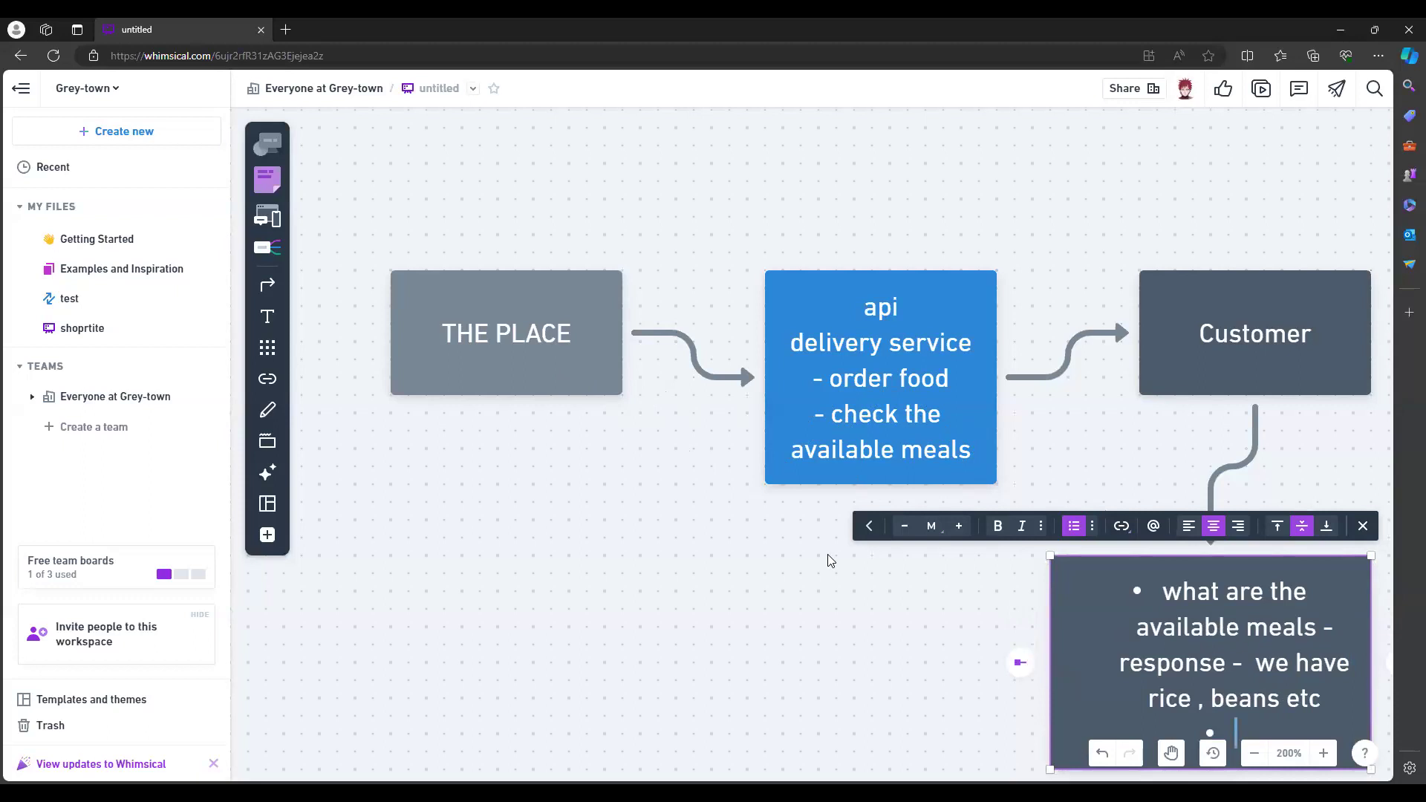
scroll(808, 584, "down", 2)
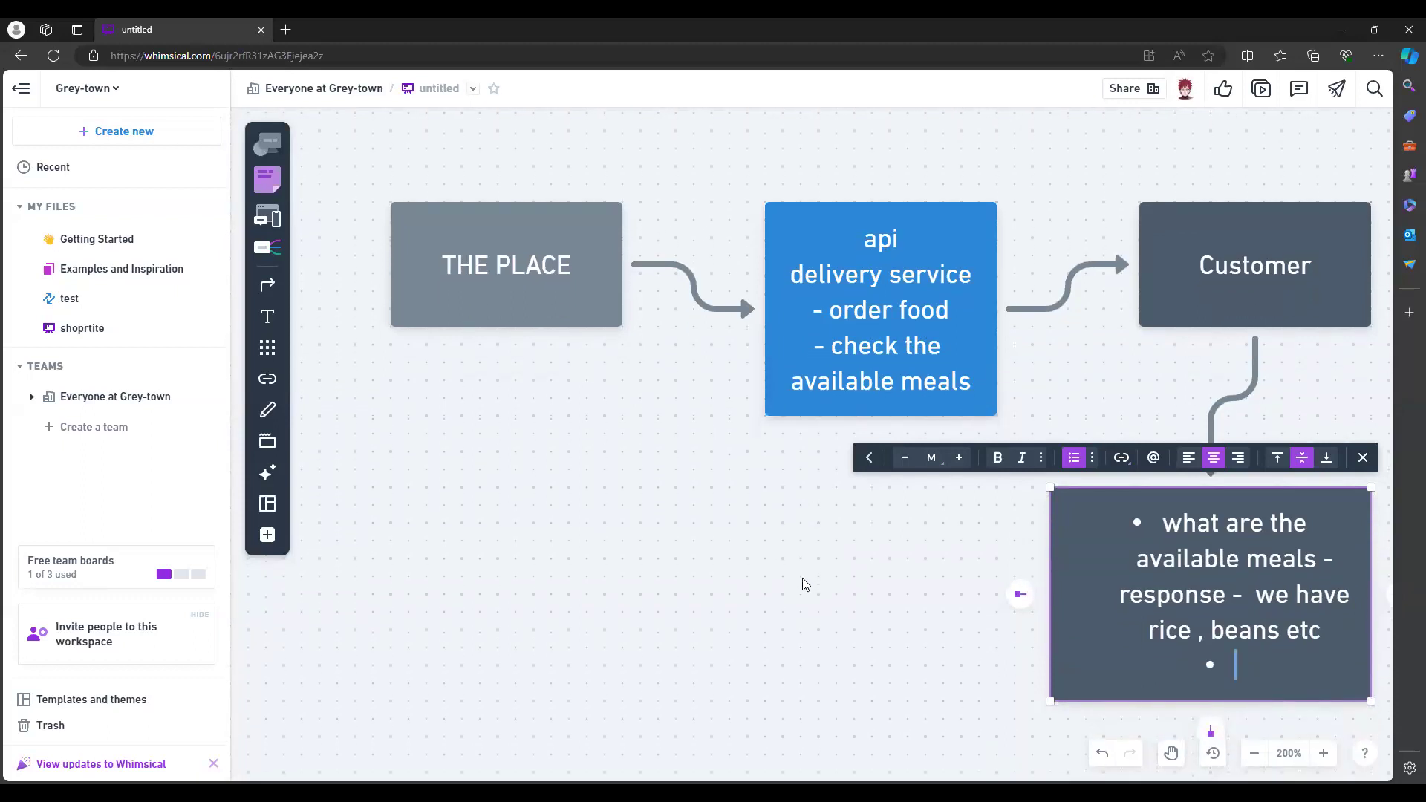
type("i want rice")
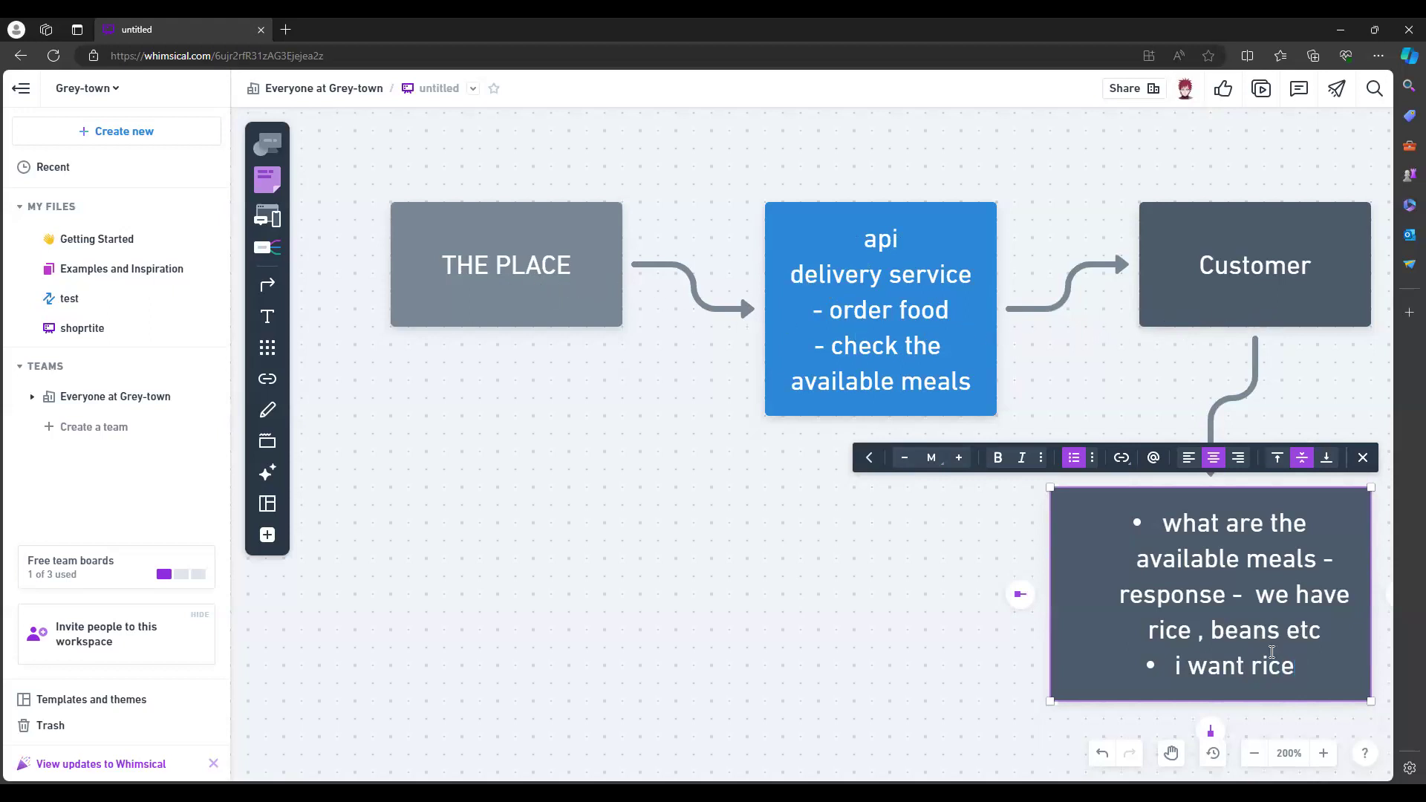
type("- response")
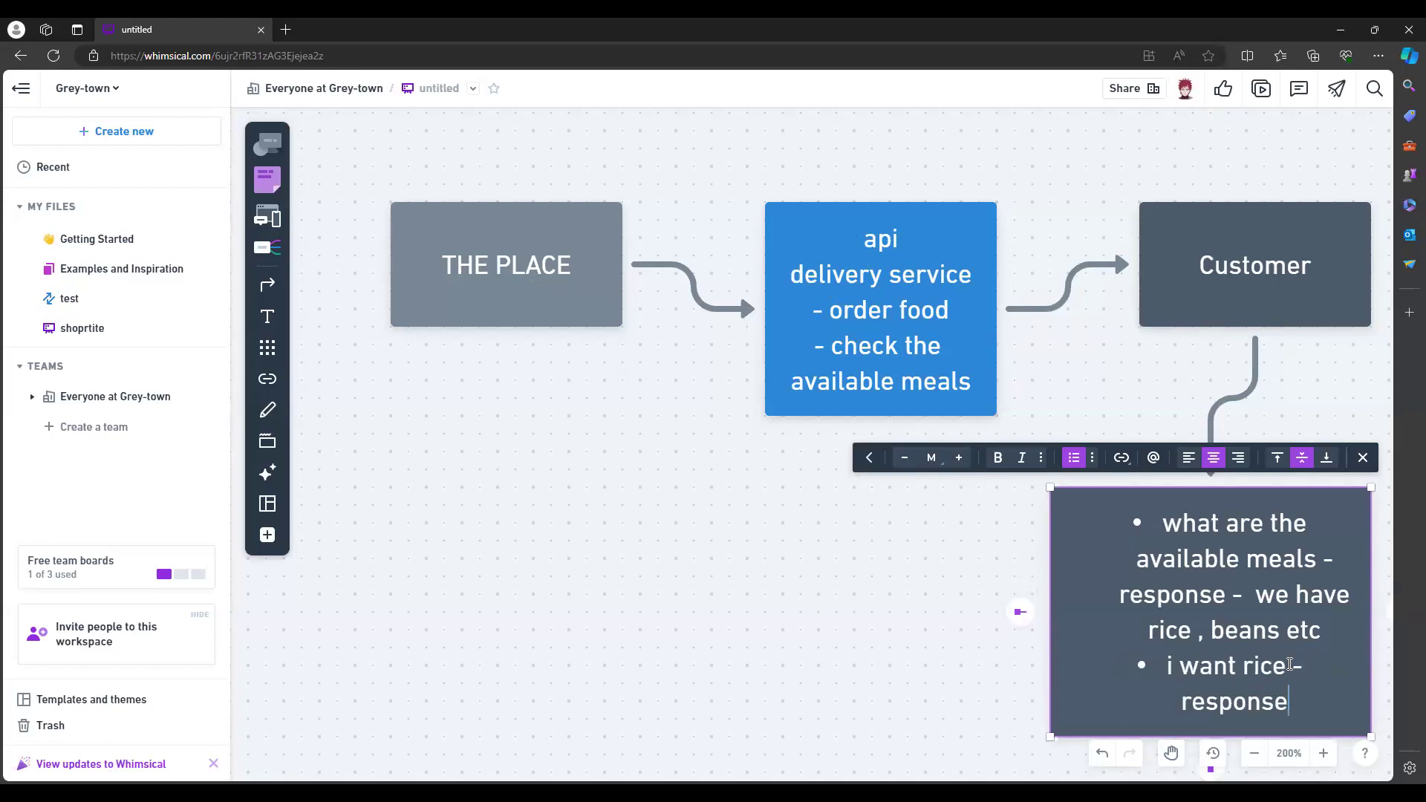
type("- your order has been r")
type("reated")
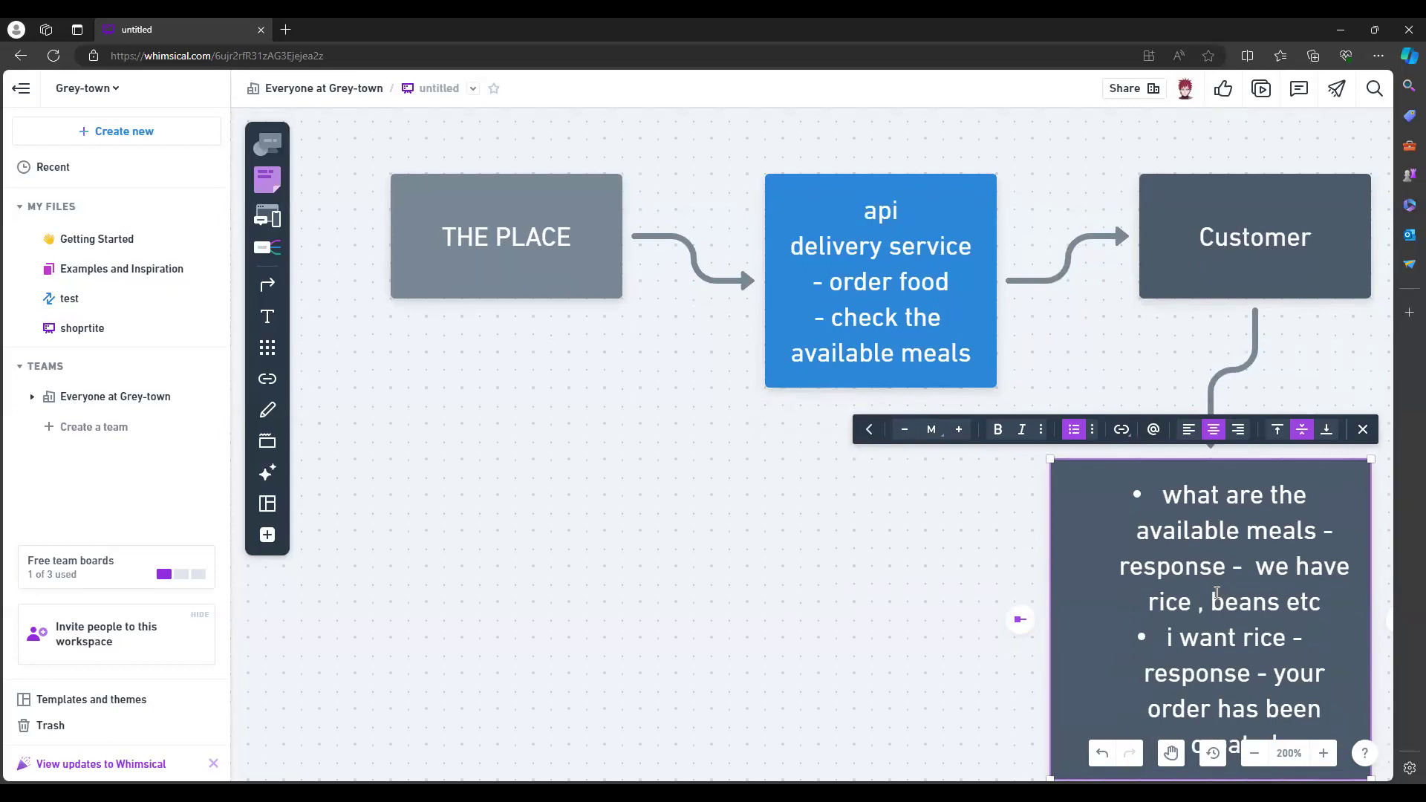
scroll(1160, 604, "down", 5)
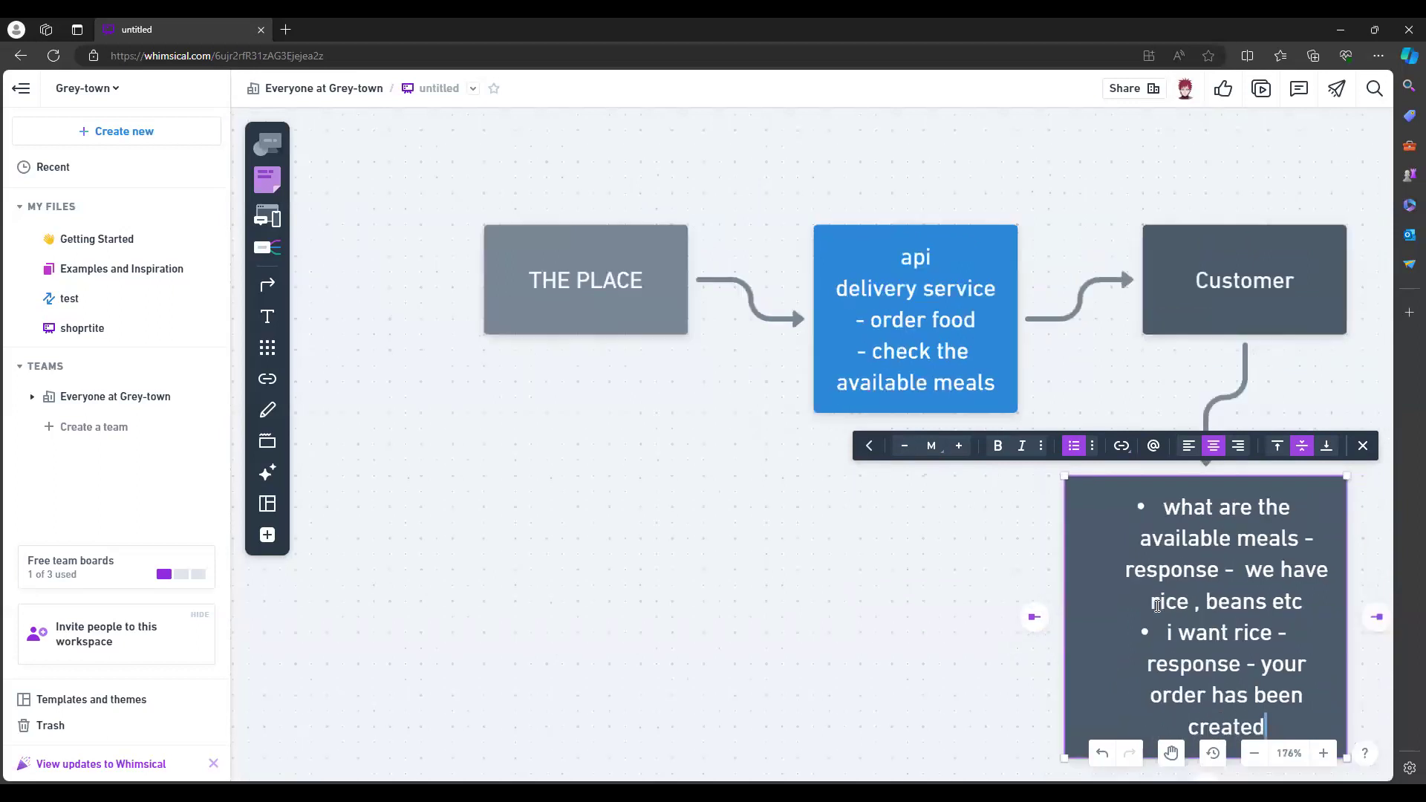
scroll(1014, 291, "up", 2)
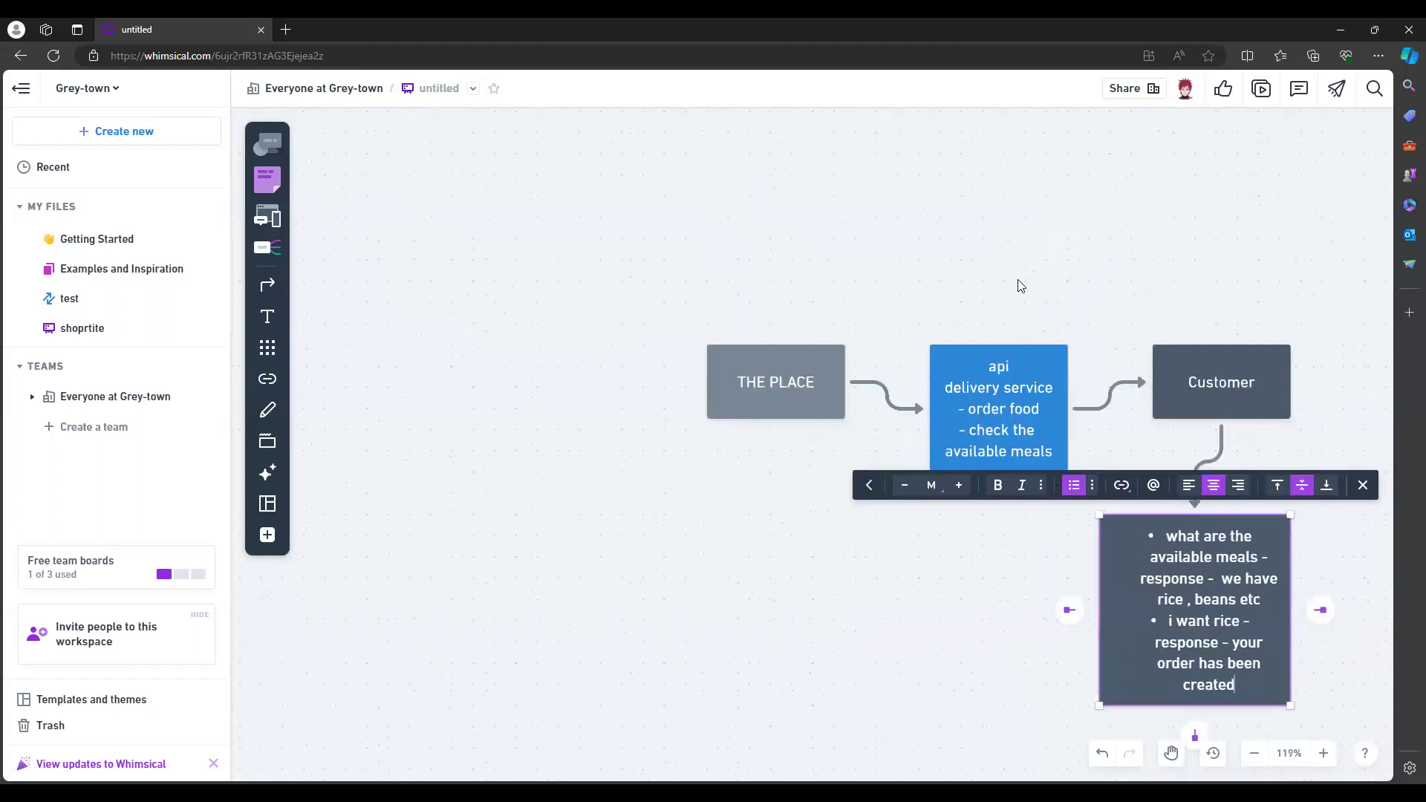
left_click(1018, 282)
- Review how THE PLACE and Customer boxes are connected through the api delivery service box
scroll(1018, 291, "right", 5)
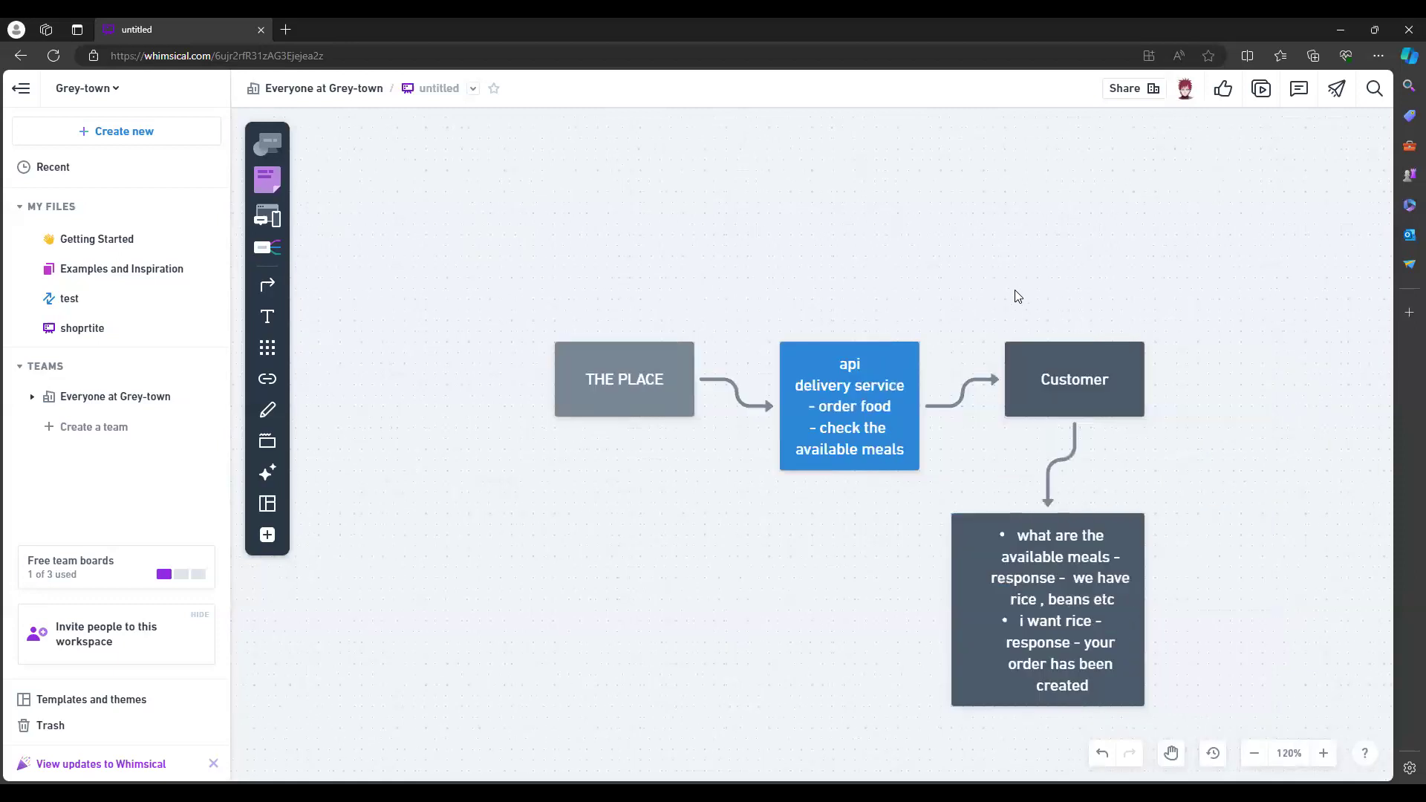
scroll(822, 338, "down", 1)
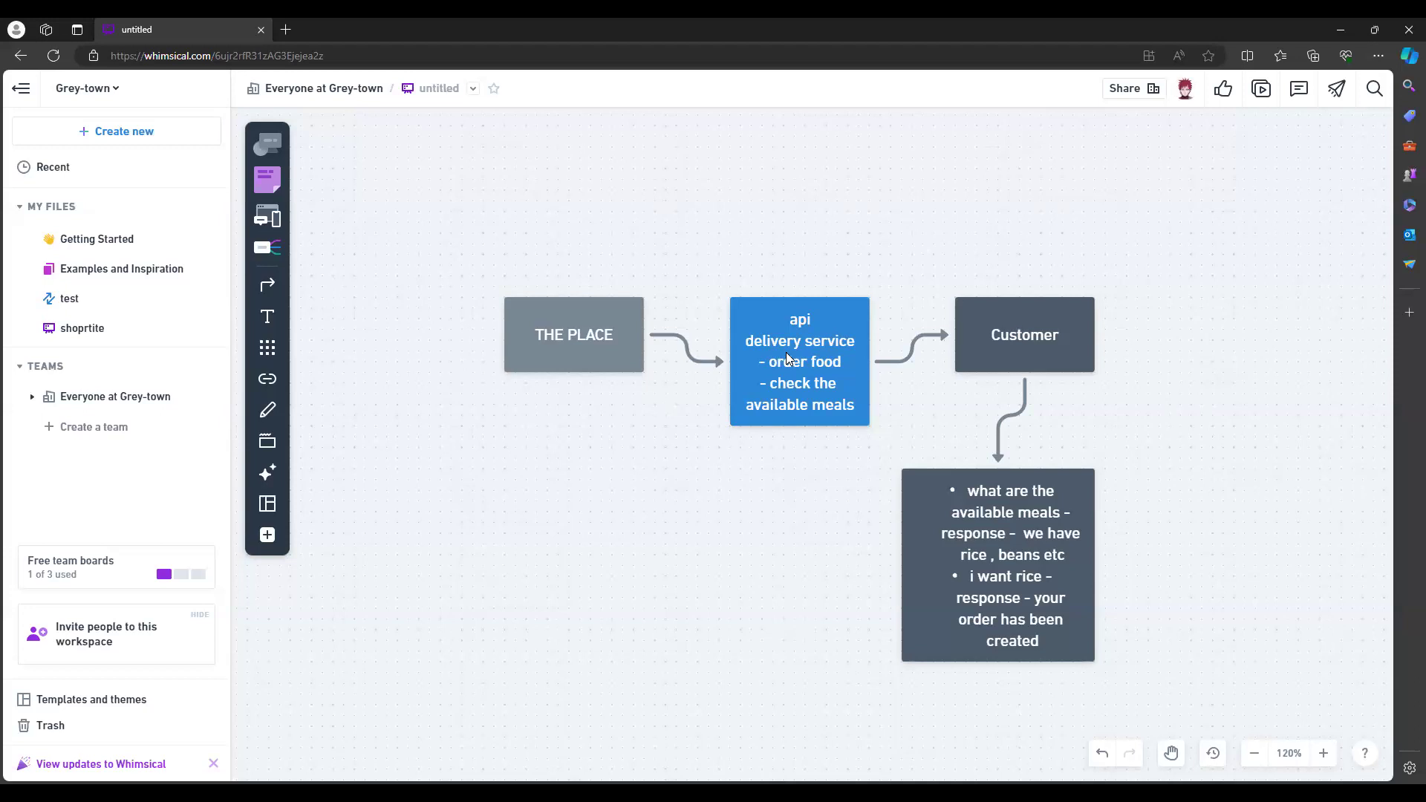
scroll(786, 353, "up", 2)
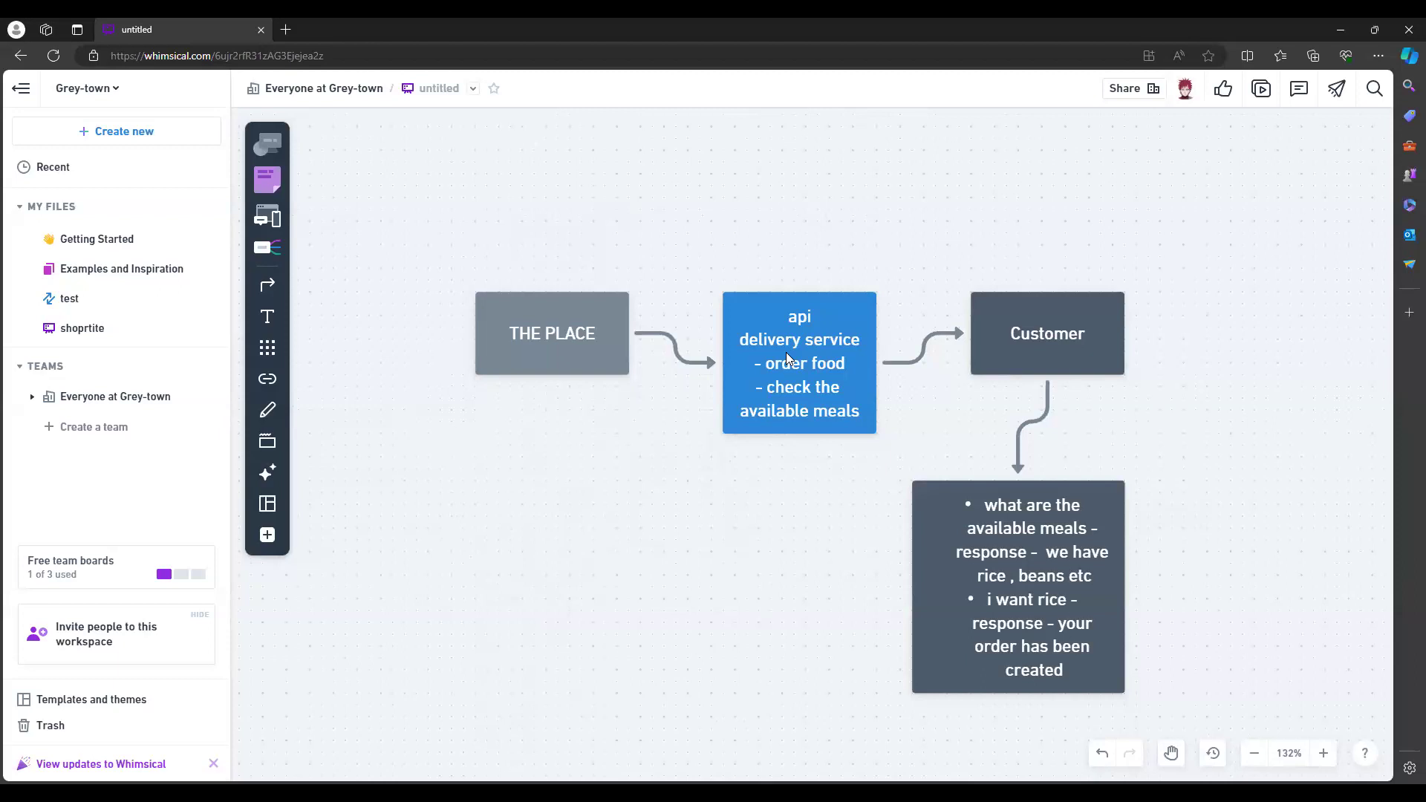
left_click(526, 335)
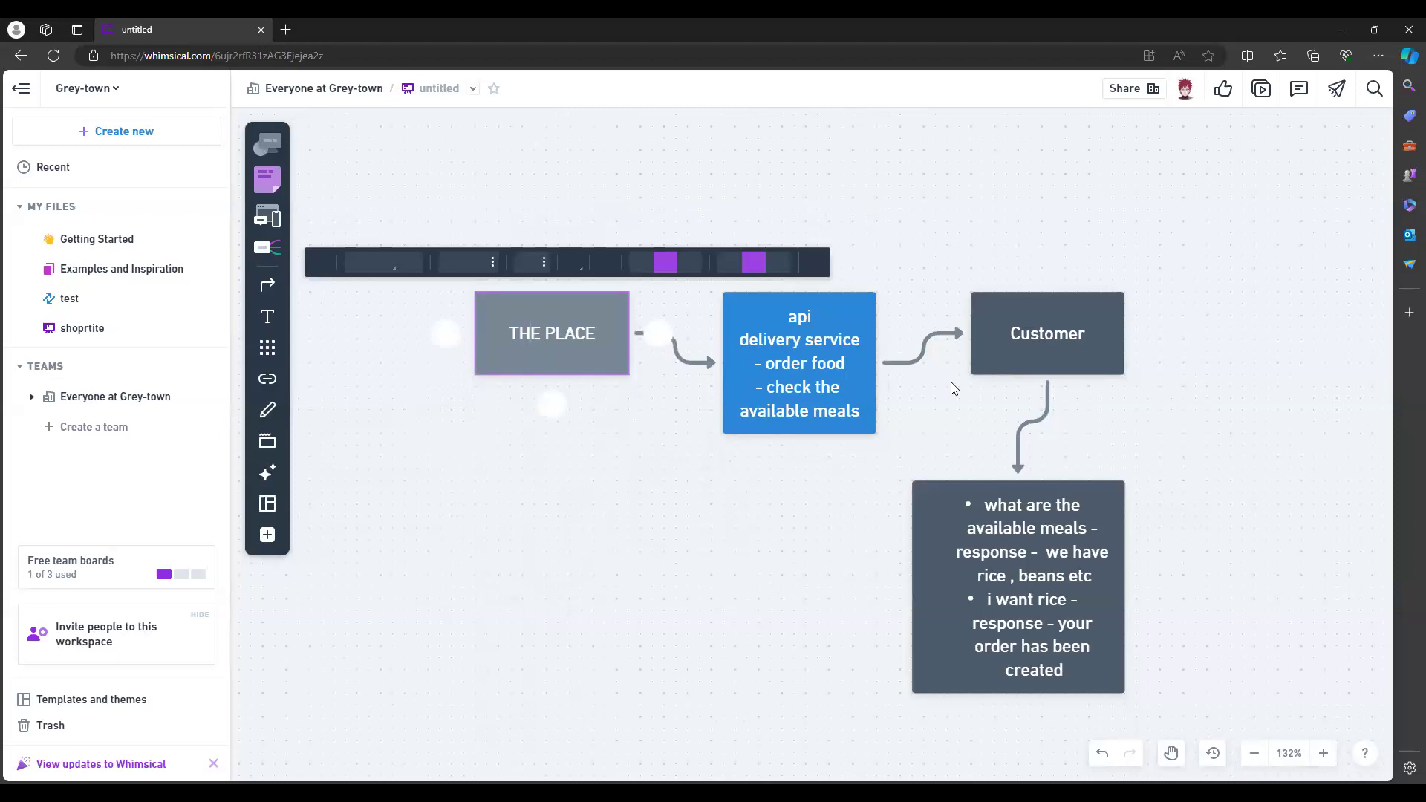
left_click(1040, 334)
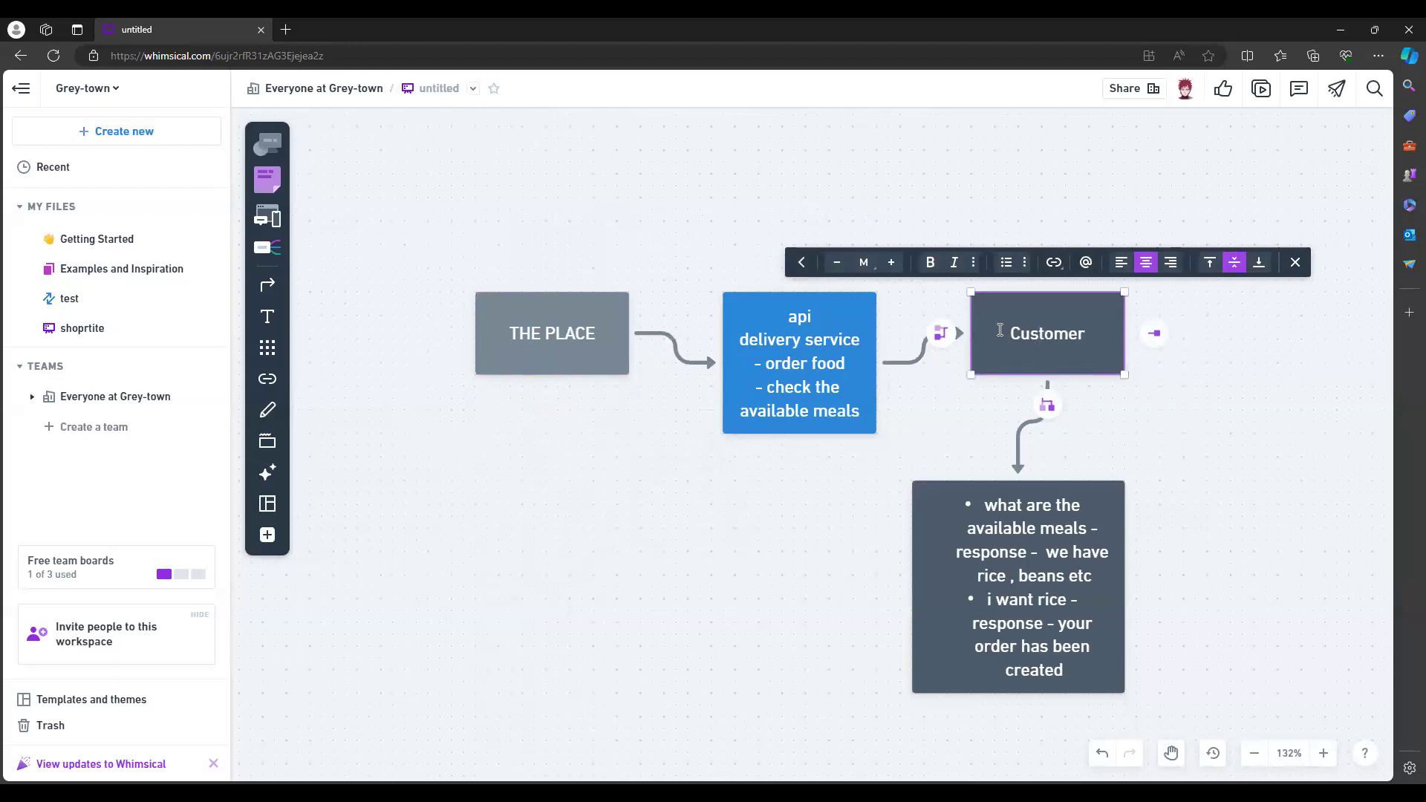
left_click(540, 330)
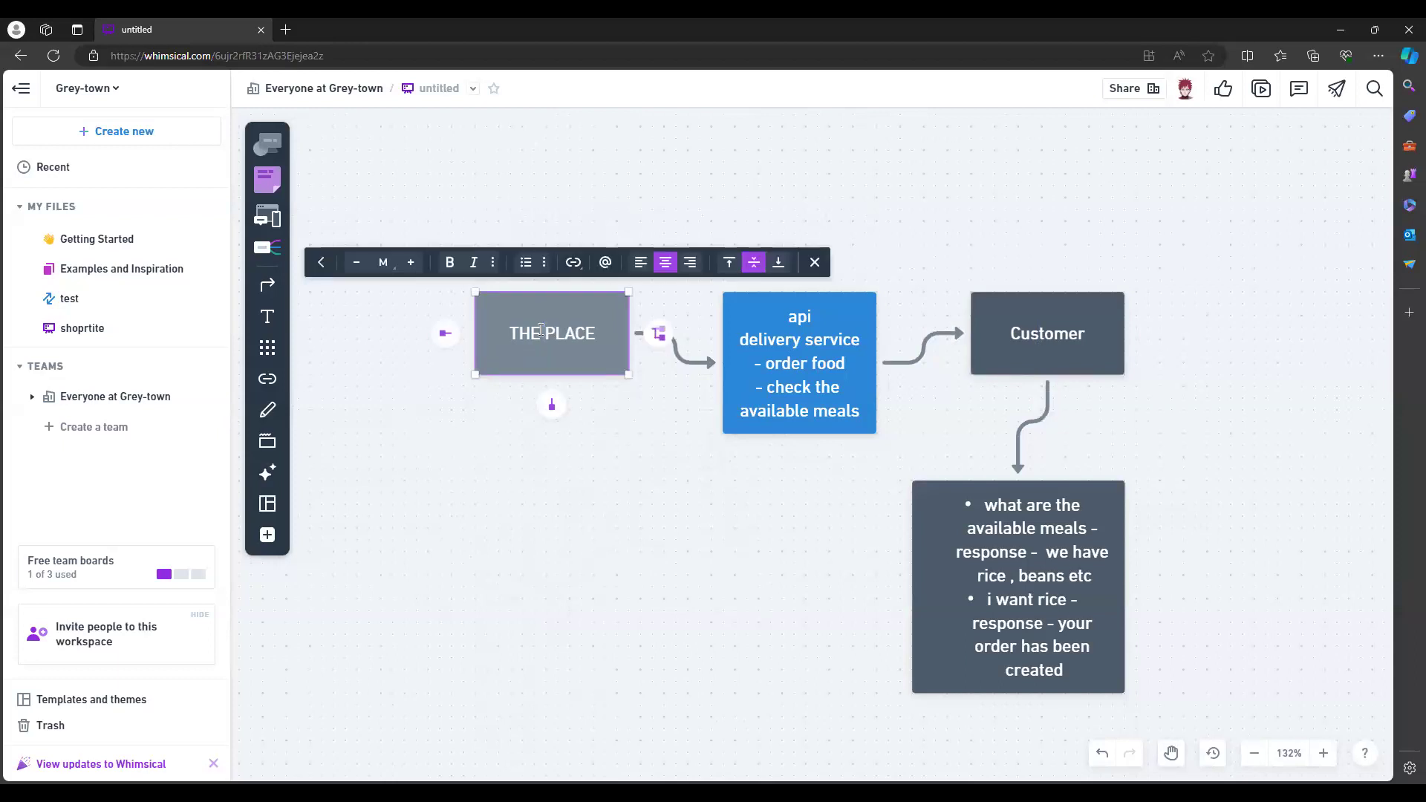
left_click(1006, 341)
left_click(537, 331)
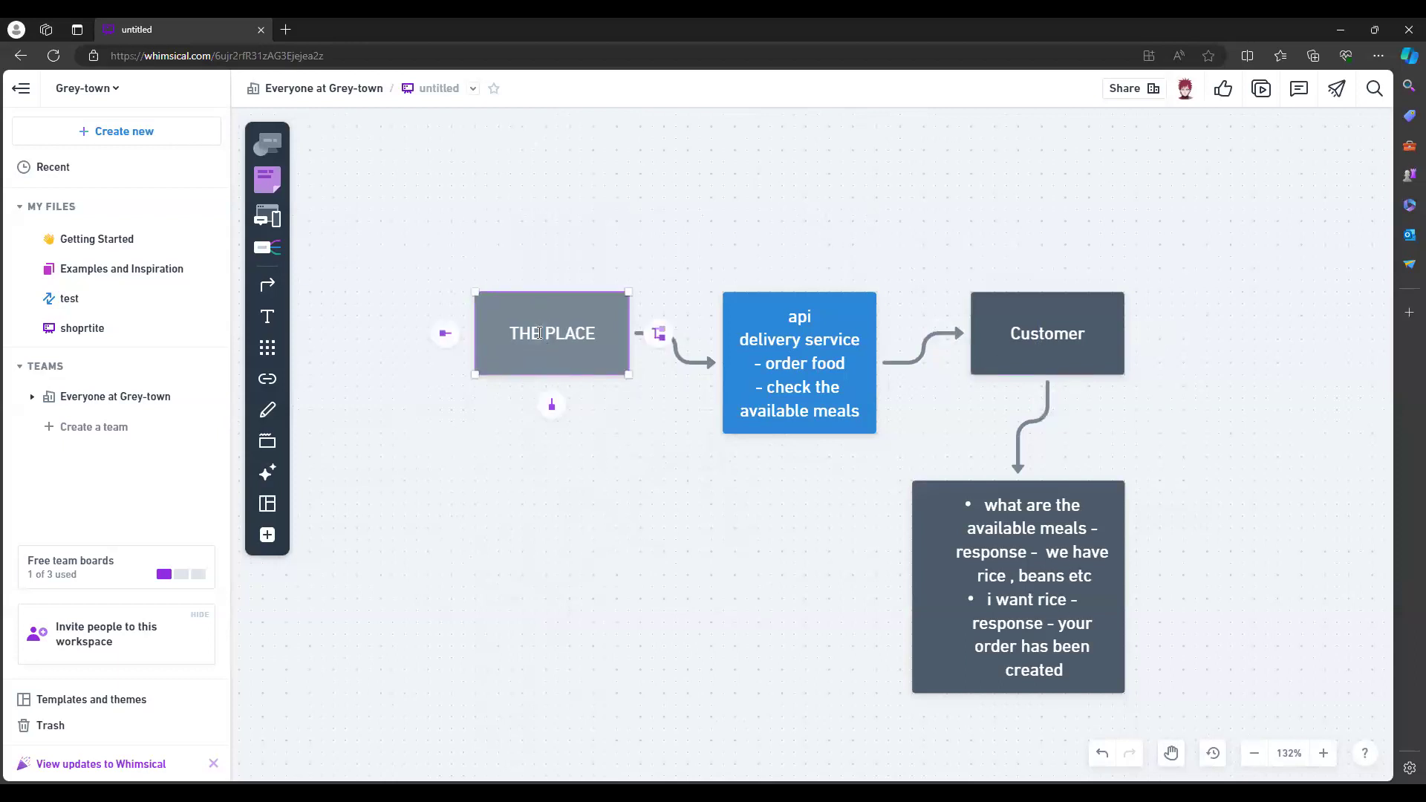
scroll(851, 512, "down", 1)
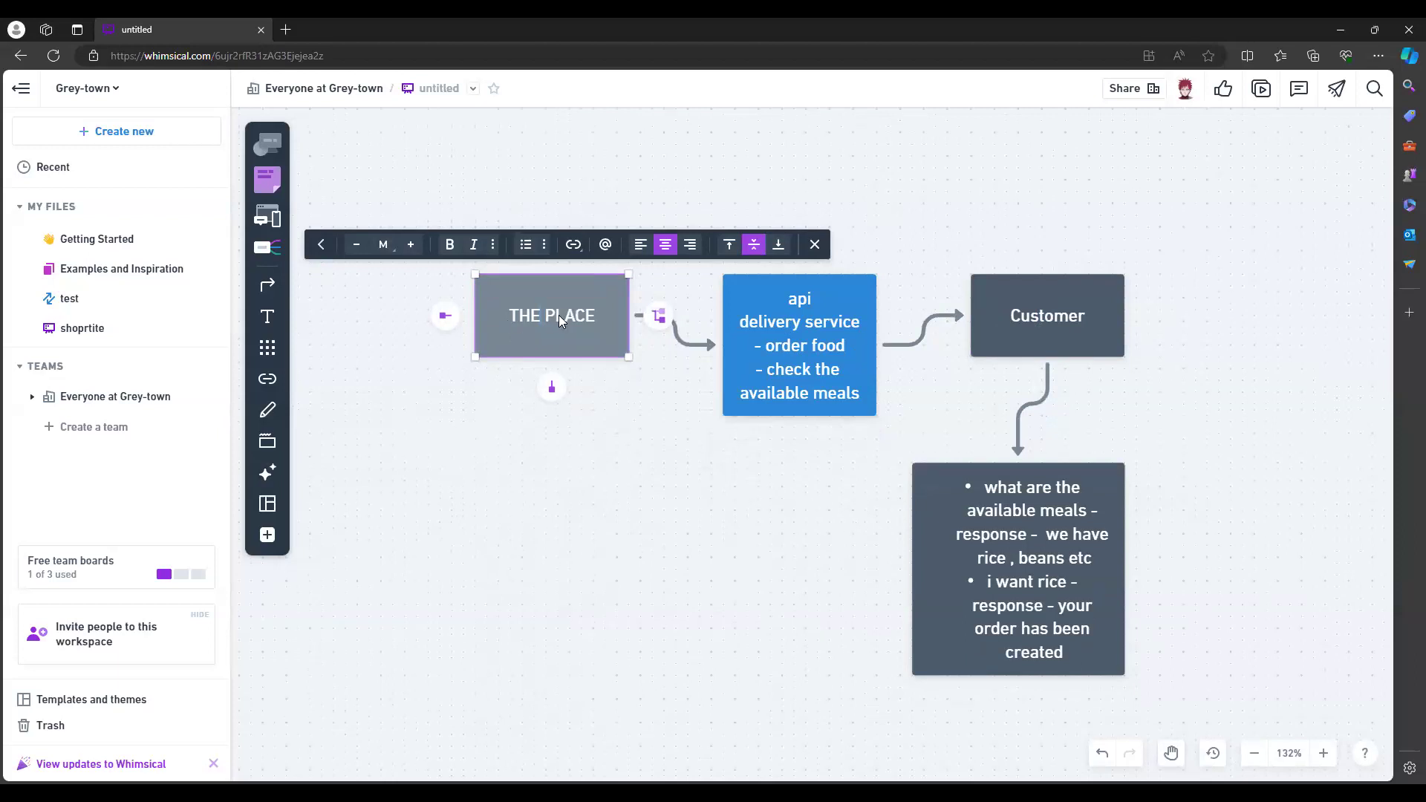
key("Escape")
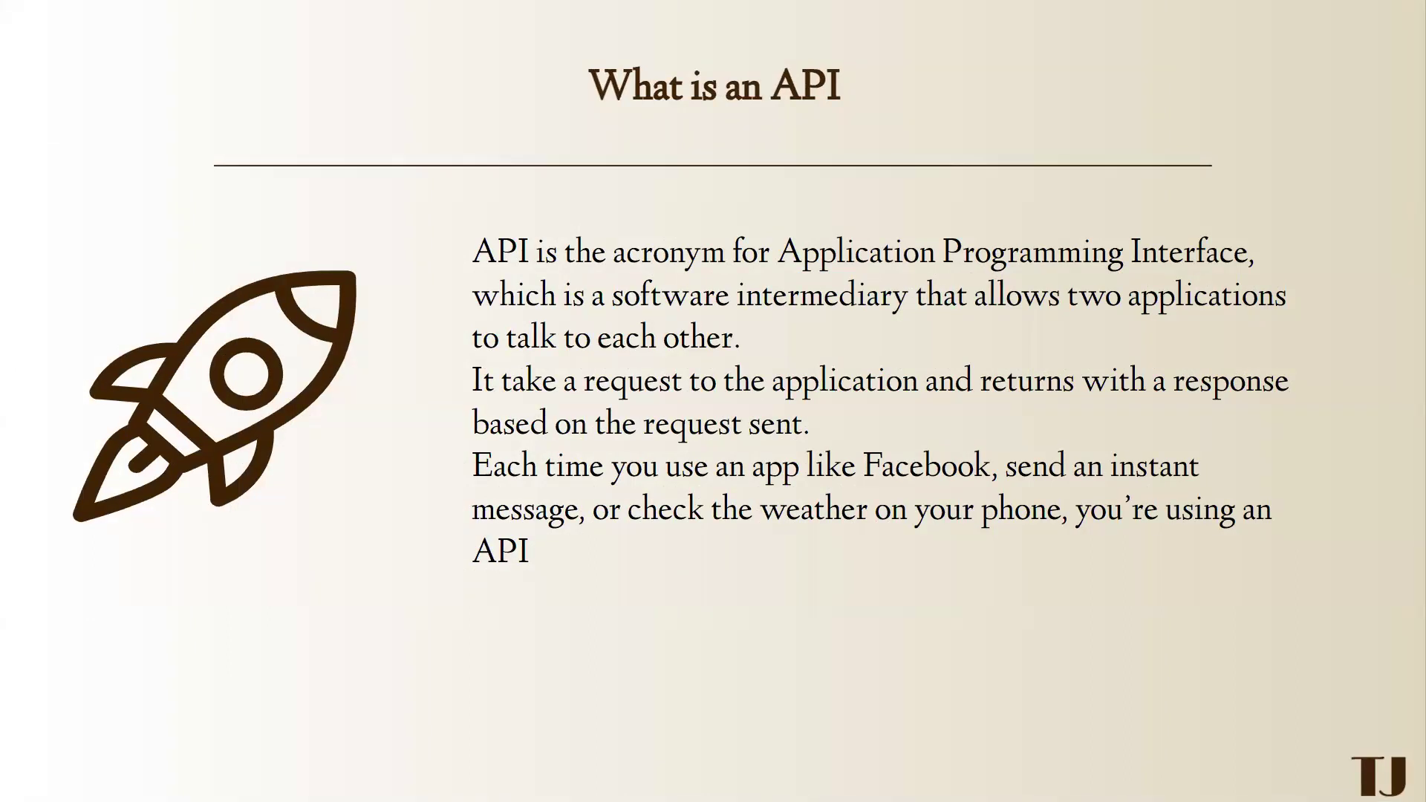
left_click(1316, 392)
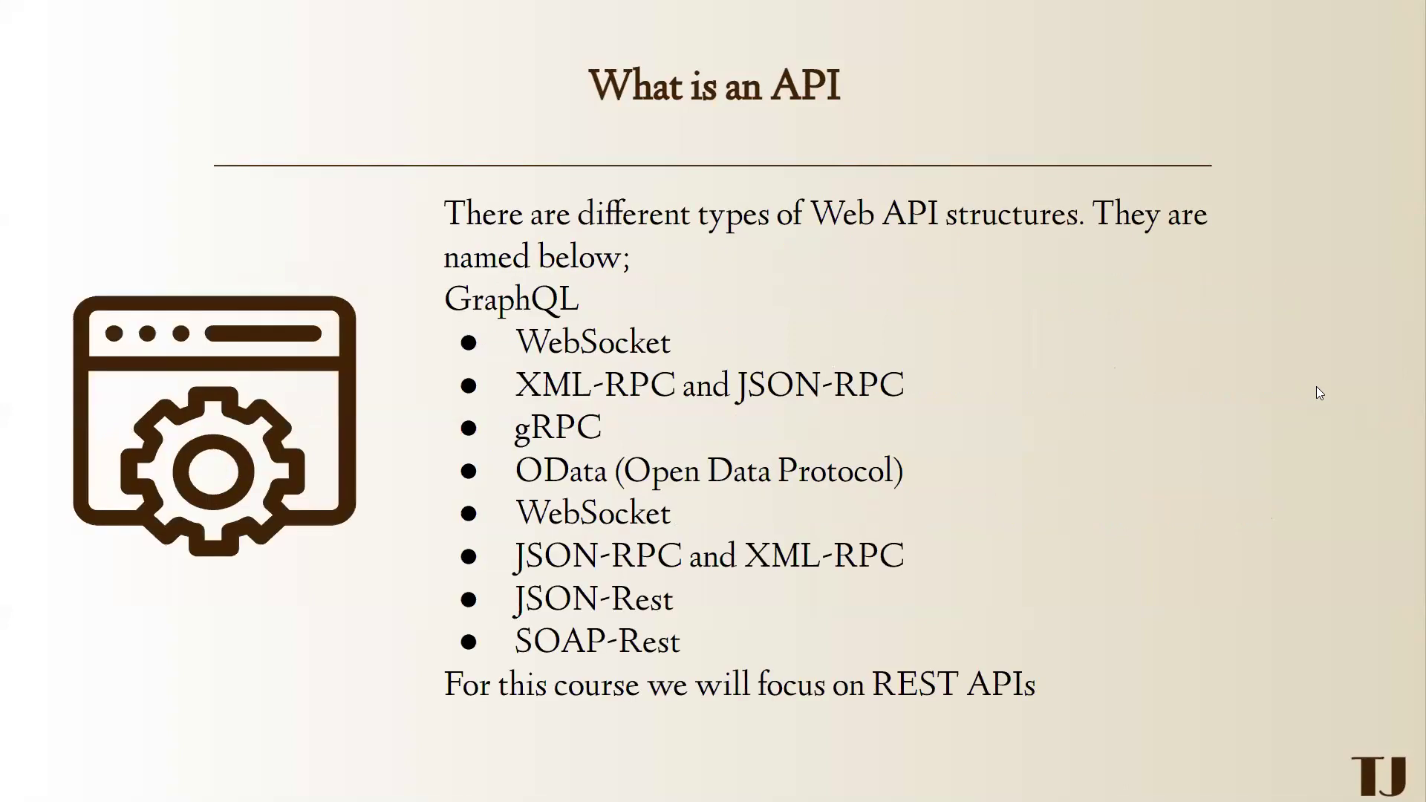
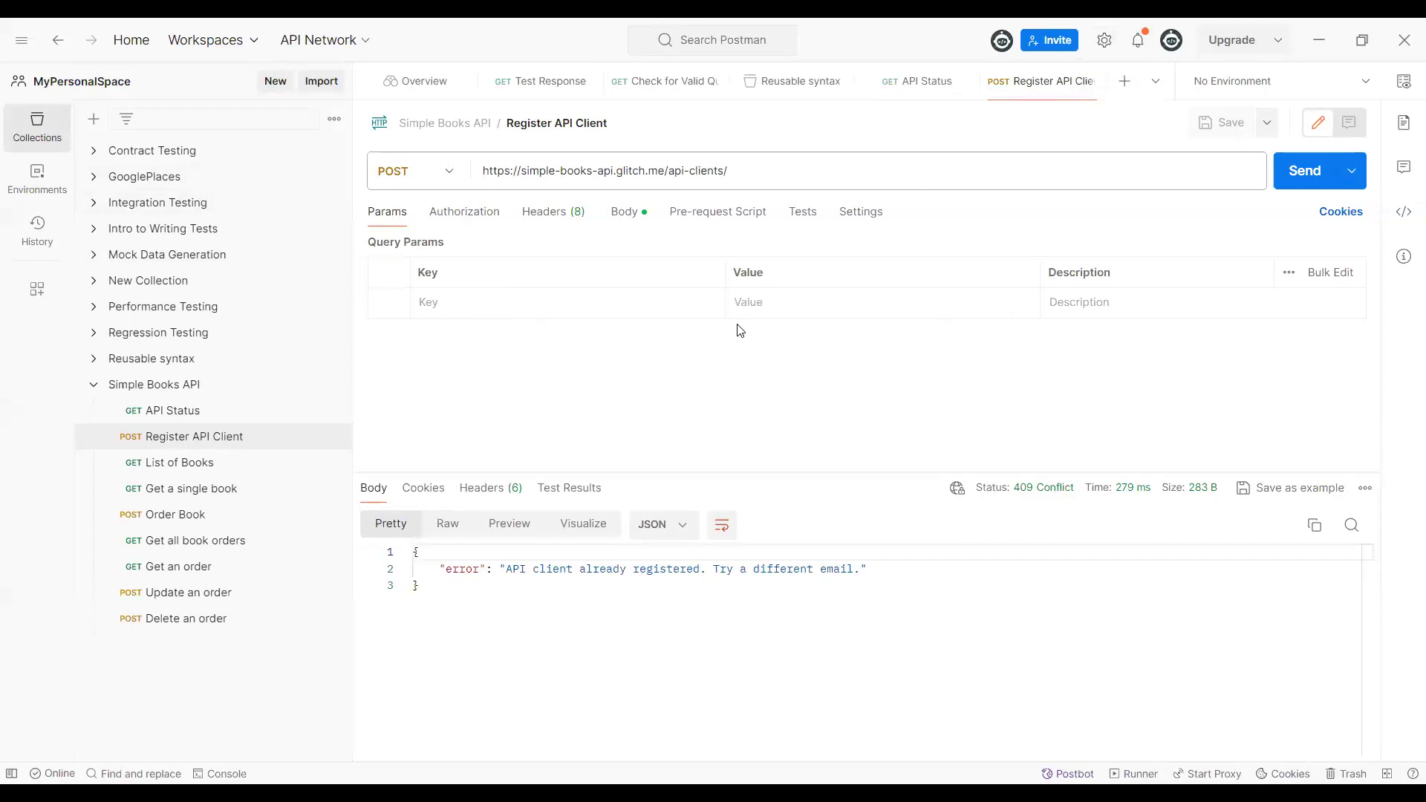
- In Postman, add a new folder to the Simple Books API collection and collapse it
key("ctrl+plus")
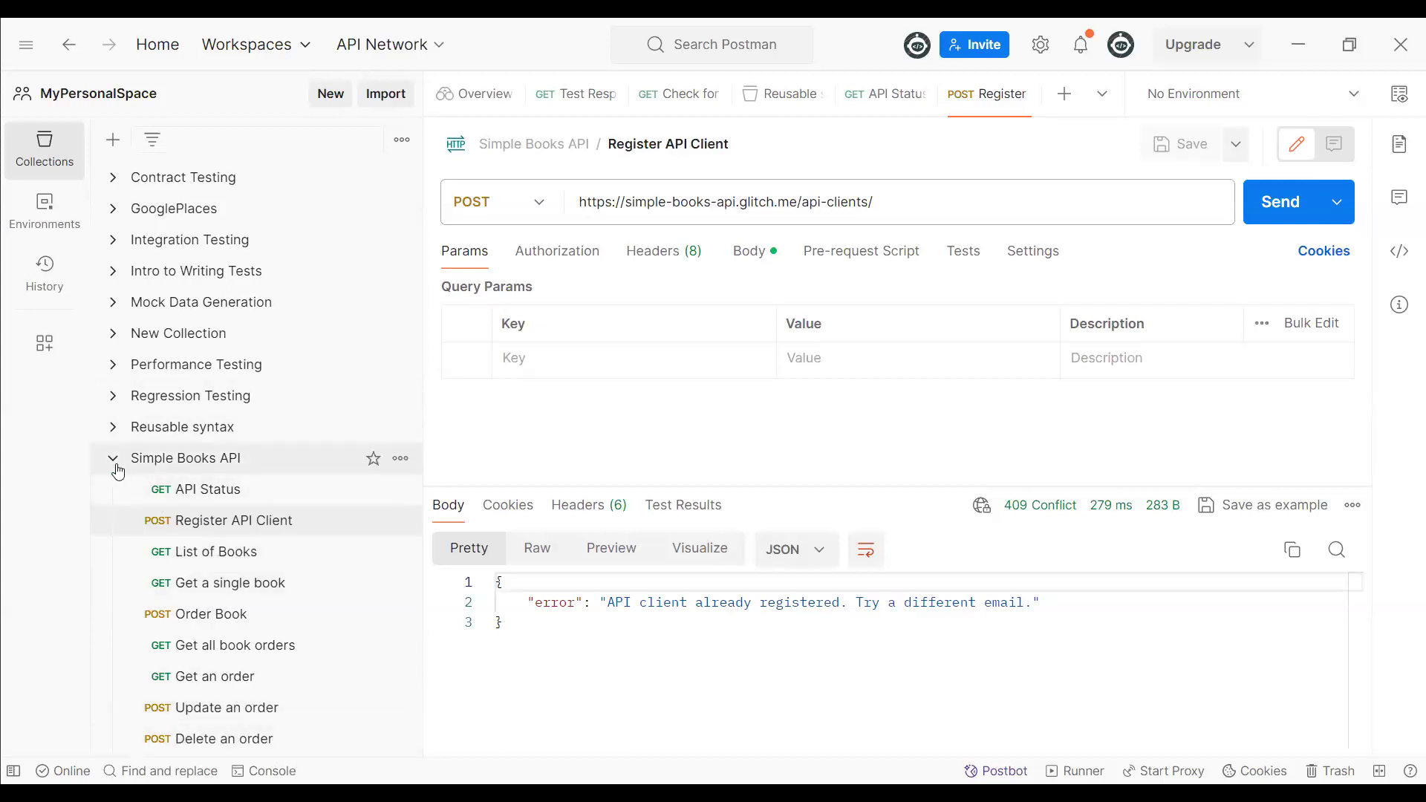
left_click(400, 458)
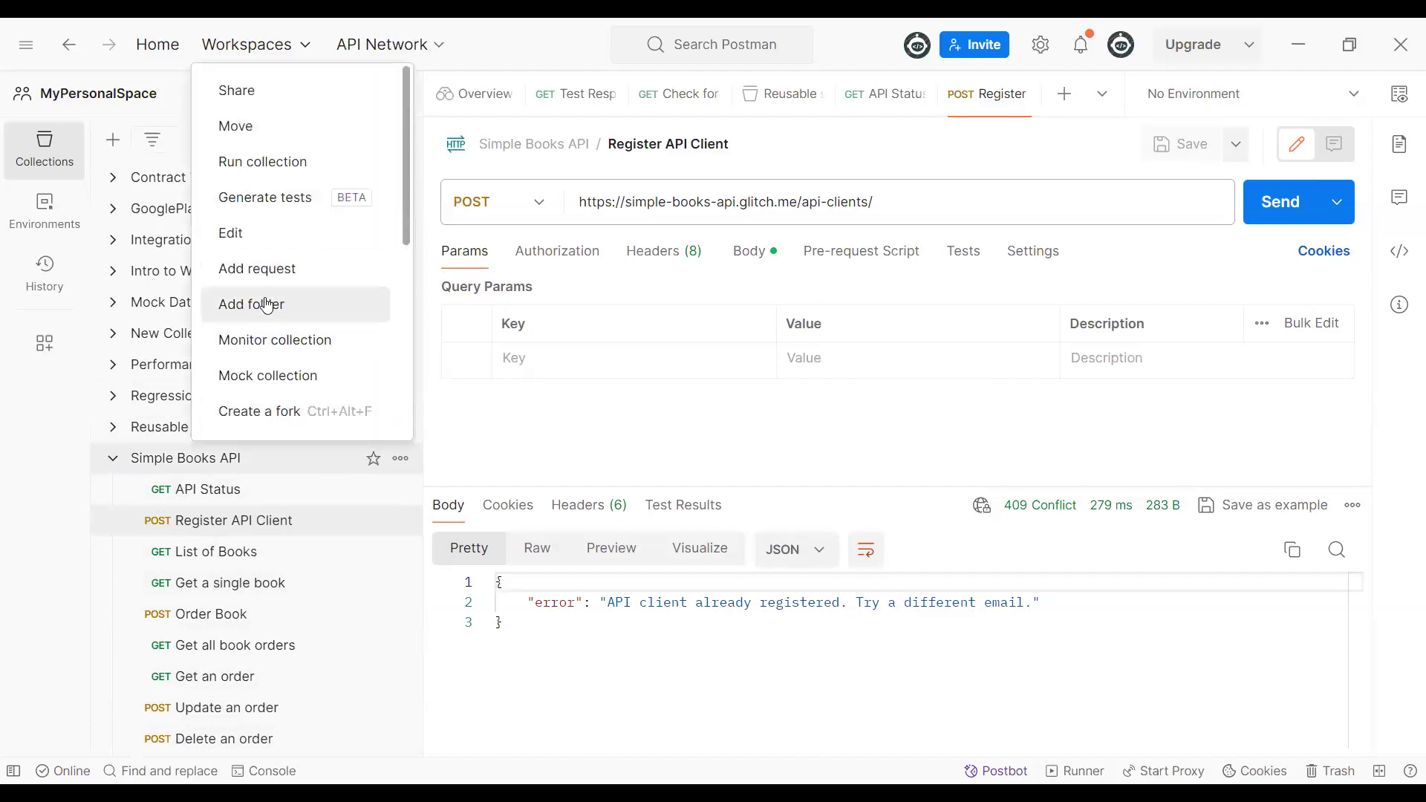
left_click(267, 305)
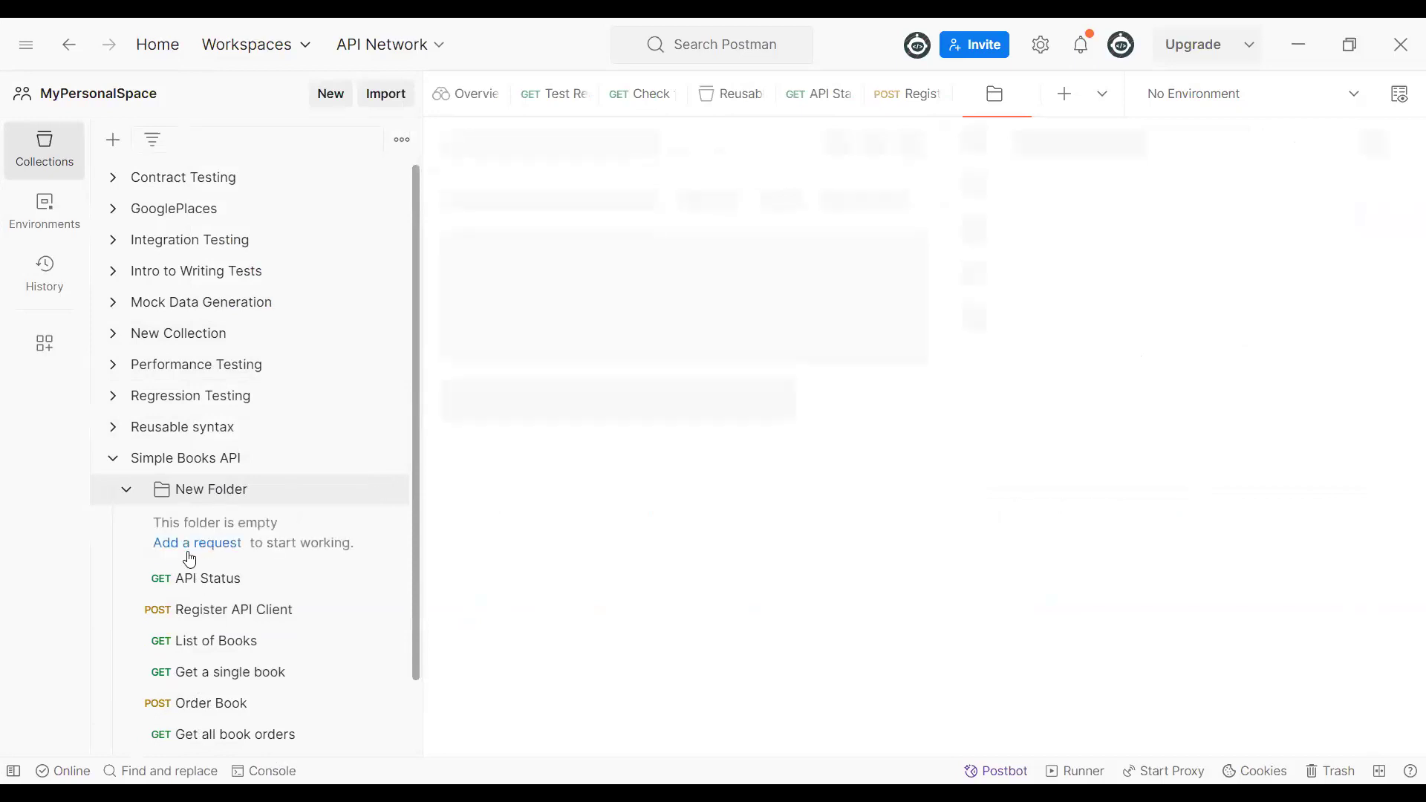
left_click(126, 489)
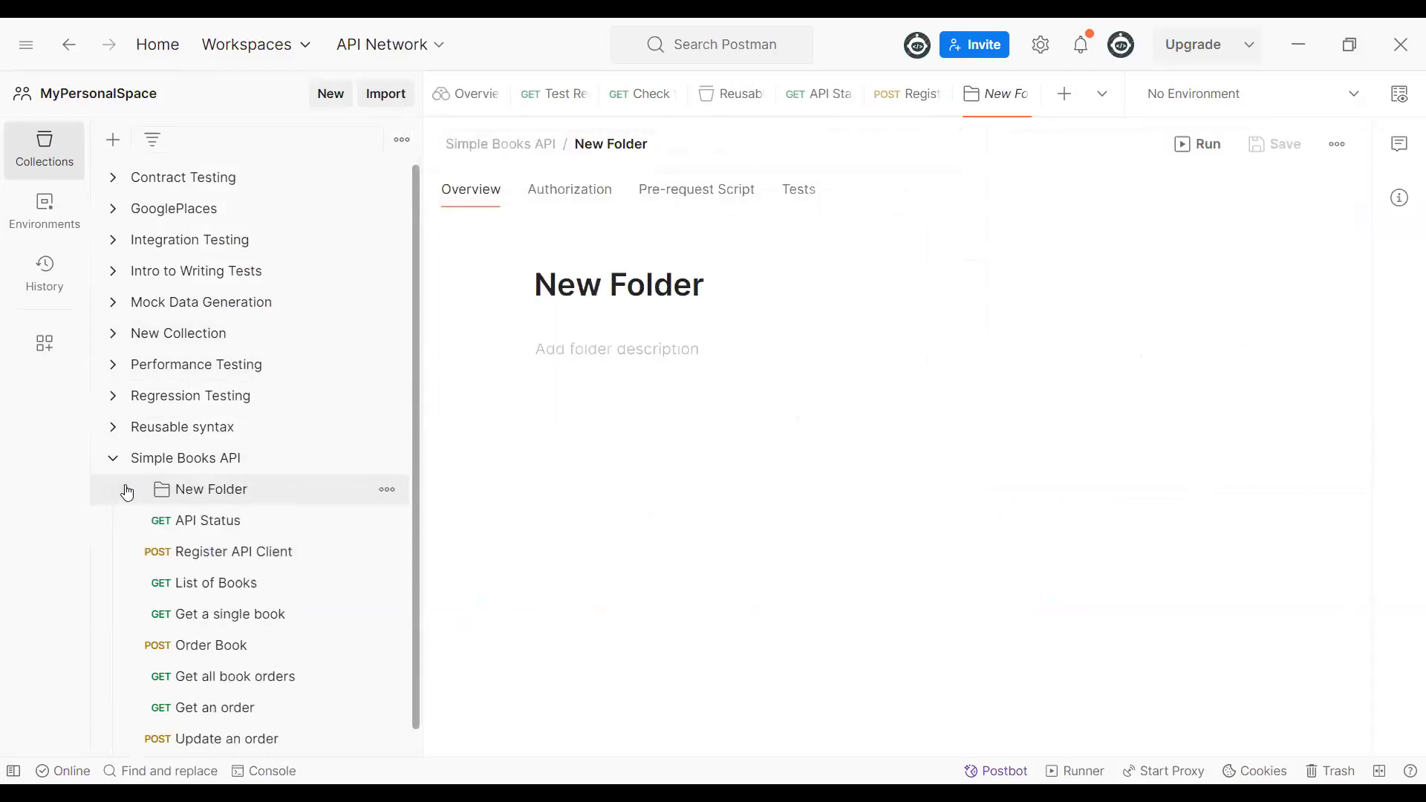
- Open the API Status request in the Simple Books API collection and select its entire request URL
left_click(219, 518)
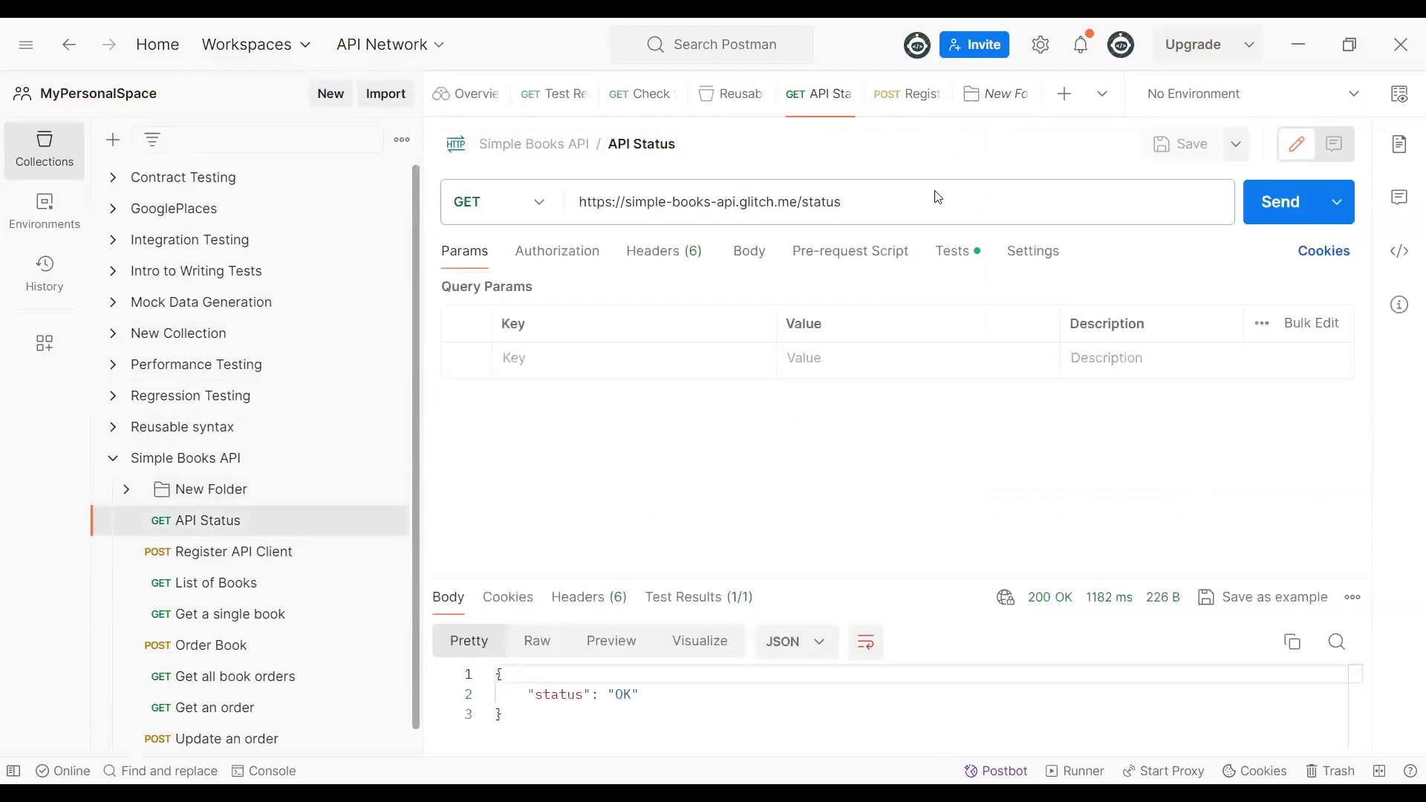
left_click(863, 206)
left_click(861, 205)
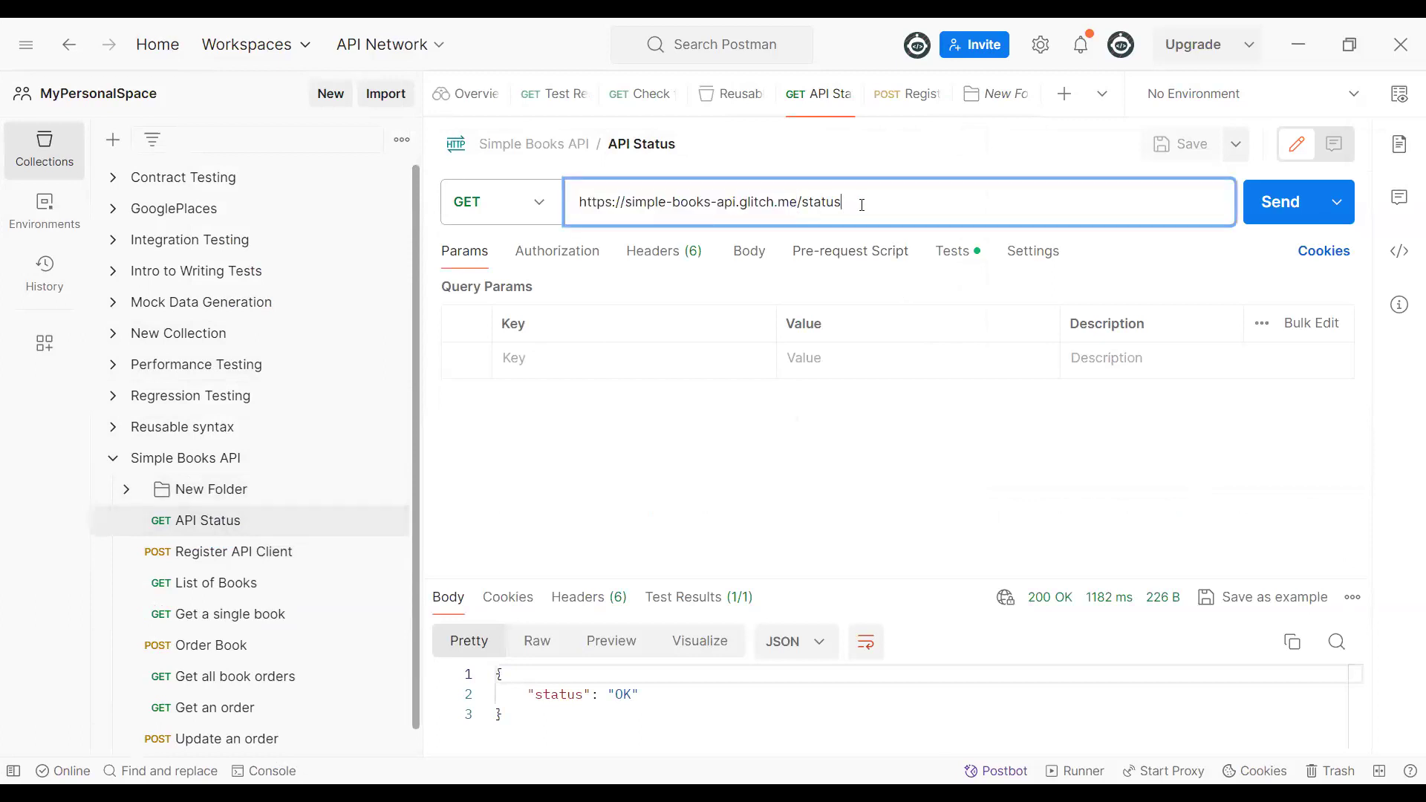
left_click_drag(861, 205, 572, 207)
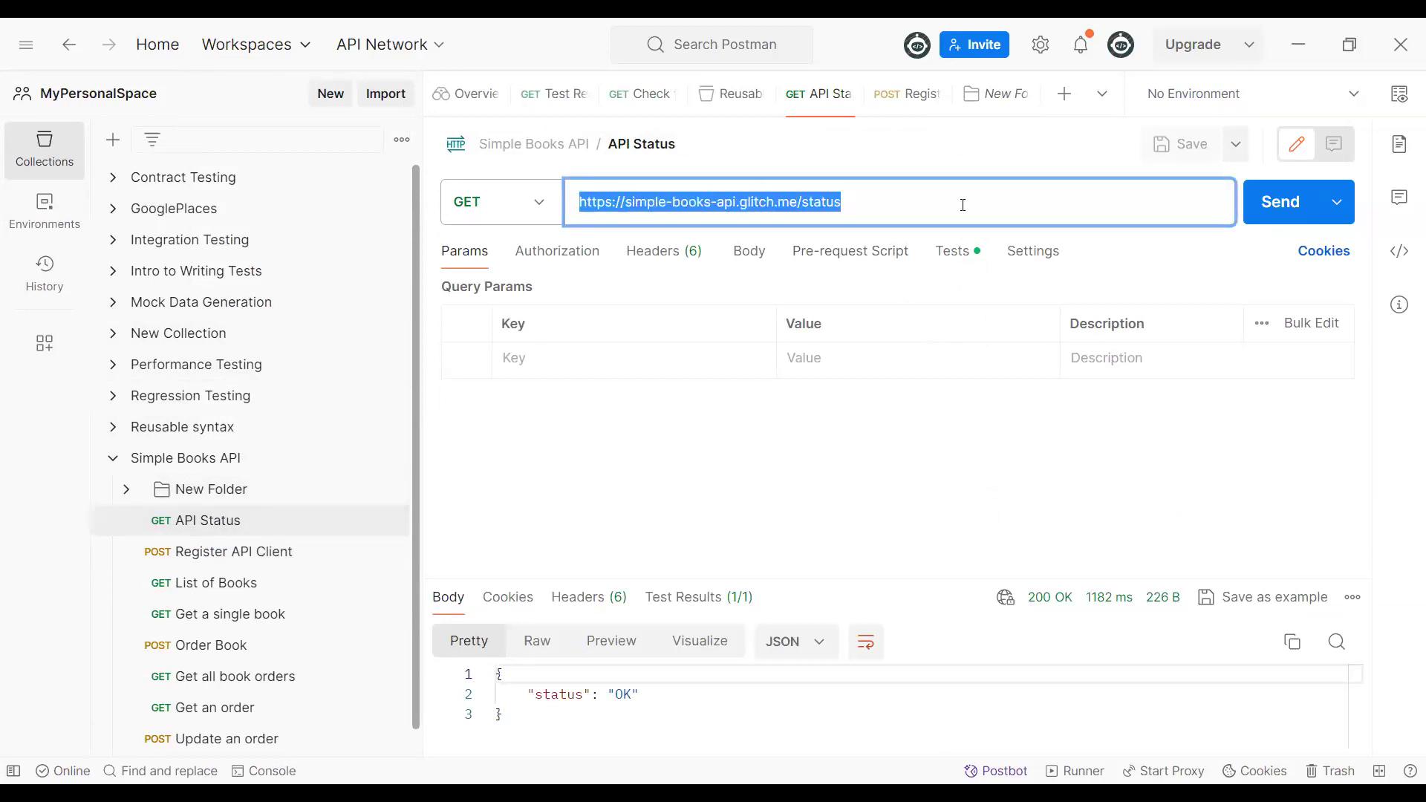
- Switch to the GeeksforGeeks "Components of a URL" page in the browser, enlarge it and examine the Parts of a URL diagram
left_click(934, 206)
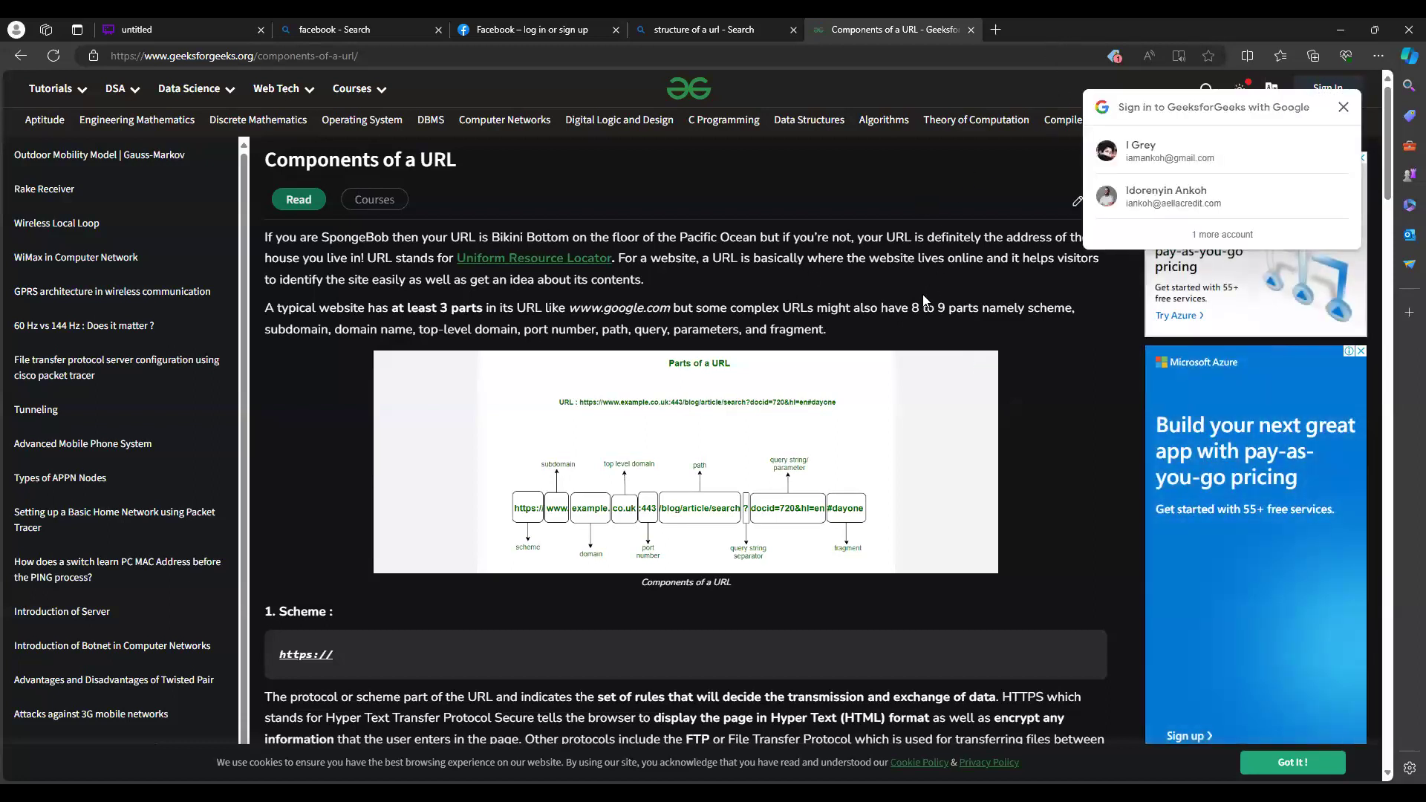
key("ctrl+plus")
key("ctrl+plus")
key("ctrl+plus")
scroll(699, 491, "down", 5)
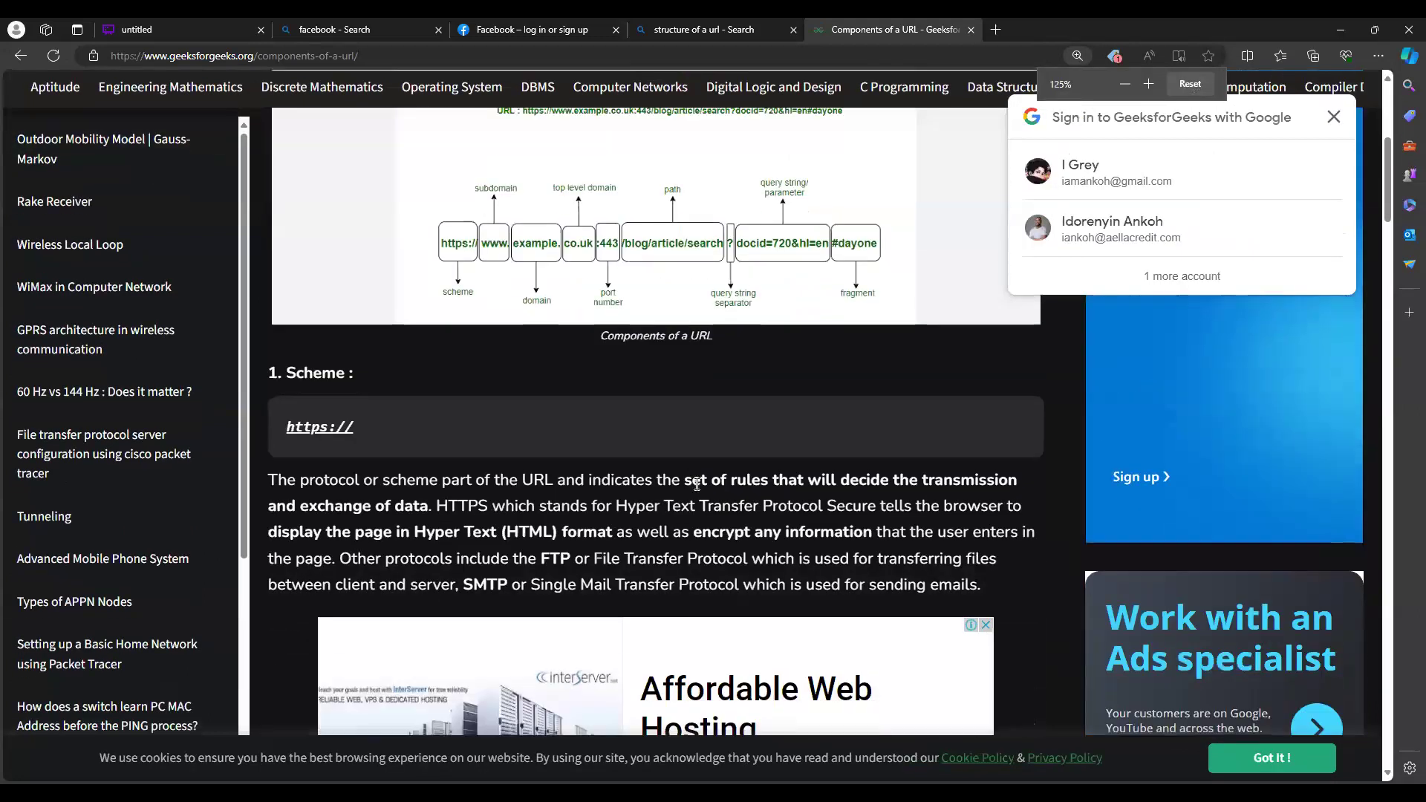
scroll(702, 446, "up", 3)
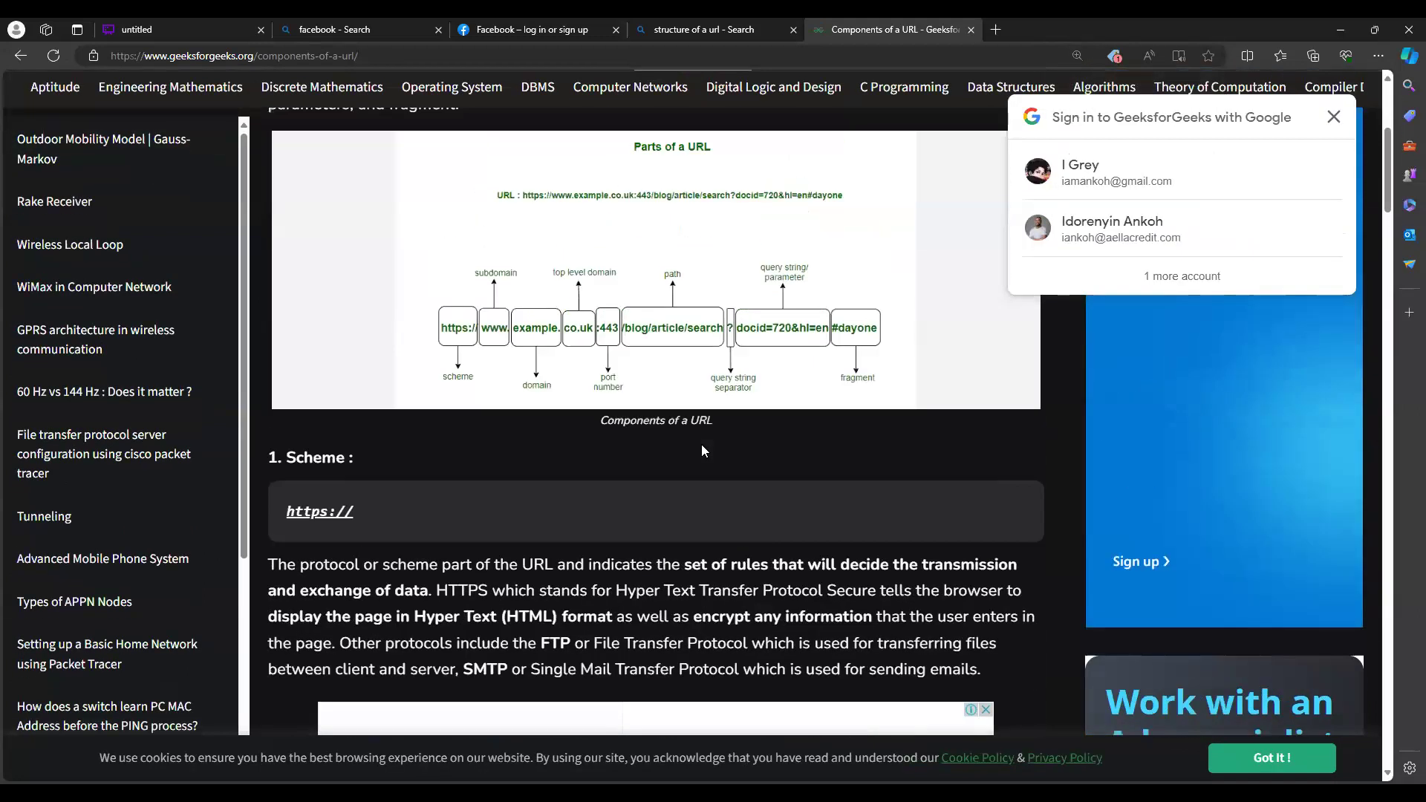
key("ctrl+plus")
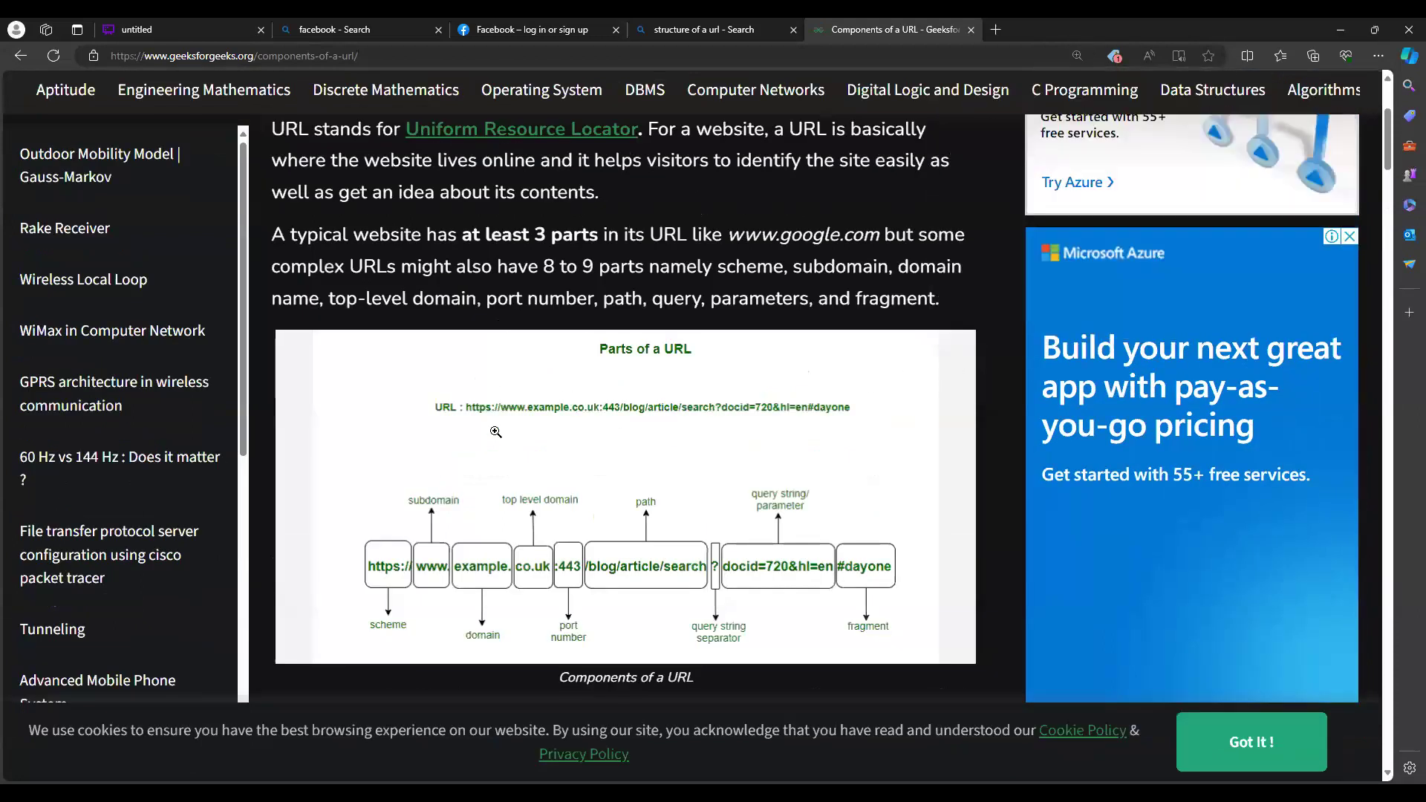
scroll(497, 450, "down", 1)
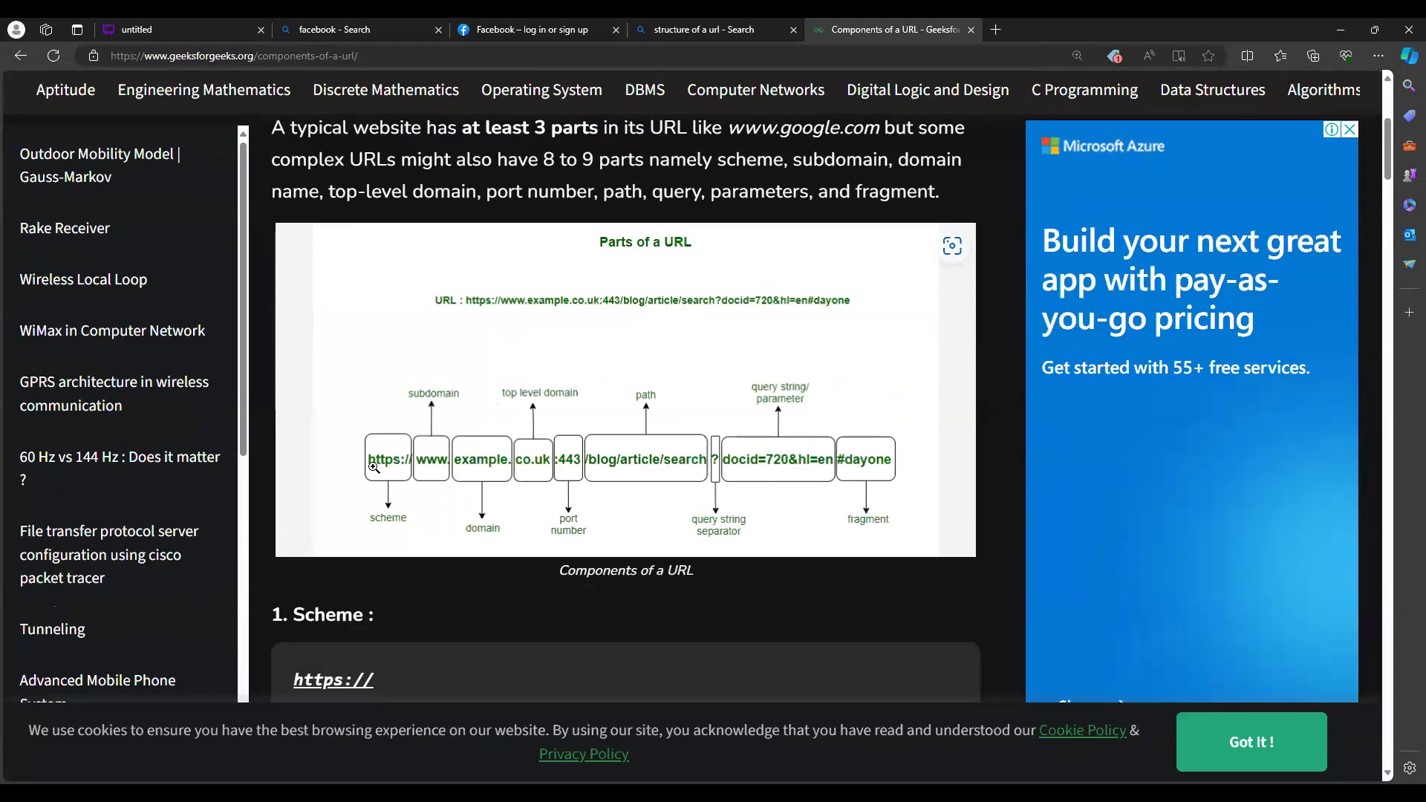
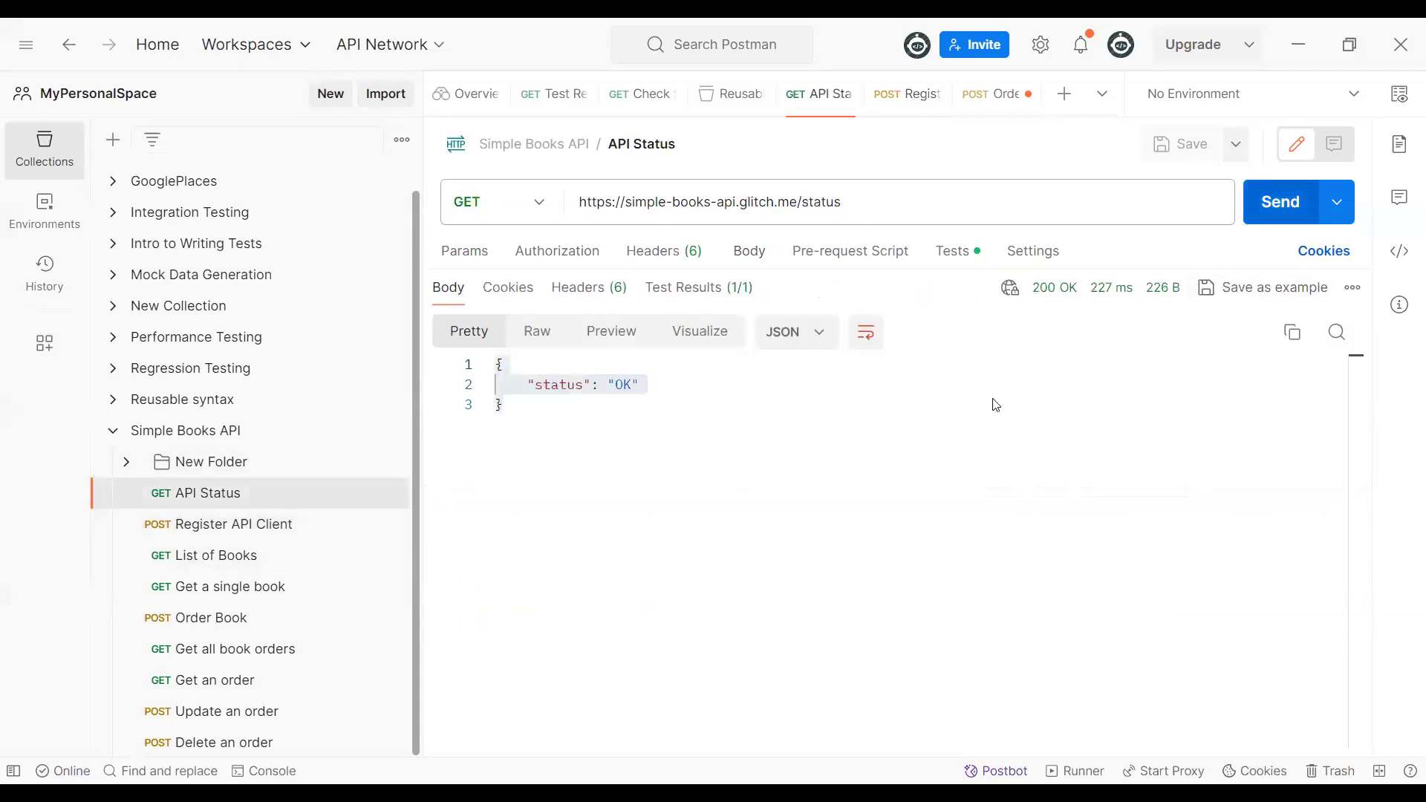
- In Postman, resend the API Status request, shrink the response pane and check the status code's description
left_click(1255, 220)
left_click_drag(1007, 272, 1012, 497)
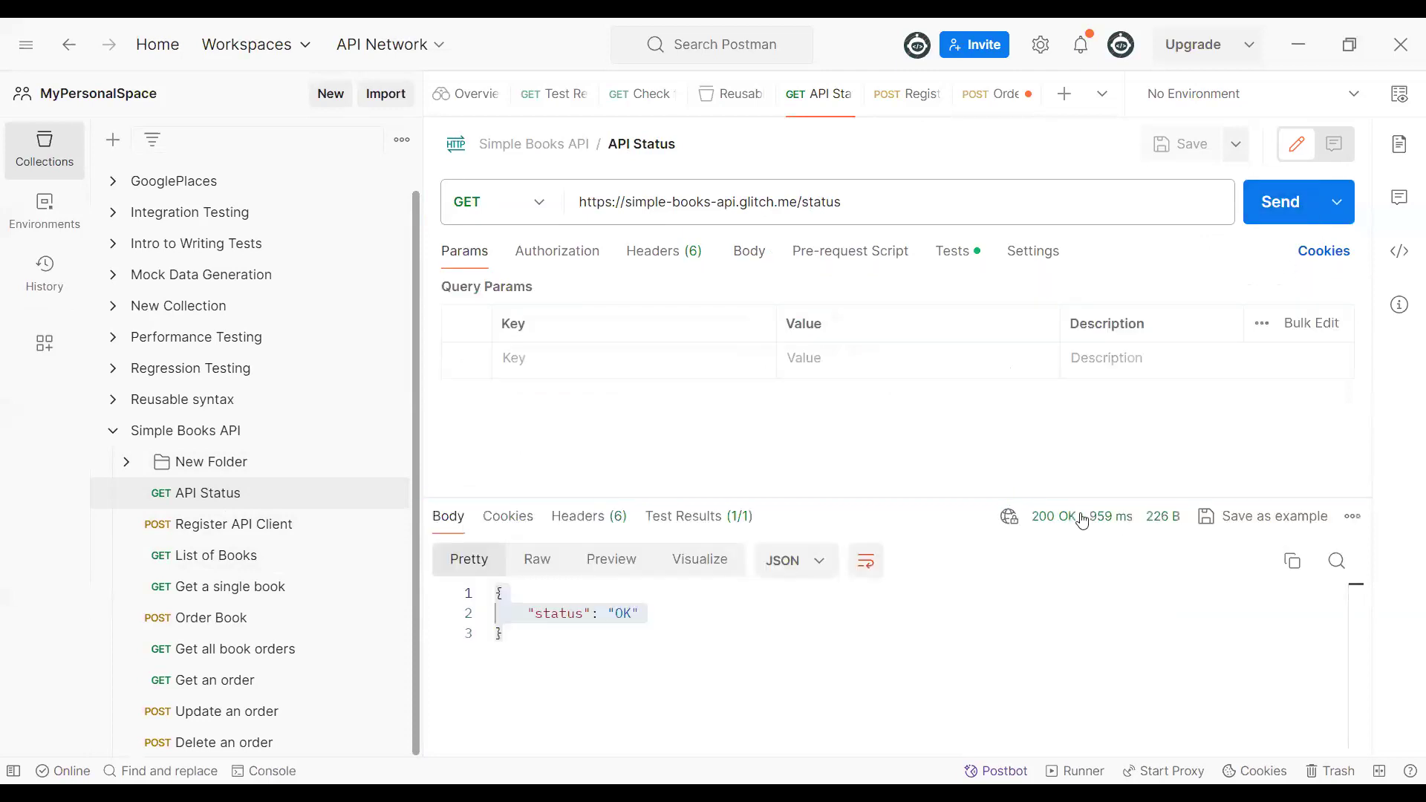
mouse_move(1049, 529)
- Compare the response status codes of the Register API Client and API Status requests, then select the entire registration response
left_click(238, 527)
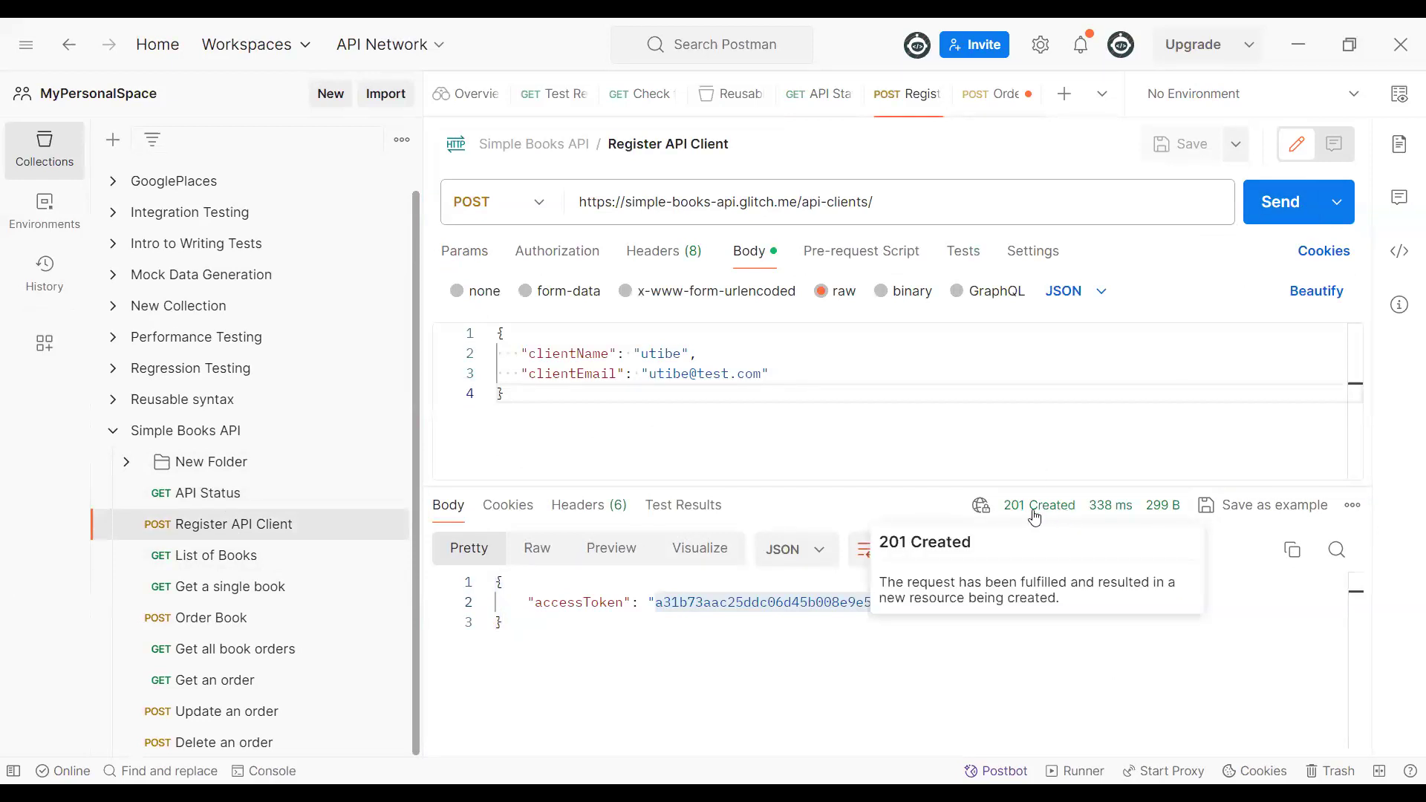
left_click(200, 493)
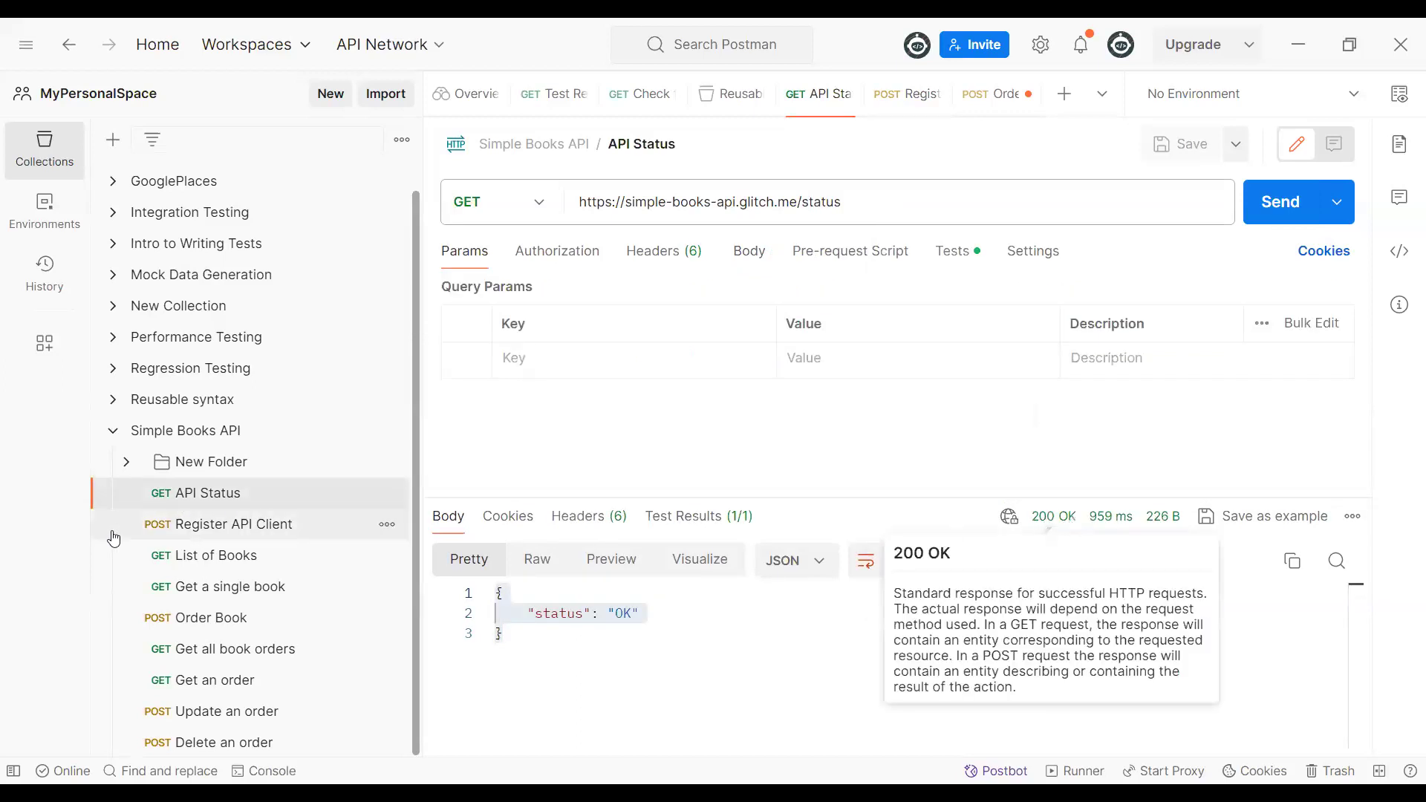
left_click(203, 528)
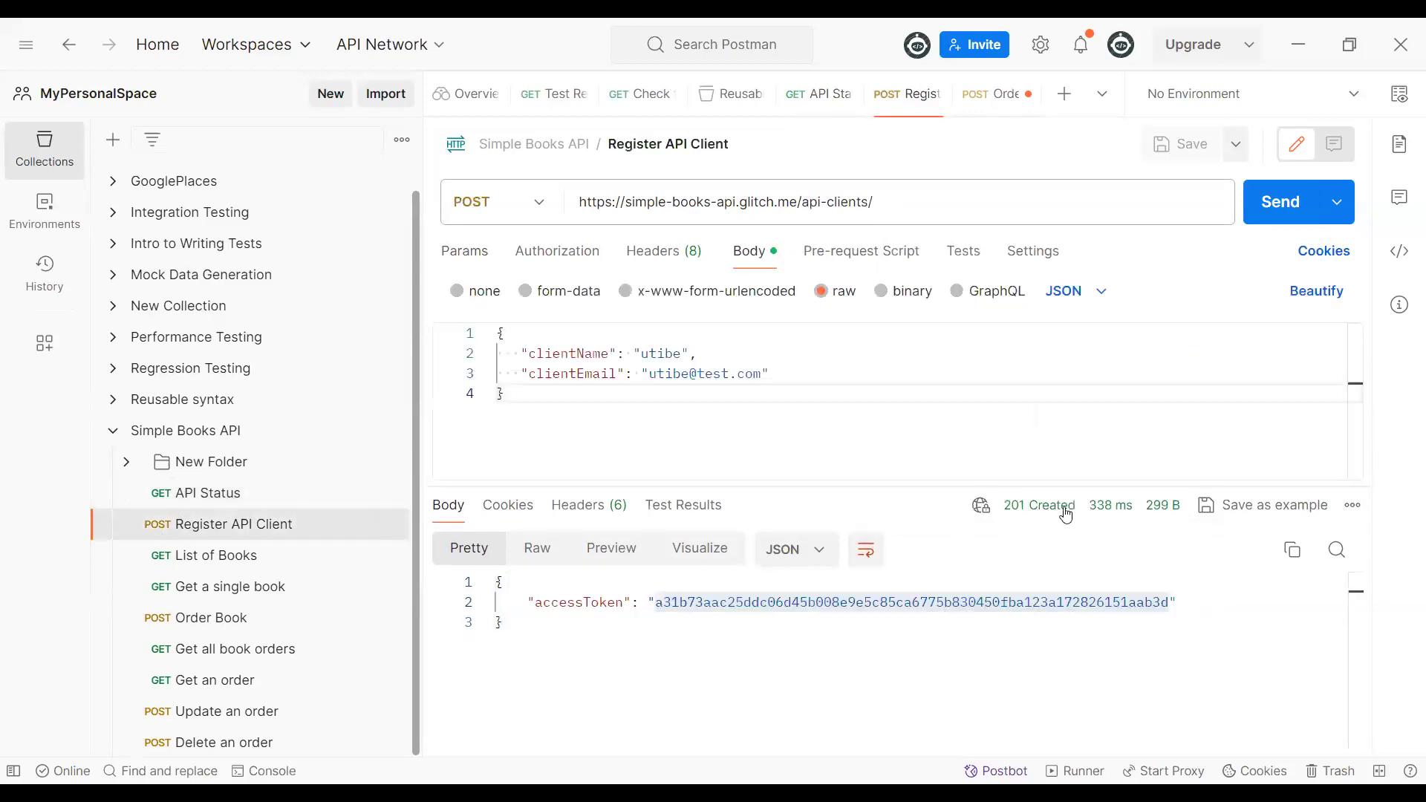
mouse_move(1066, 514)
key("ctrl+a")
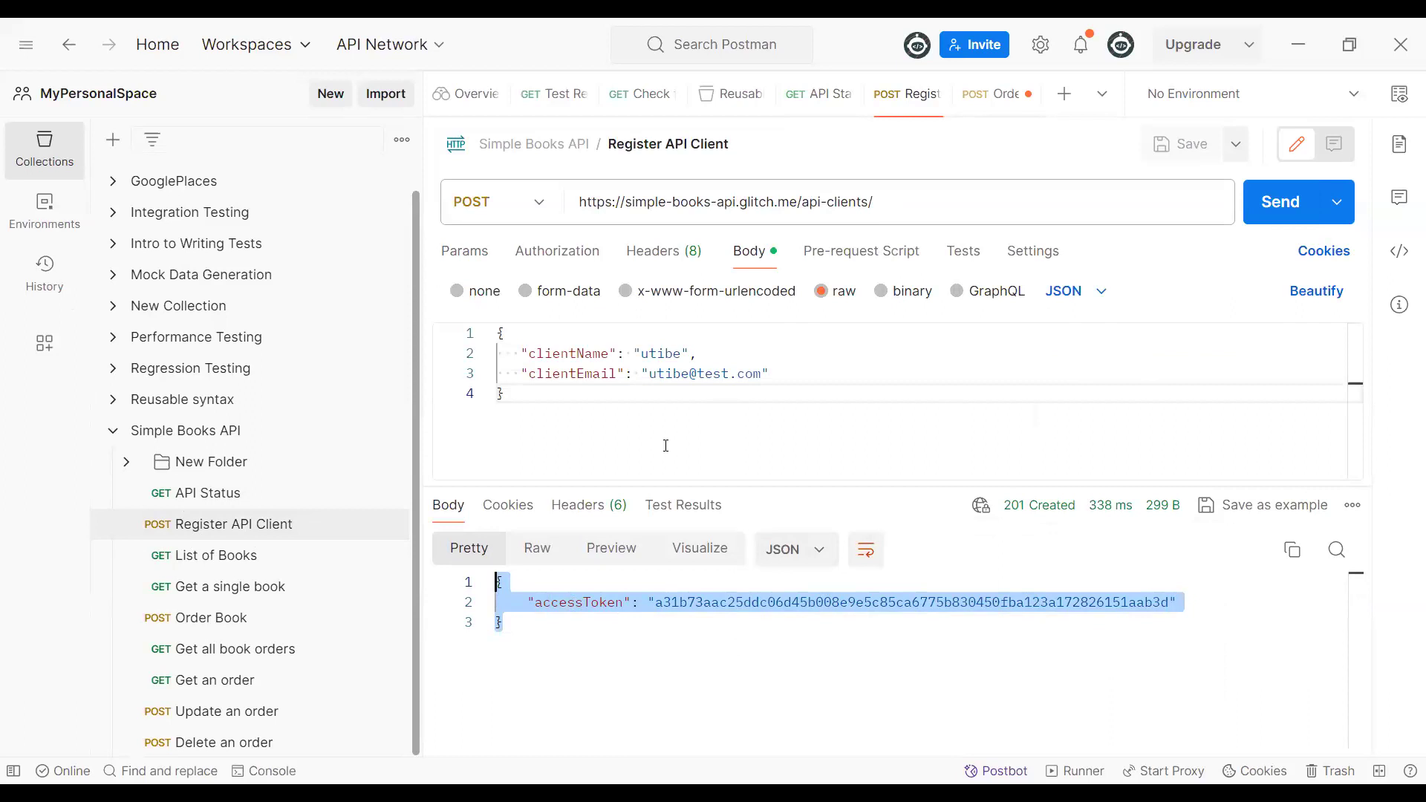
- Remove the @ sign from the clientEmail value in the Register API Client body and send the request
left_click(702, 462)
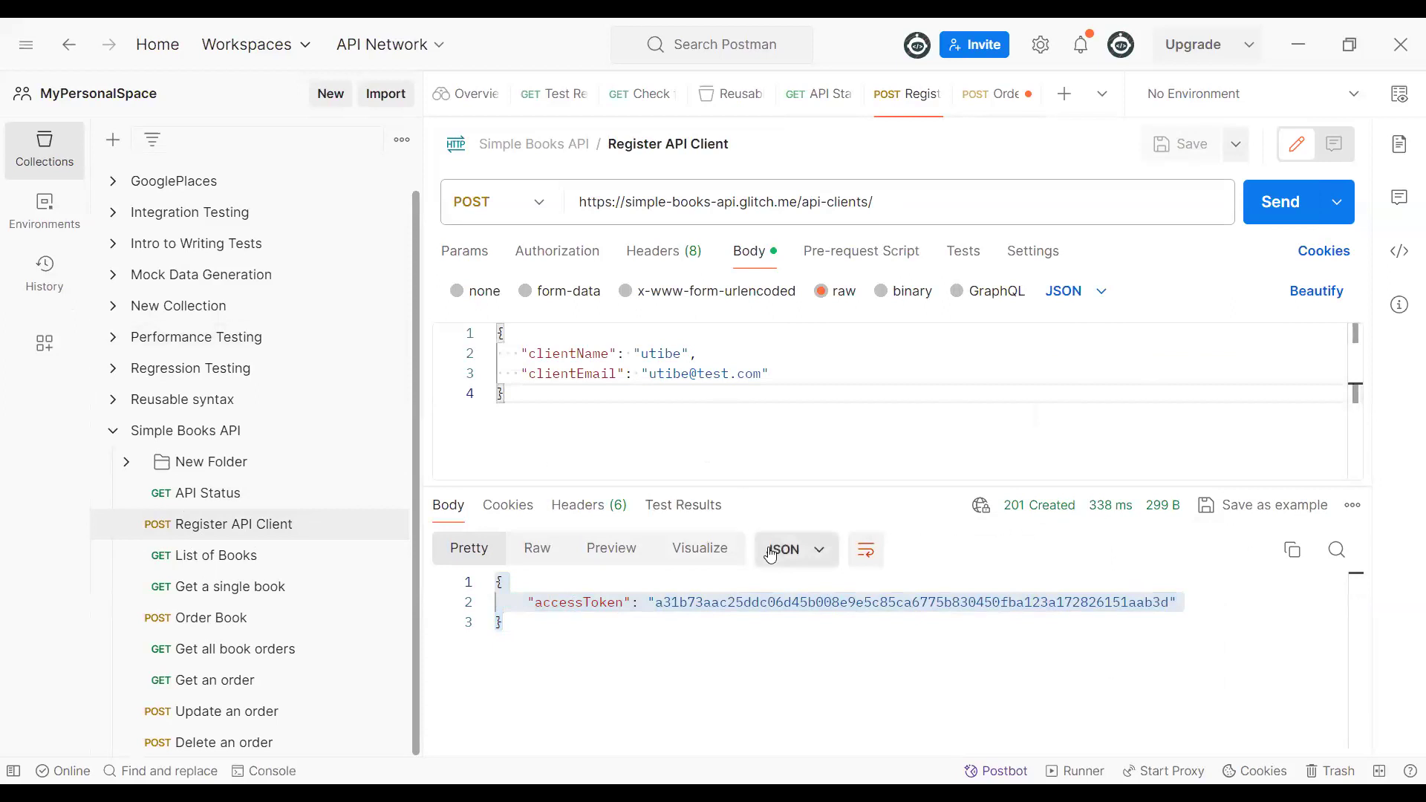
left_click(697, 373)
double_click(698, 373)
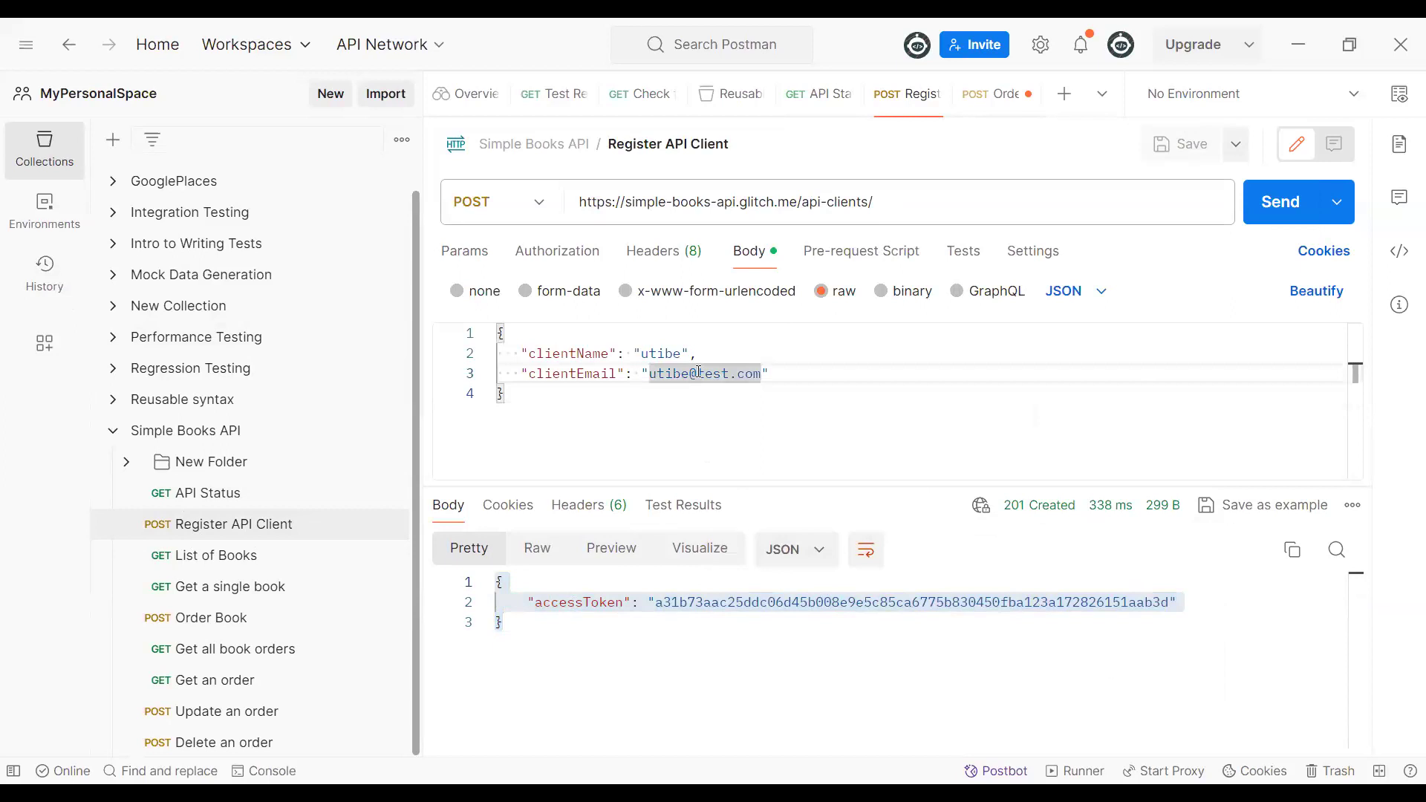
left_click(697, 373)
key("BackSpace")
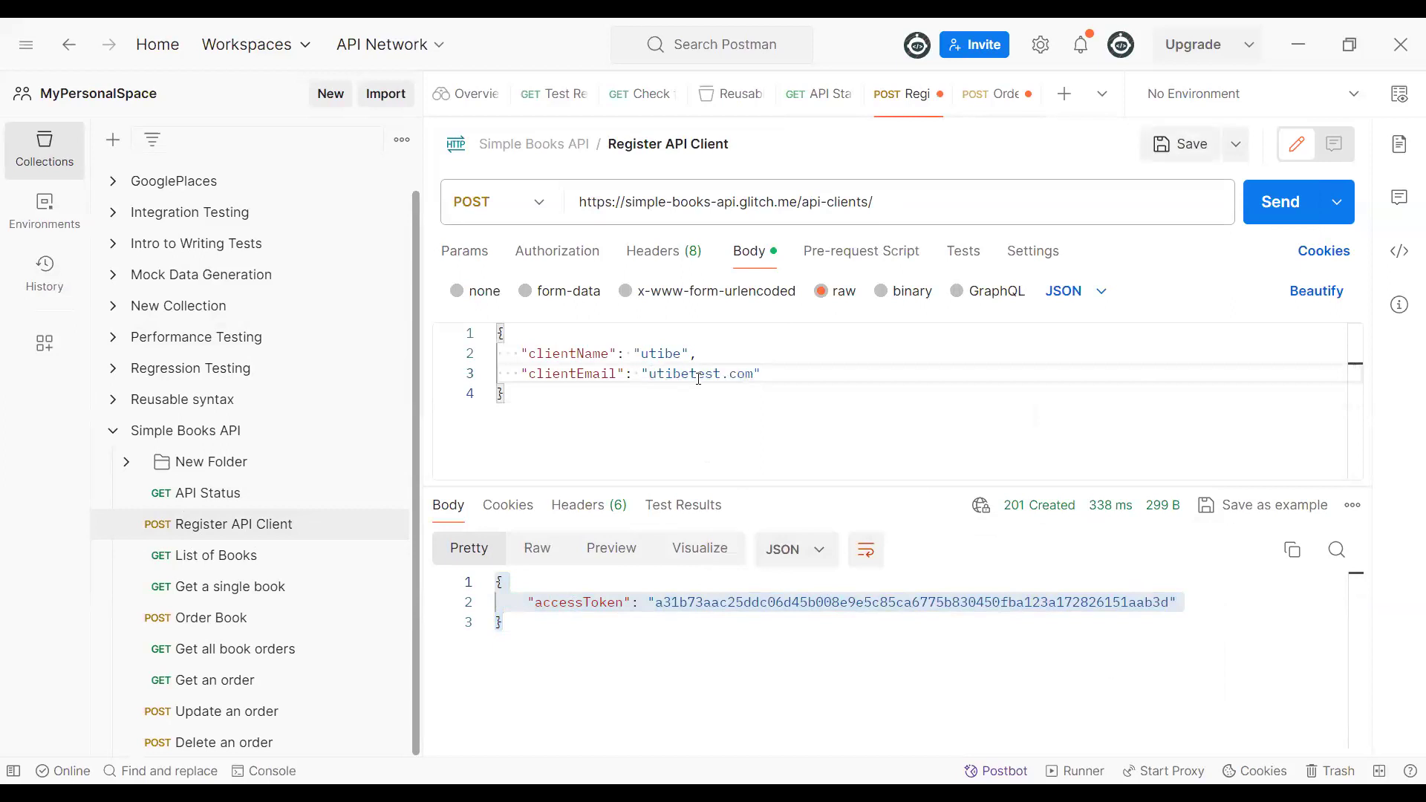
left_click(1259, 212)
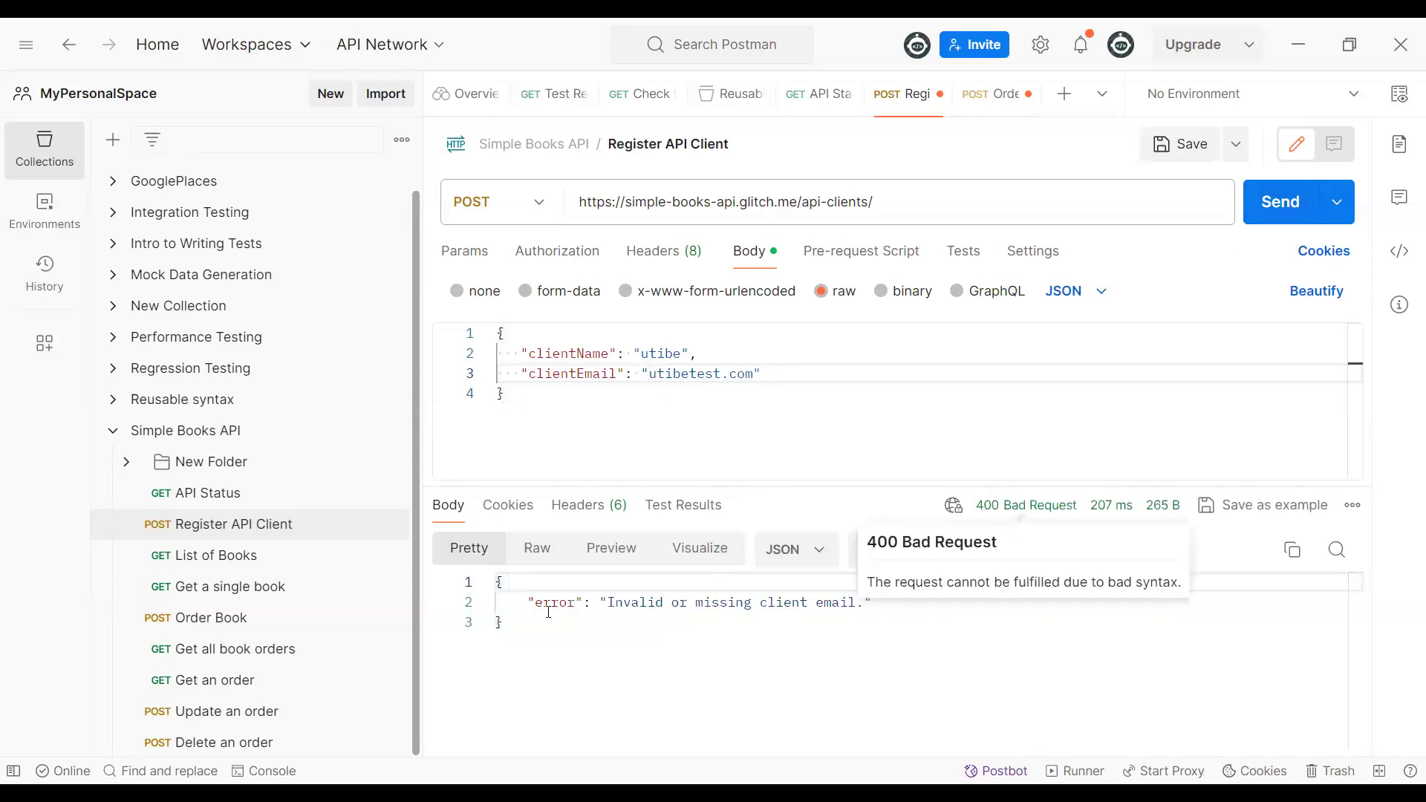
- Examine the error message in the Register API Client response and the description of its status code
left_click_drag(505, 624, 487, 585)
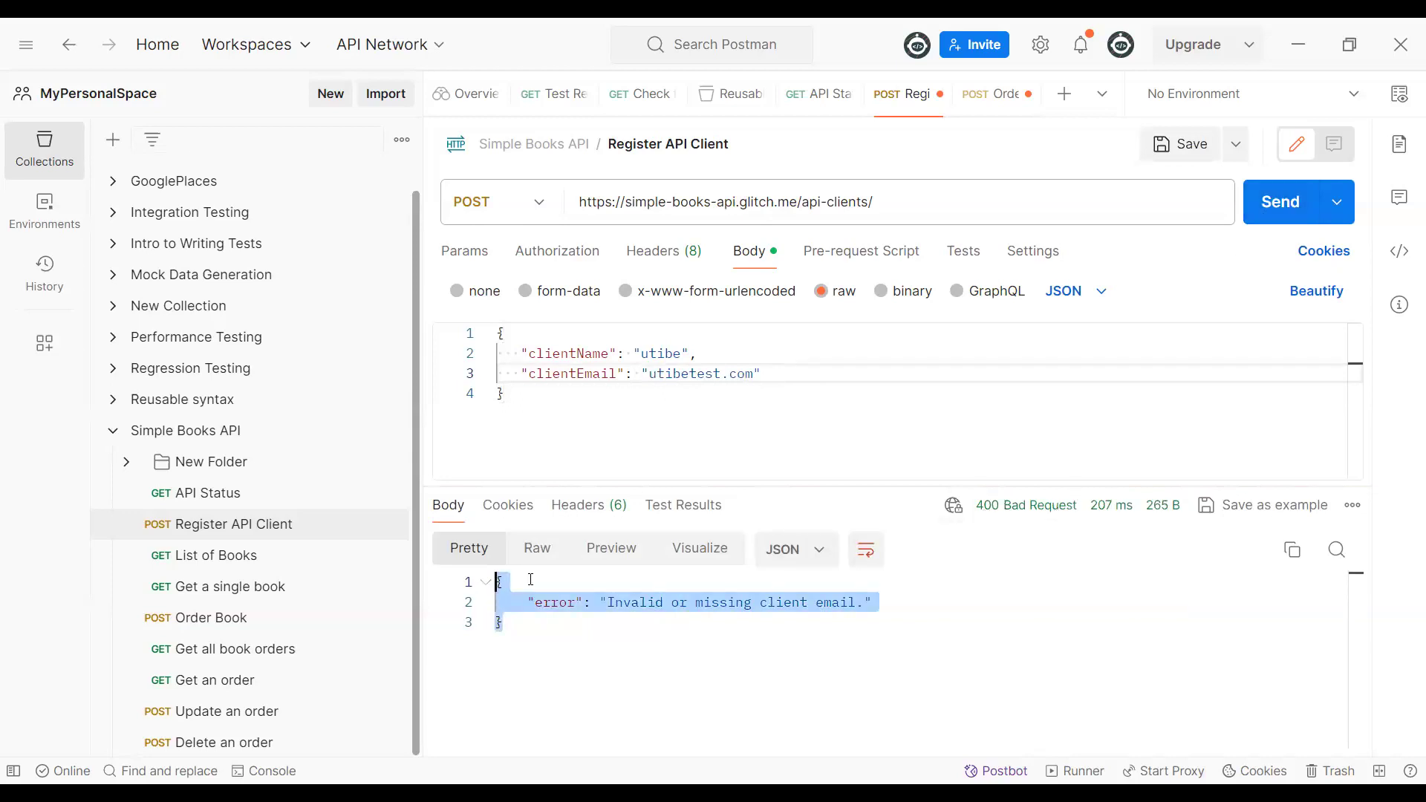
left_click(623, 601)
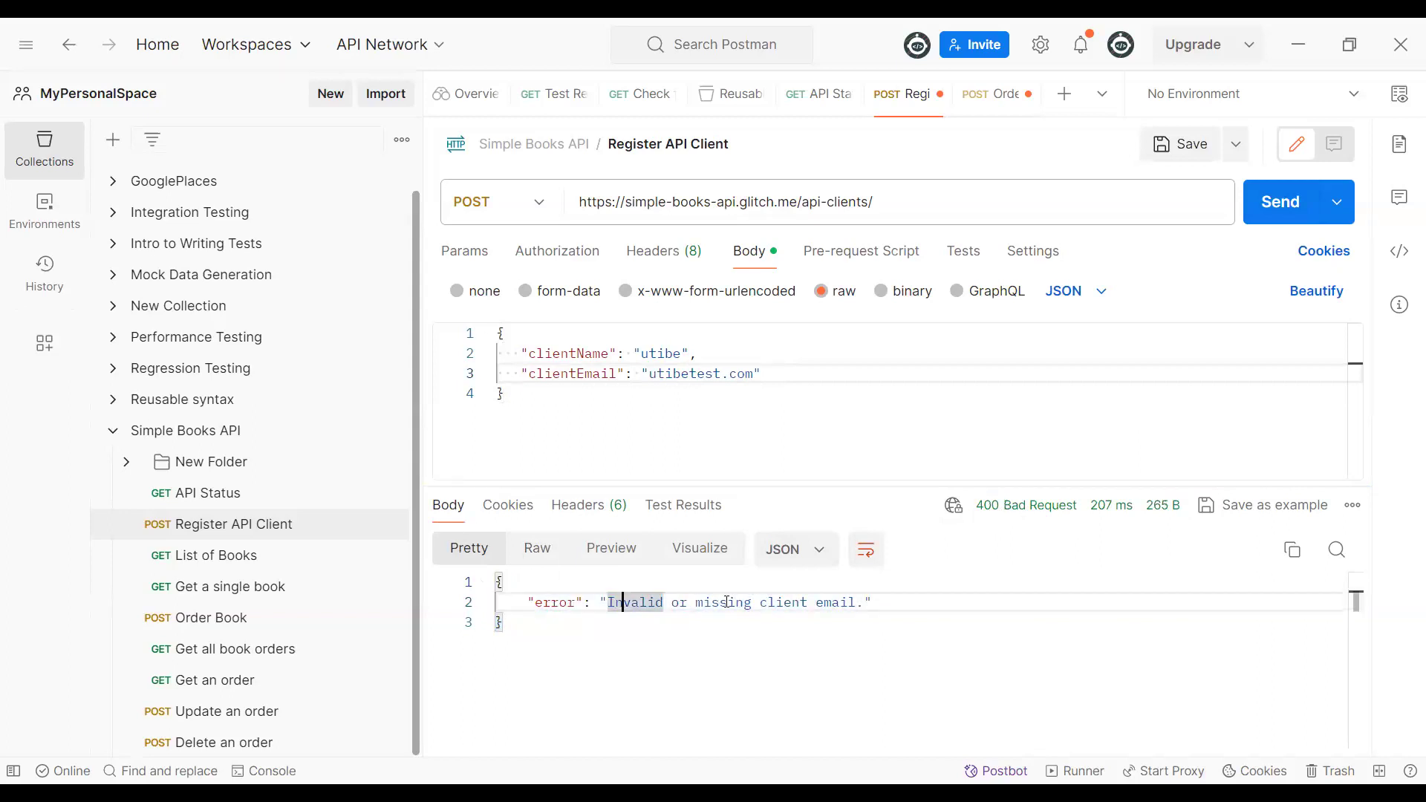
double_click(636, 603)
left_click_drag(697, 603, 807, 599)
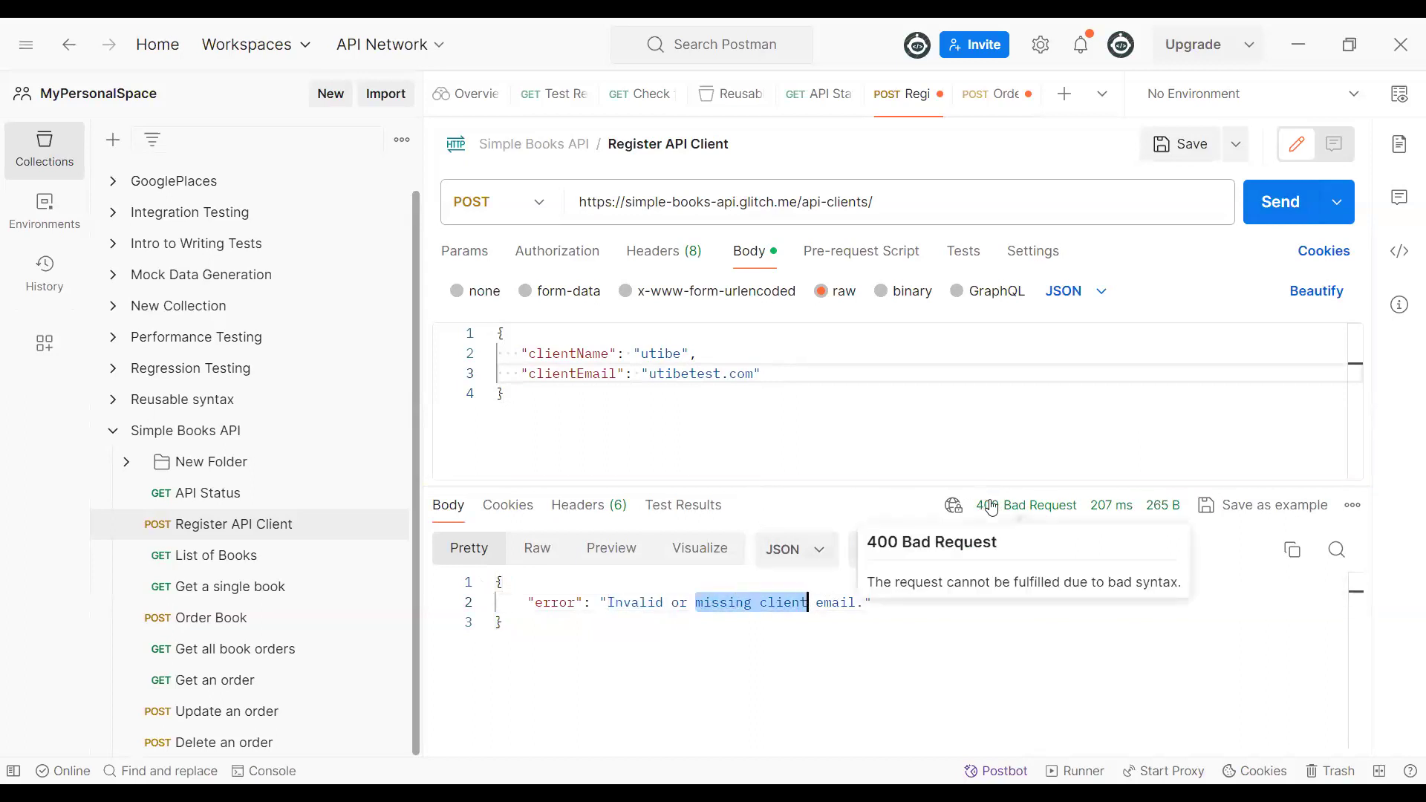
- Restore the @ sign in the clientEmail value, resend the registration request and highlight the first sentence of the returned error
left_click(690, 374)
type("@")
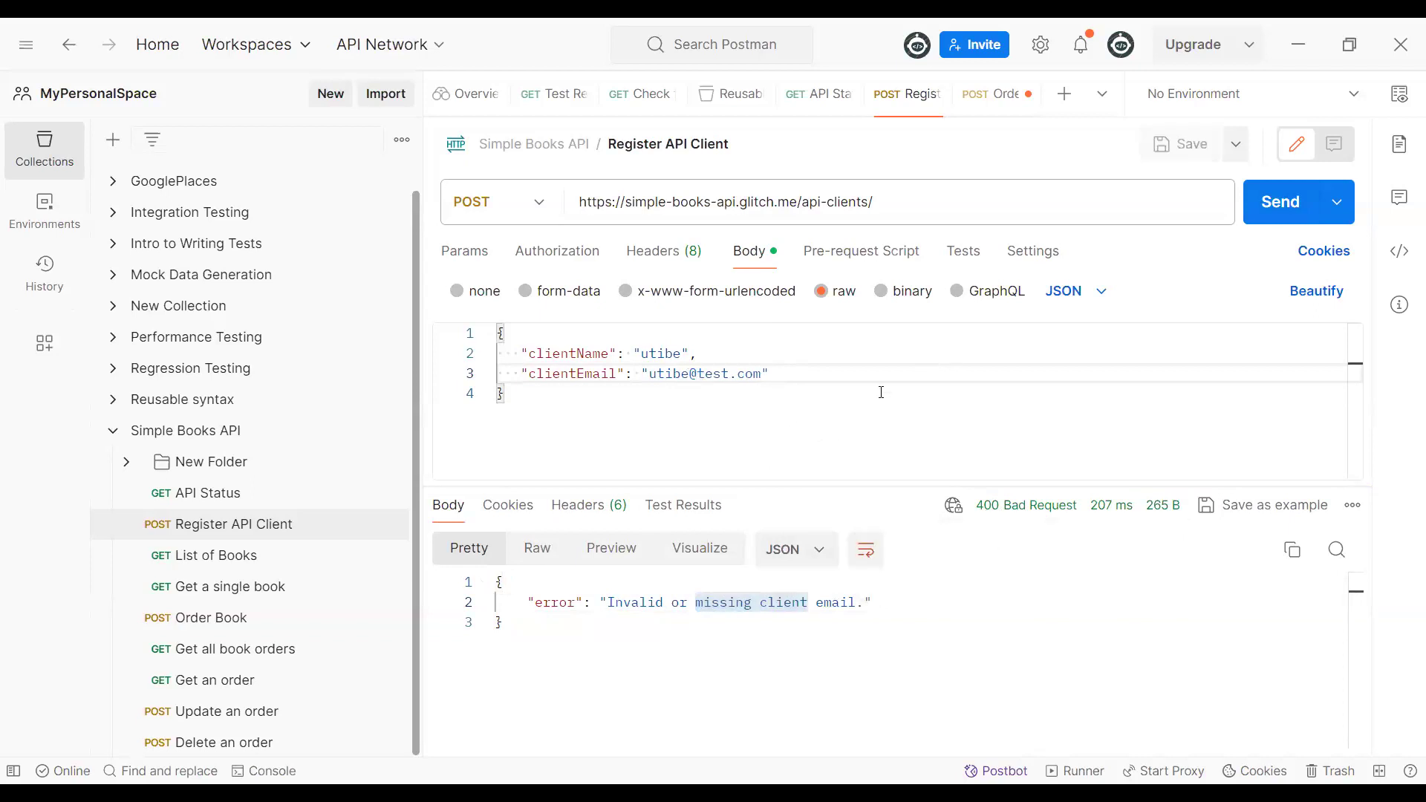
left_click(1275, 216)
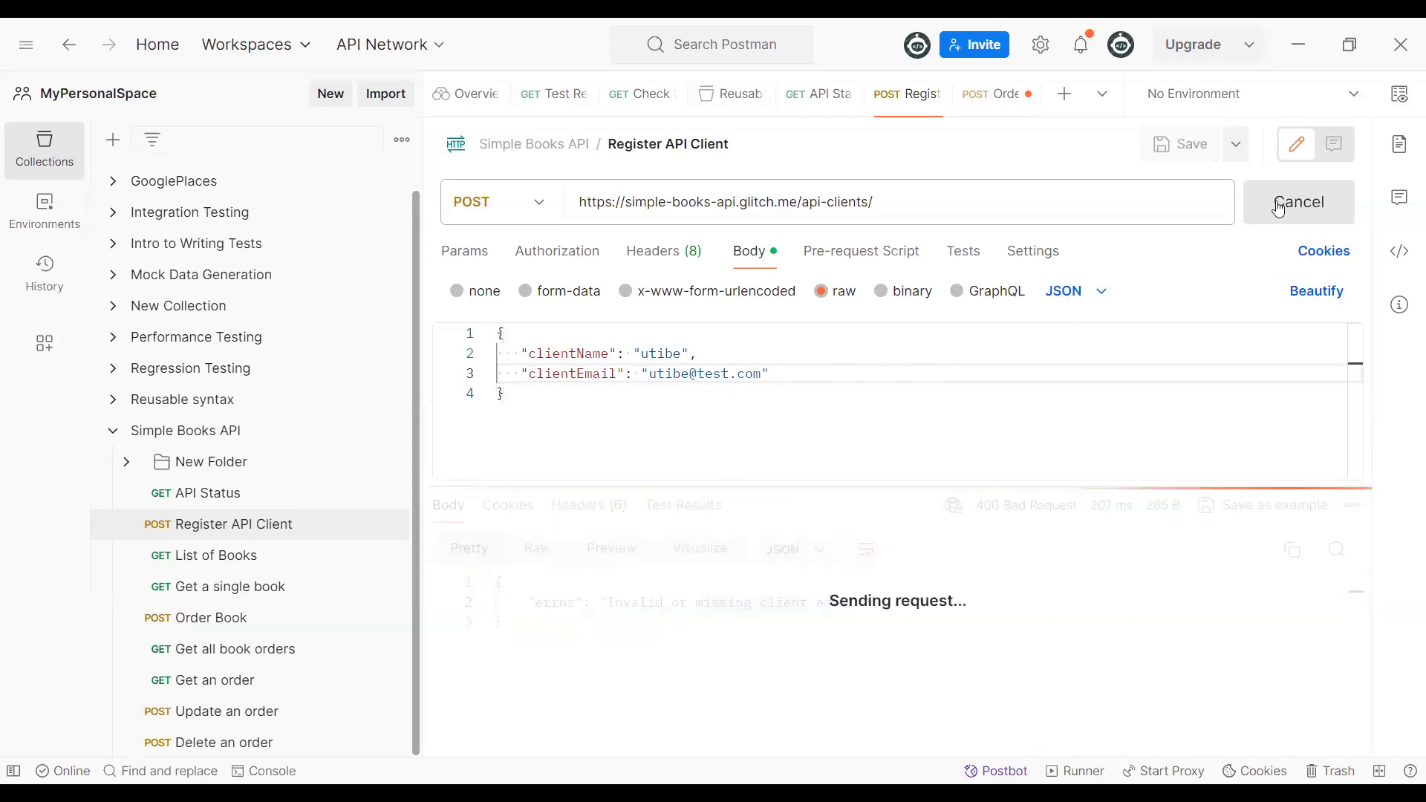
left_click_drag(609, 605, 849, 598)
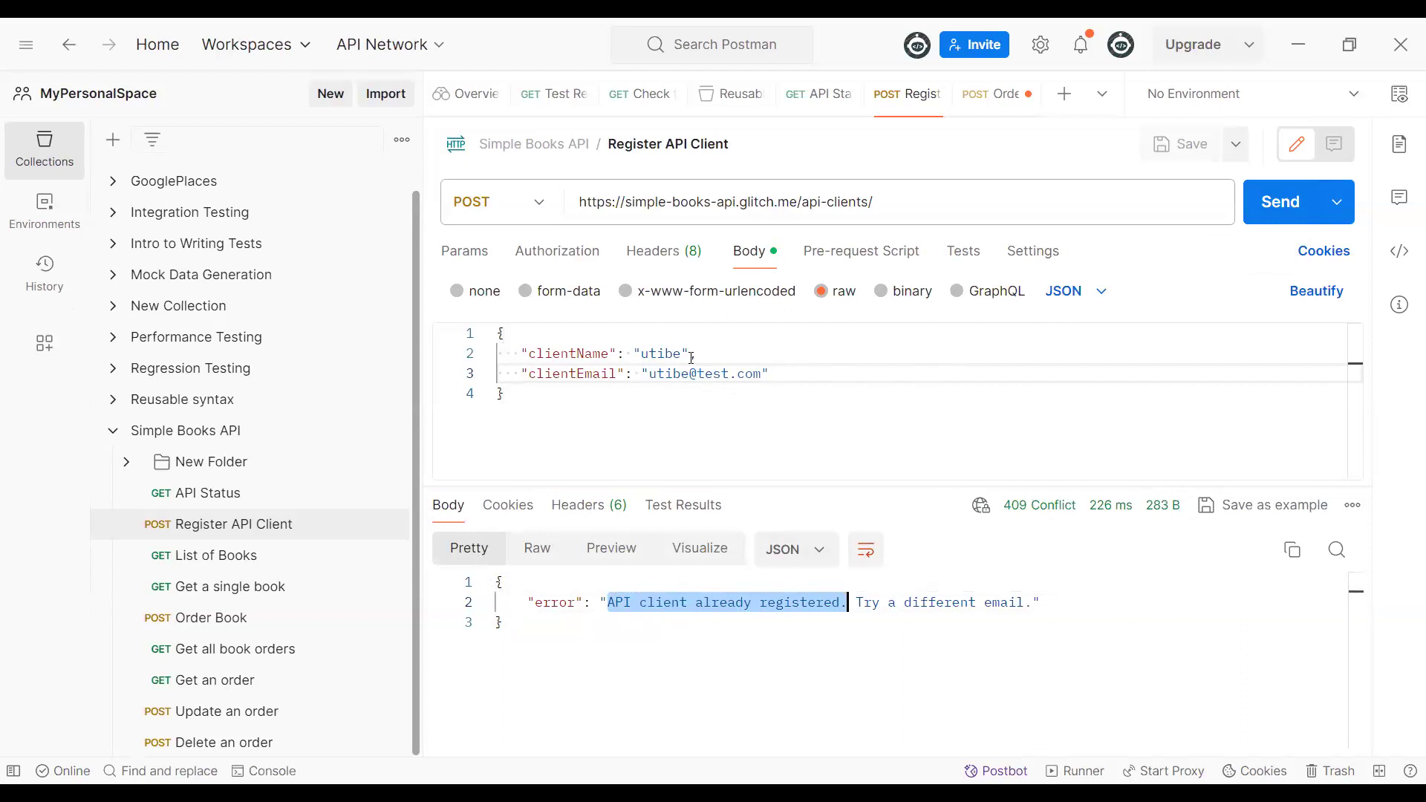
mouse_move(1025, 516)
- Change the clientEmail to a different address, send the Register API Client request and select the returned access token
double_click(674, 375)
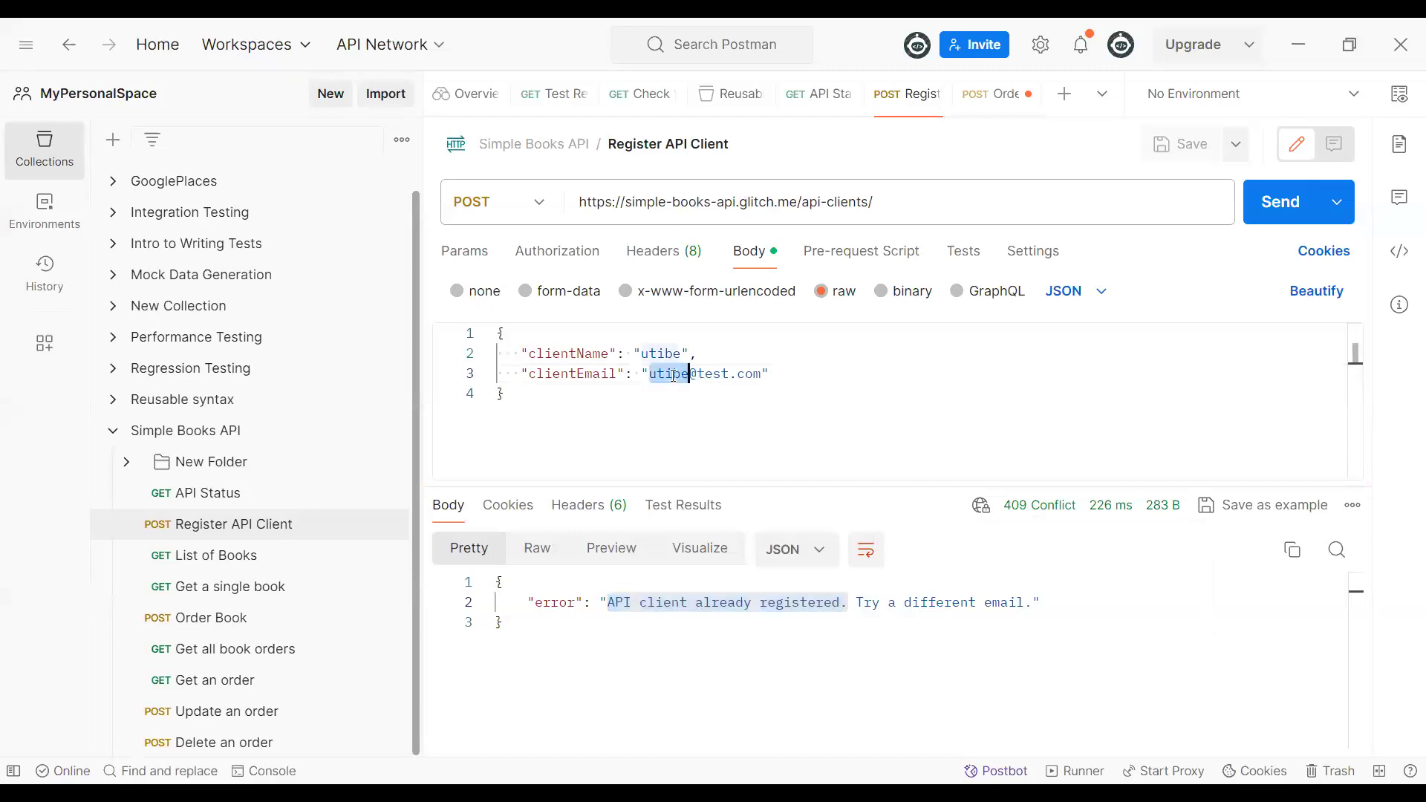
type("adu")
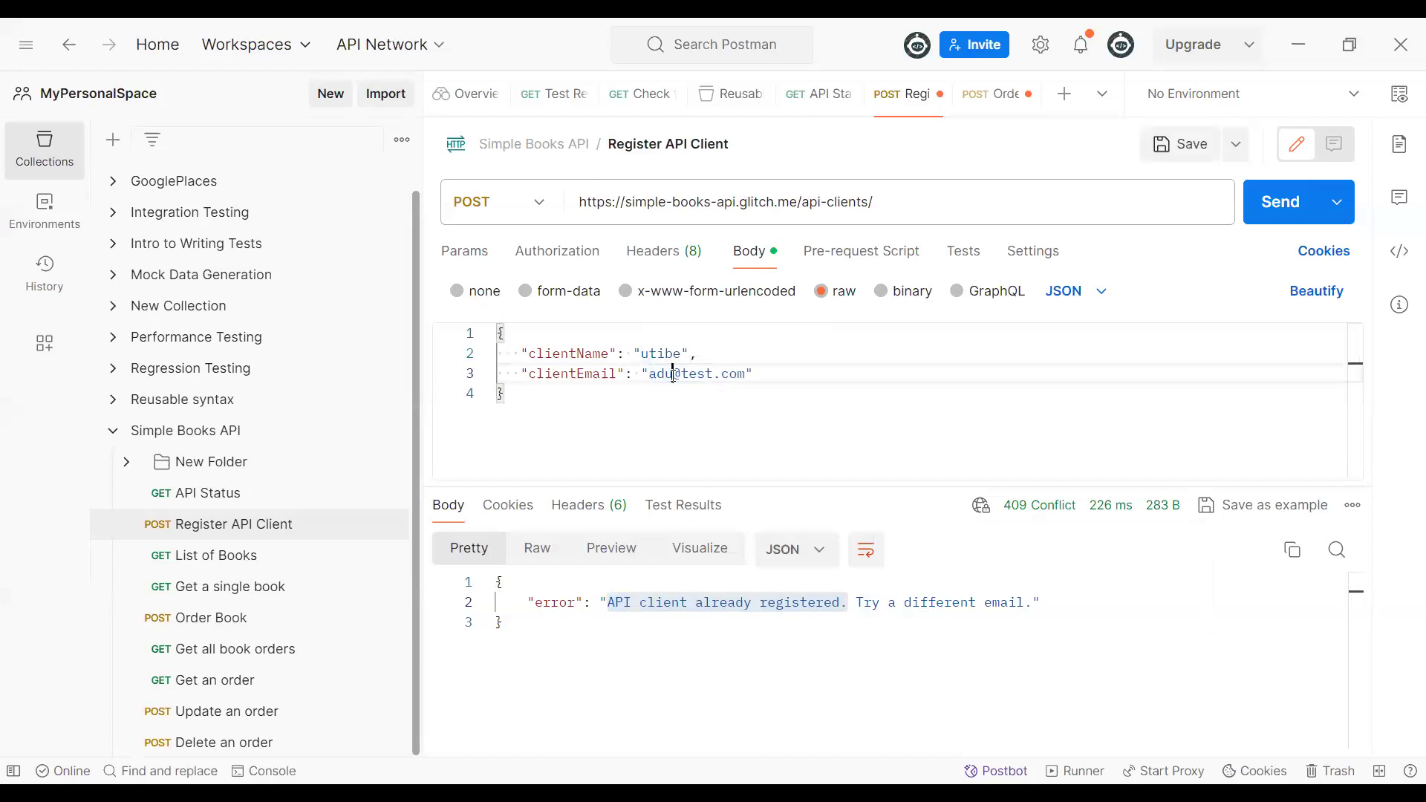
left_click(1272, 202)
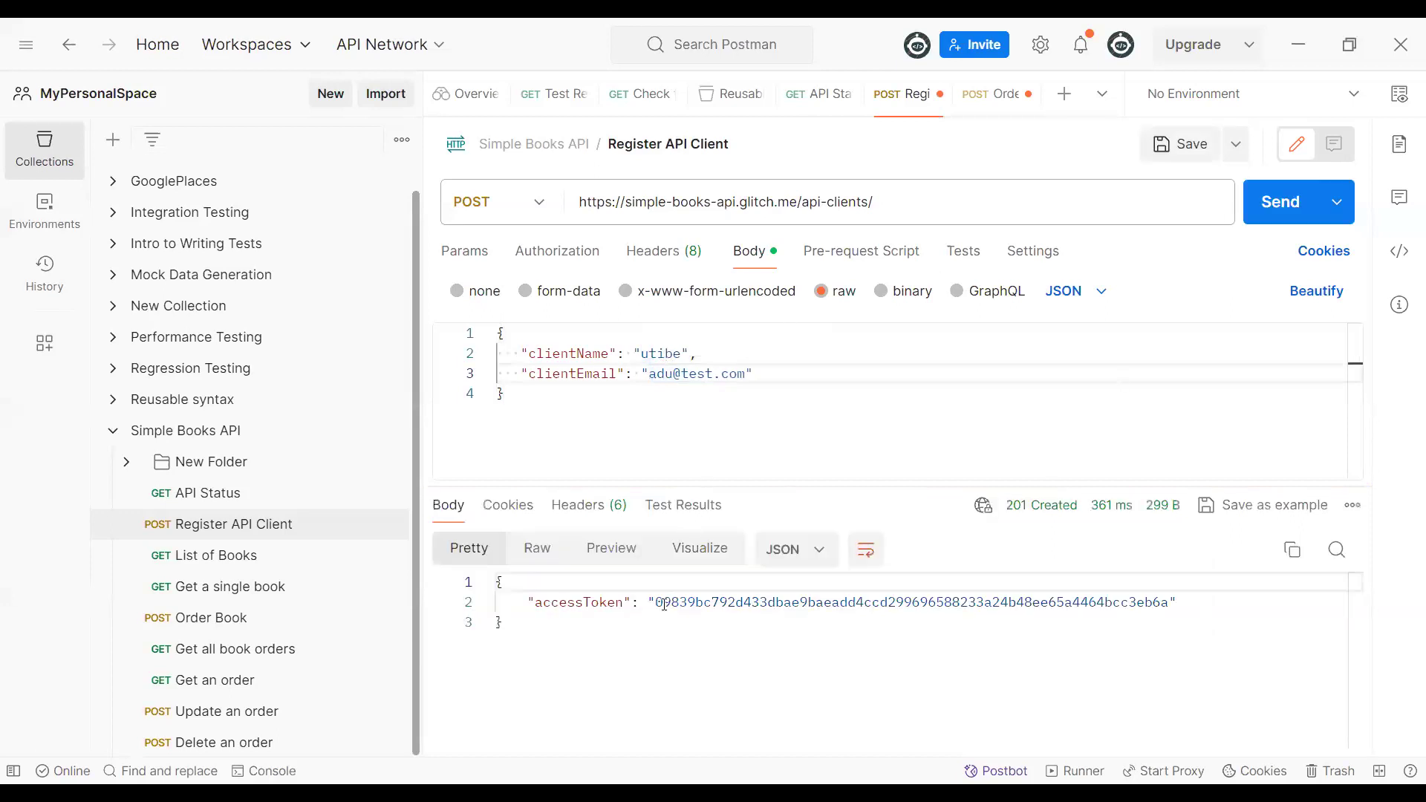
left_click_drag(658, 604, 1166, 598)
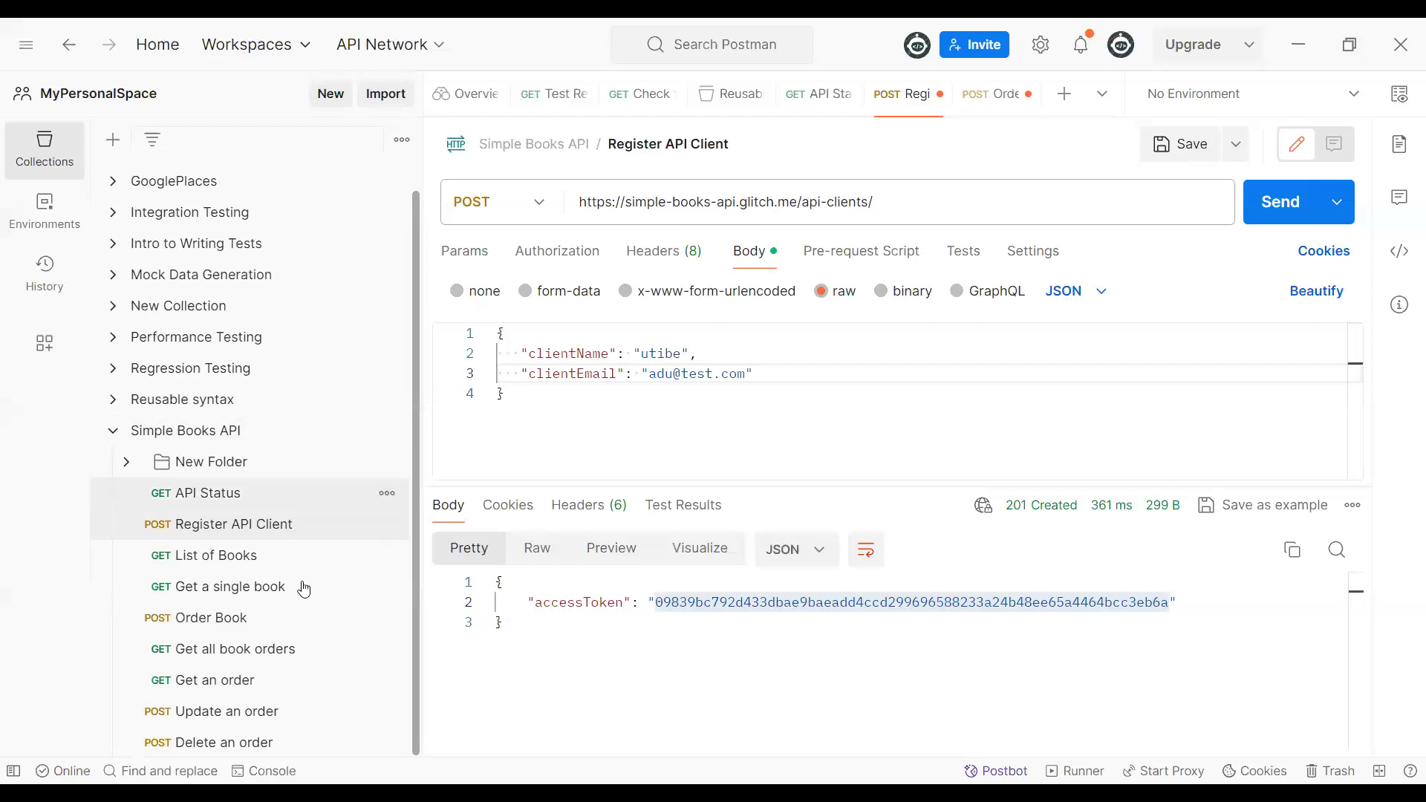
- Open the List of Books request and inspect the current value of the baseUrl variable in its URL
left_click(219, 557)
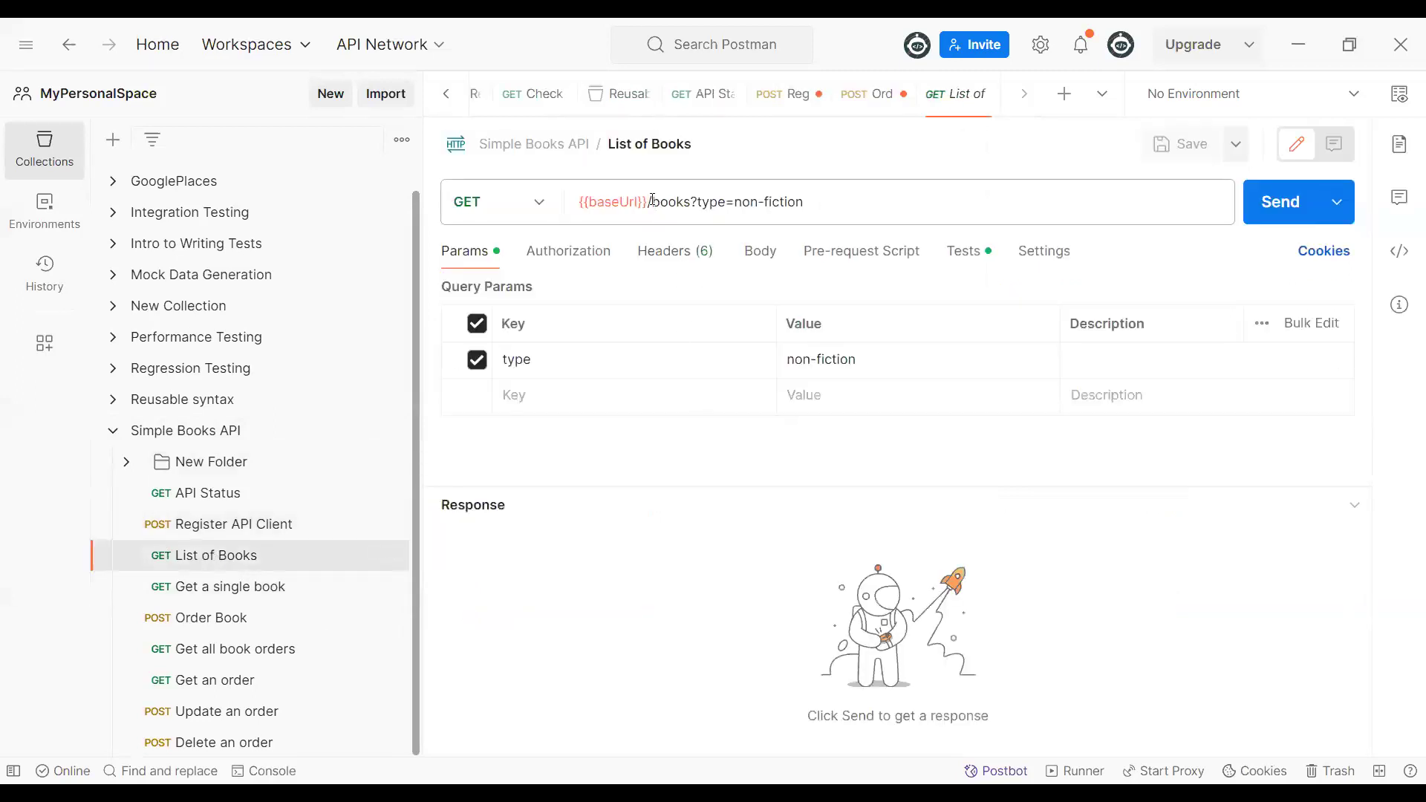
left_click_drag(647, 201, 581, 202)
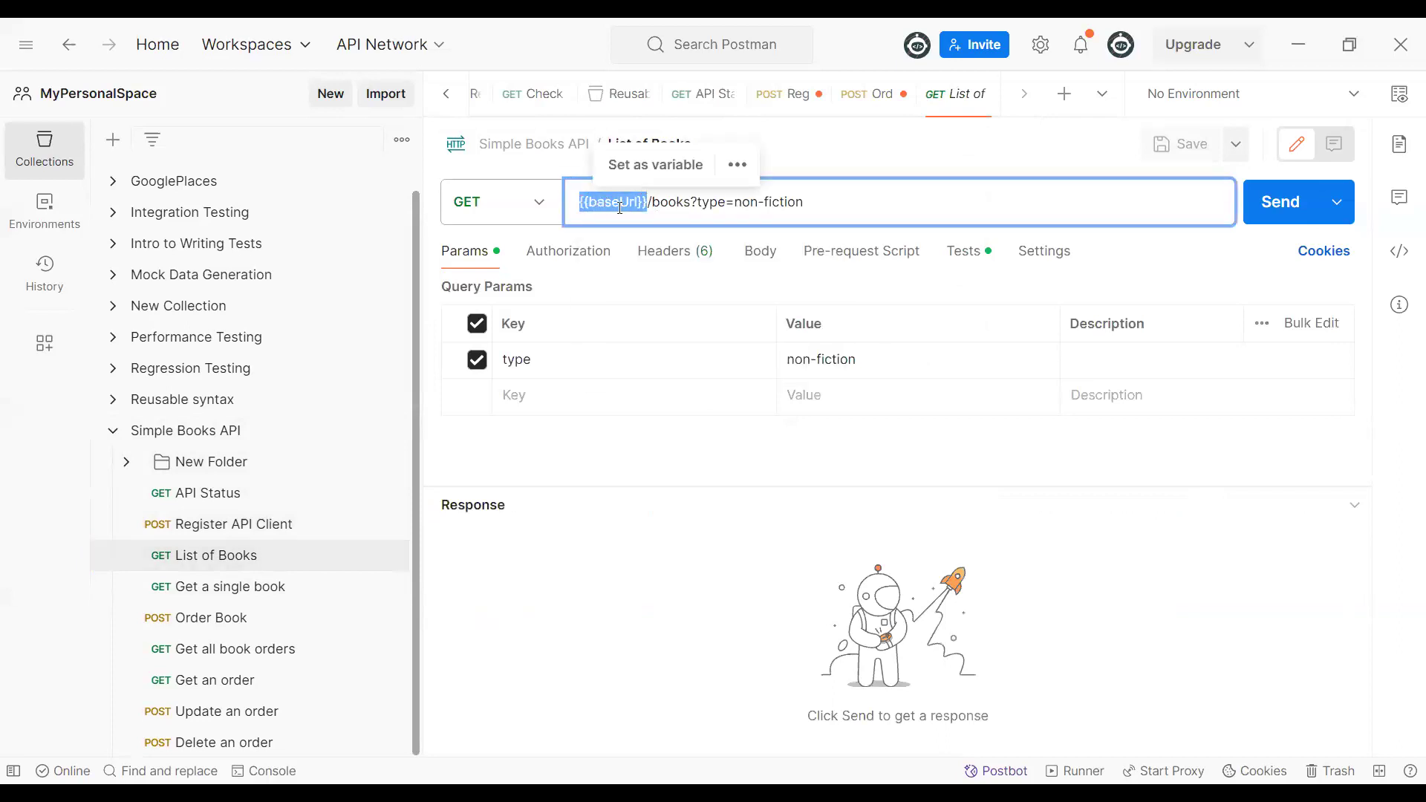
left_click(817, 201)
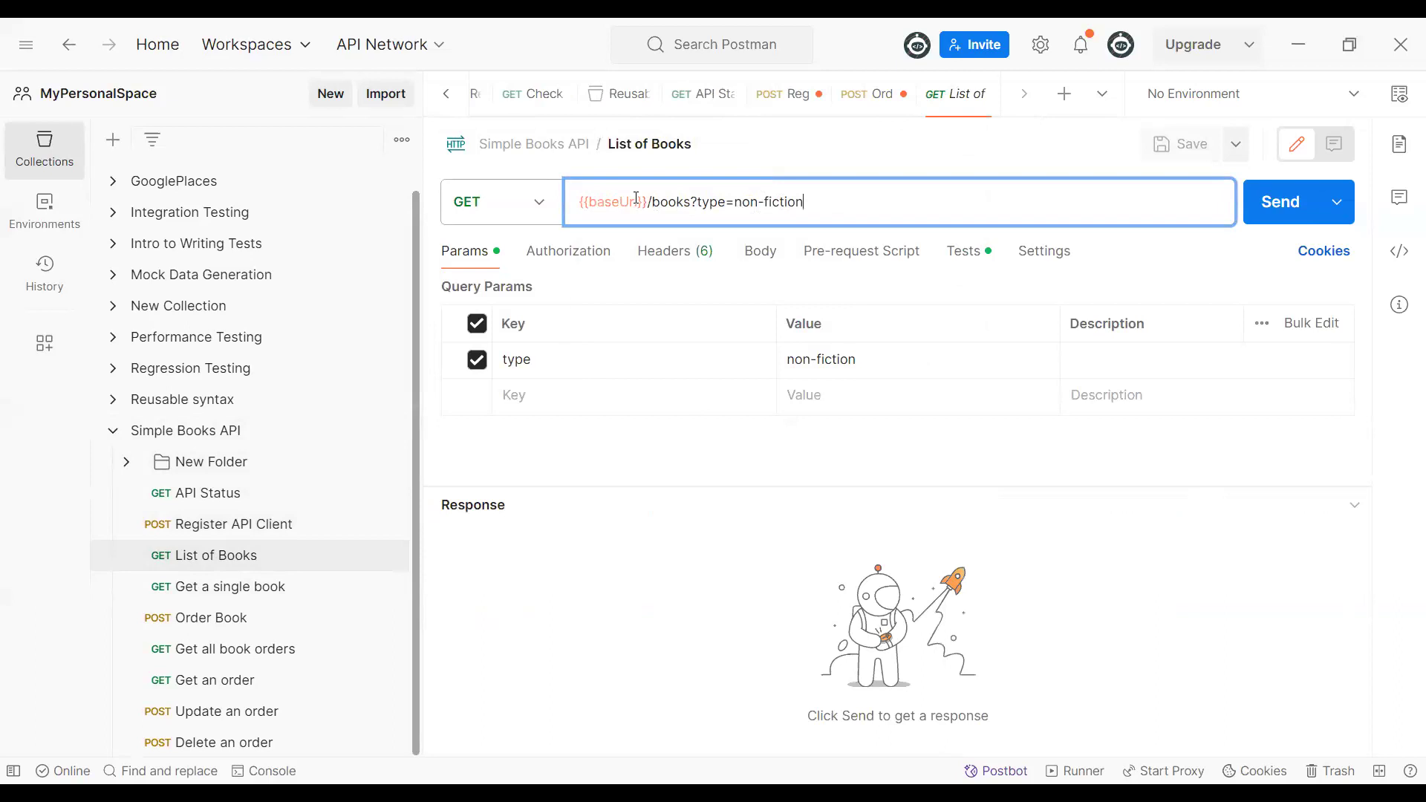
mouse_move(615, 203)
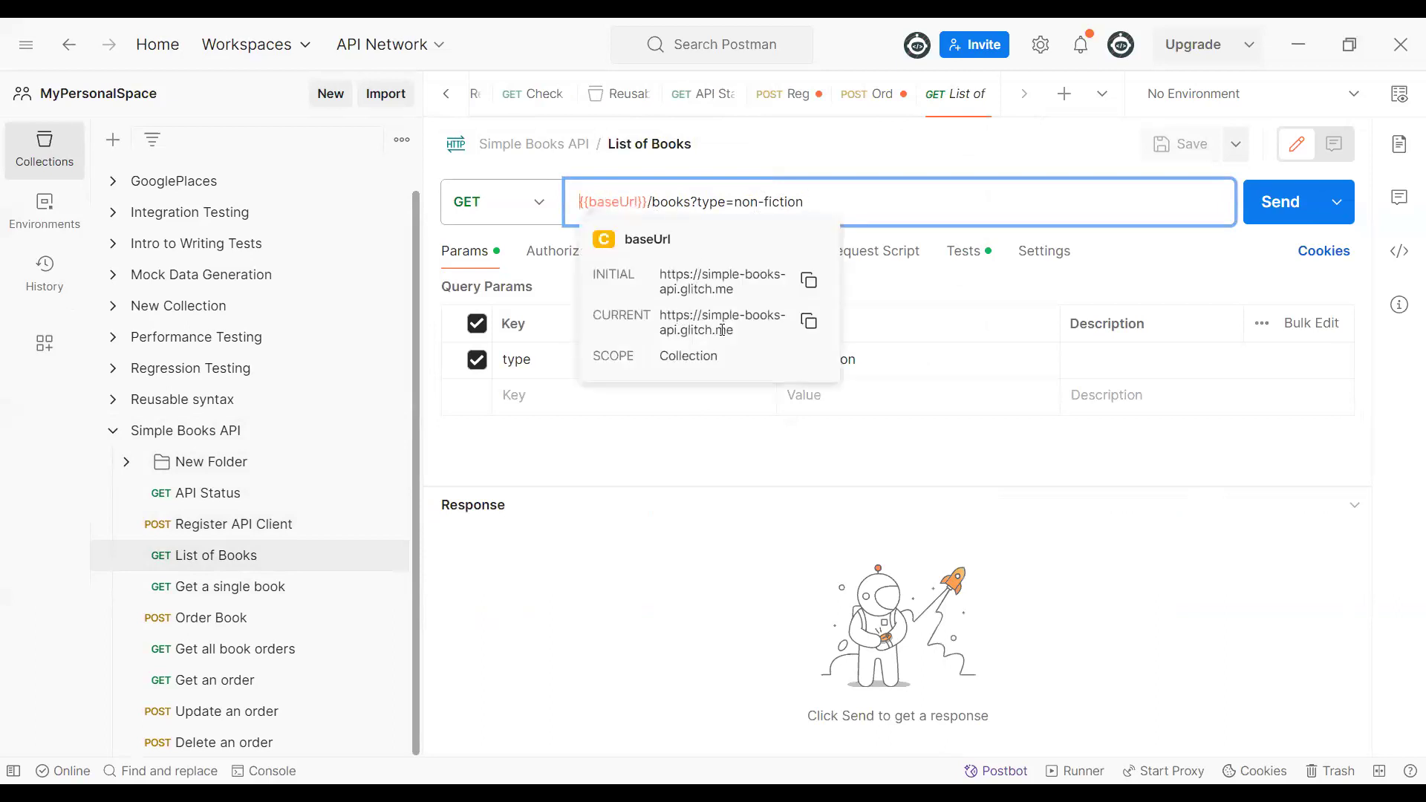
left_click_drag(735, 336, 663, 321)
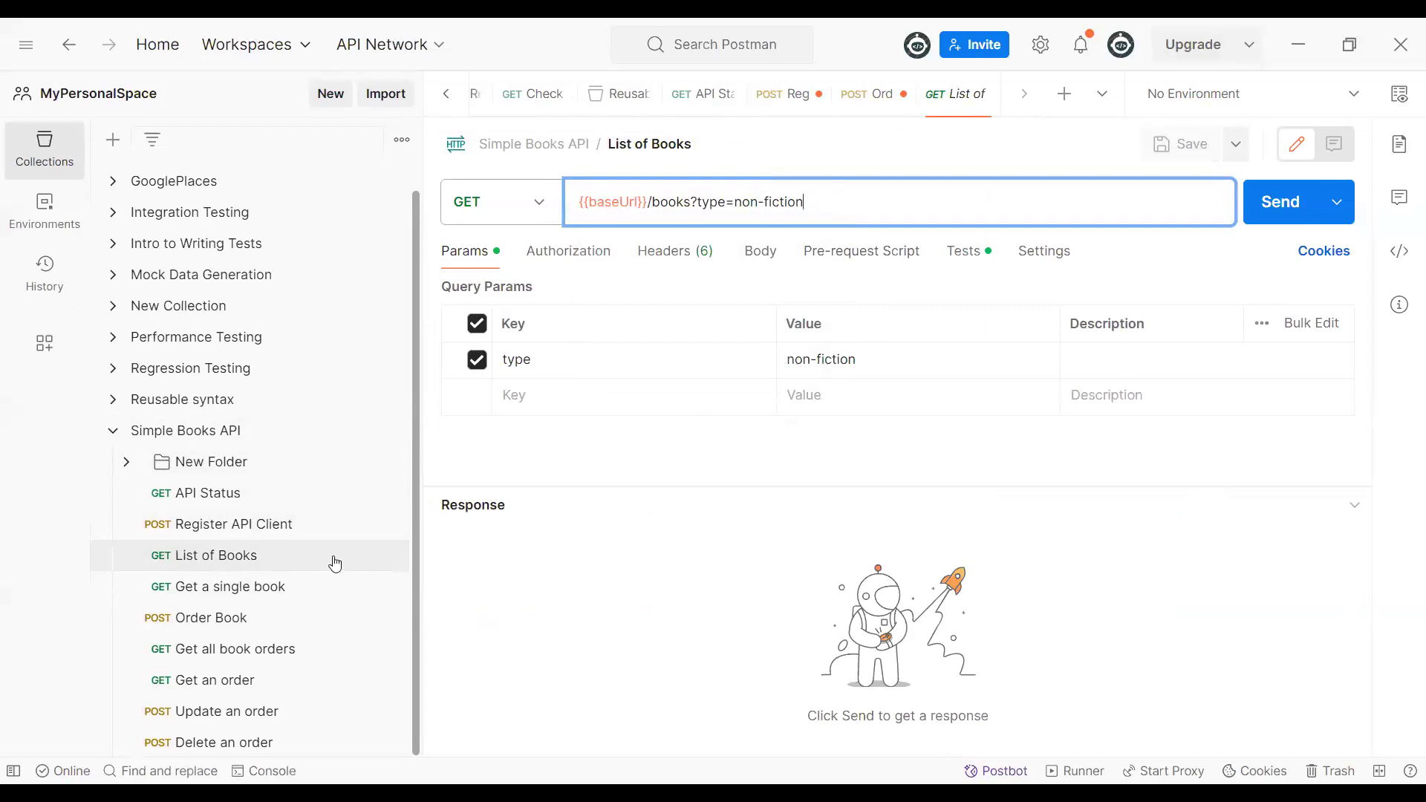
- Compare the endpoint paths of API Status, Register API Client and List of Books by selecting /status, /api-clients/ and /books in their URLs
left_click(254, 493)
left_click_drag(797, 202, 841, 203)
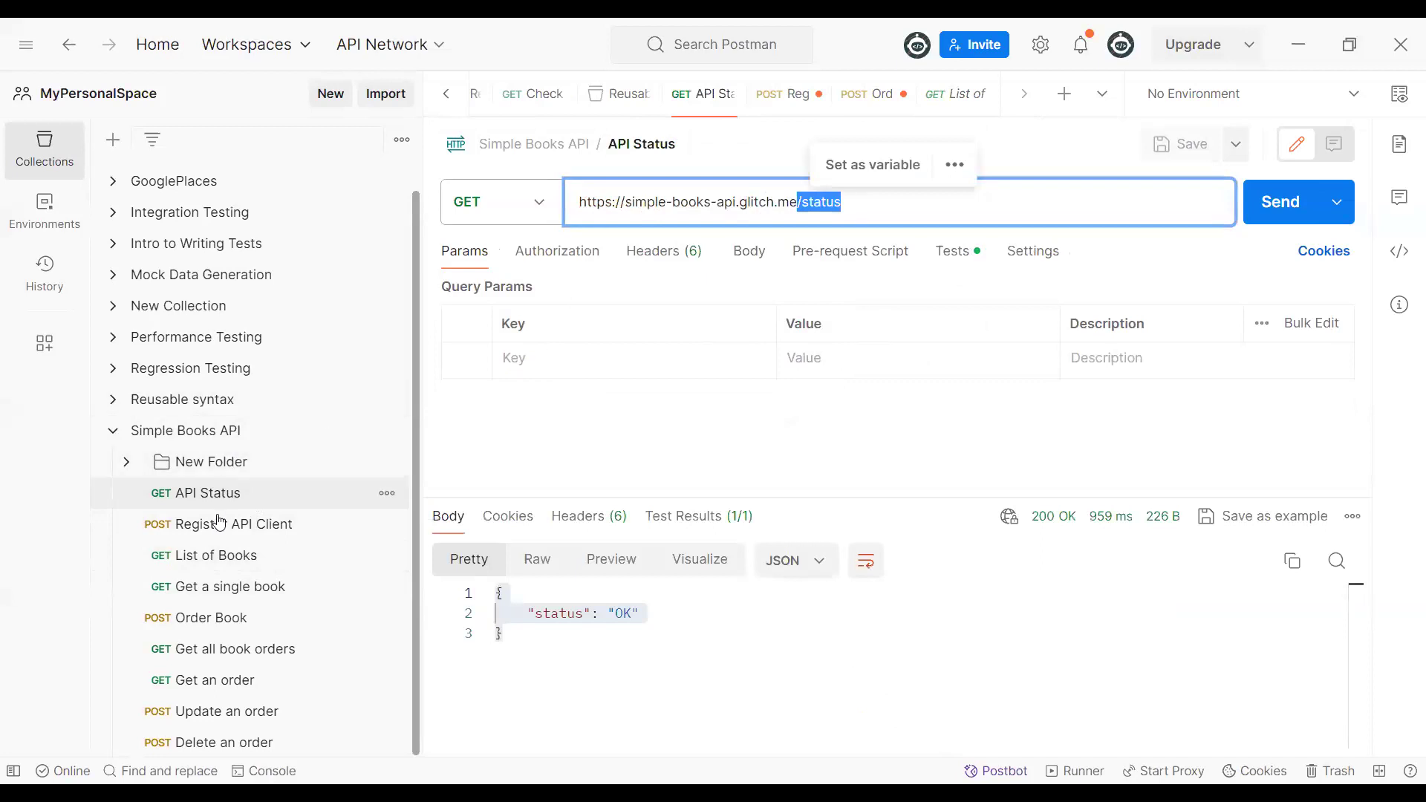
left_click(248, 525)
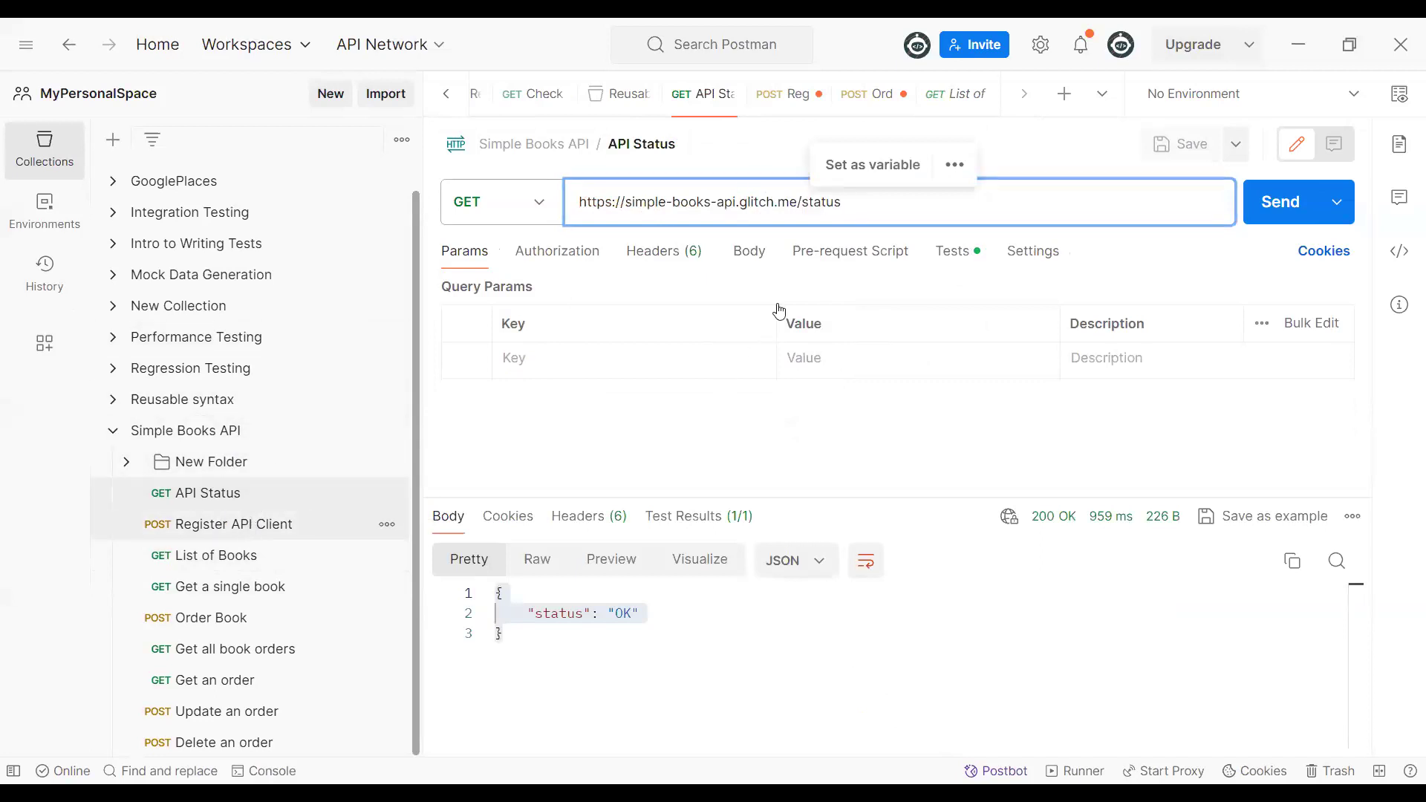
left_click_drag(797, 203, 875, 202)
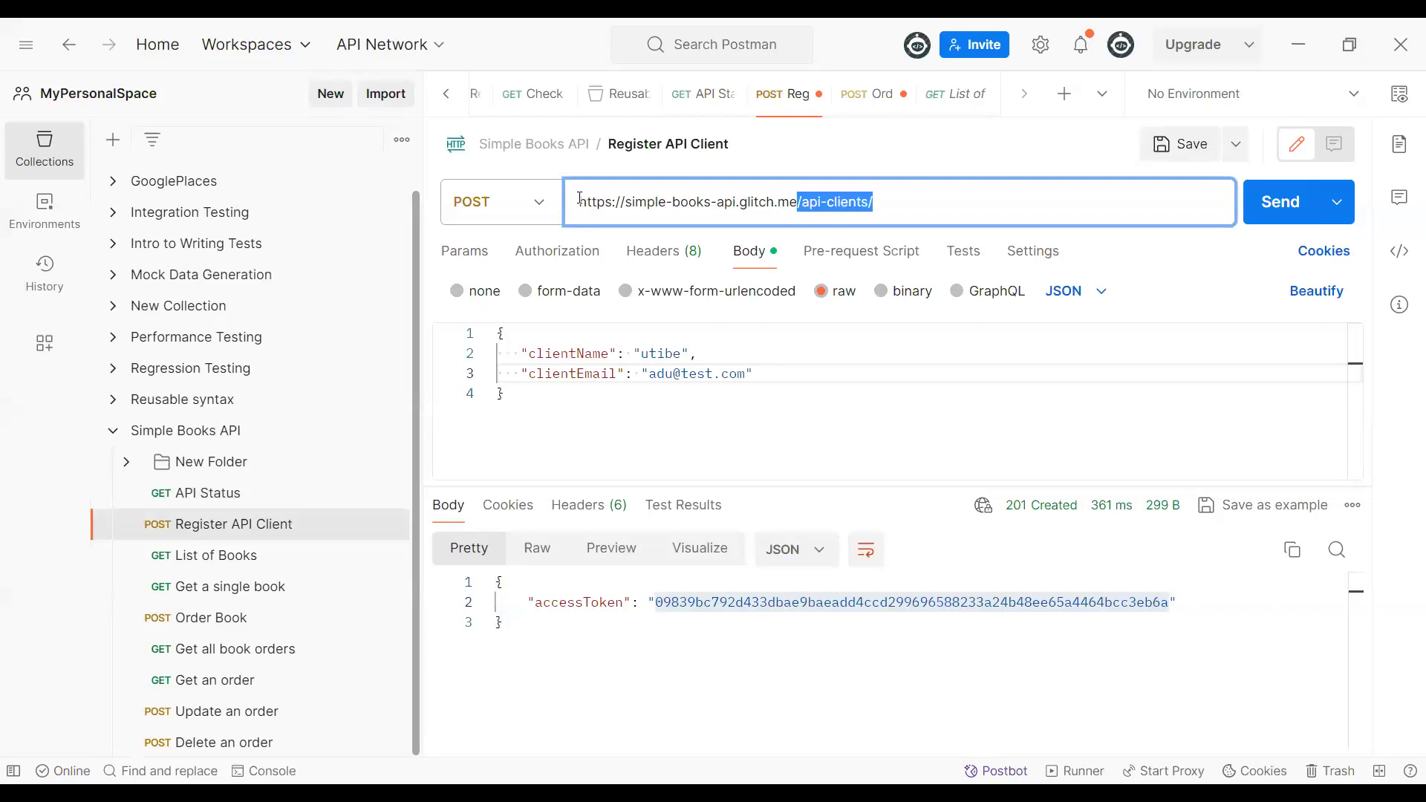
left_click(200, 562)
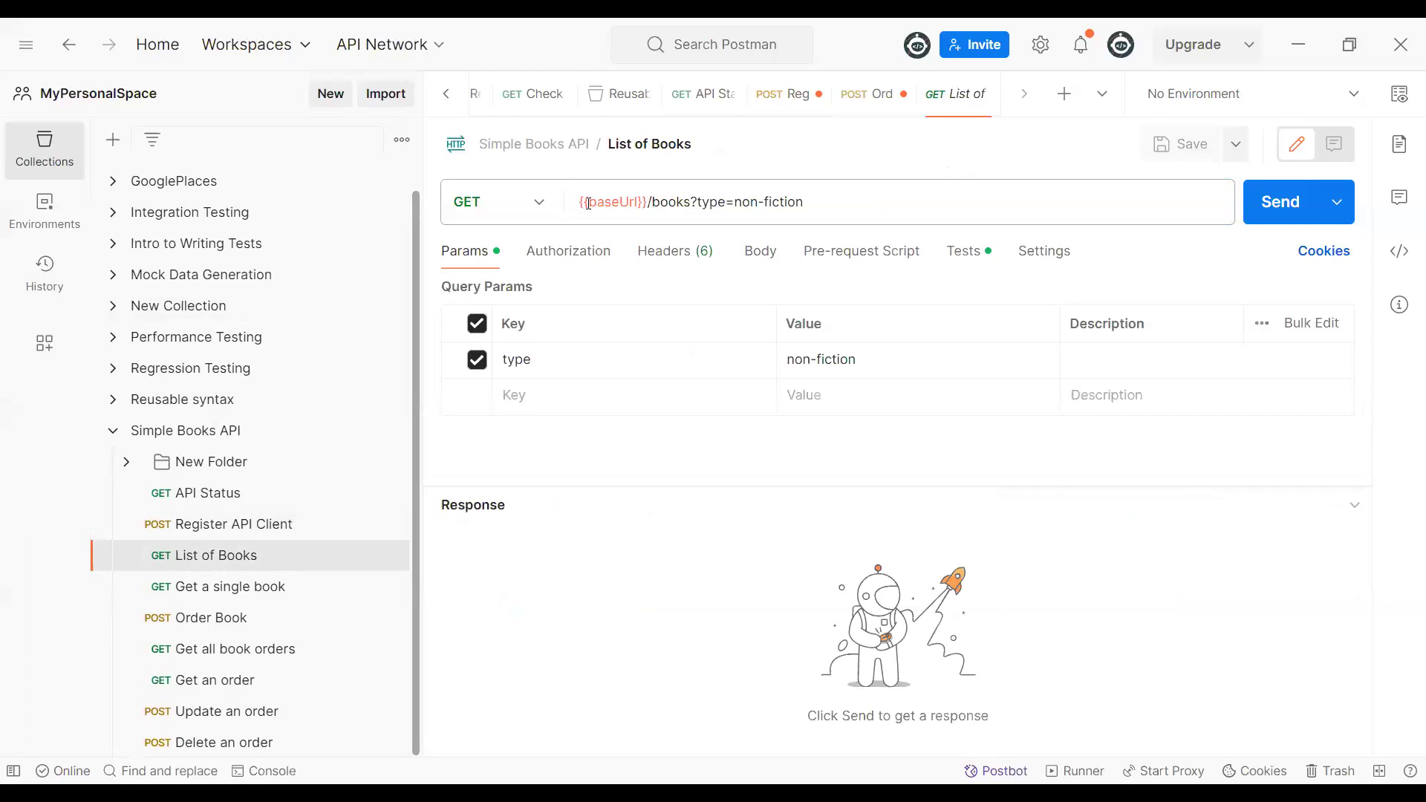
left_click_drag(647, 200, 691, 201)
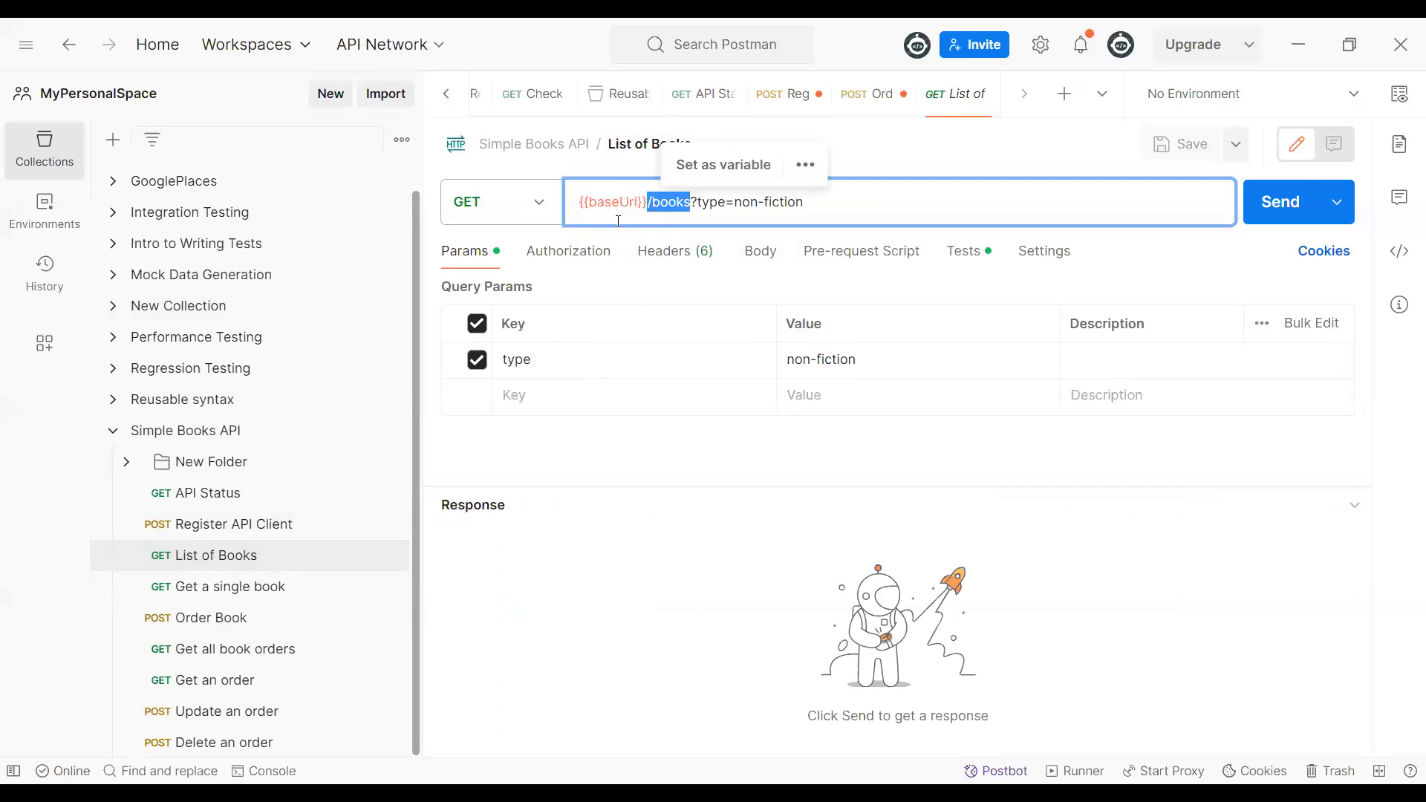
- View the cURL code snippet of the List of Books request, highlight its full URL and close the snippet
left_click(1400, 256)
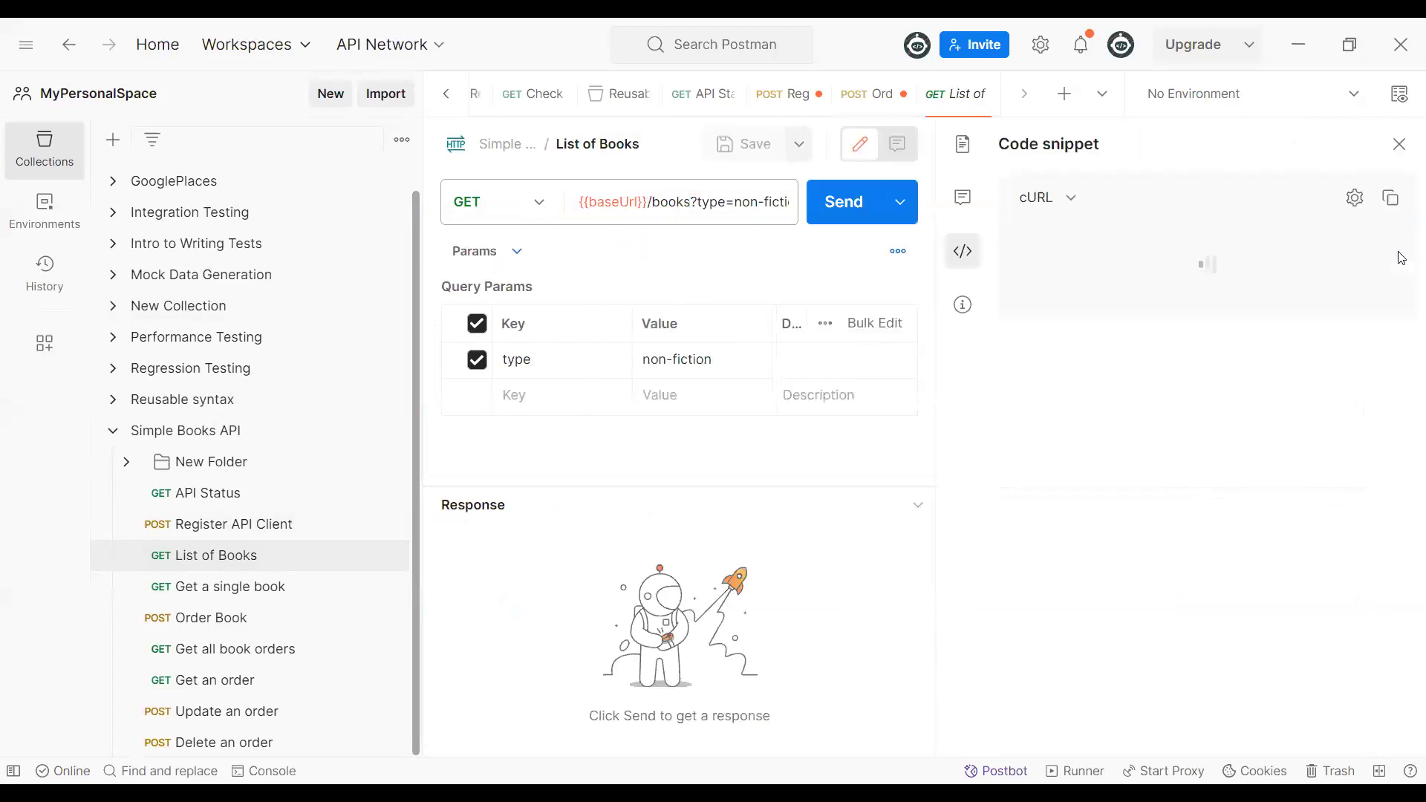
left_click_drag(1045, 231, 1344, 257)
left_click(1219, 298)
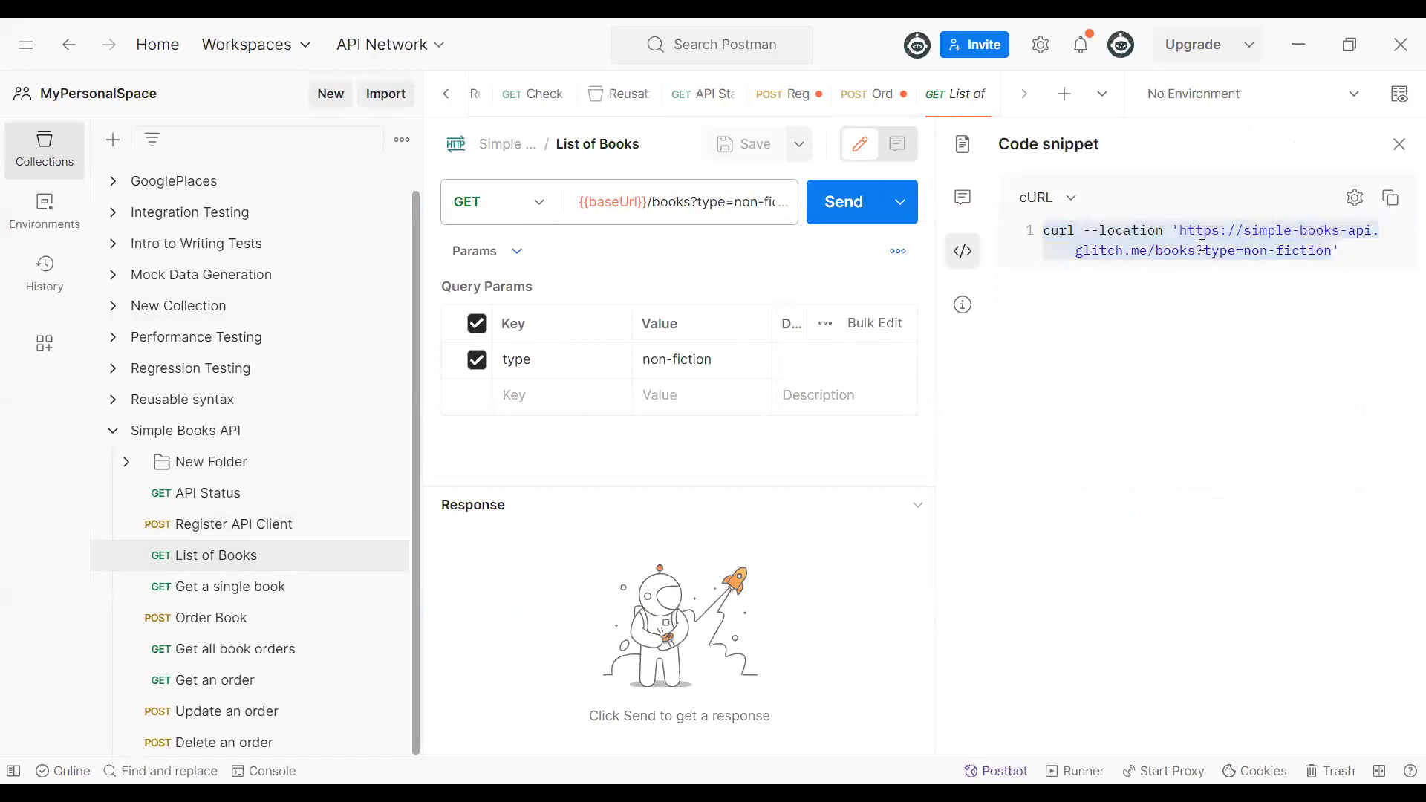
left_click_drag(1181, 231, 1305, 228)
left_click(1363, 270)
left_click_drag(1179, 233, 1184, 229)
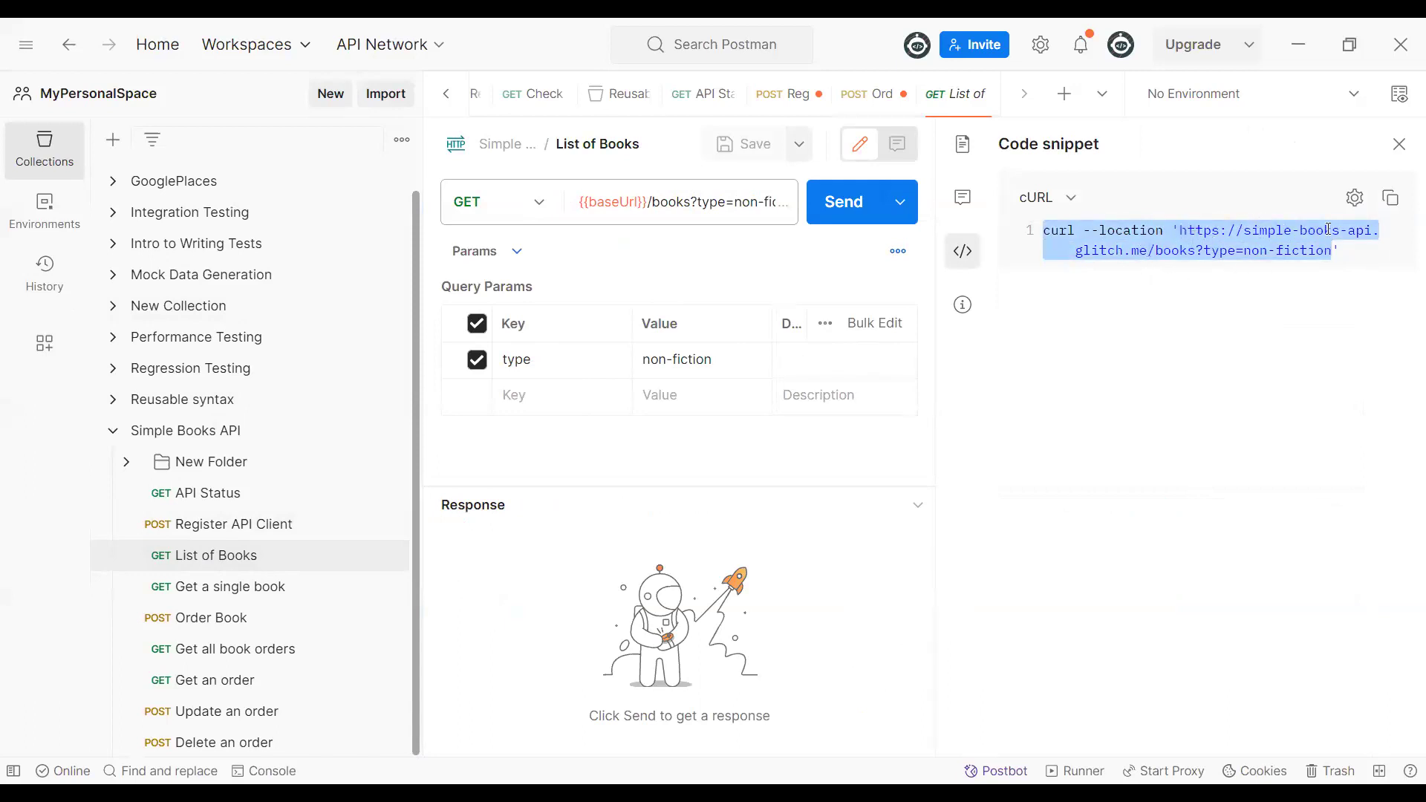
key("ctrl+a")
left_click(1399, 144)
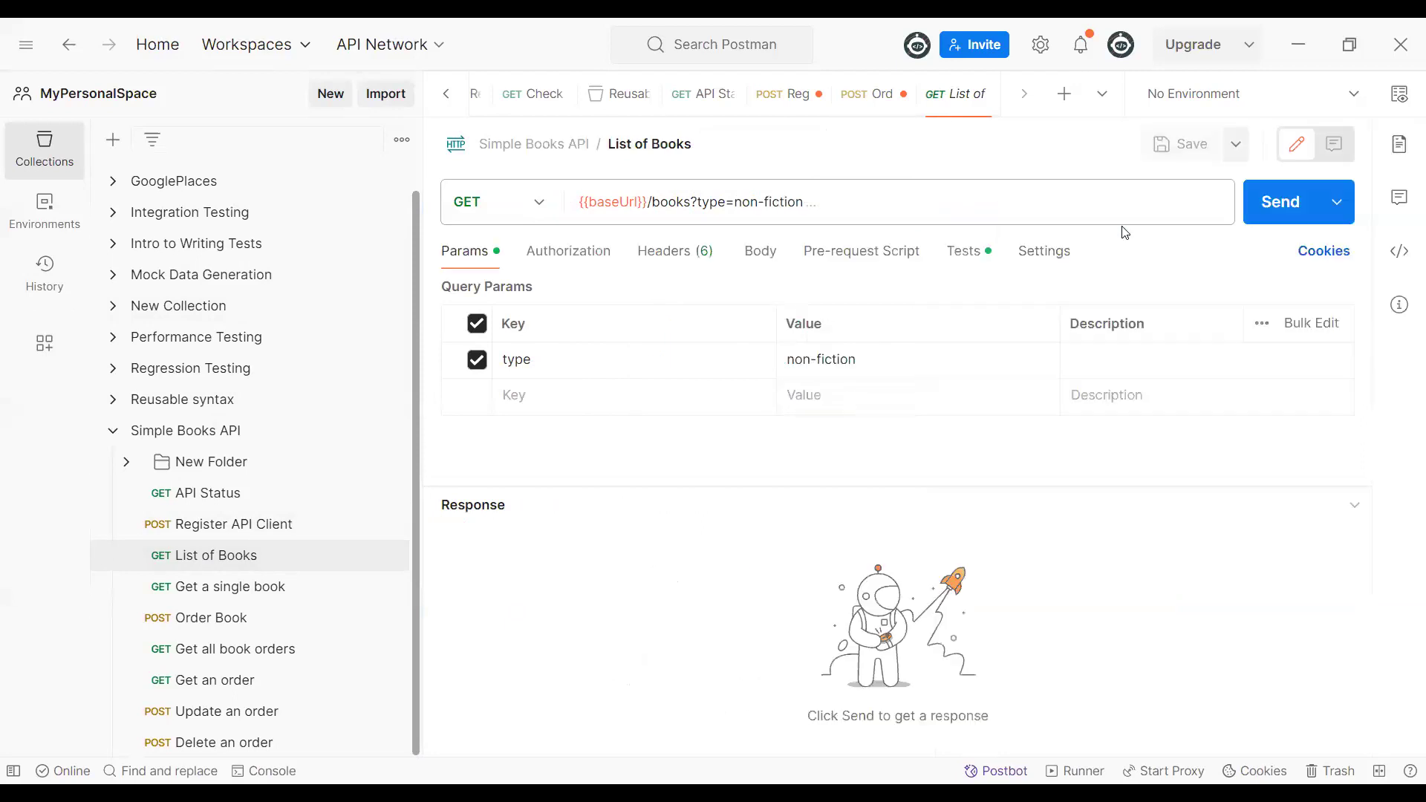
- Disable the type query parameter, send the List of Books request and highlight the book types in the side-by-side response
left_click_drag(646, 202, 806, 201)
left_click(806, 201)
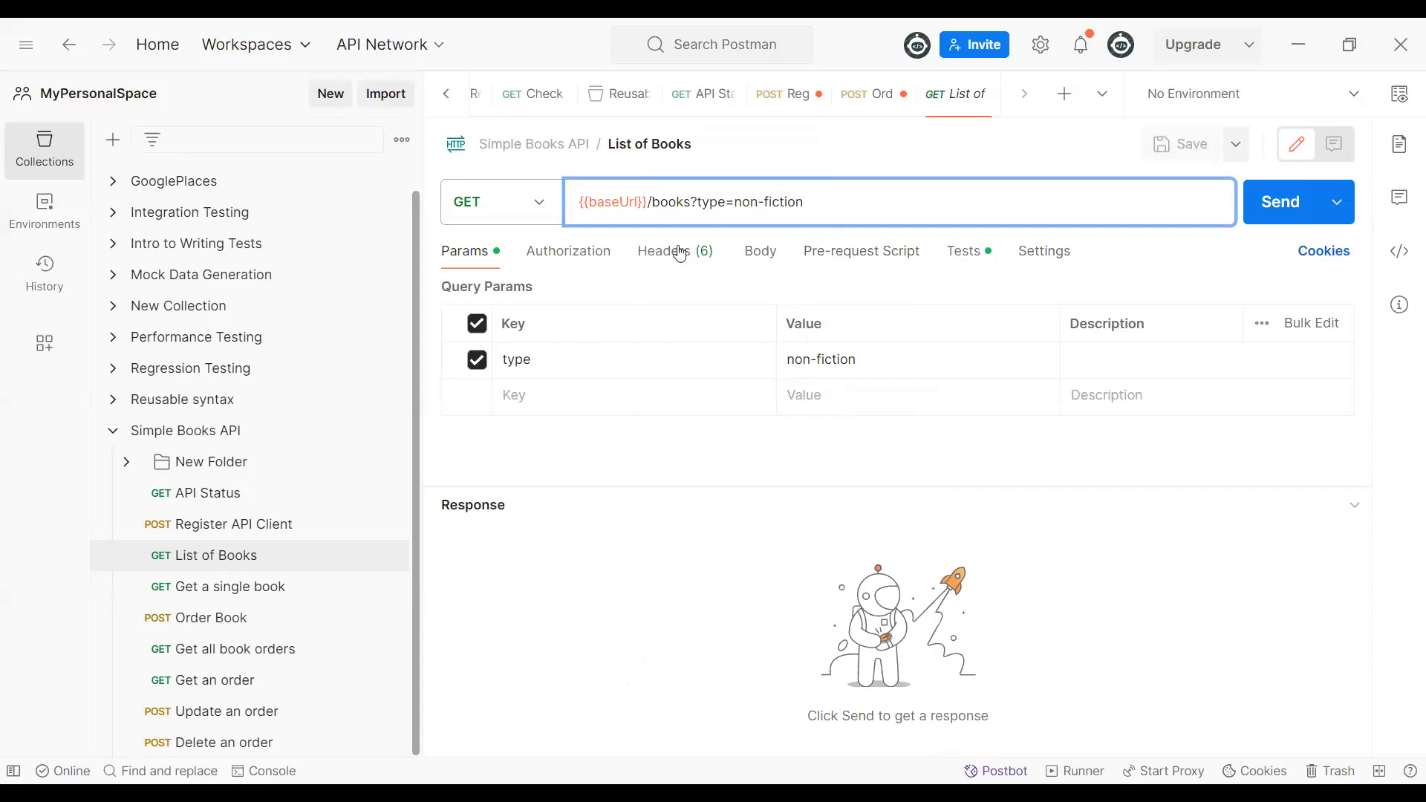
left_click(477, 360)
left_click(1266, 212)
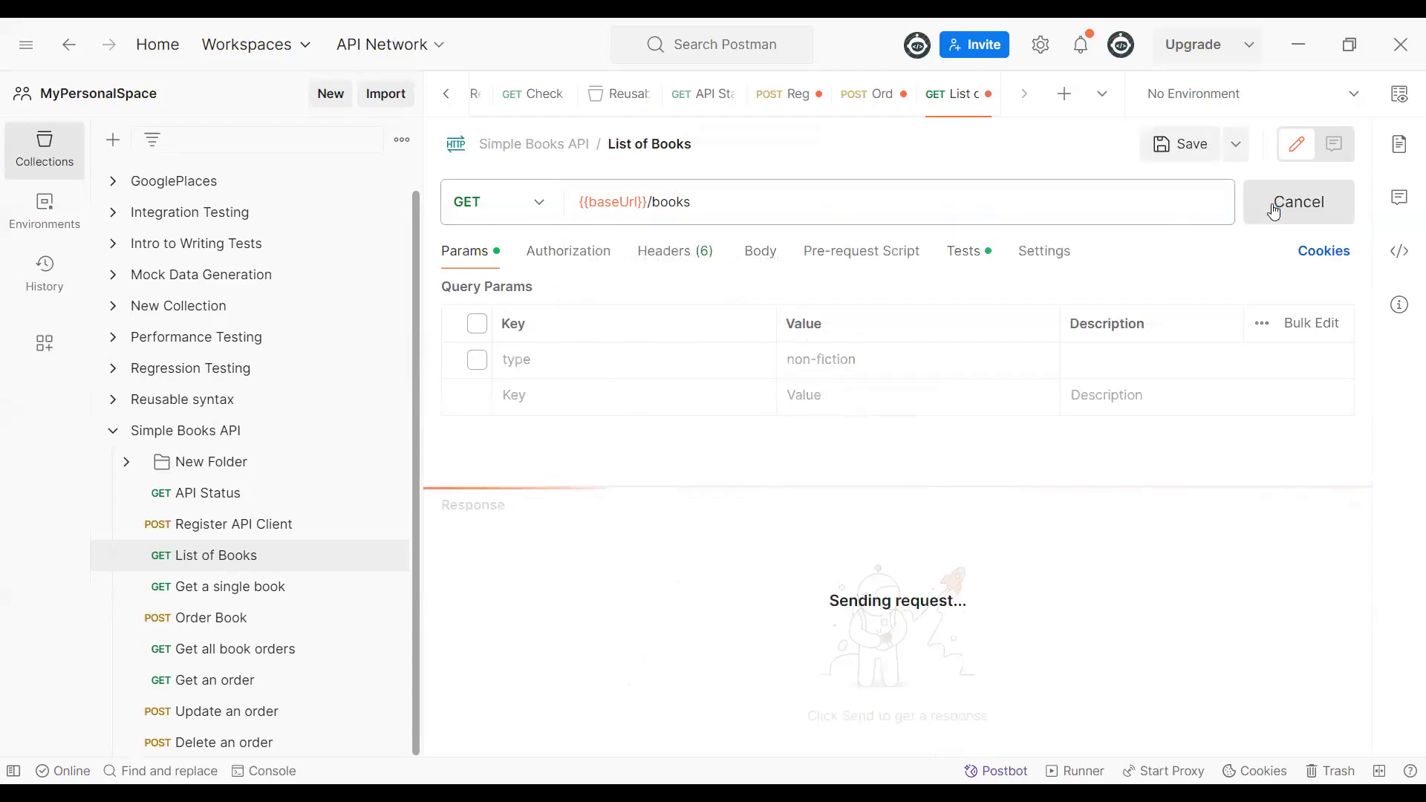
left_click(1378, 775)
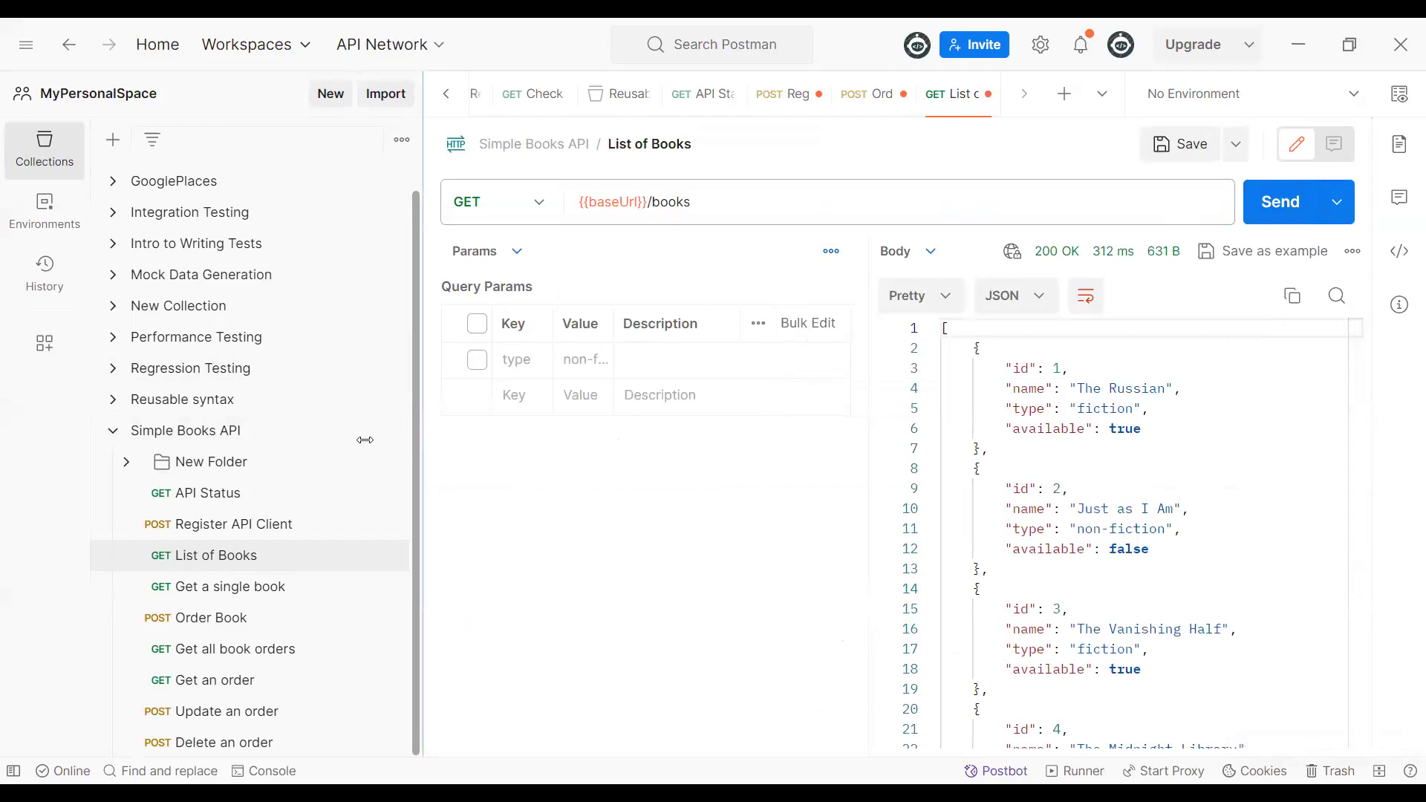
double_click(1094, 409)
double_click(1092, 529)
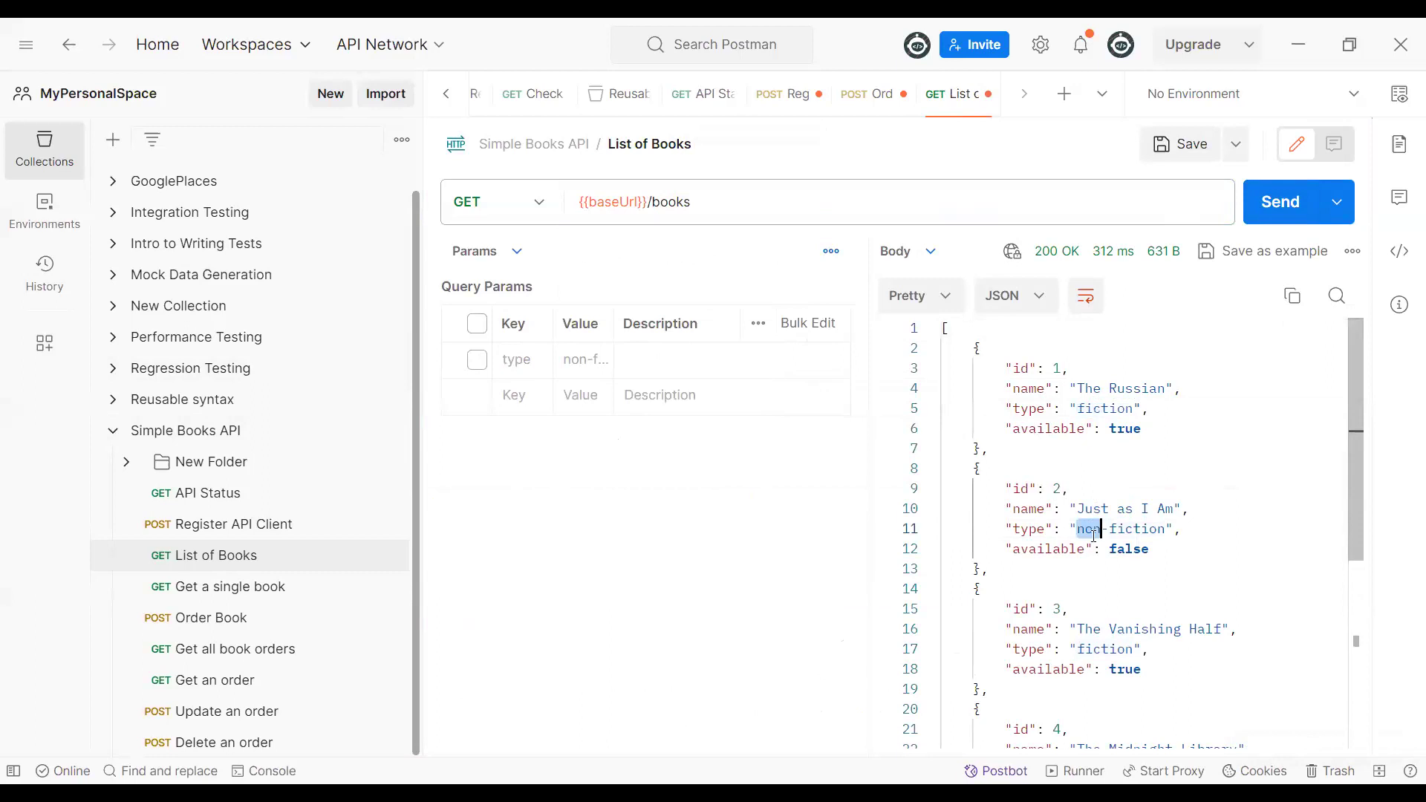
- Re-enable the type=non-fiction query parameter, resend the List of Books request and restore the single-pane layout
left_click(477, 359)
left_click(1285, 210)
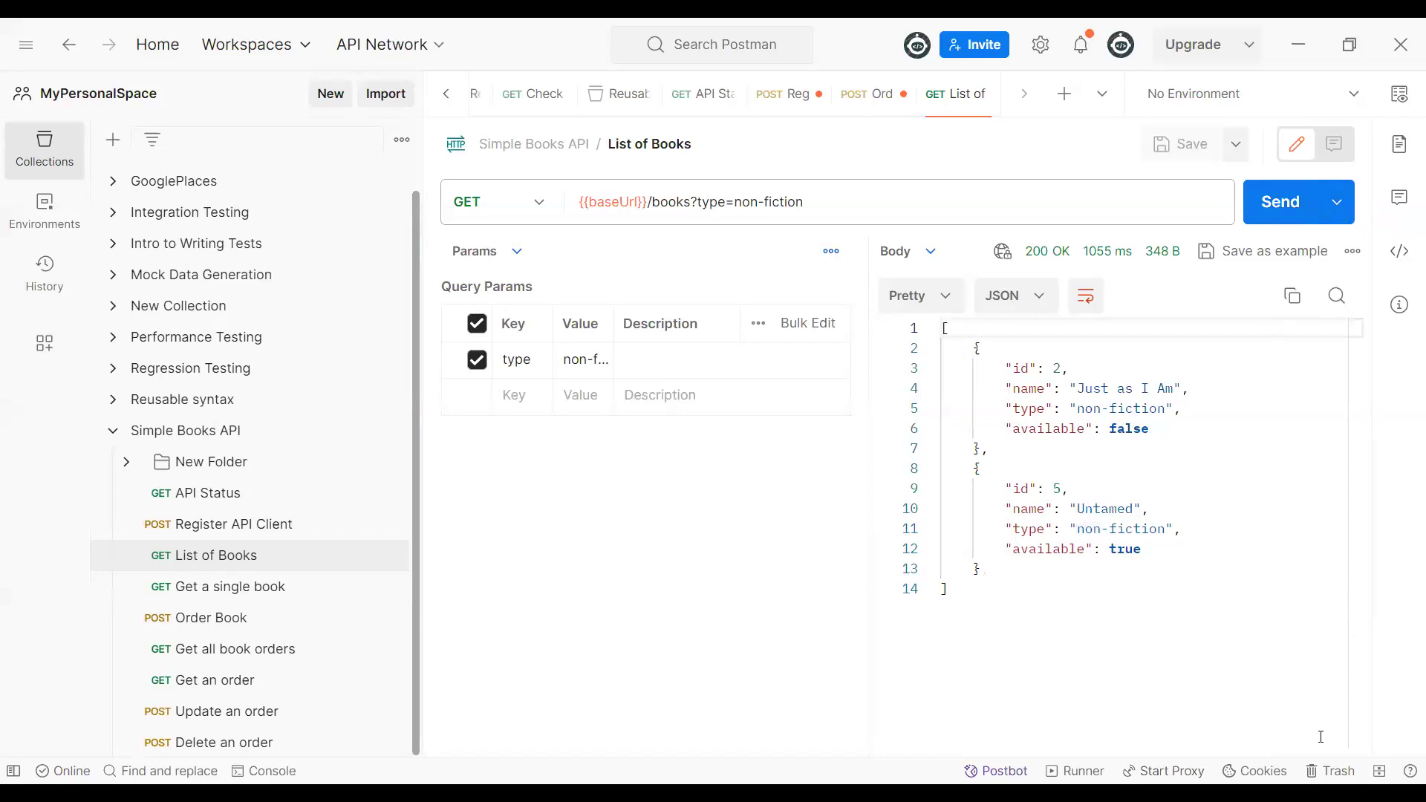
left_click(1379, 771)
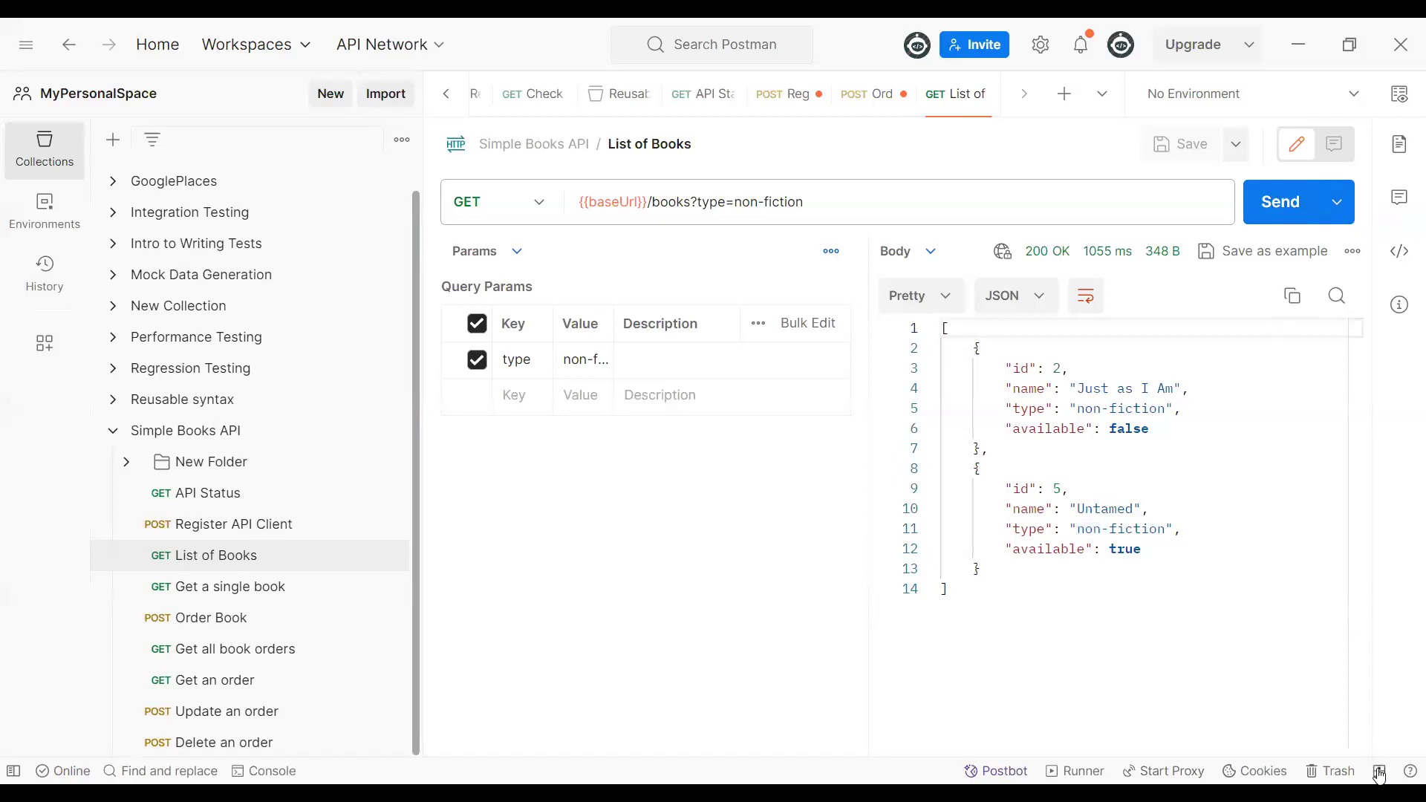
left_click(224, 561)
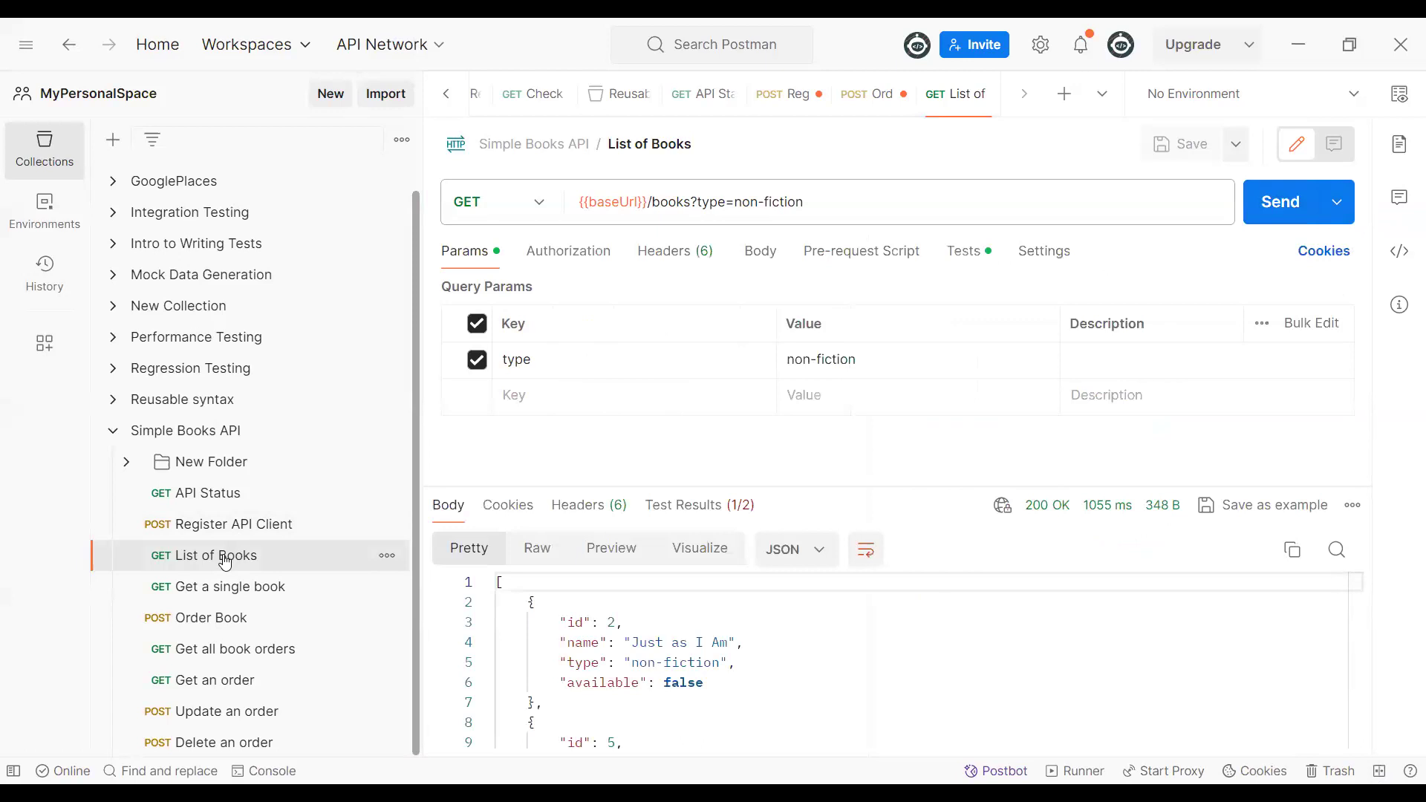
- Open the Get a single book request, highlight :bookId in its URL and send it with bookId 1
left_click(220, 592)
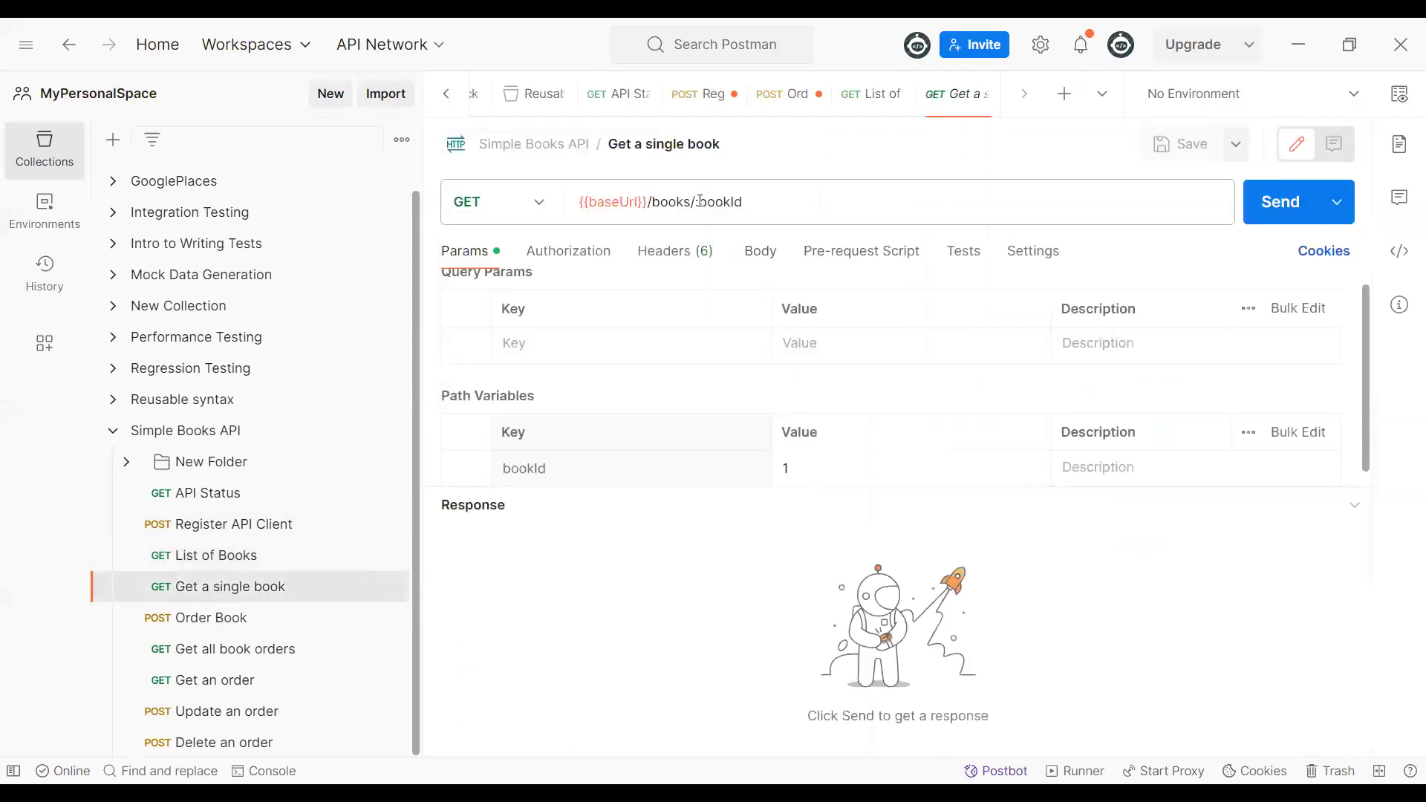
left_click_drag(693, 201, 746, 202)
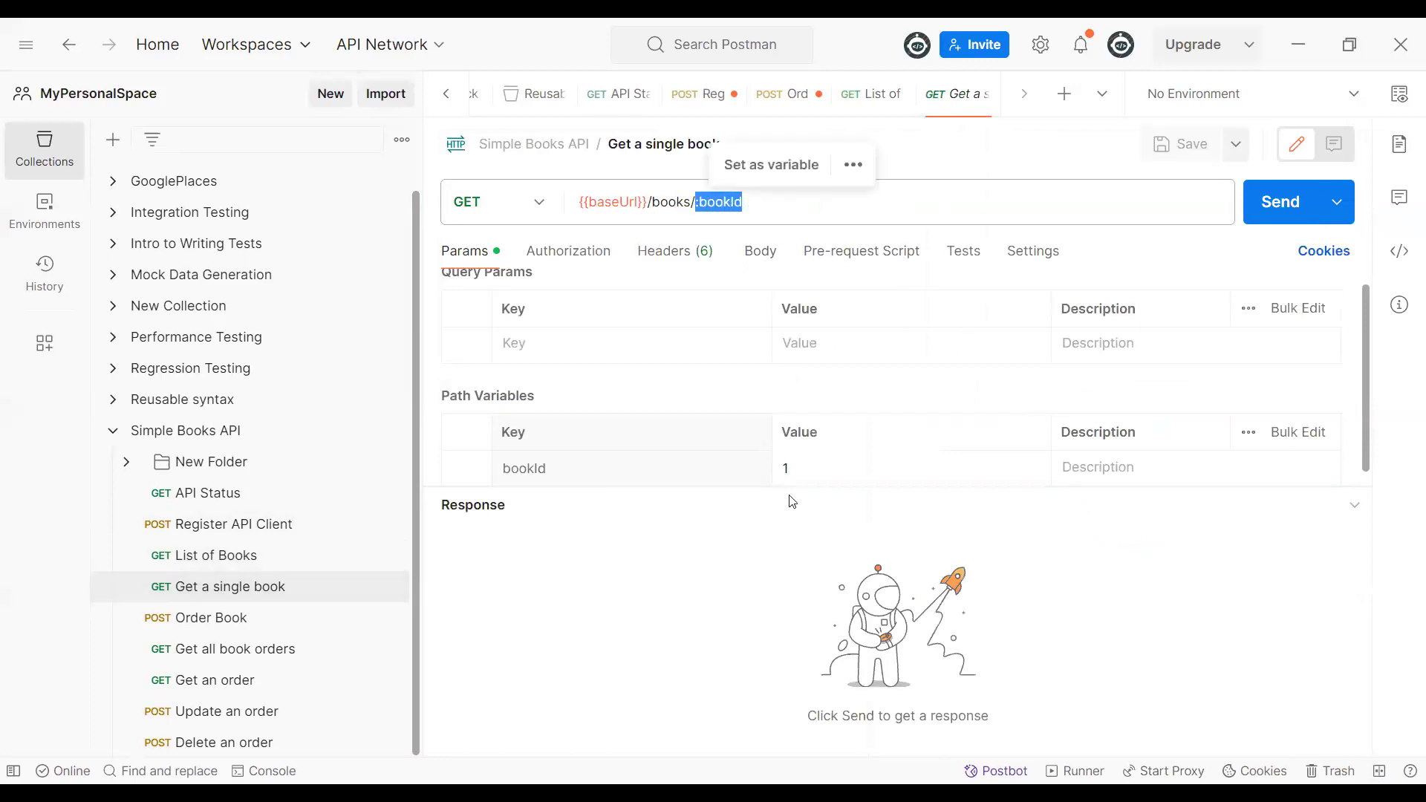
left_click(786, 469)
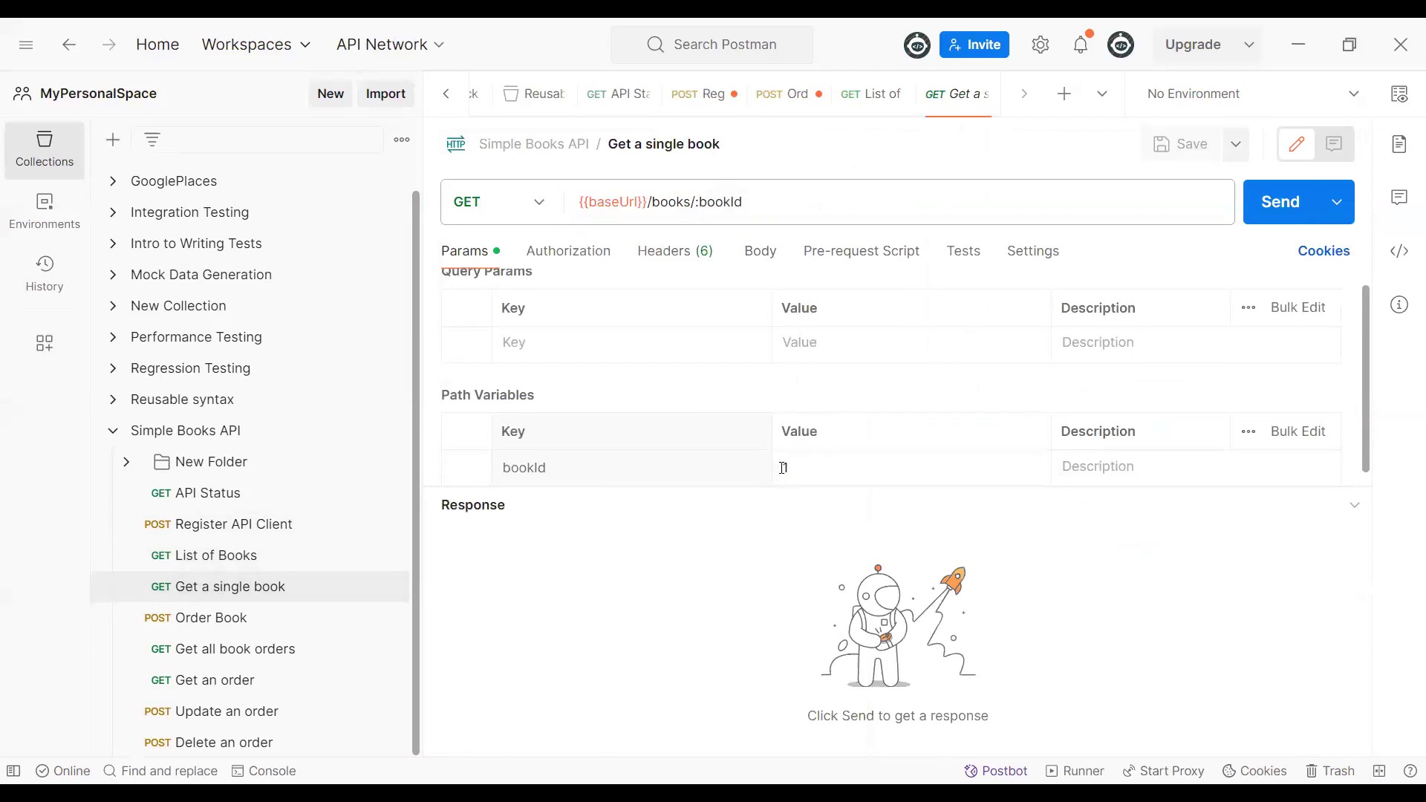
left_click(1282, 205)
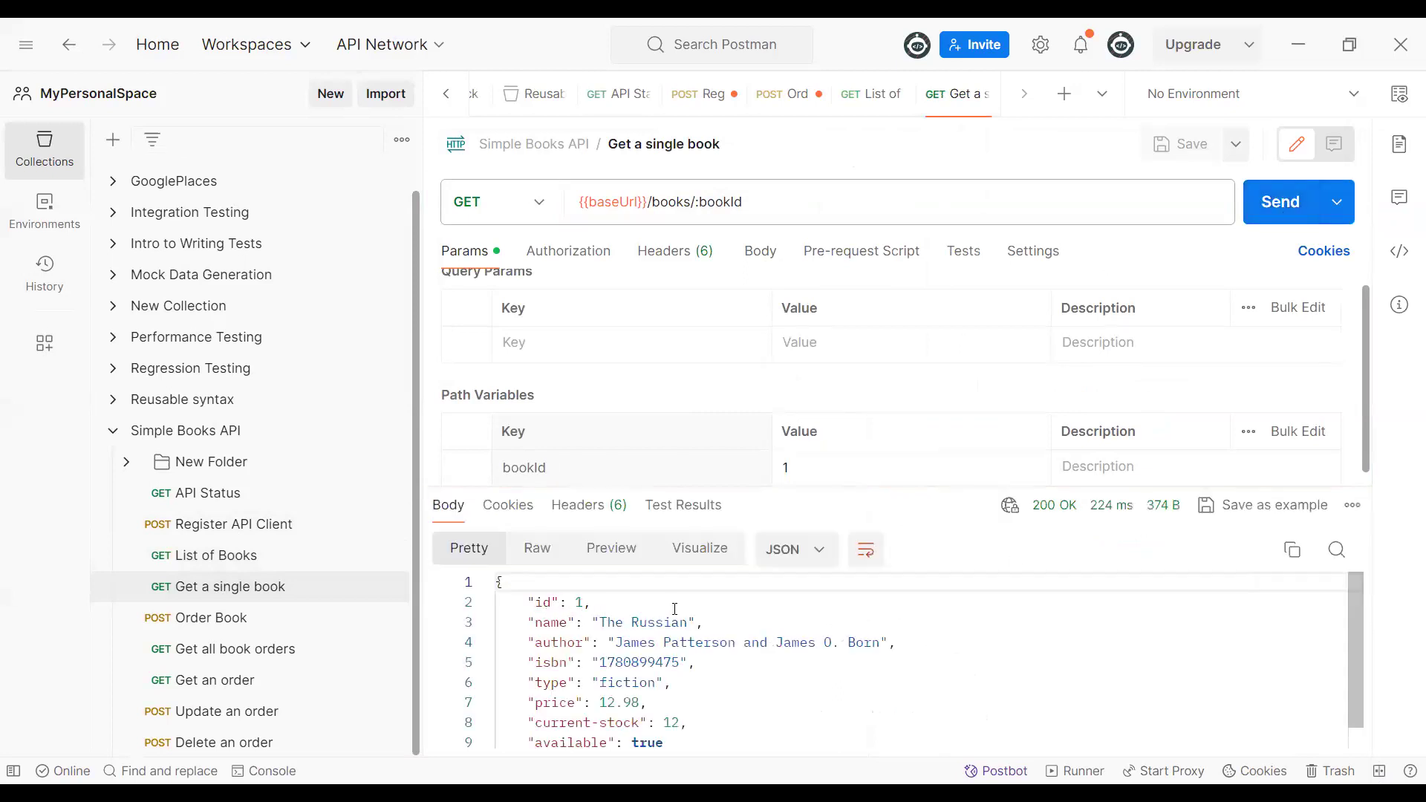
- Return to the List of Books response and highlight both book ids and the name Untamed
left_click(235, 563)
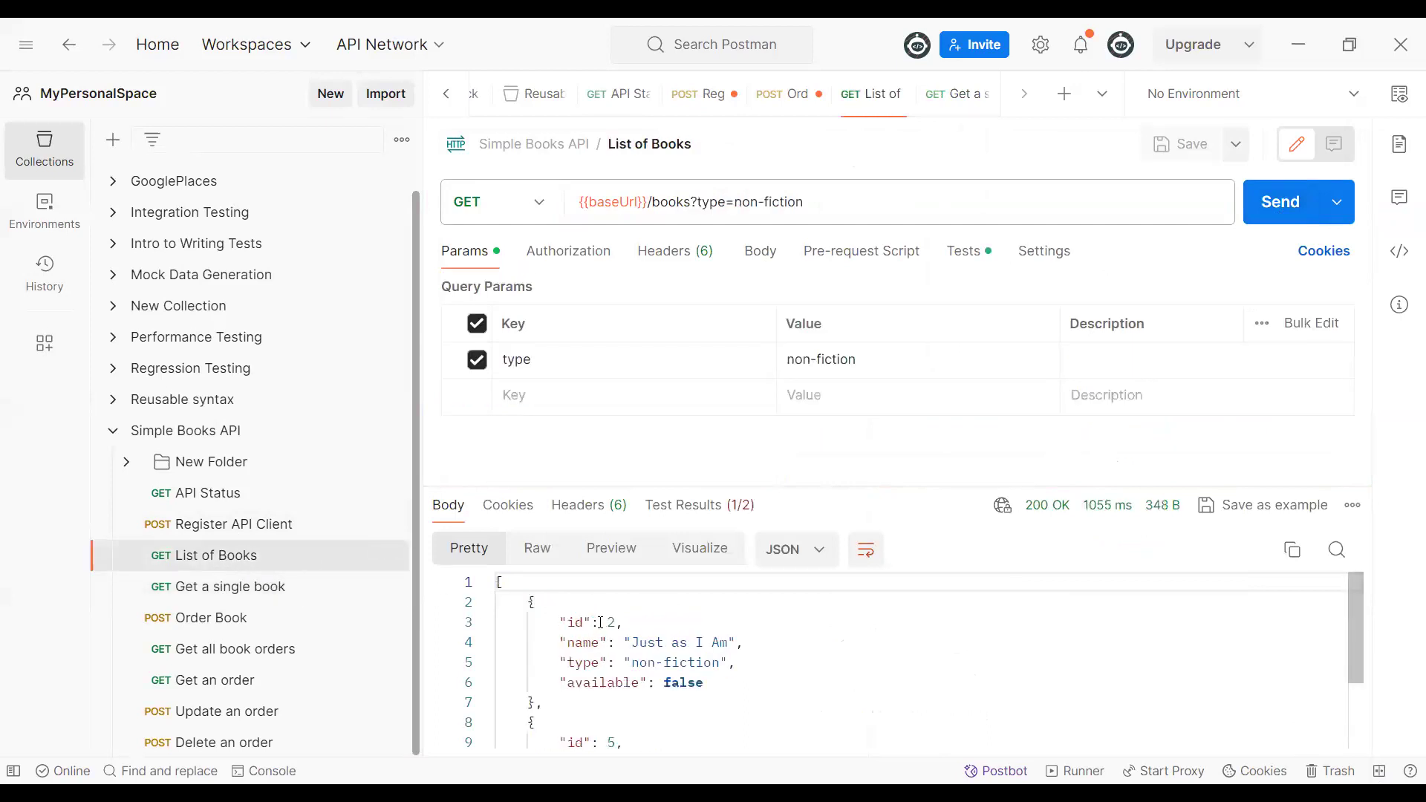
left_click_drag(564, 622, 625, 622)
scroll(587, 682, "down", 1)
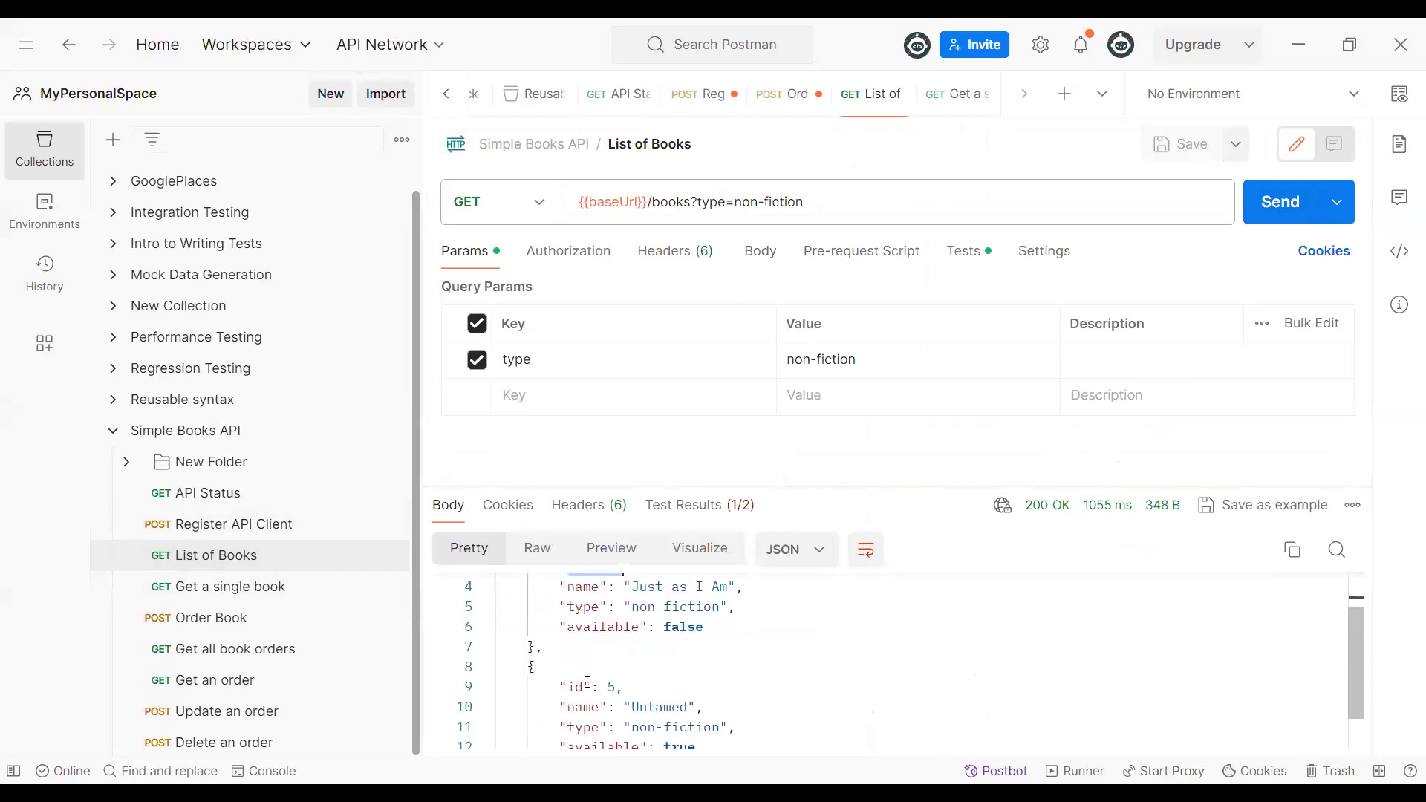
left_click_drag(569, 686, 617, 686)
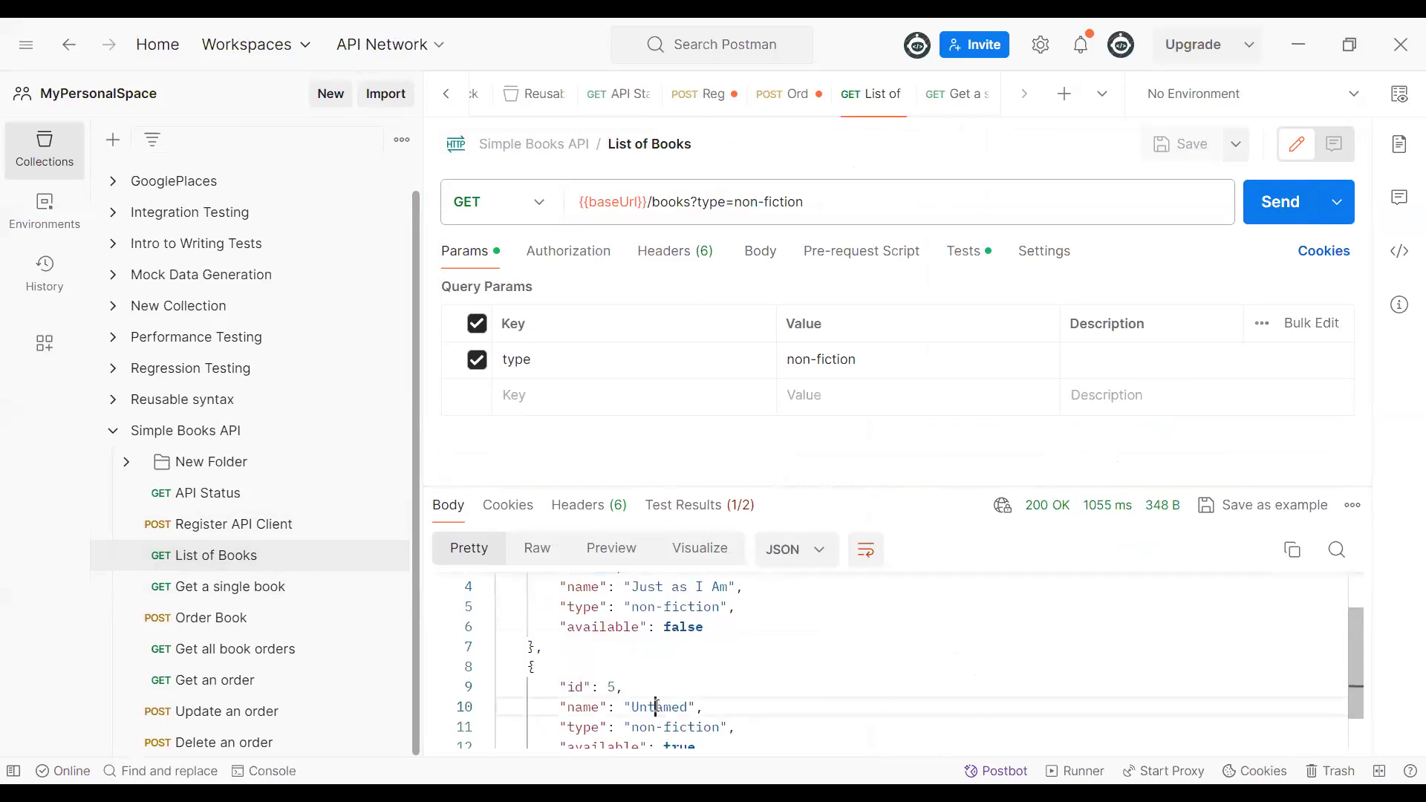
double_click(658, 707)
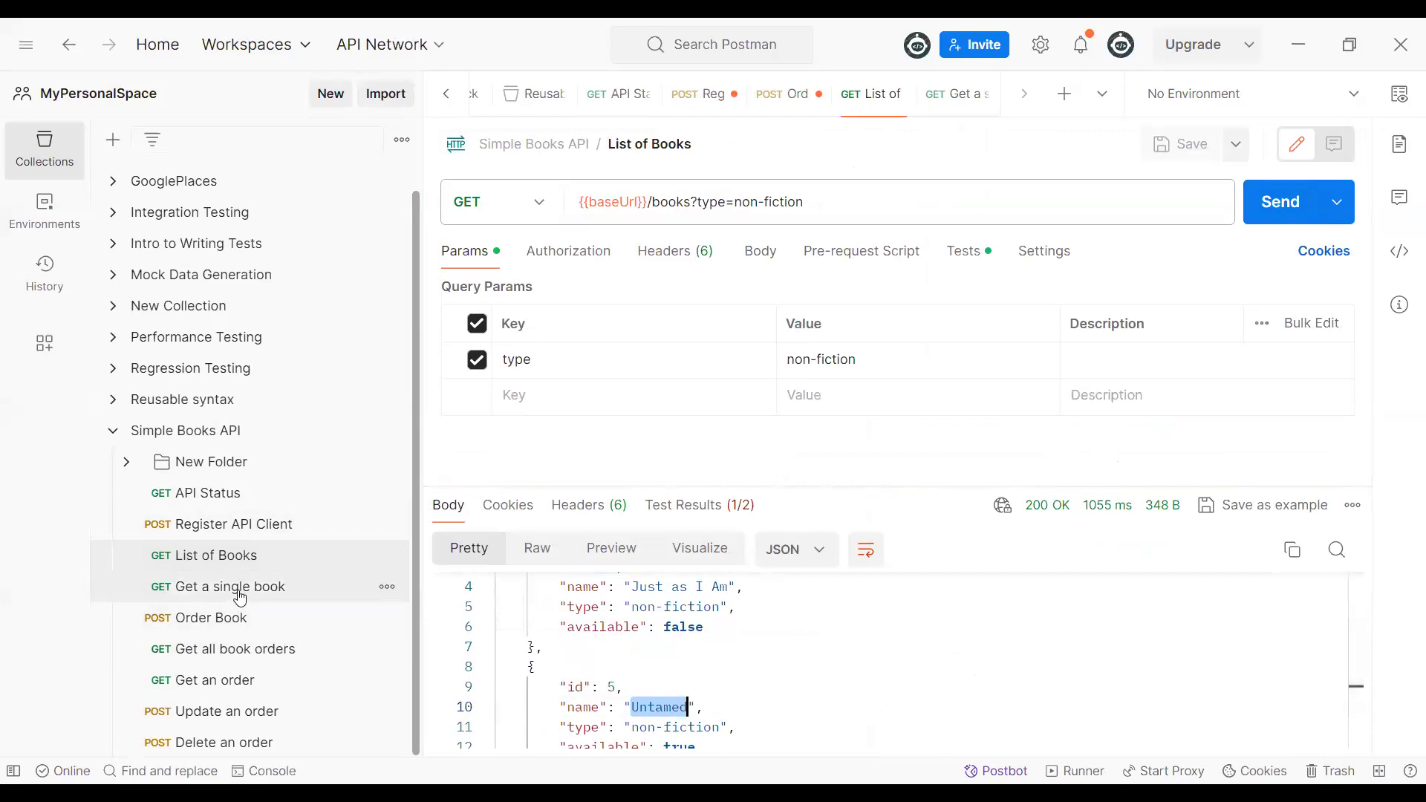
- Set the bookId path variable of Get a single book to 5, send the request and show the response side by side
left_click(238, 594)
left_click(822, 474)
key("BackSpace")
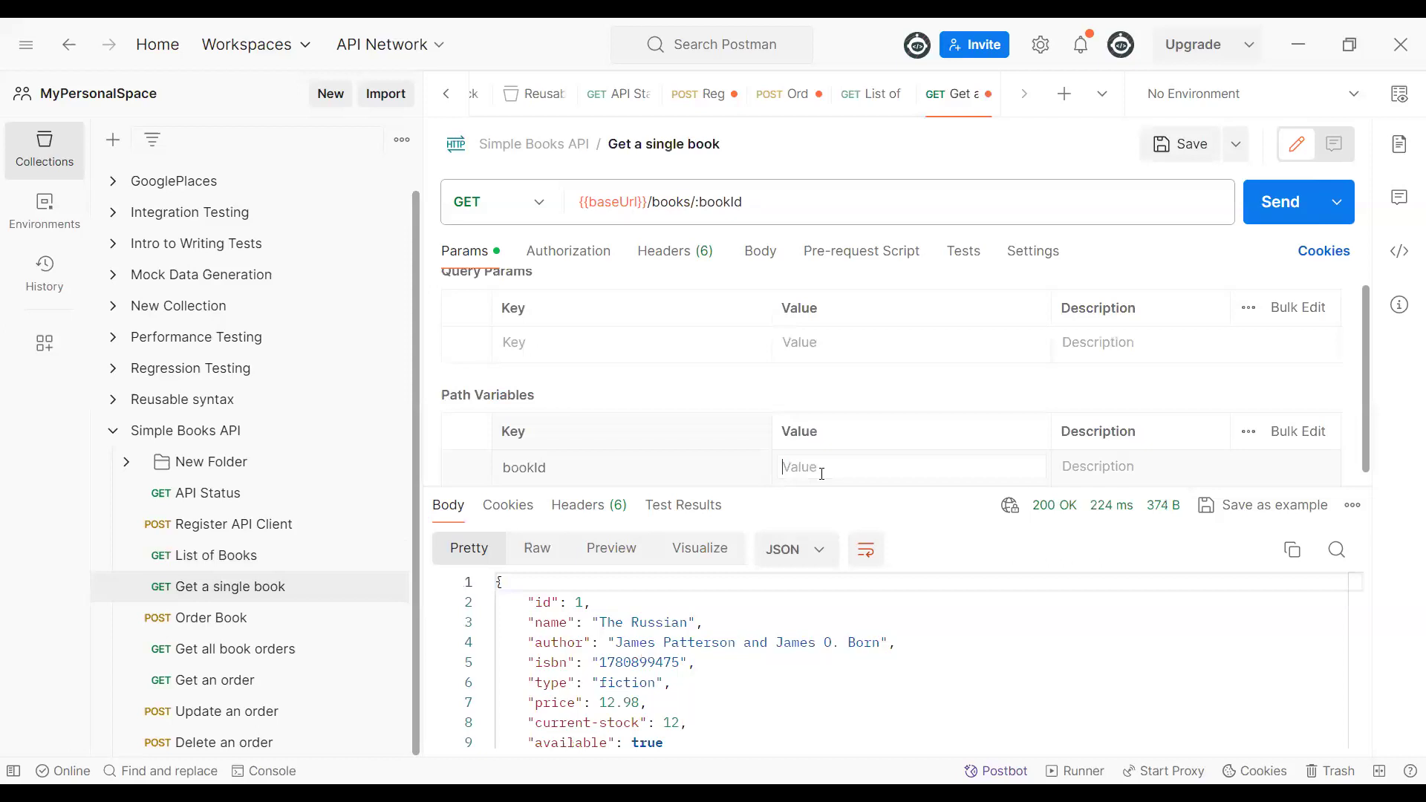
type("5")
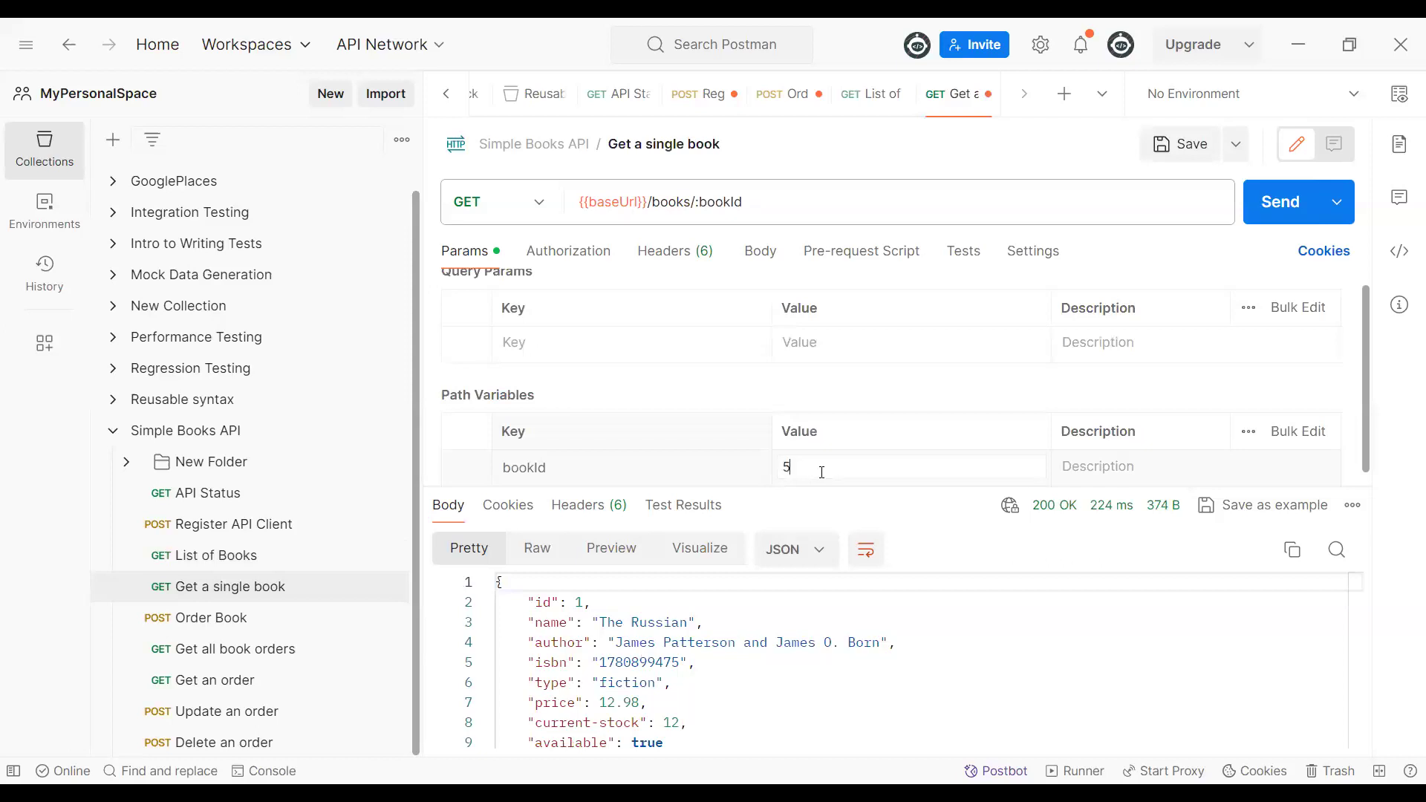
left_click(1277, 204)
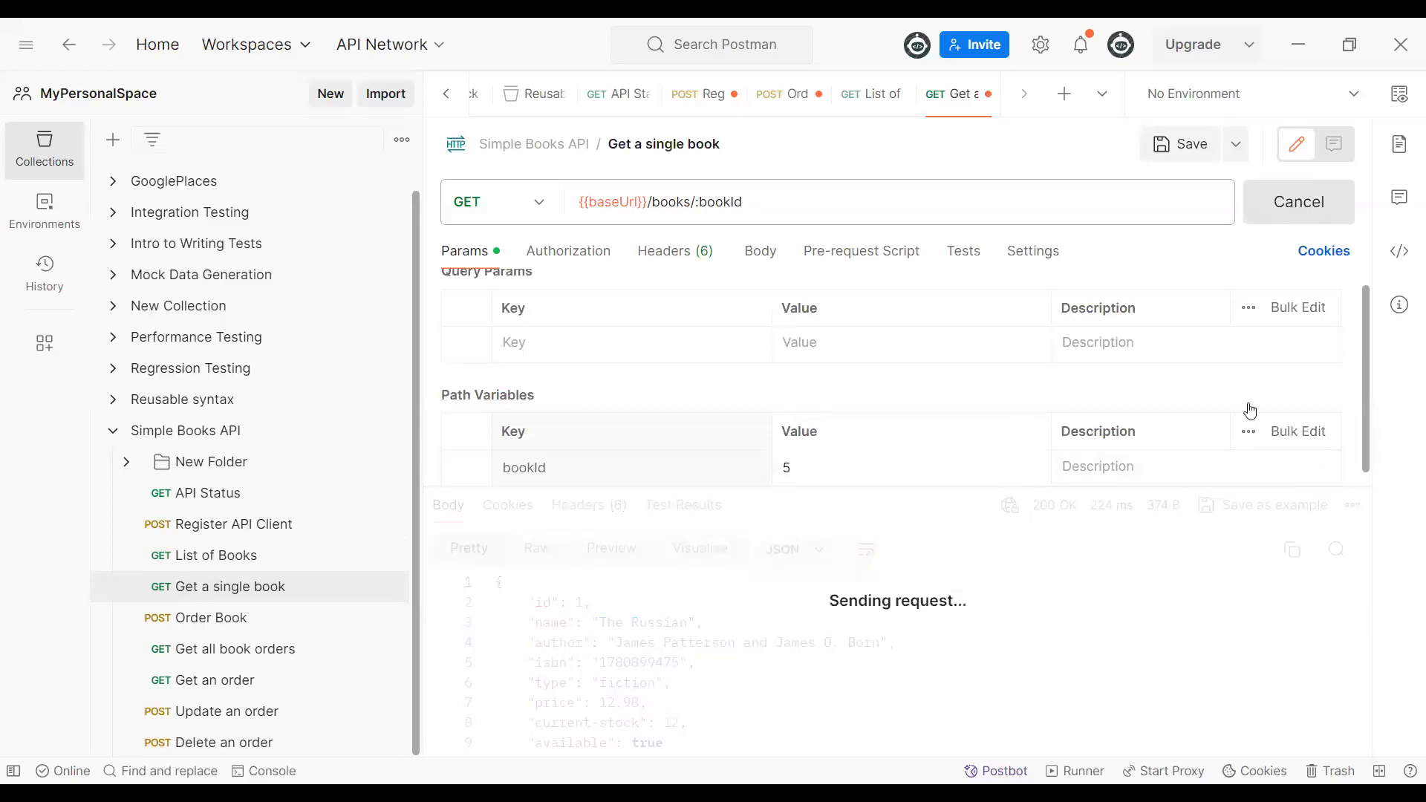
left_click(1376, 774)
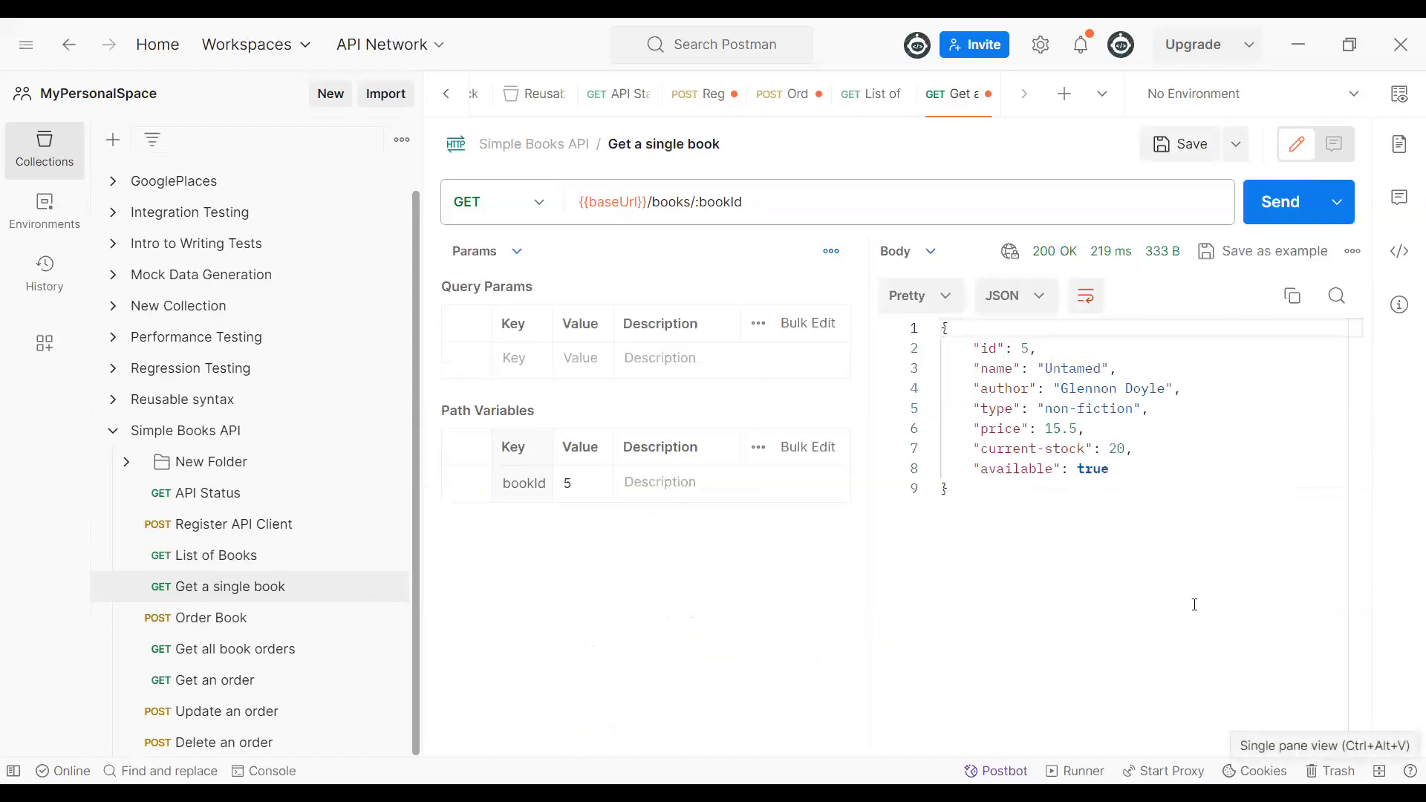
- Examine the single book response by highlighting its name, current-stock, available and id values
double_click(1069, 369)
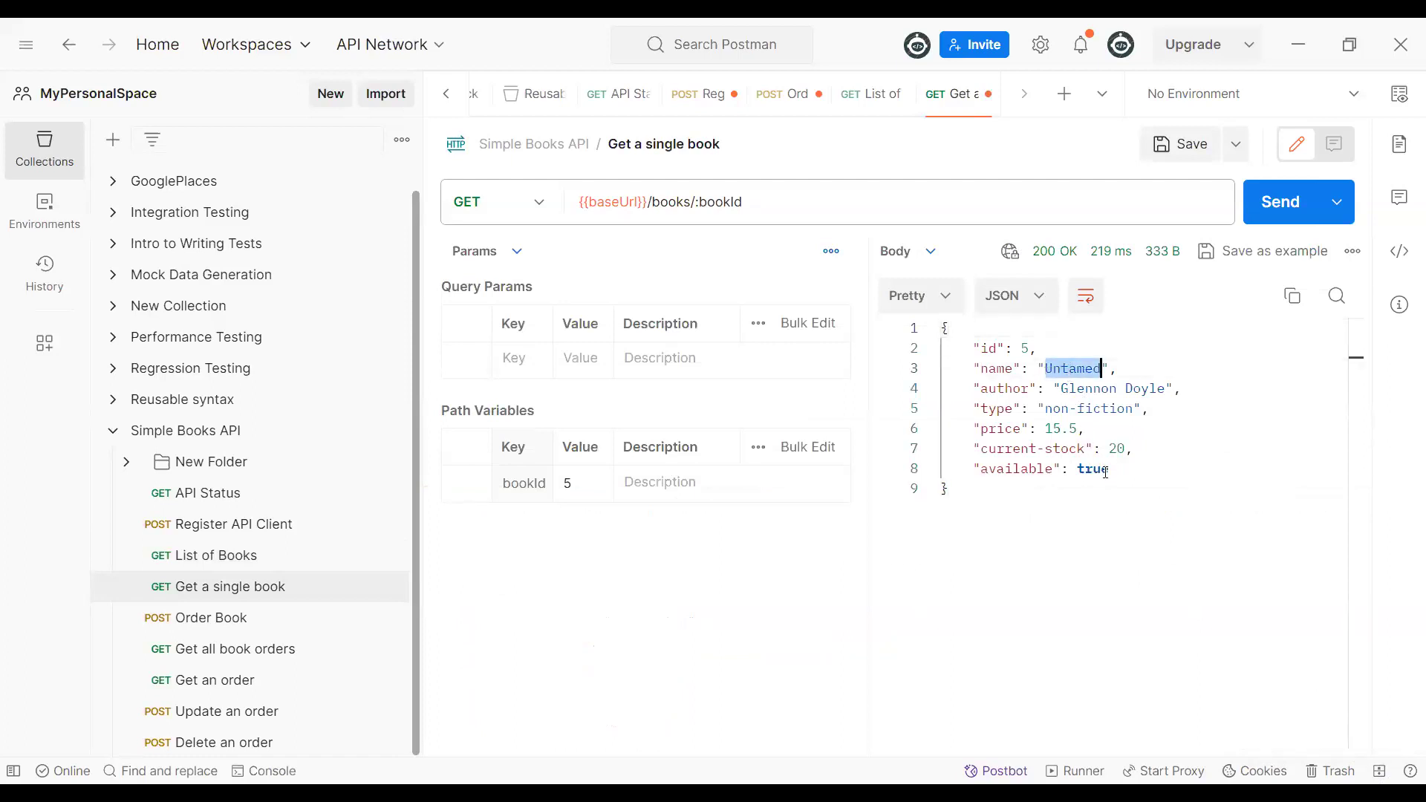
left_click_drag(986, 455, 1090, 449)
double_click(1118, 448)
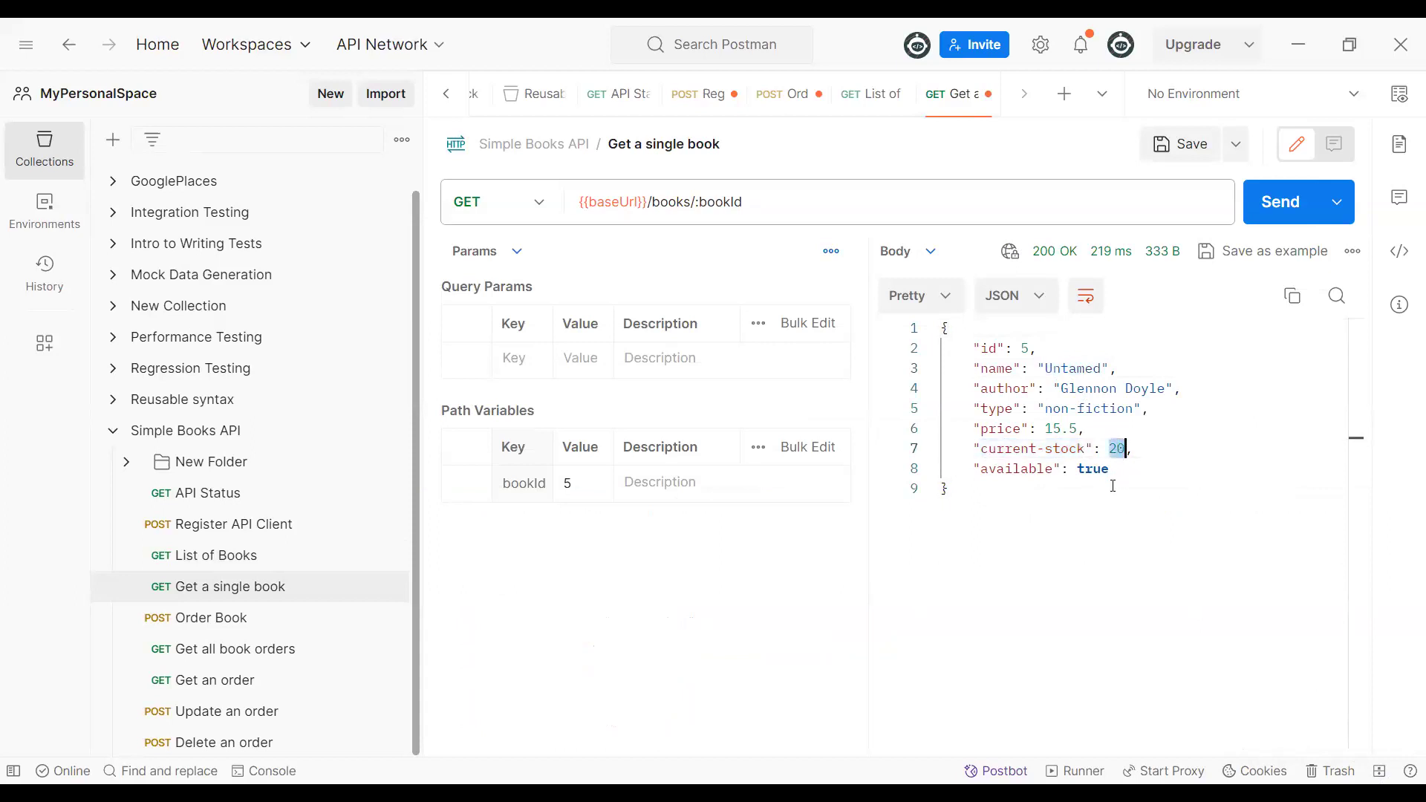
double_click(1092, 469)
double_click(1112, 450)
left_click(1128, 449)
double_click(1089, 470)
left_click(1023, 348)
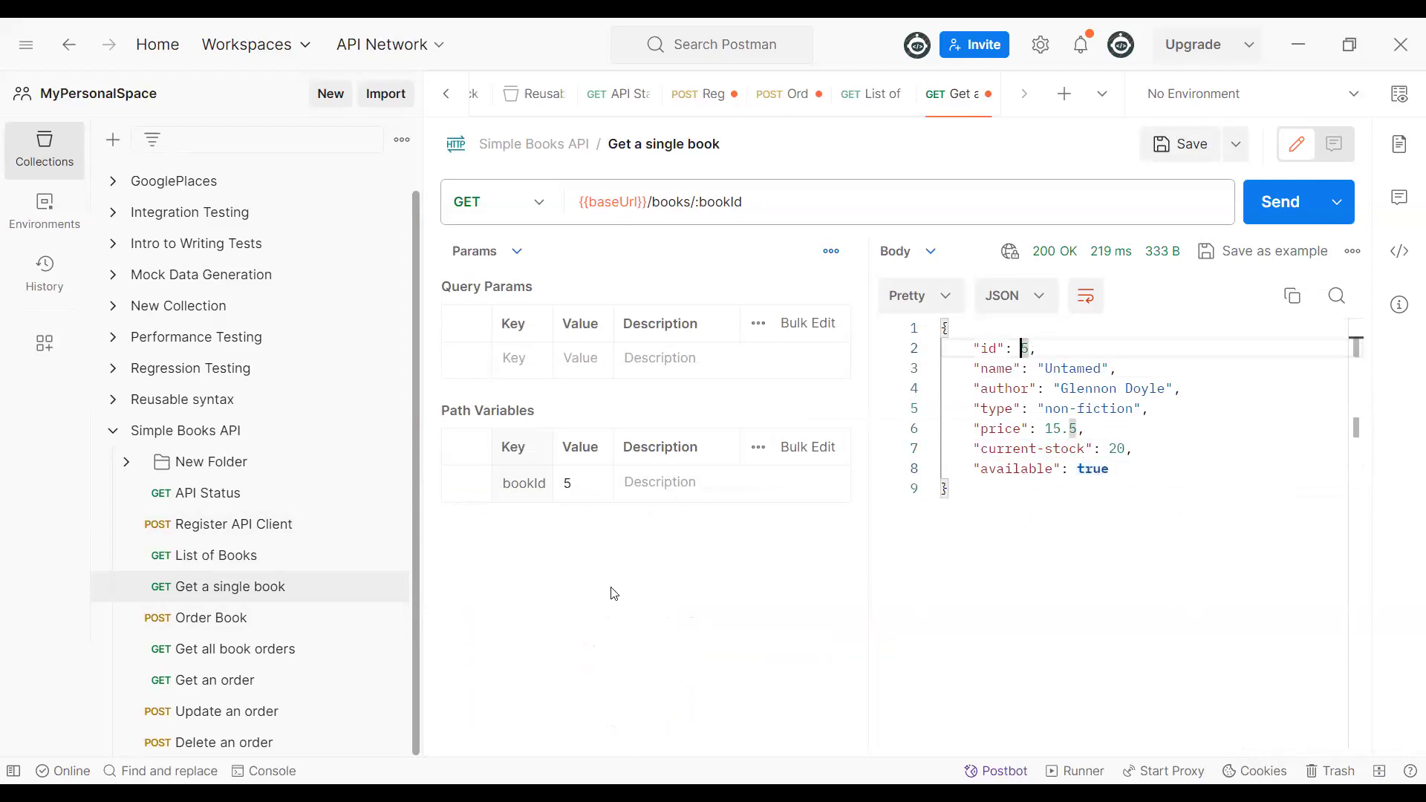
- Open the Order Book request in single-pane layout and select Bearer Token as its authorization type
left_click(200, 621)
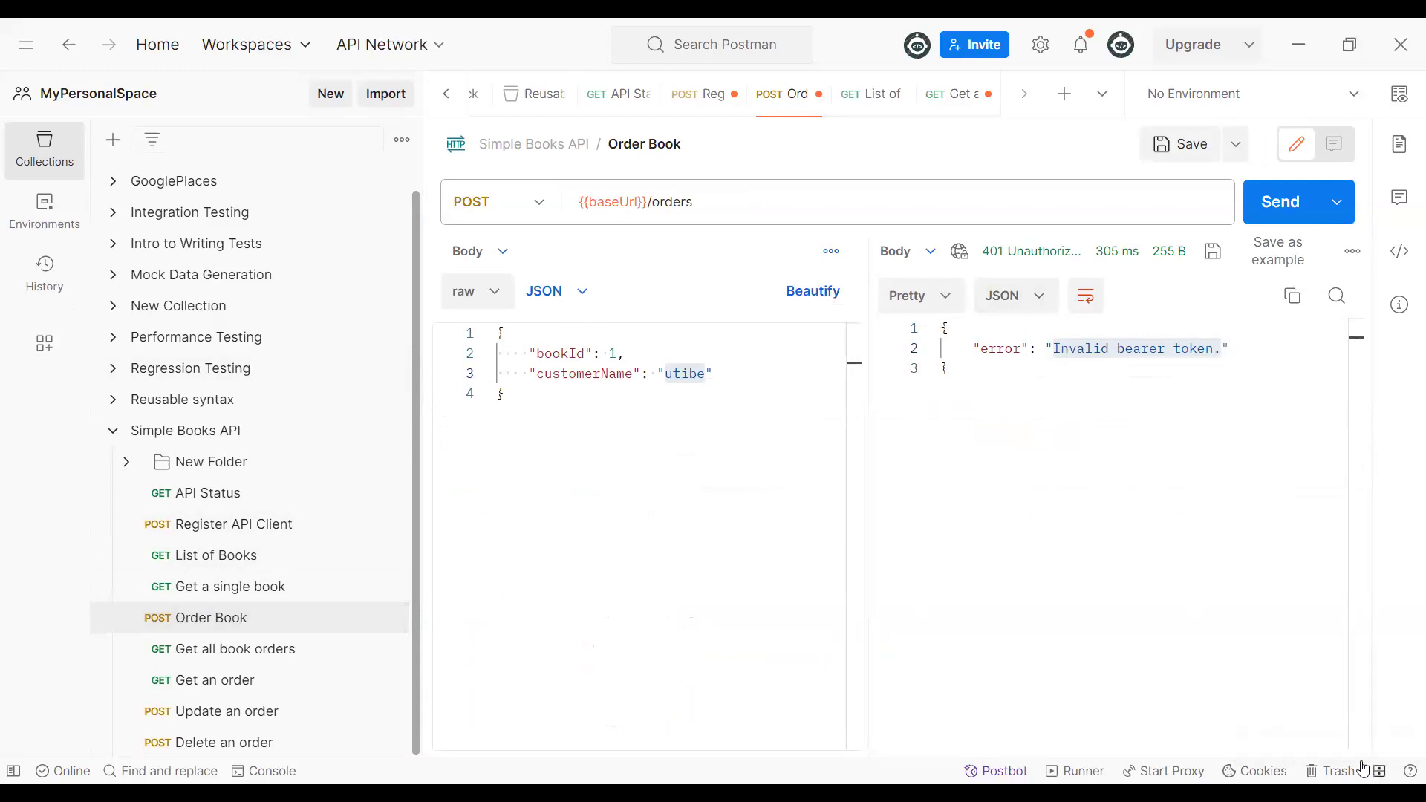
left_click(1378, 773)
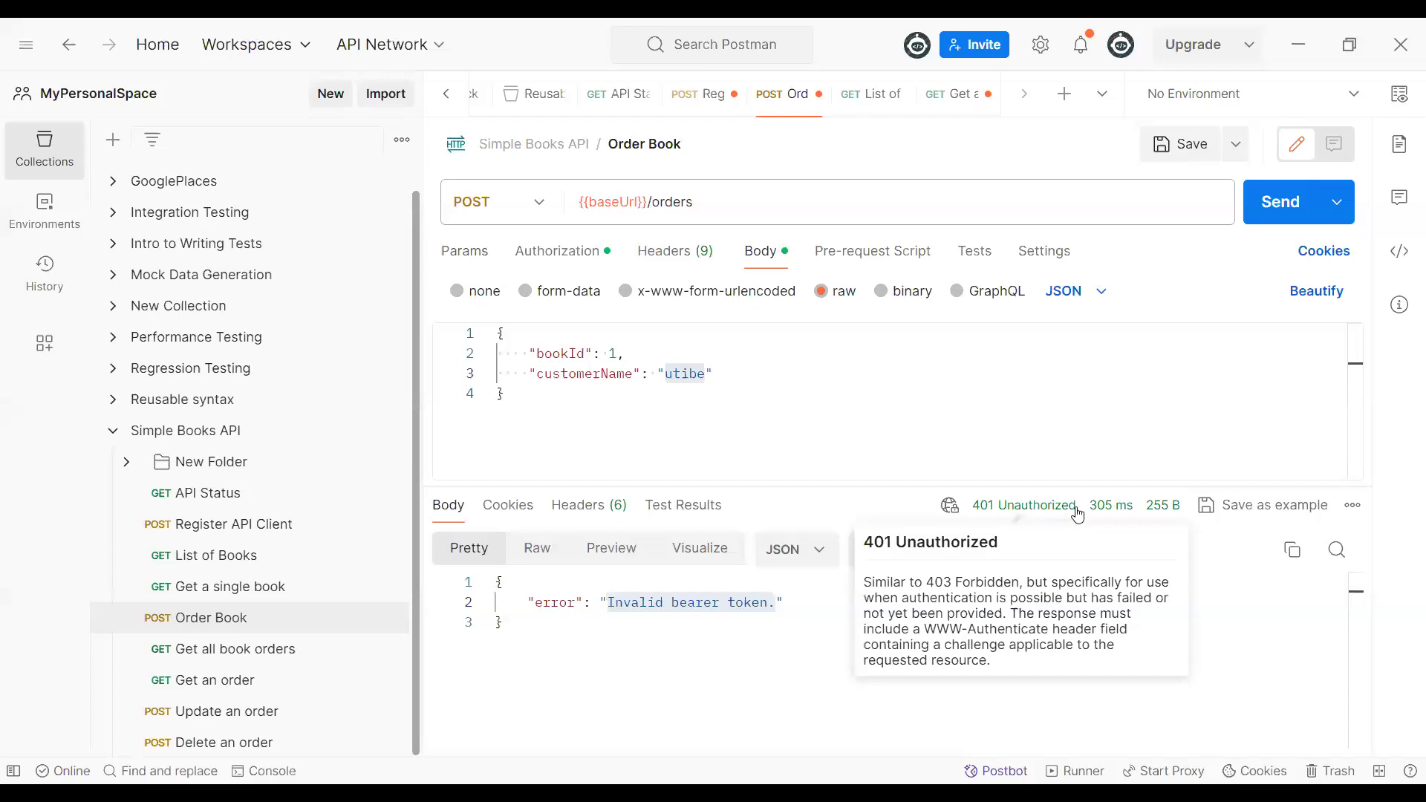
left_click(558, 256)
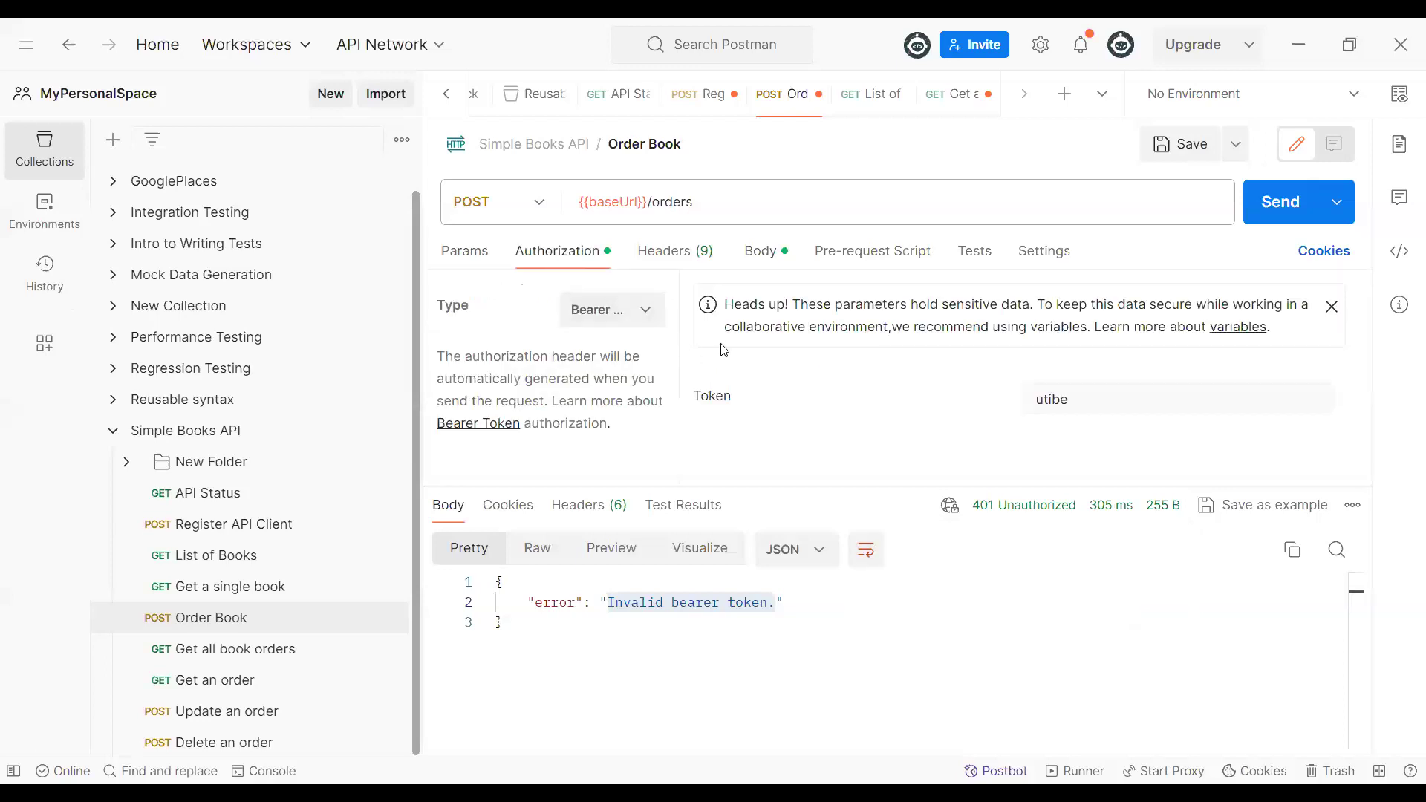
left_click(630, 317)
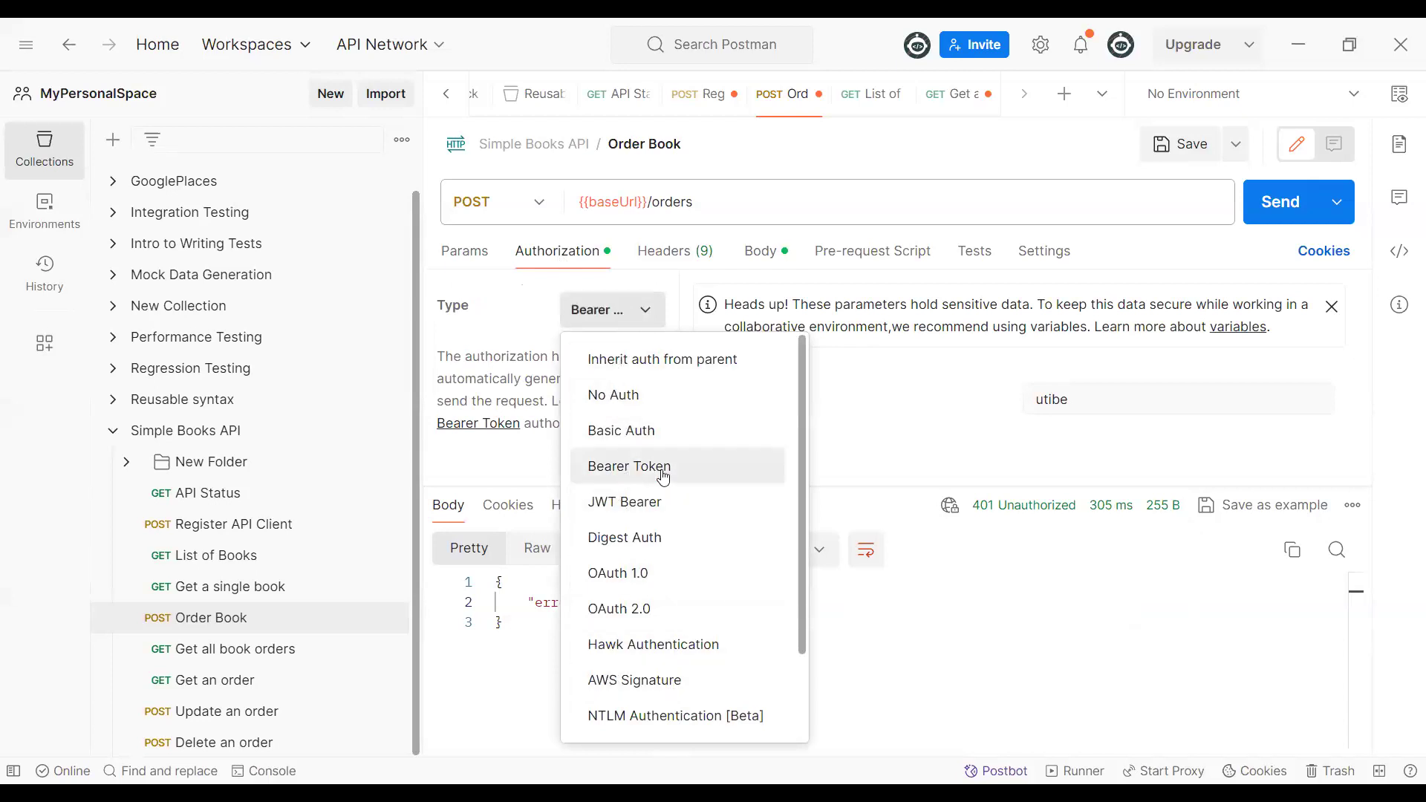
left_click(600, 476)
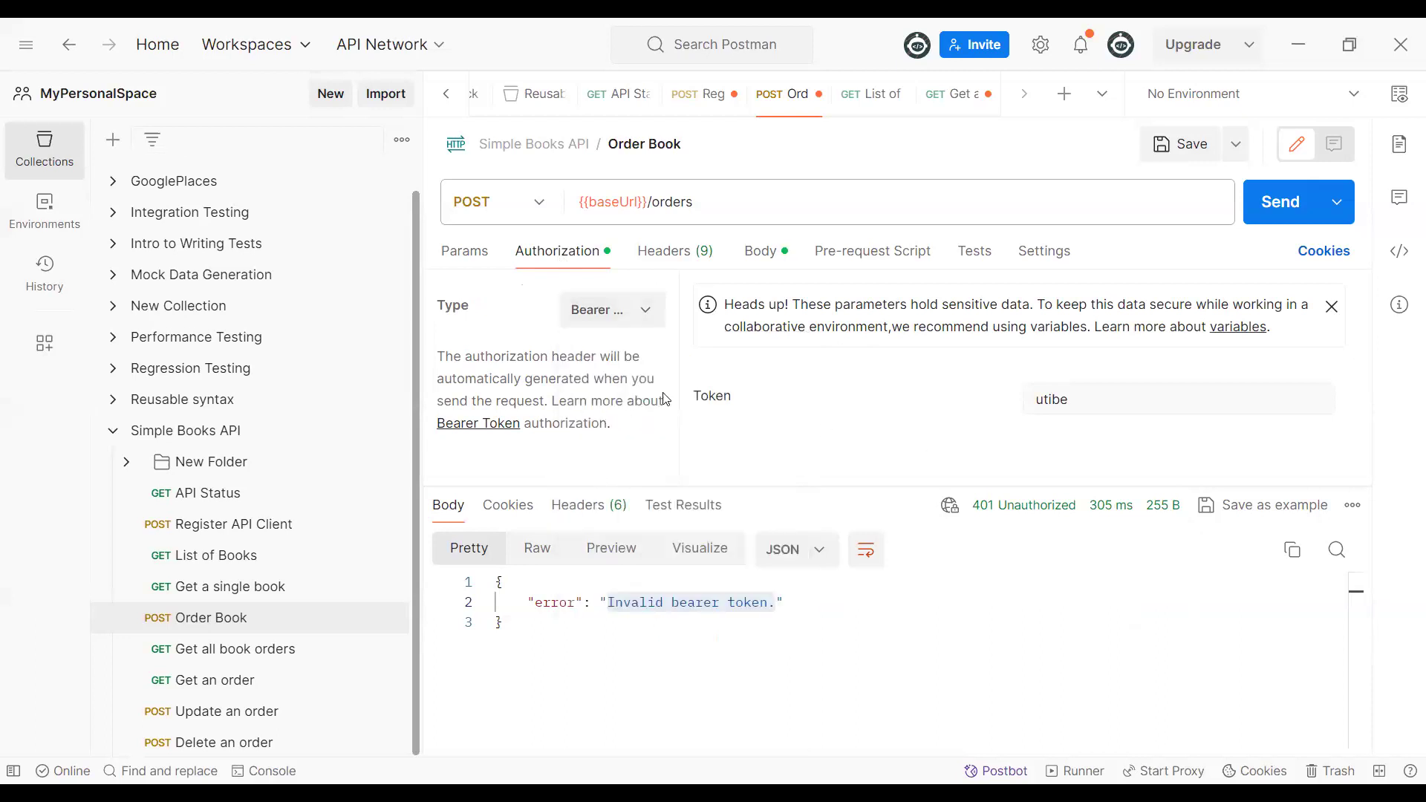
- Replace the bearer token with the copied access token, send the Order Book request and view the response status description
double_click(1053, 400)
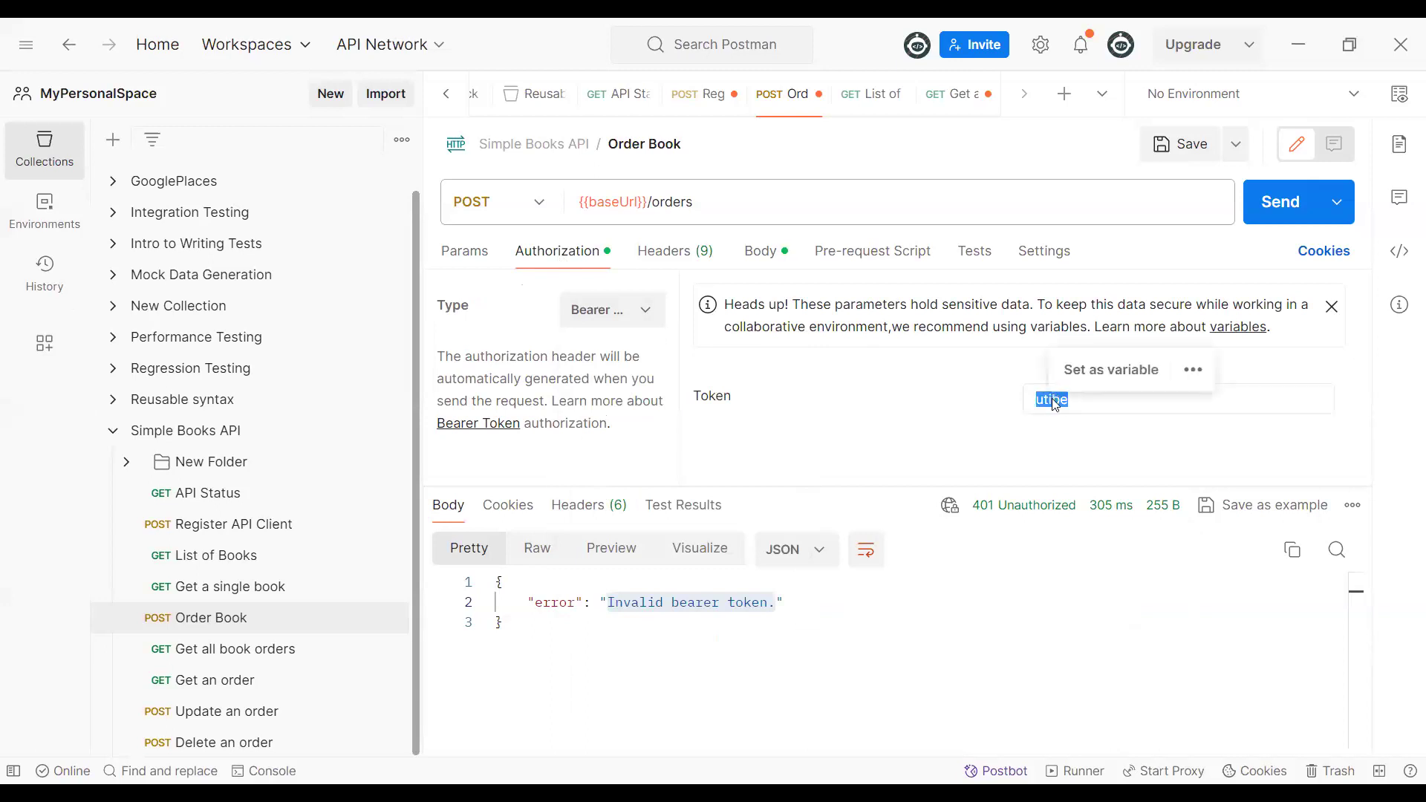
key("ctrl+v")
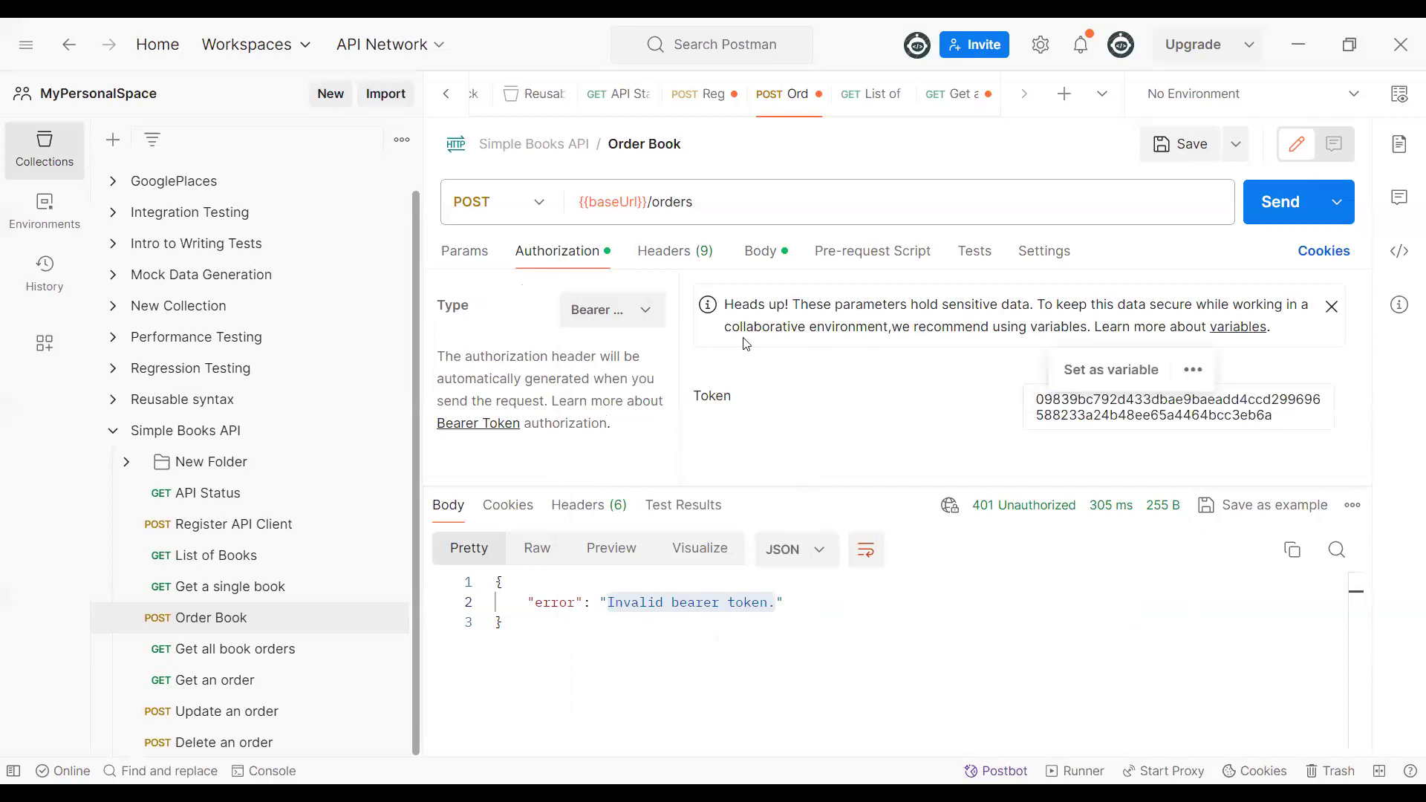
left_click(1275, 217)
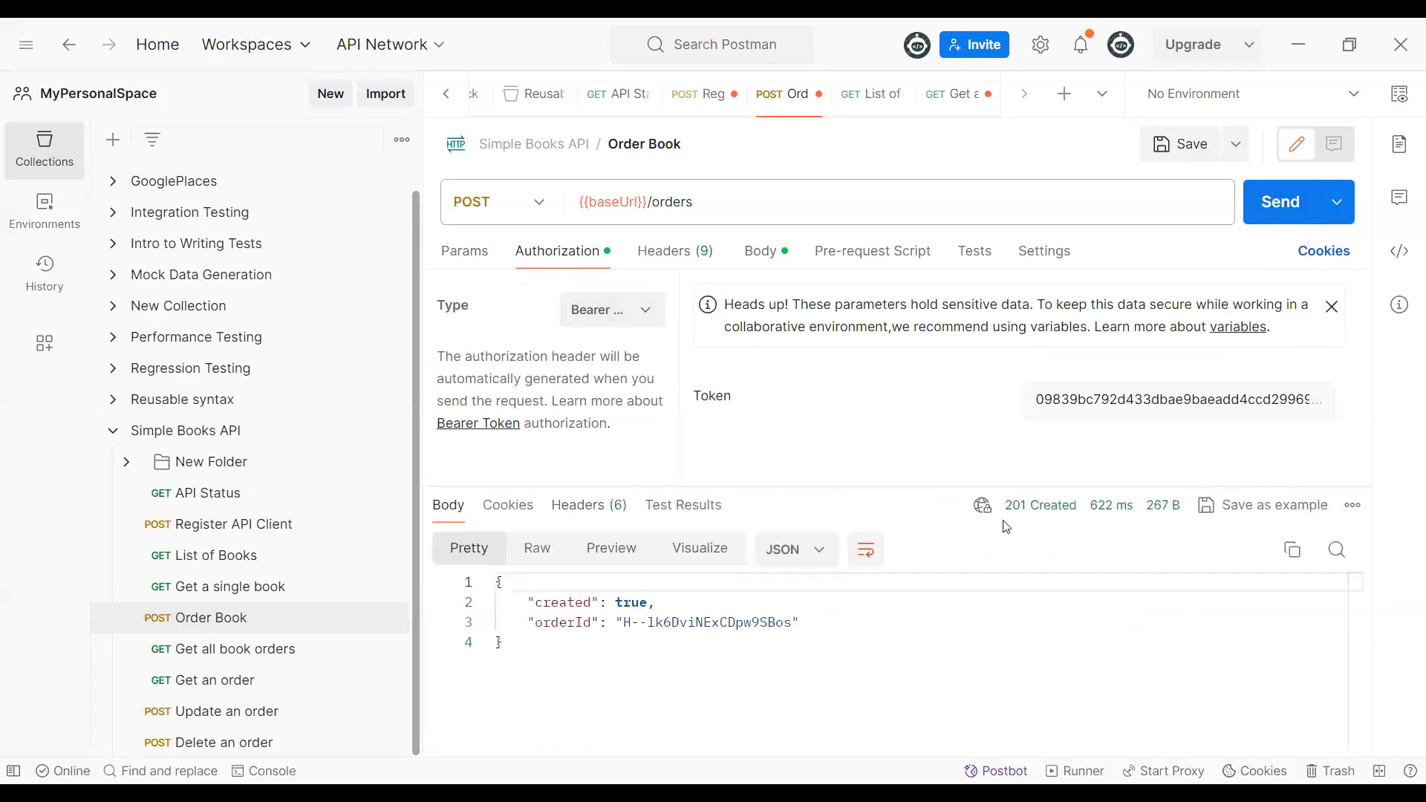
mouse_move(1040, 506)
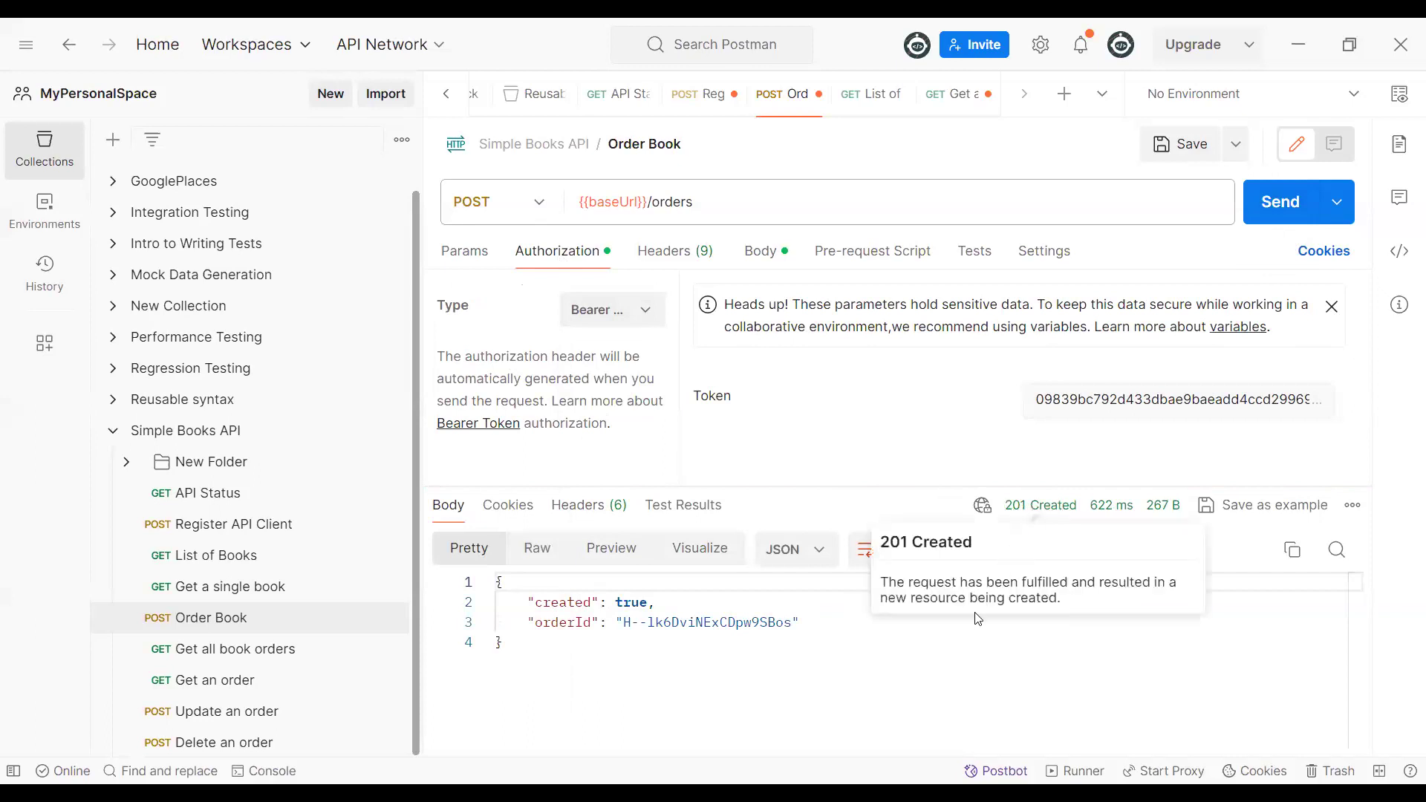
- Examine the Order Book response by highlighting its full body, the created value and the orderId value
left_click_drag(502, 643, 494, 587)
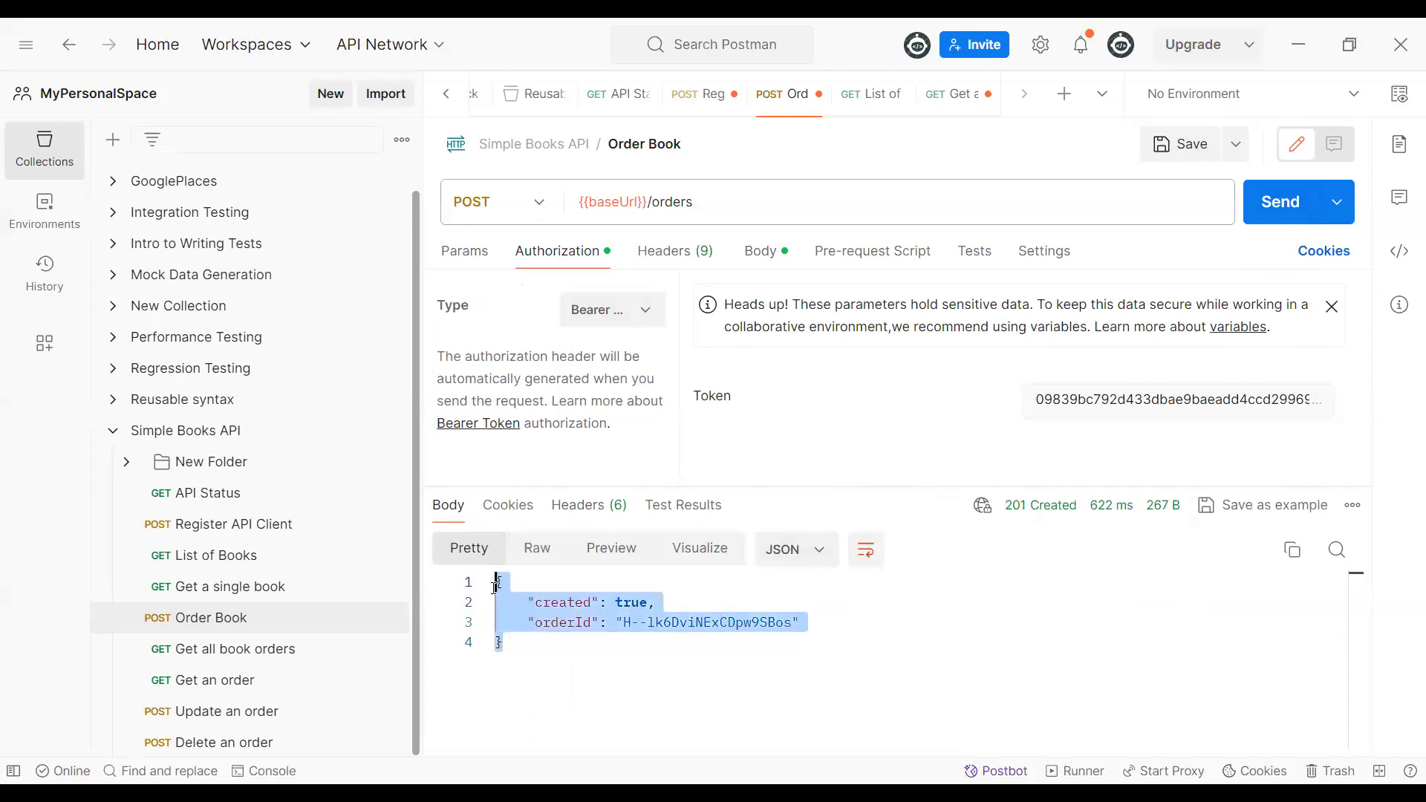
double_click(645, 603)
left_click_drag(624, 622, 792, 622)
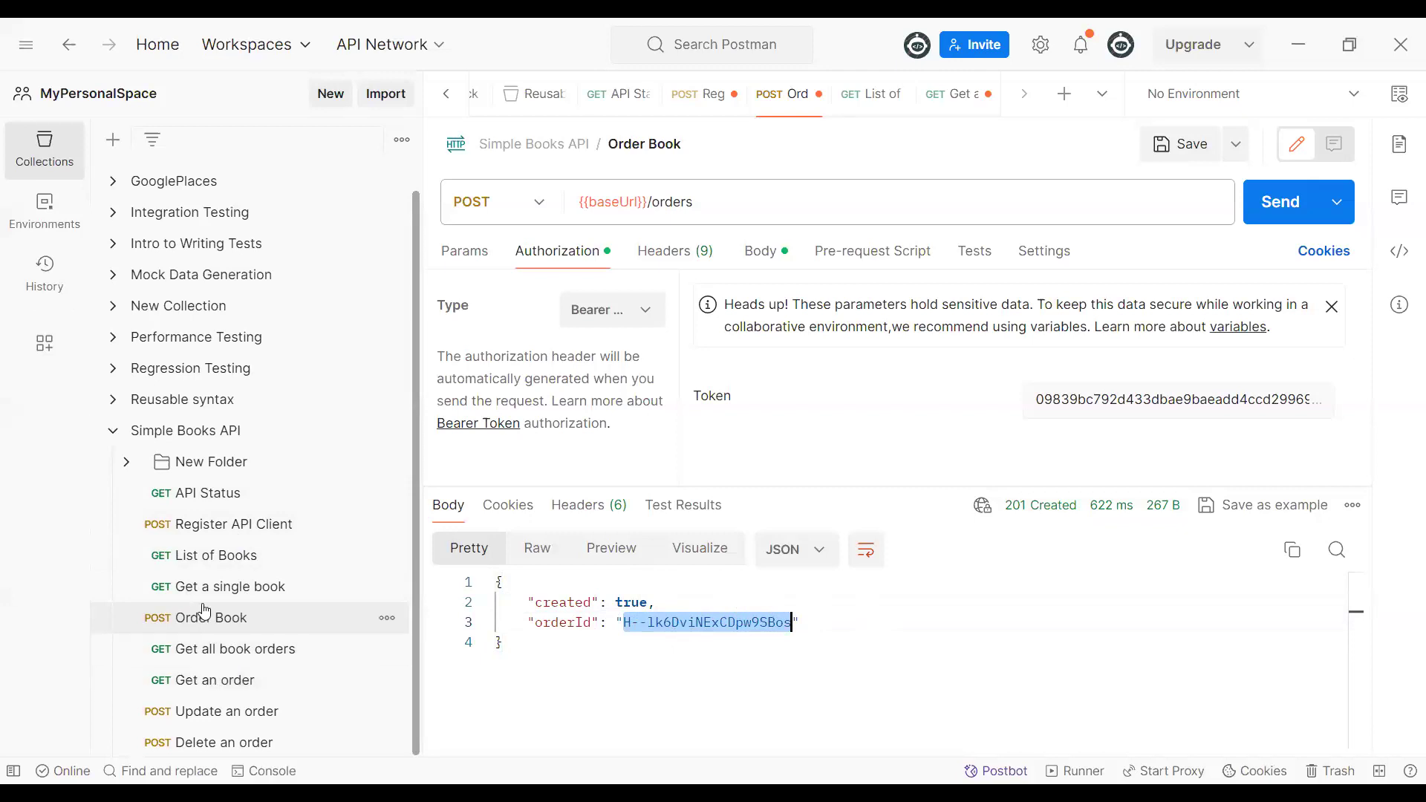
- Open the Get all book orders request and clear the access token variable from its bearer authorization
left_click(212, 650)
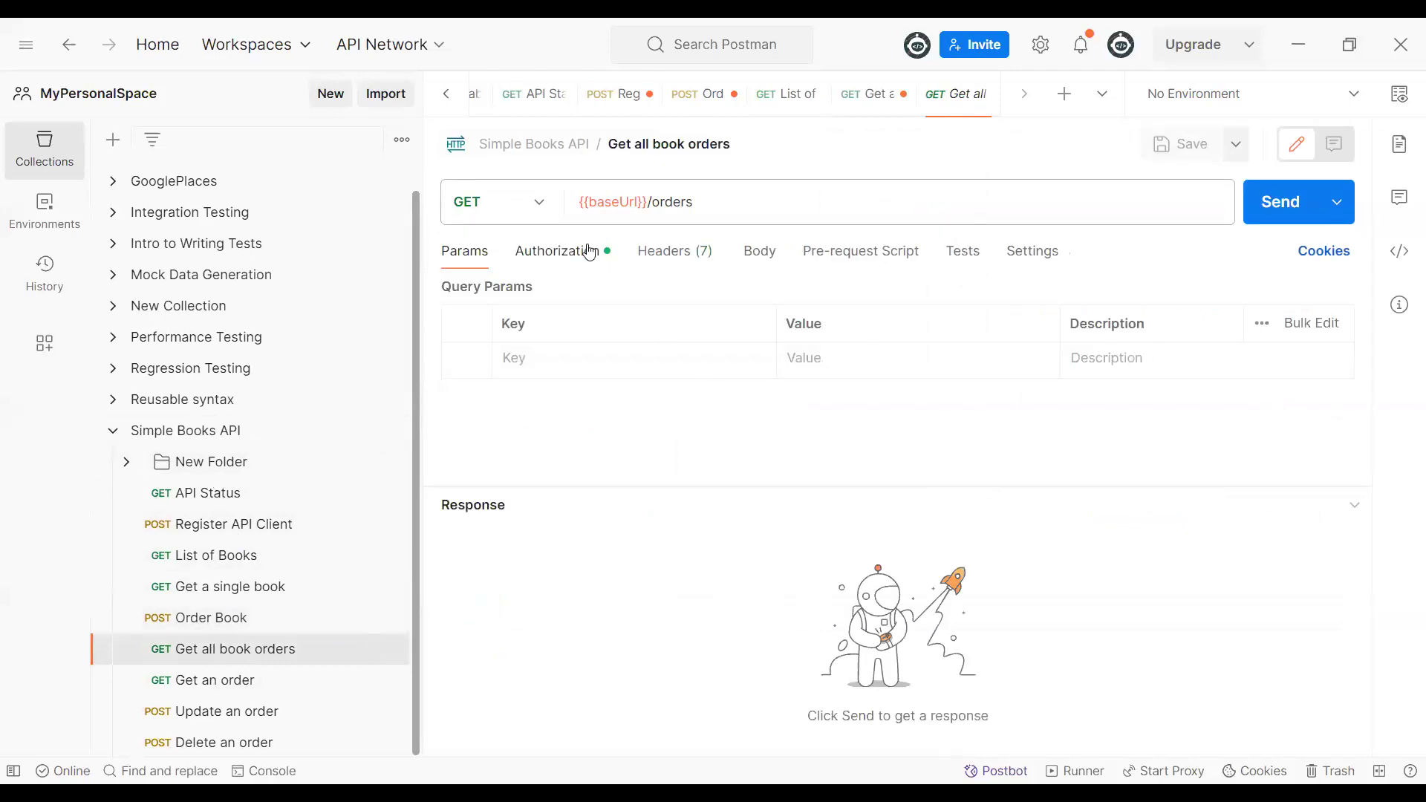
left_click(558, 252)
triple_click(1142, 392)
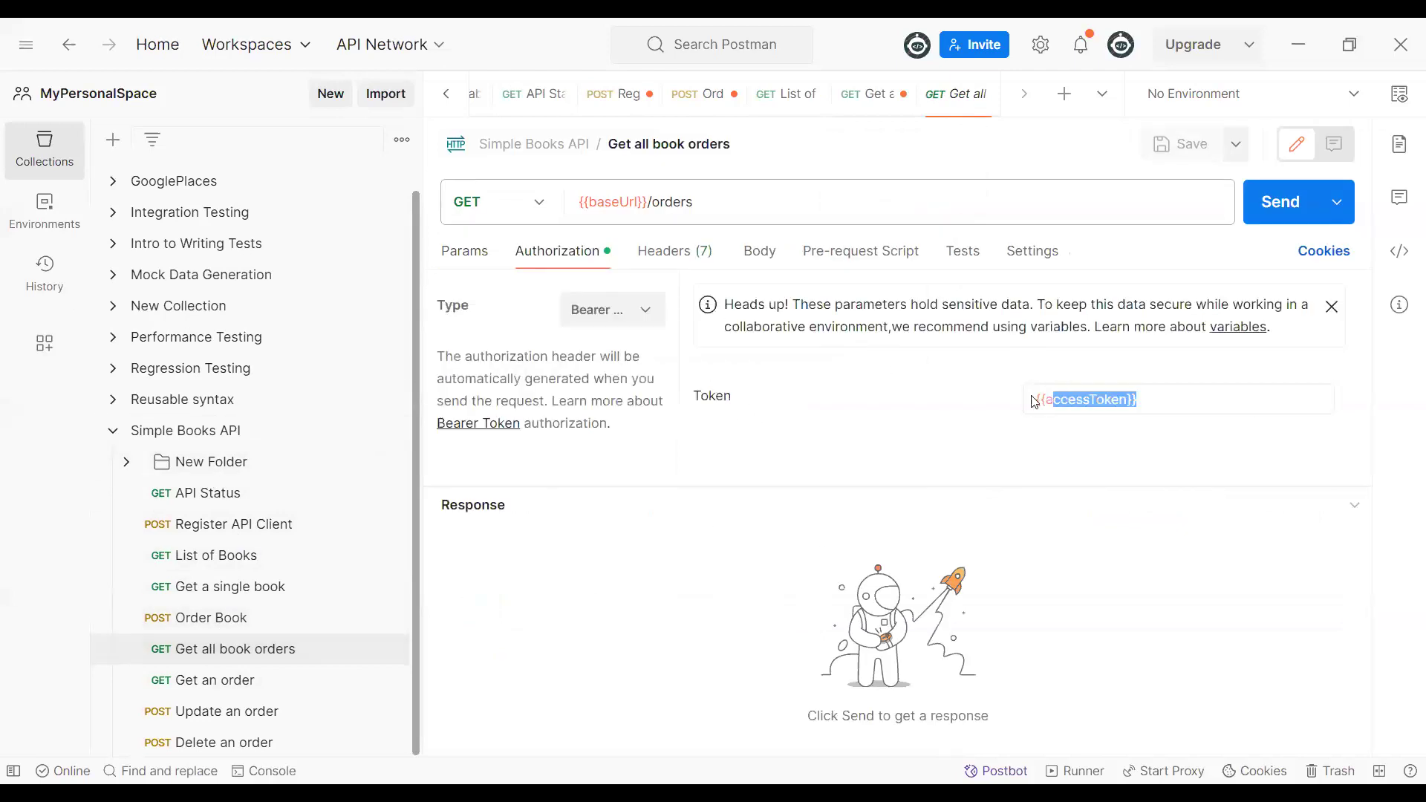
key("BackSpace")
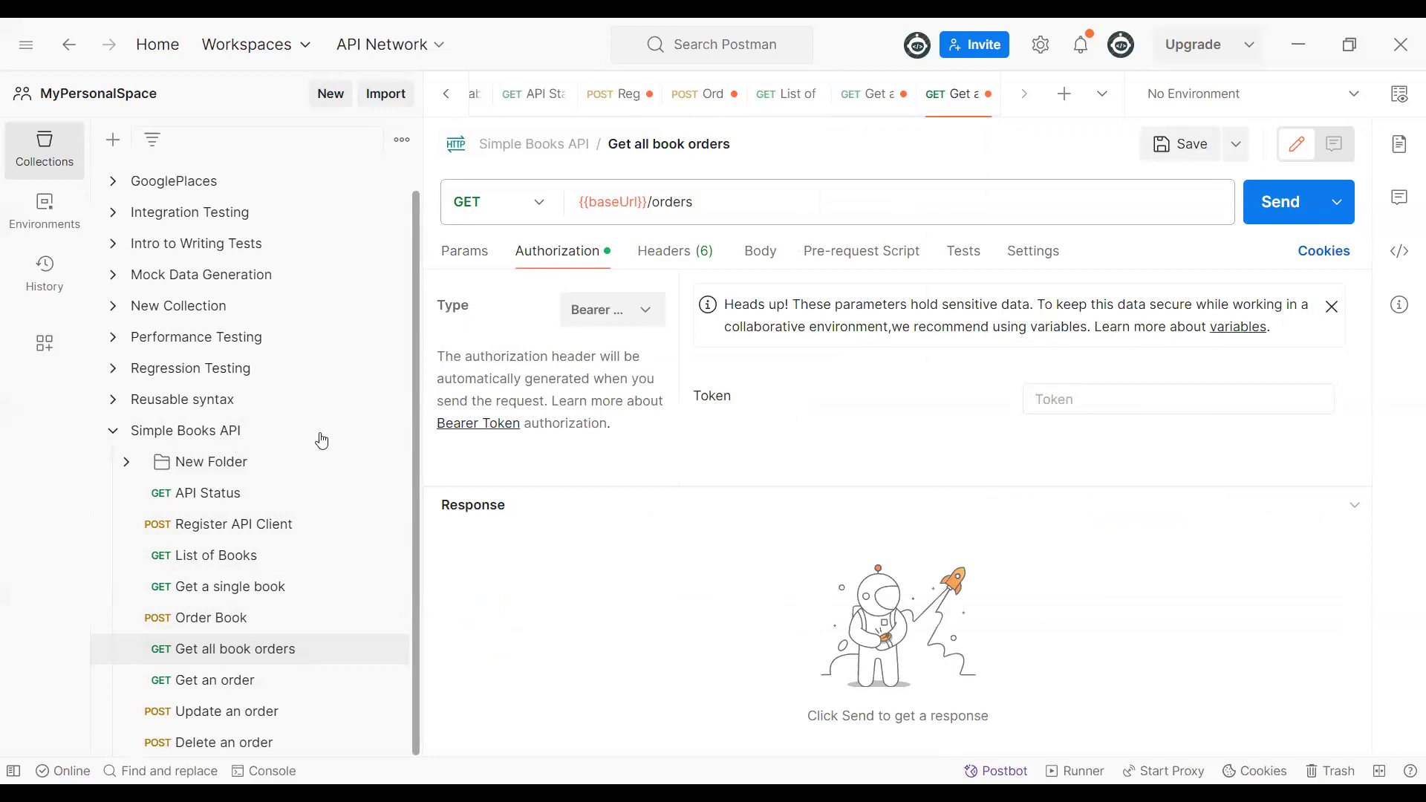
- Change the clientName and clientEmail in the Register API Client body to a second client's details and send the request
left_click(204, 529)
double_click(658, 379)
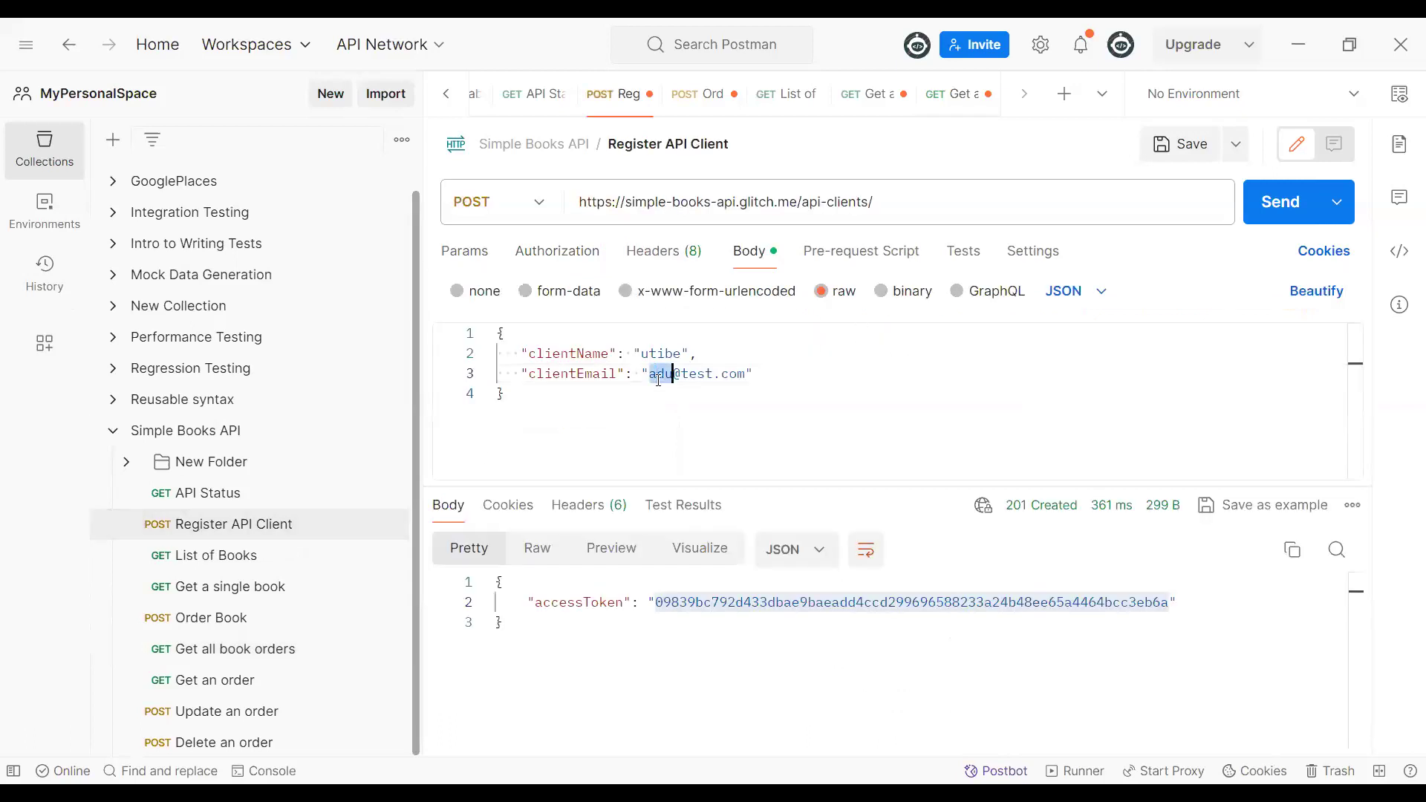
type("tinw")
key("BackSpace")
type("a")
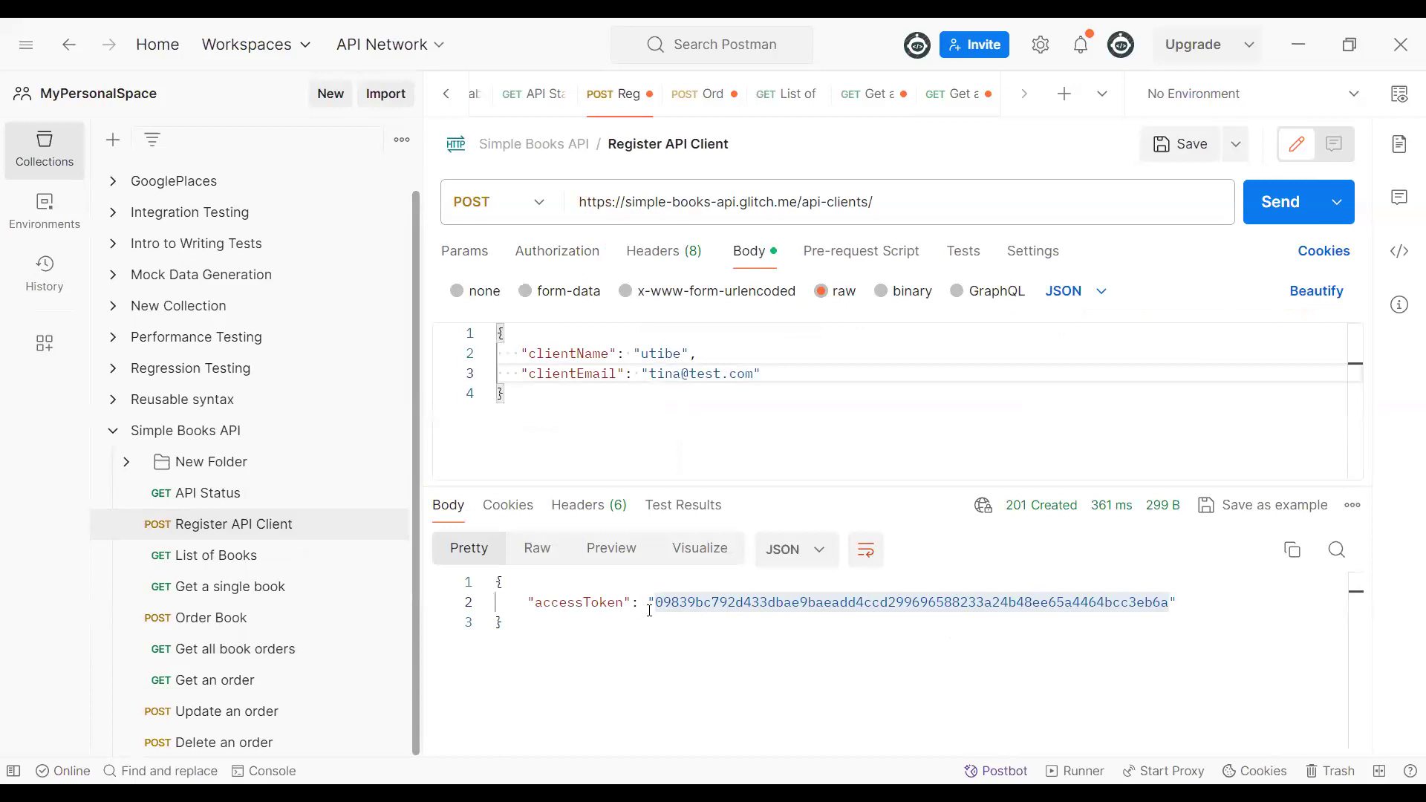
left_click_drag(657, 604, 679, 604)
left_click_drag(1145, 603, 1168, 602)
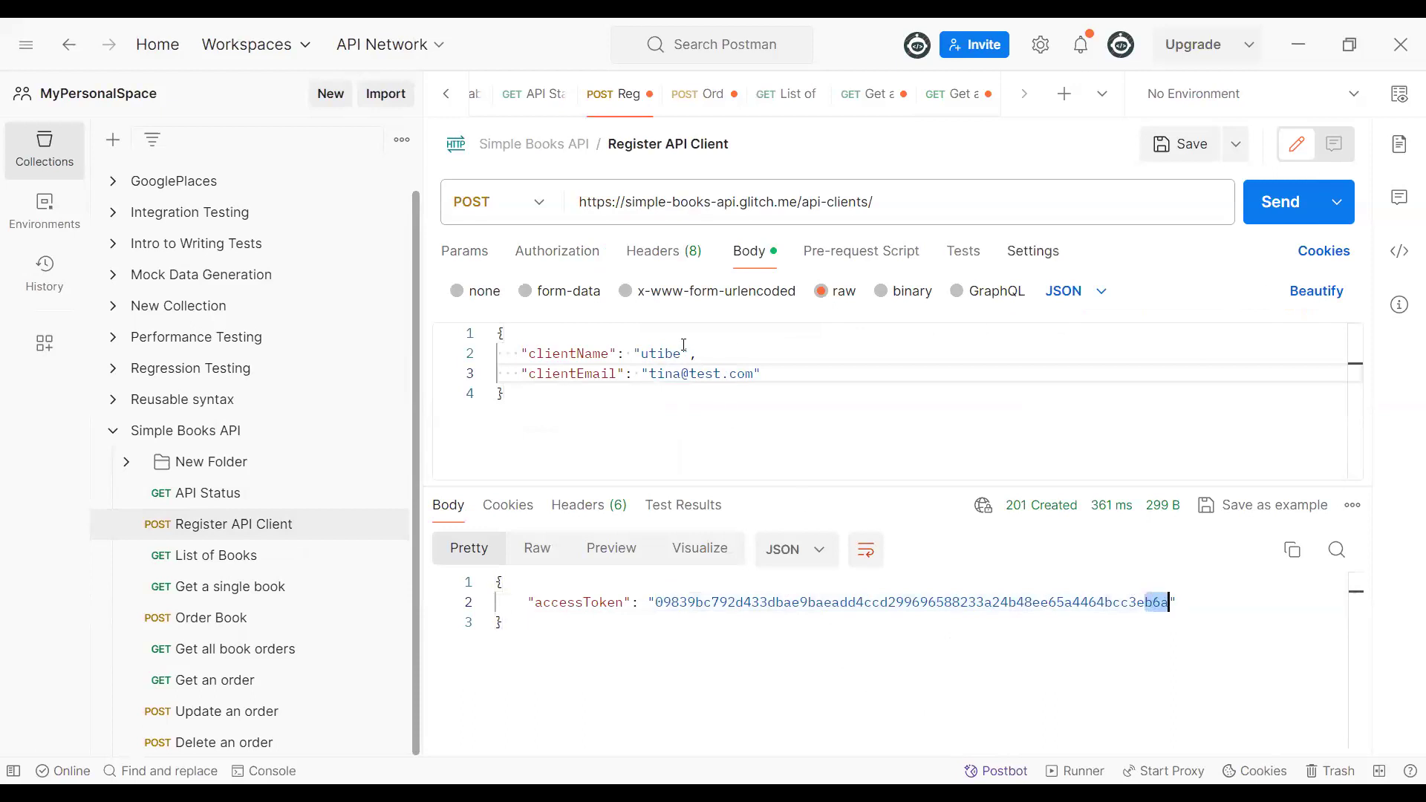
double_click(658, 354)
type("tina")
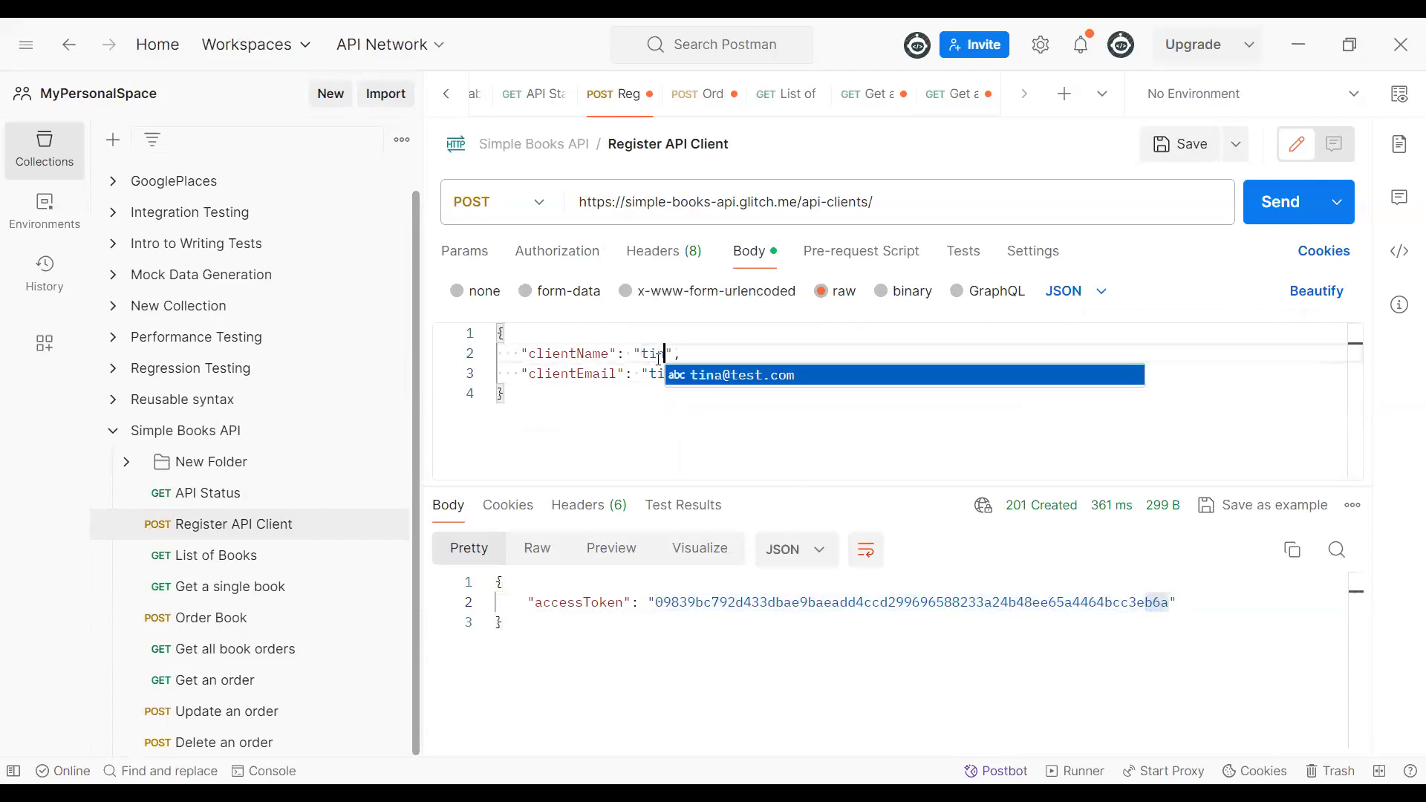
left_click(1280, 215)
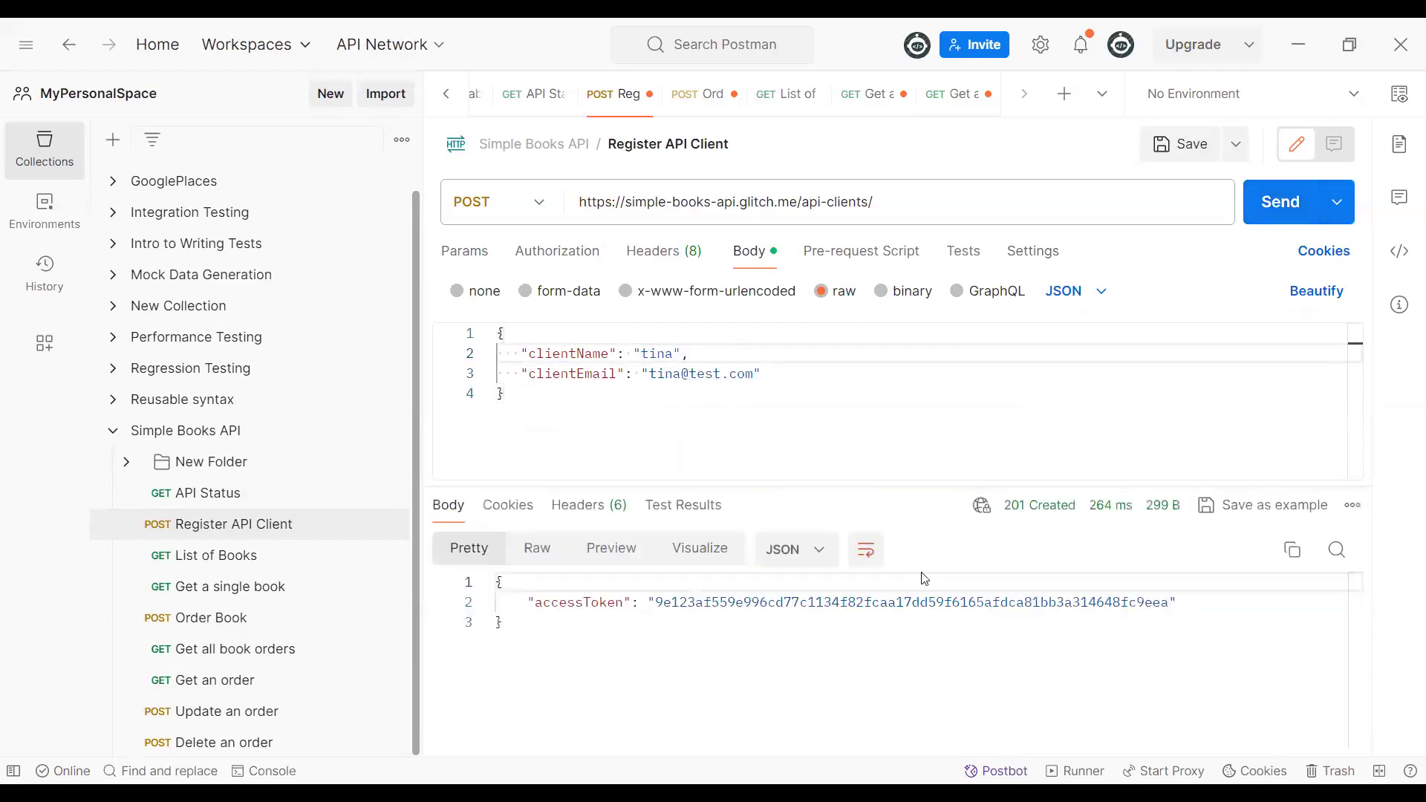
- Copy the second client's full access token from the registration response
left_click(1164, 604)
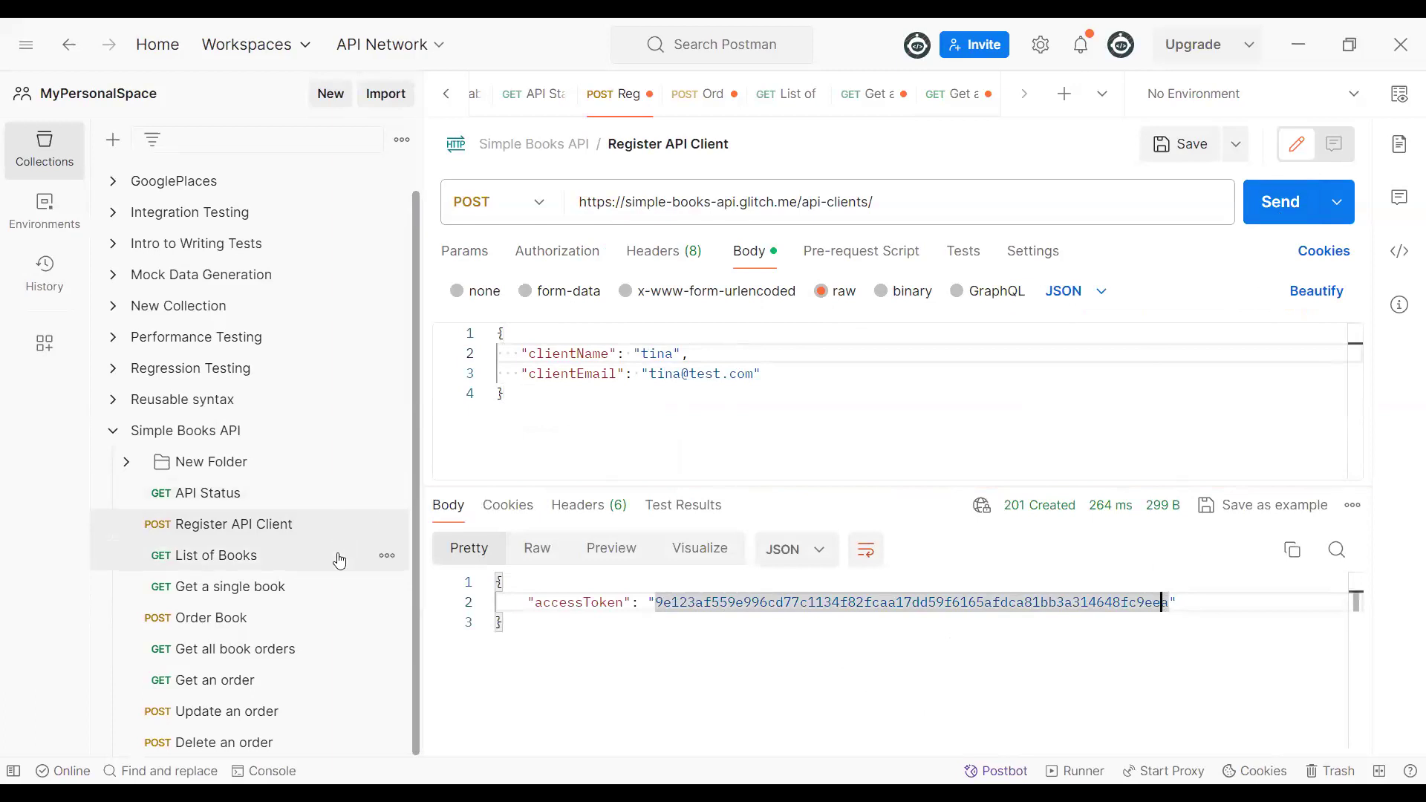
left_click(713, 649)
left_click_drag(657, 602, 1173, 604)
key("ctrl+c")
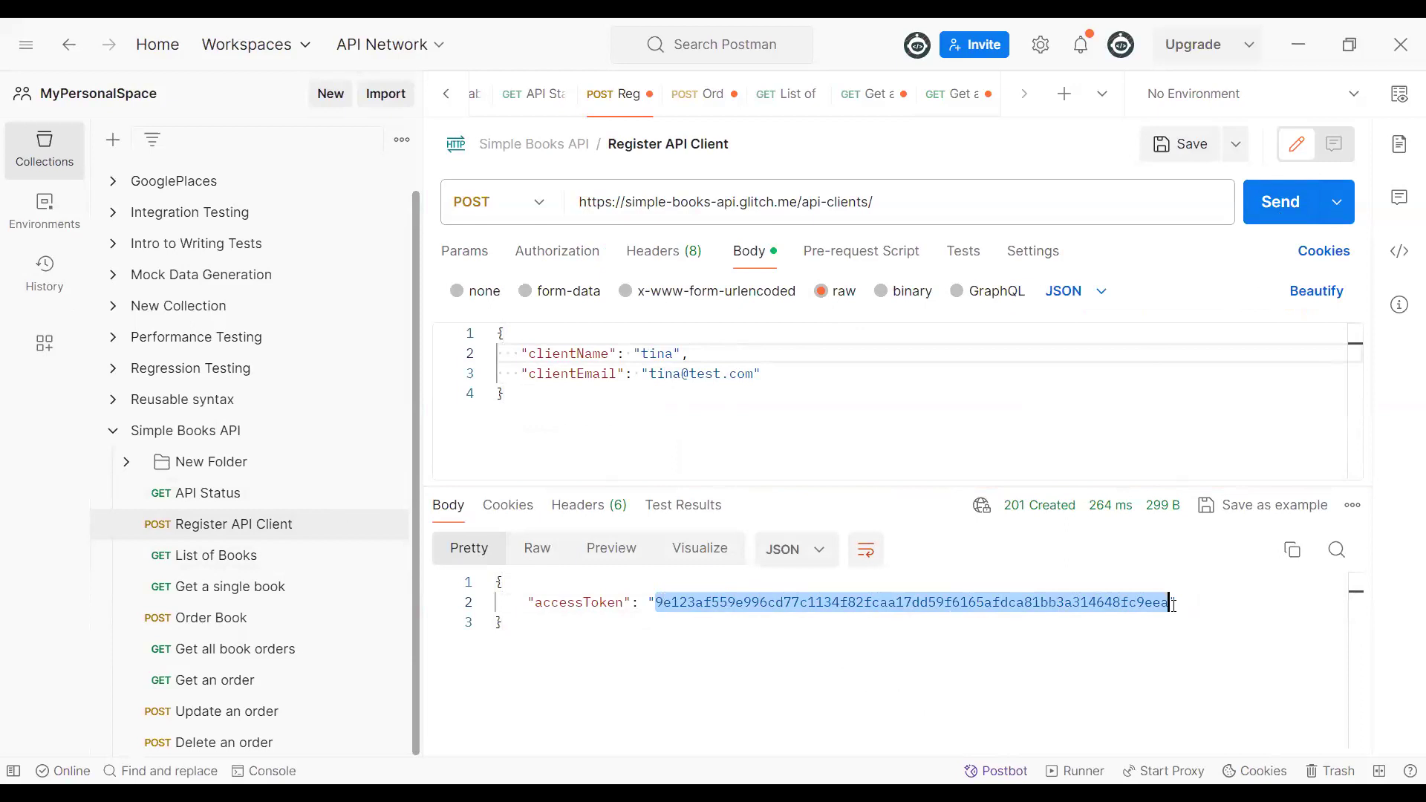
- Paste the second client's access token as the bearer token of Get all book orders and send the request
left_click(223, 623)
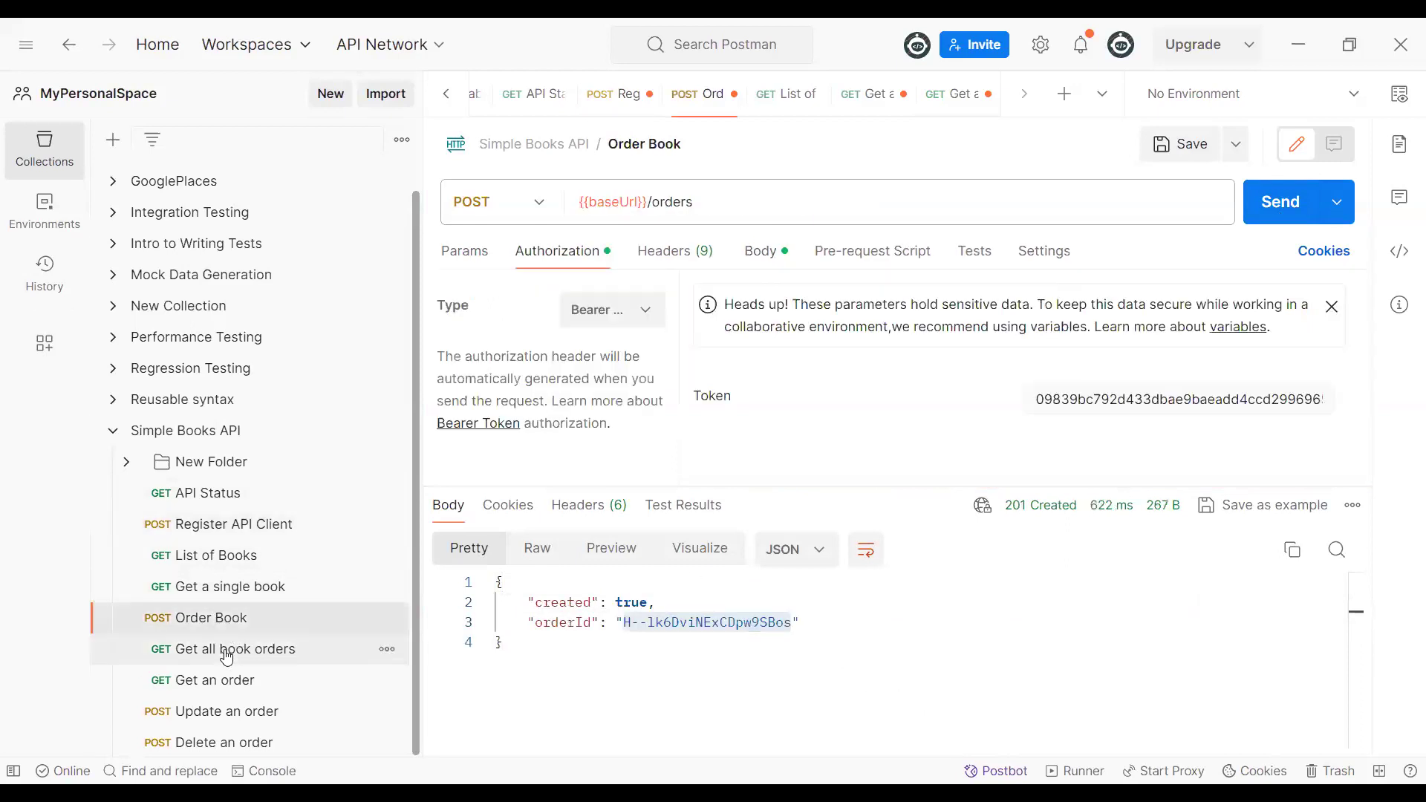
left_click(325, 640)
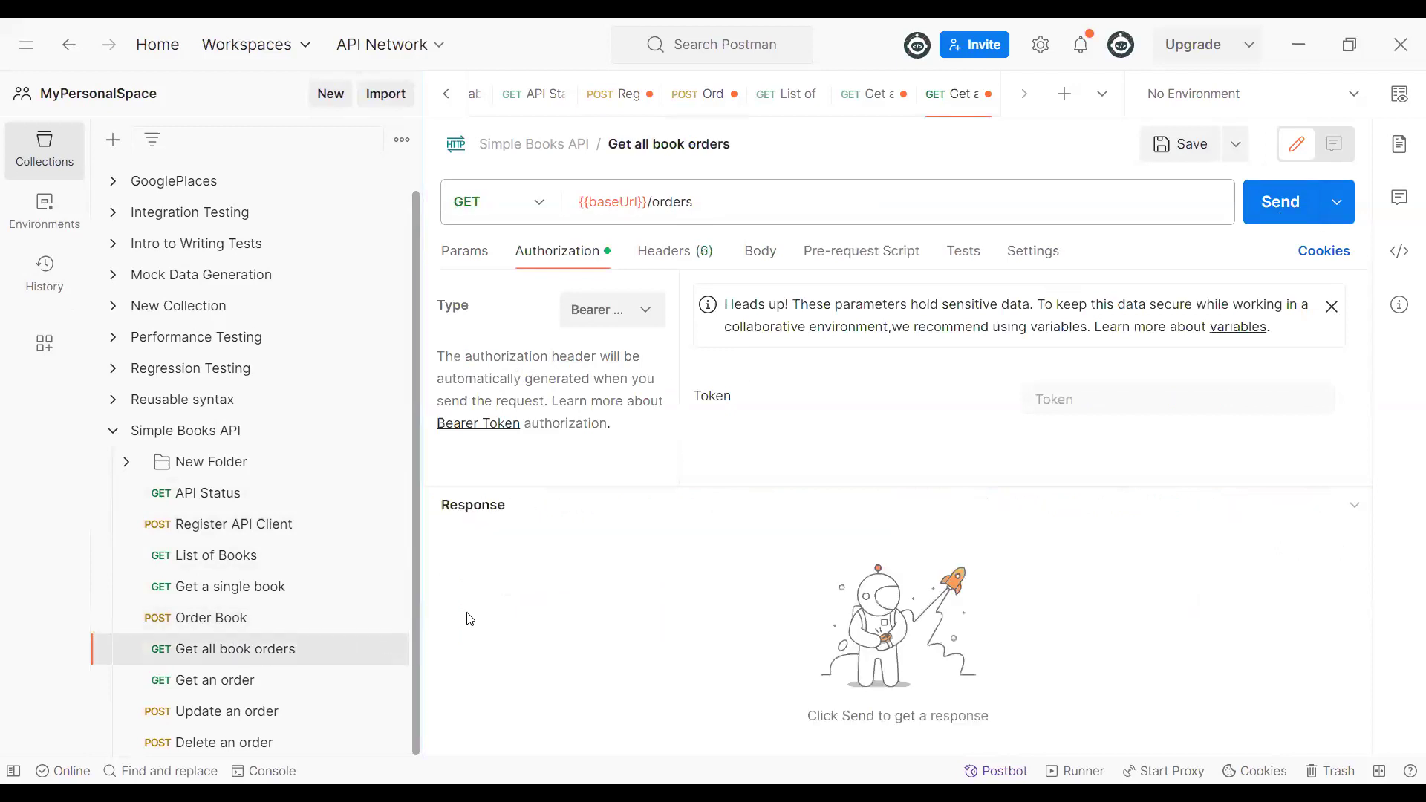
left_click(1067, 401)
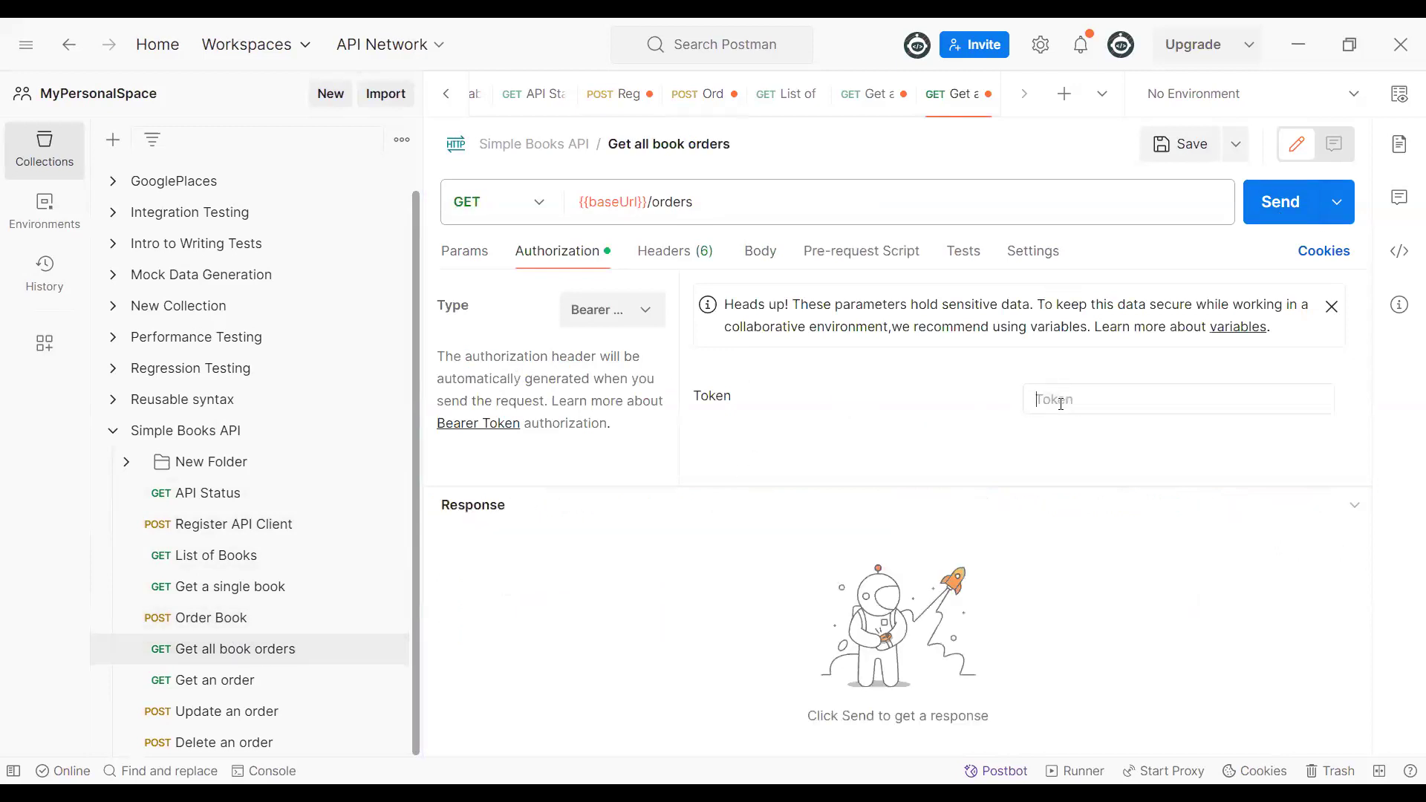
key("ctrl+v")
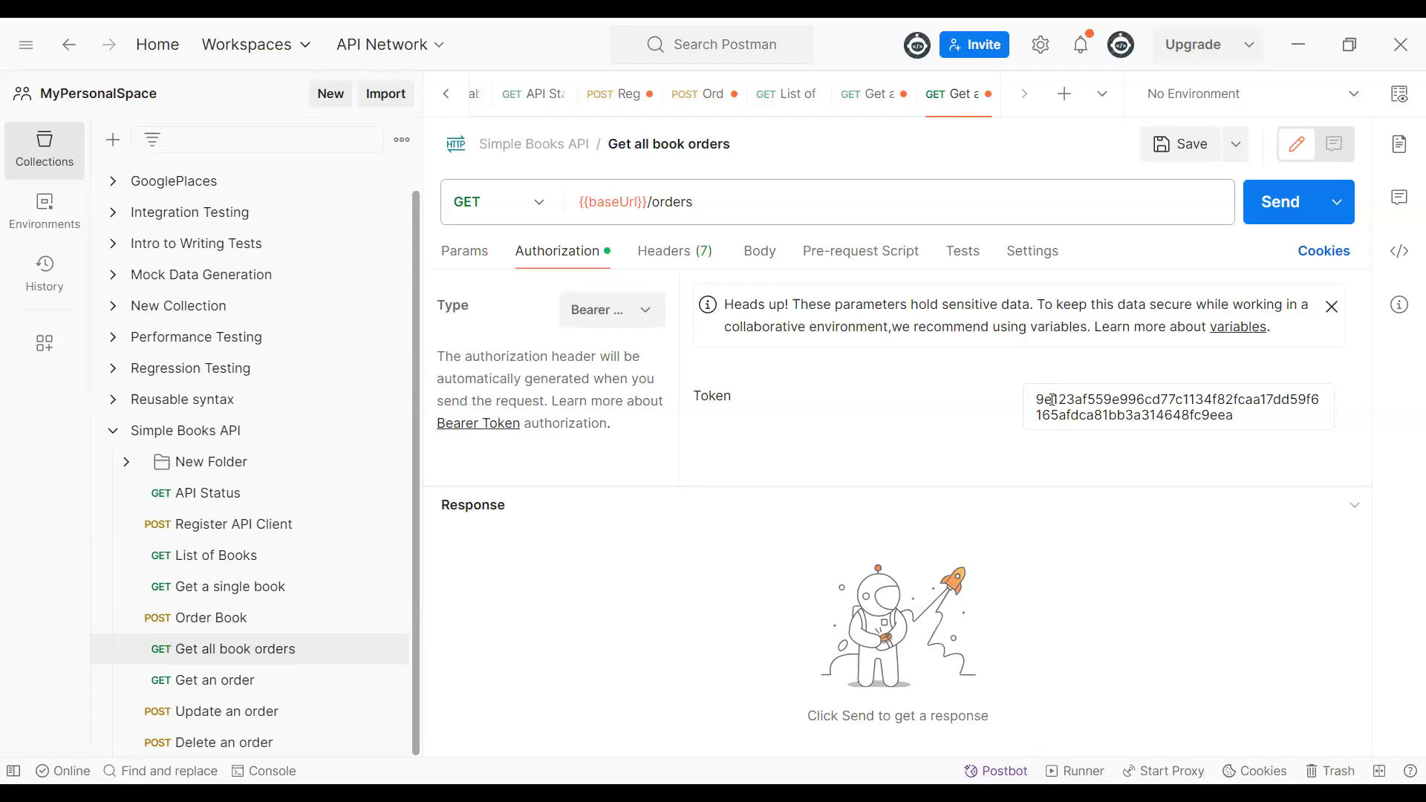
left_click(1275, 216)
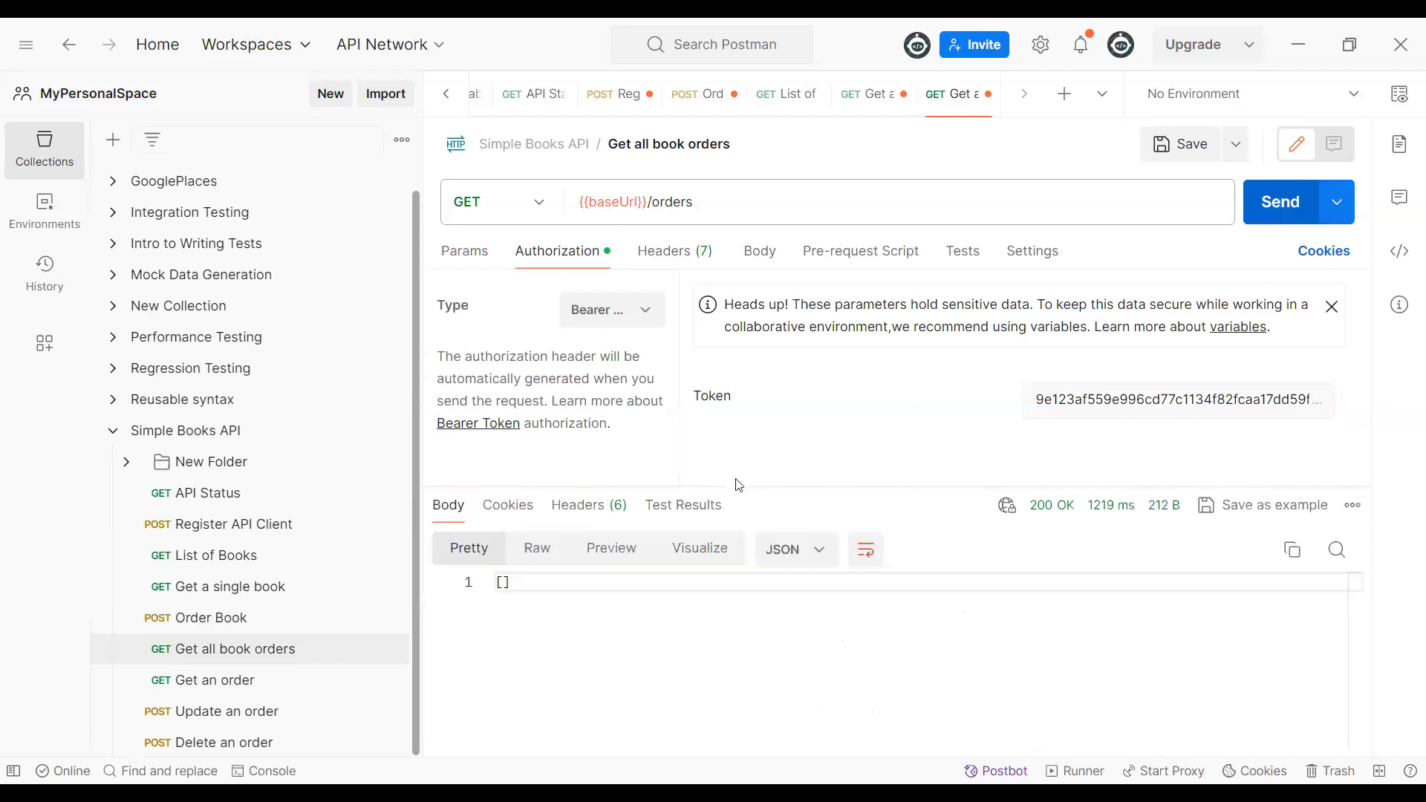
double_click(495, 584)
left_click(496, 585)
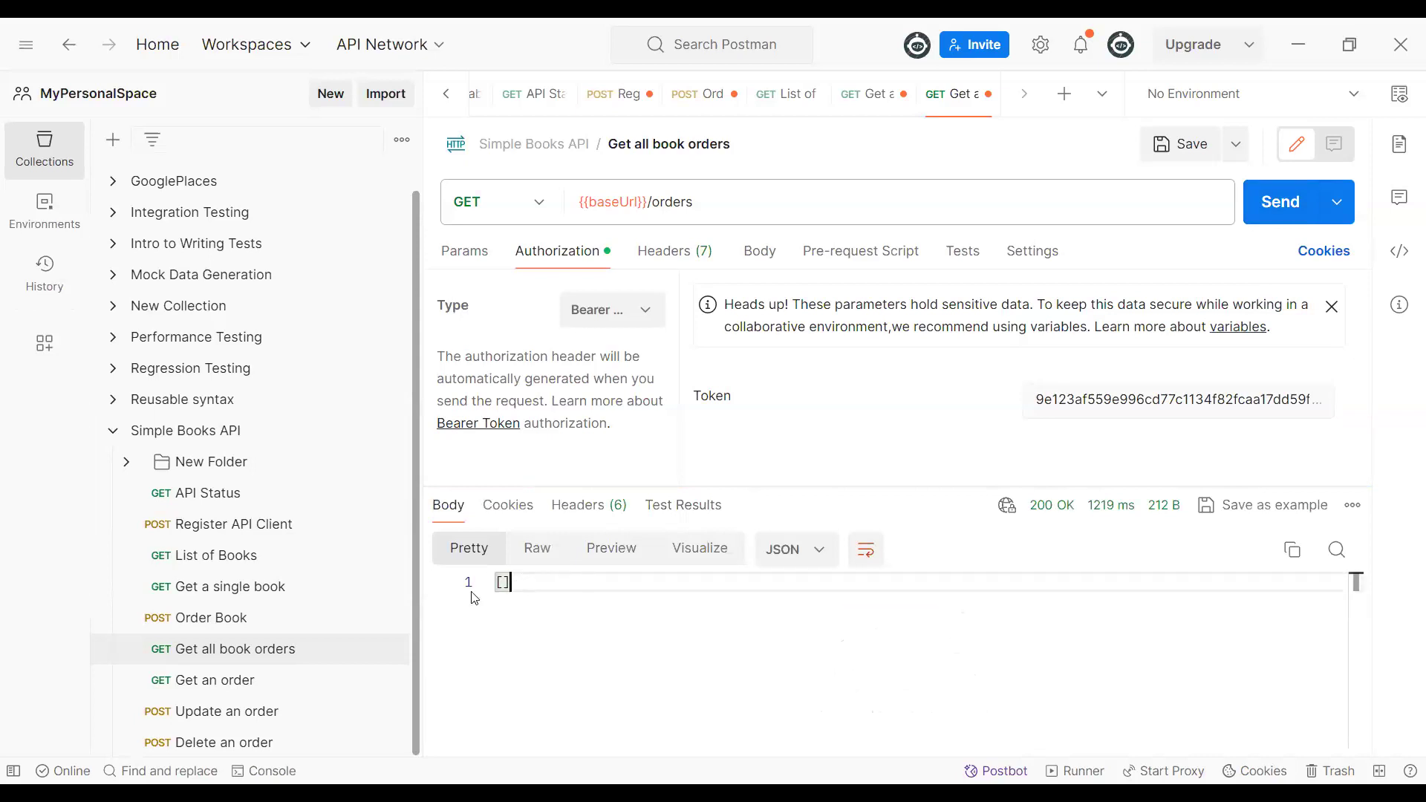
- Replace the Get all book orders token with the first client's access token, send the request and examine the response in an enlarged pane
double_click(1091, 401)
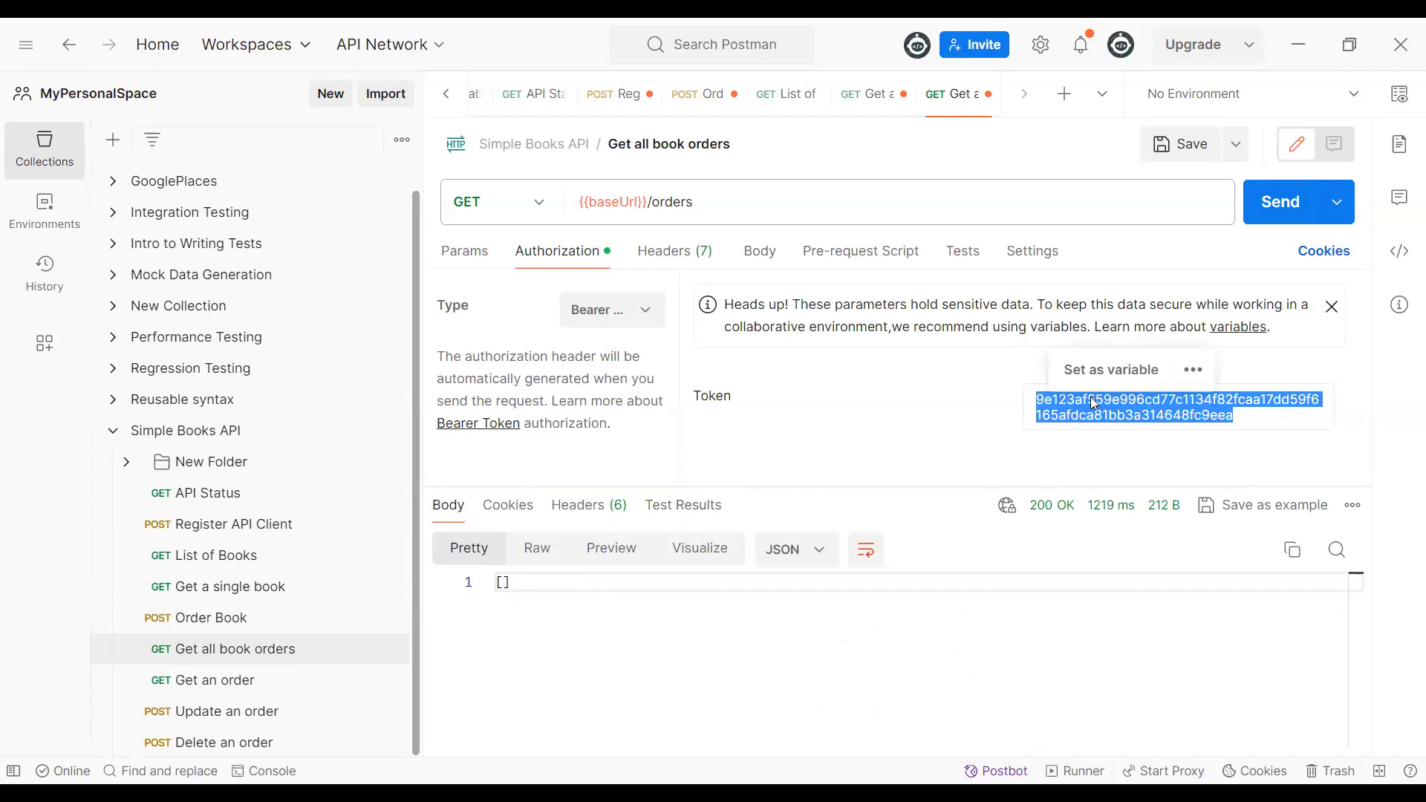
key("ctrl+v")
left_click(1266, 210)
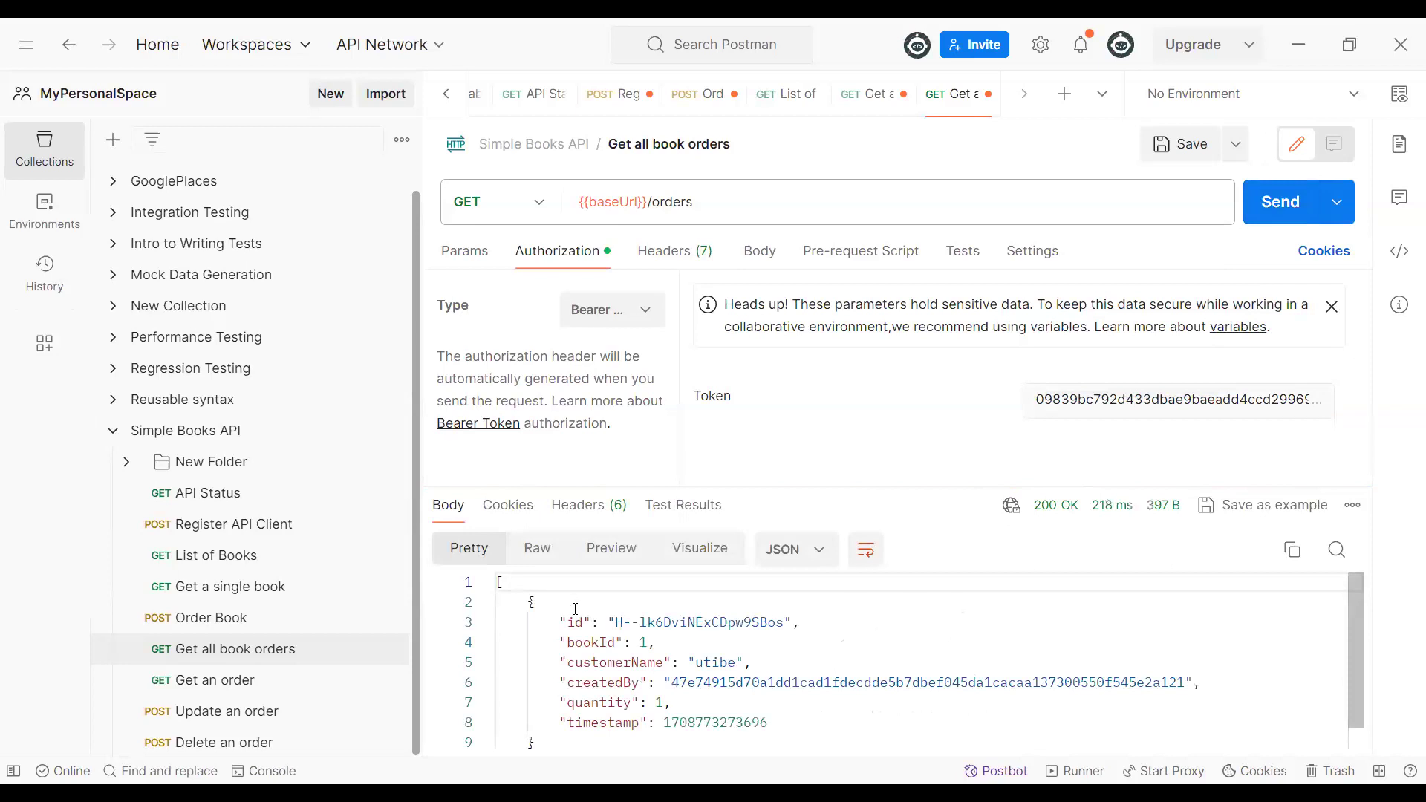
scroll(563, 656, "down", 1)
left_click_drag(550, 724, 511, 583)
left_click(721, 643)
double_click(700, 643)
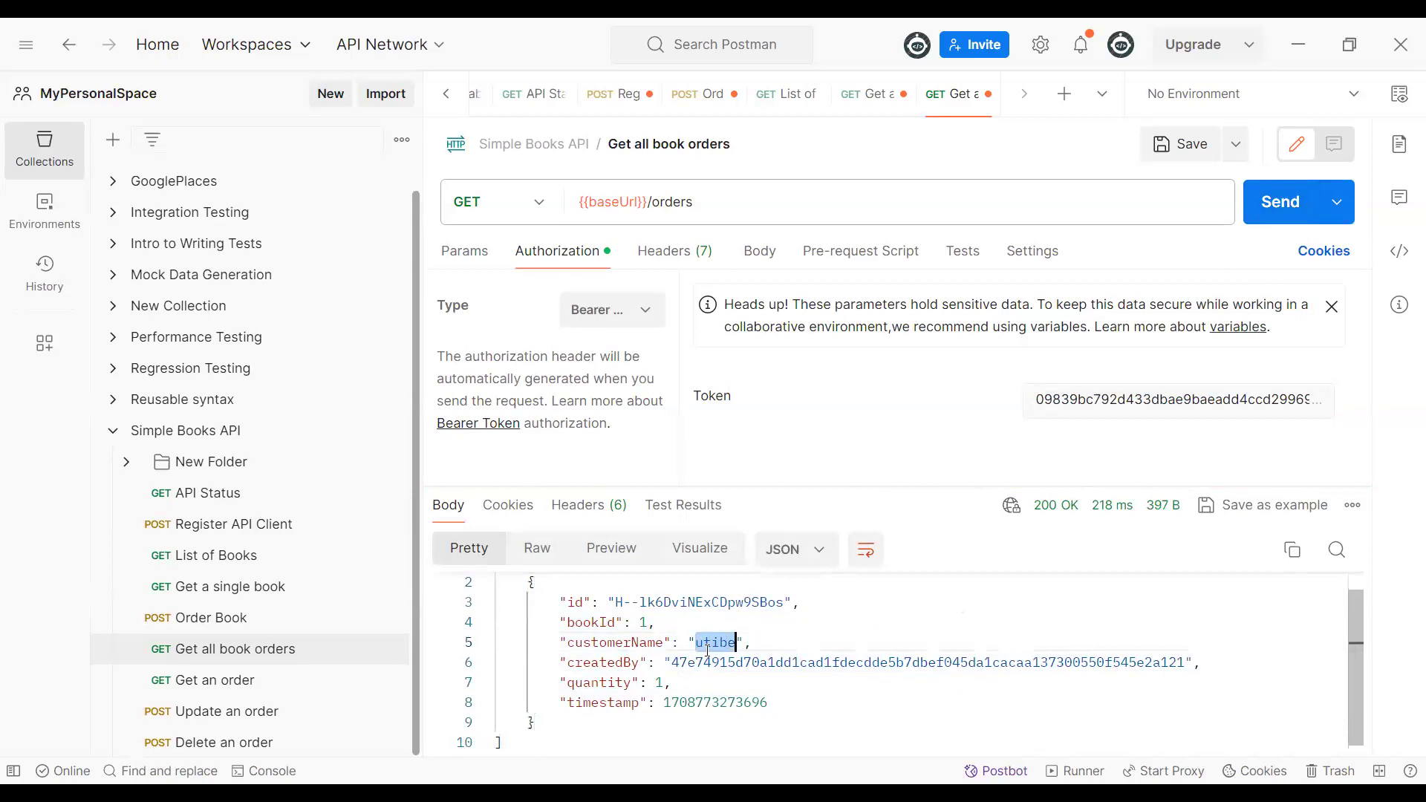
scroll(751, 660, "up", 1)
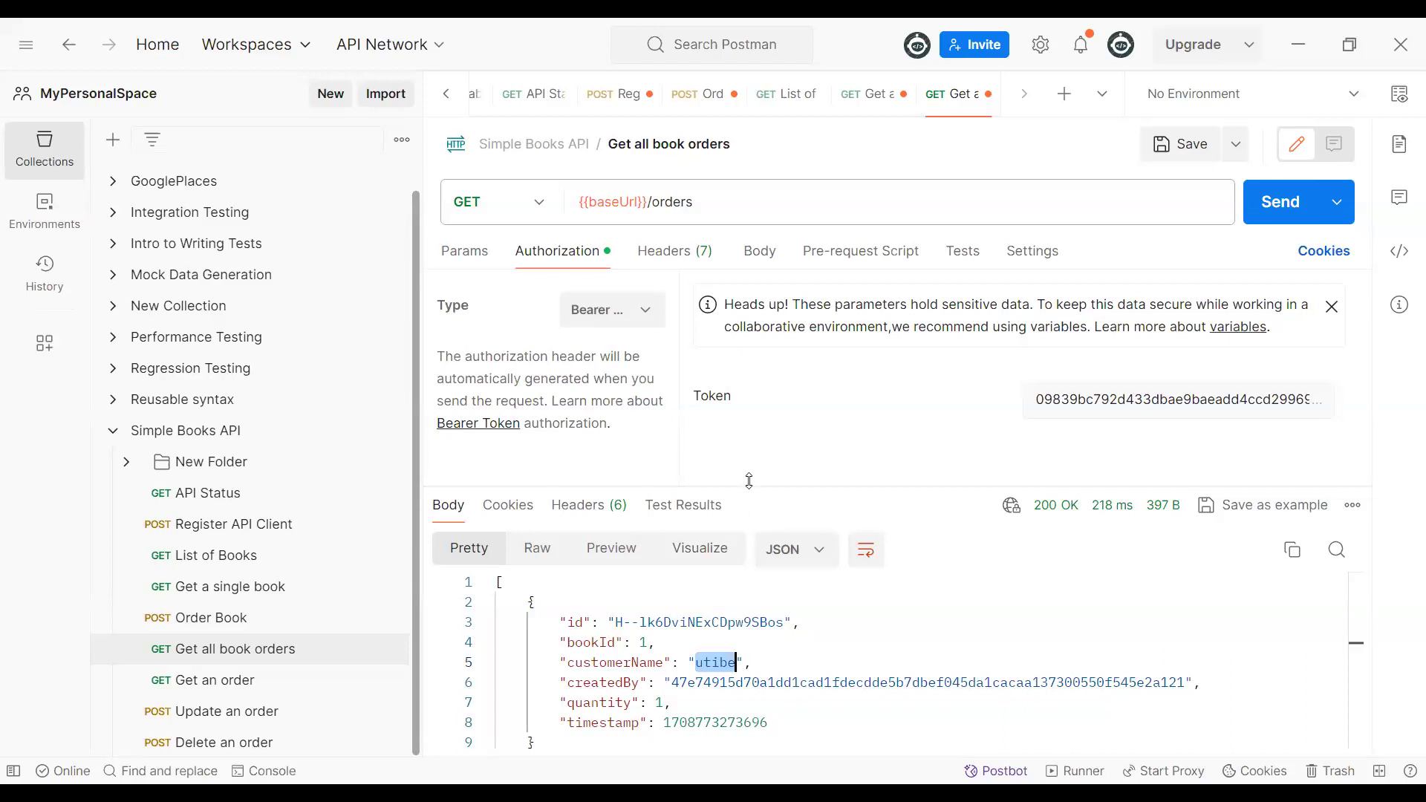
left_click_drag(748, 446, 749, 443)
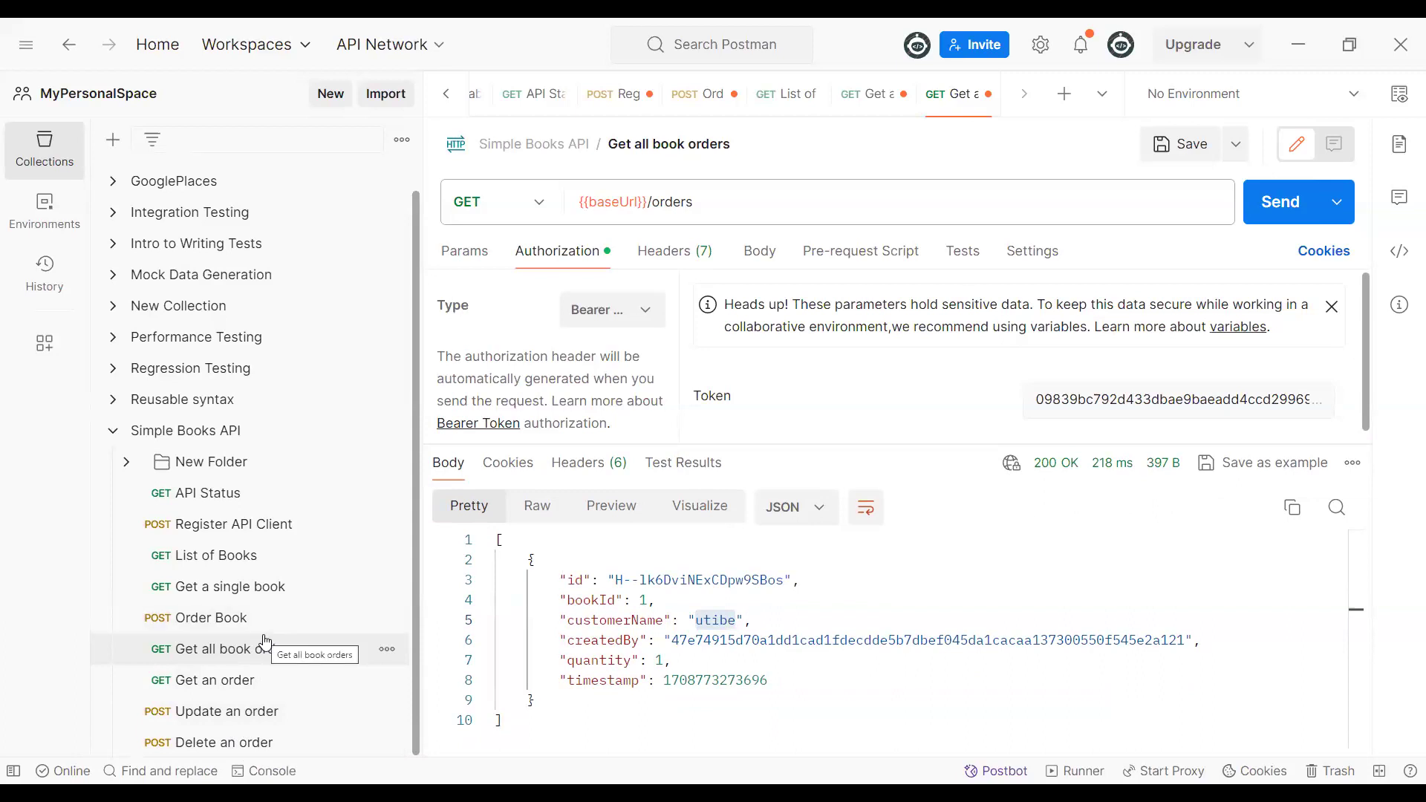
- Open the Get an order request, enter the order ID as its orderId path variable and send the request
left_click(214, 680)
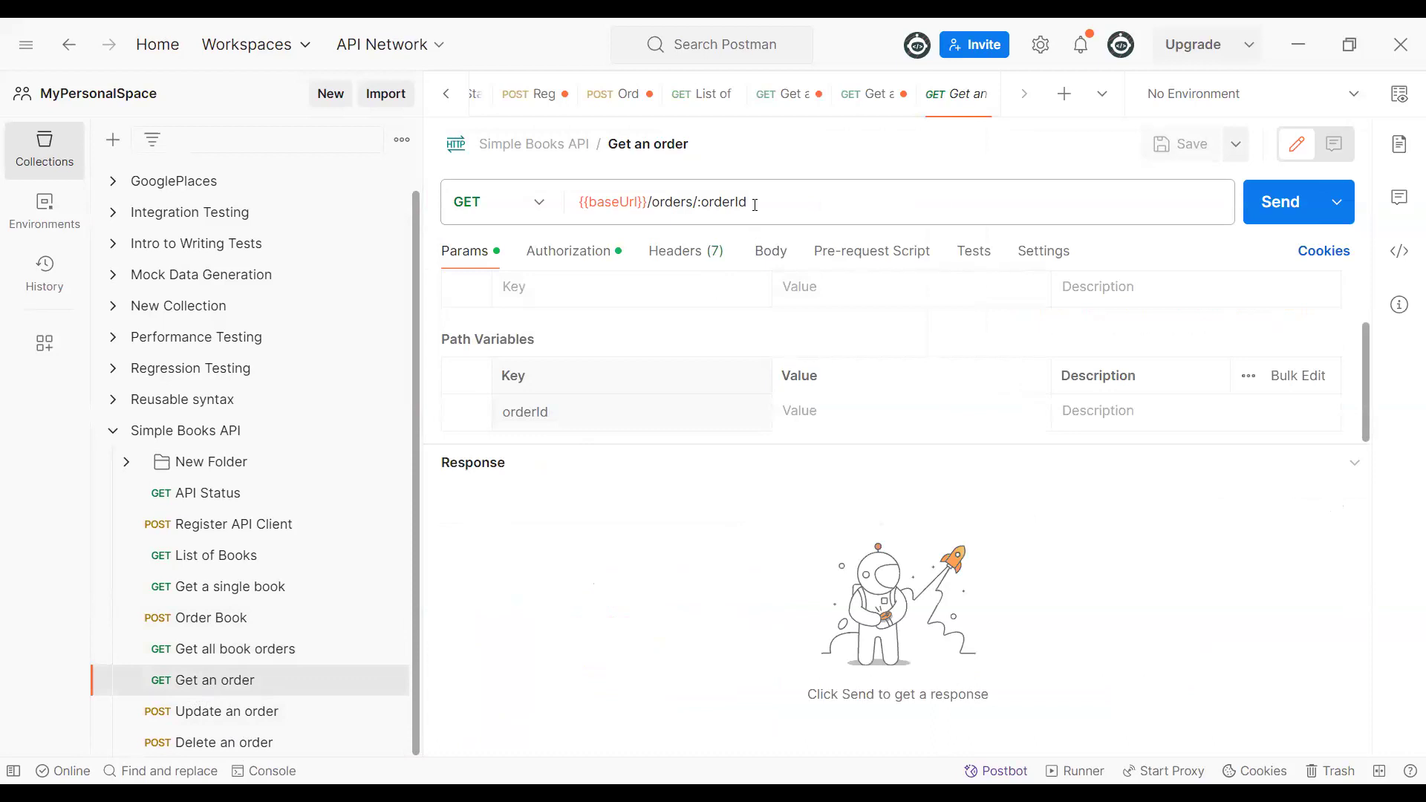
left_click(806, 412)
type("H--lk6DviNExCDpw9SBos")
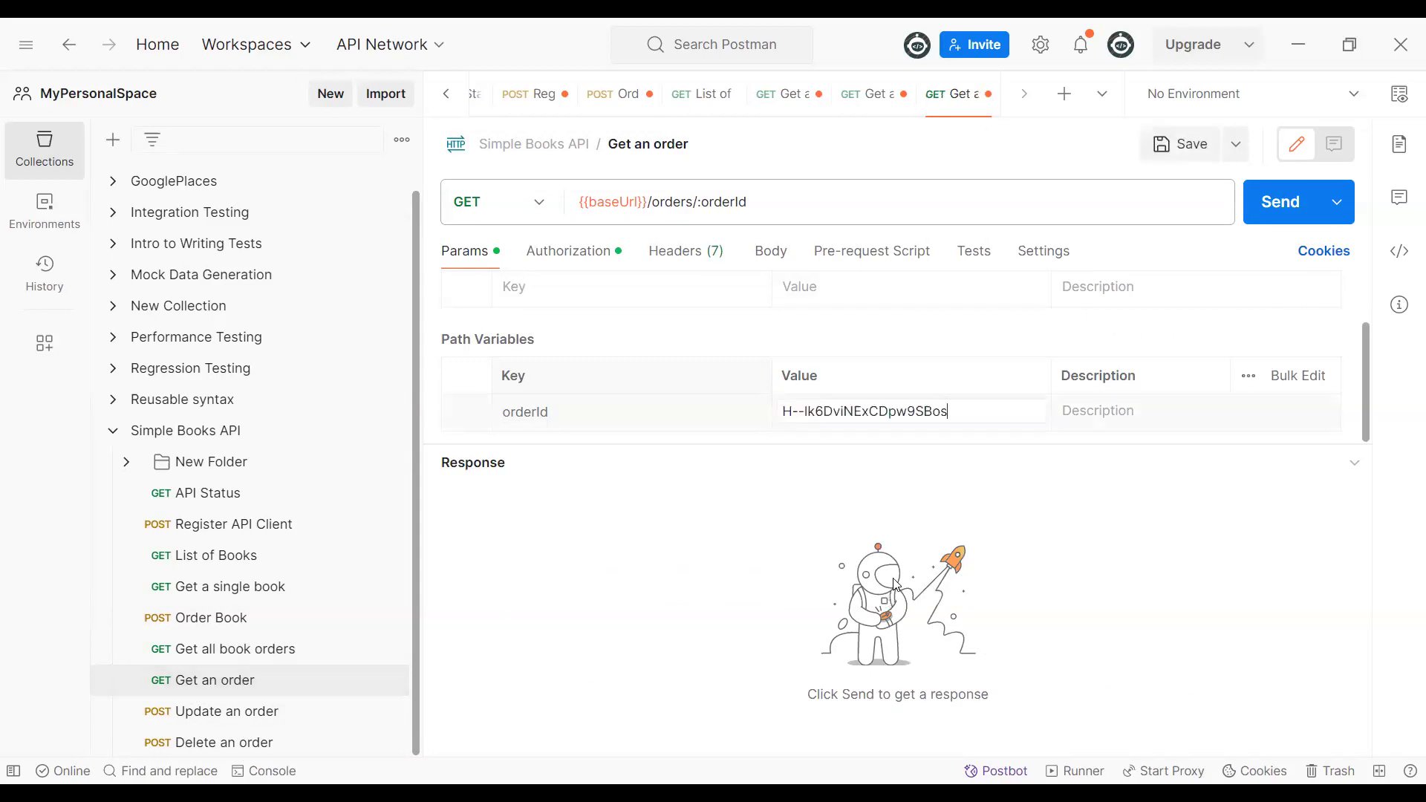
left_click(1290, 212)
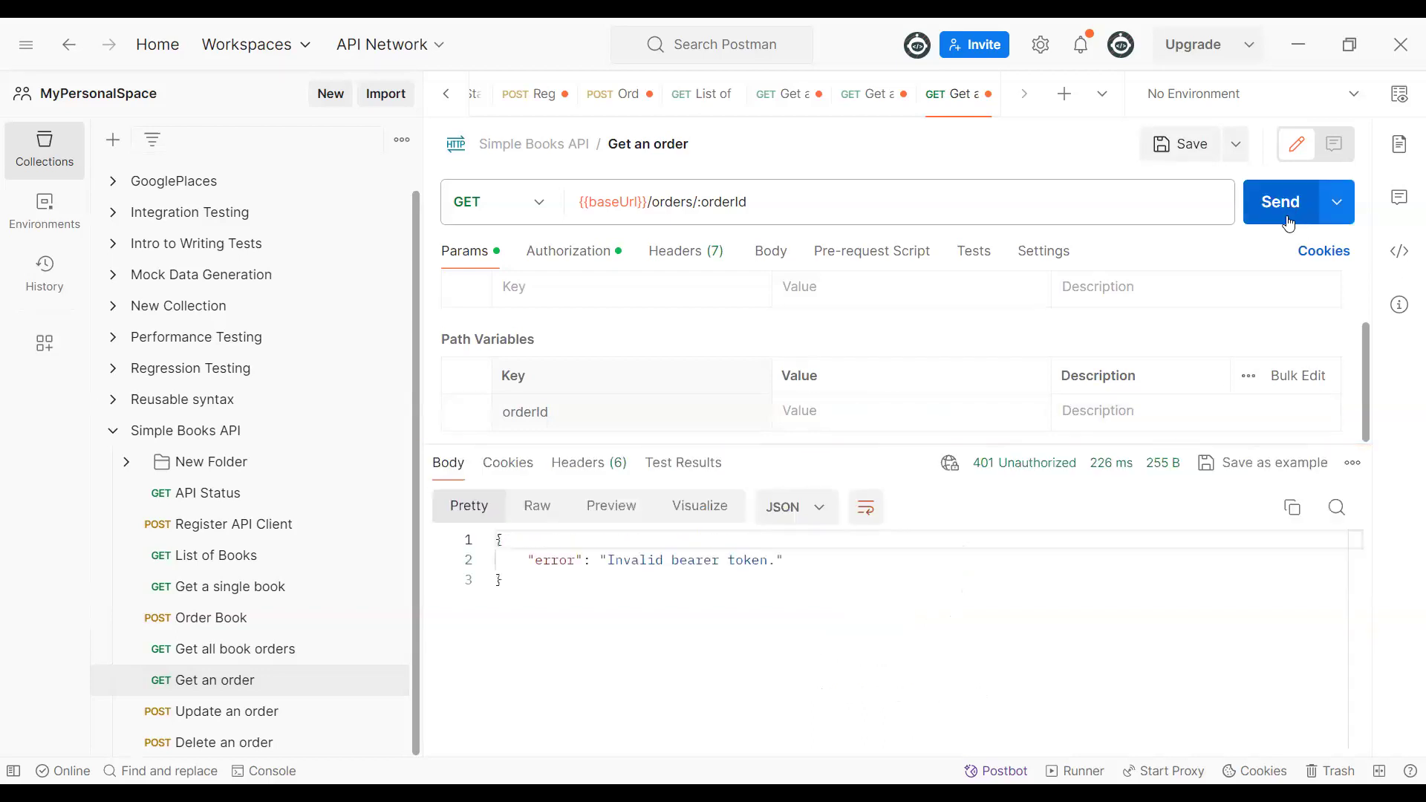
- Replace the Get an order bearer token with the first client's access token, send the request and highlight the error message
left_click(566, 252)
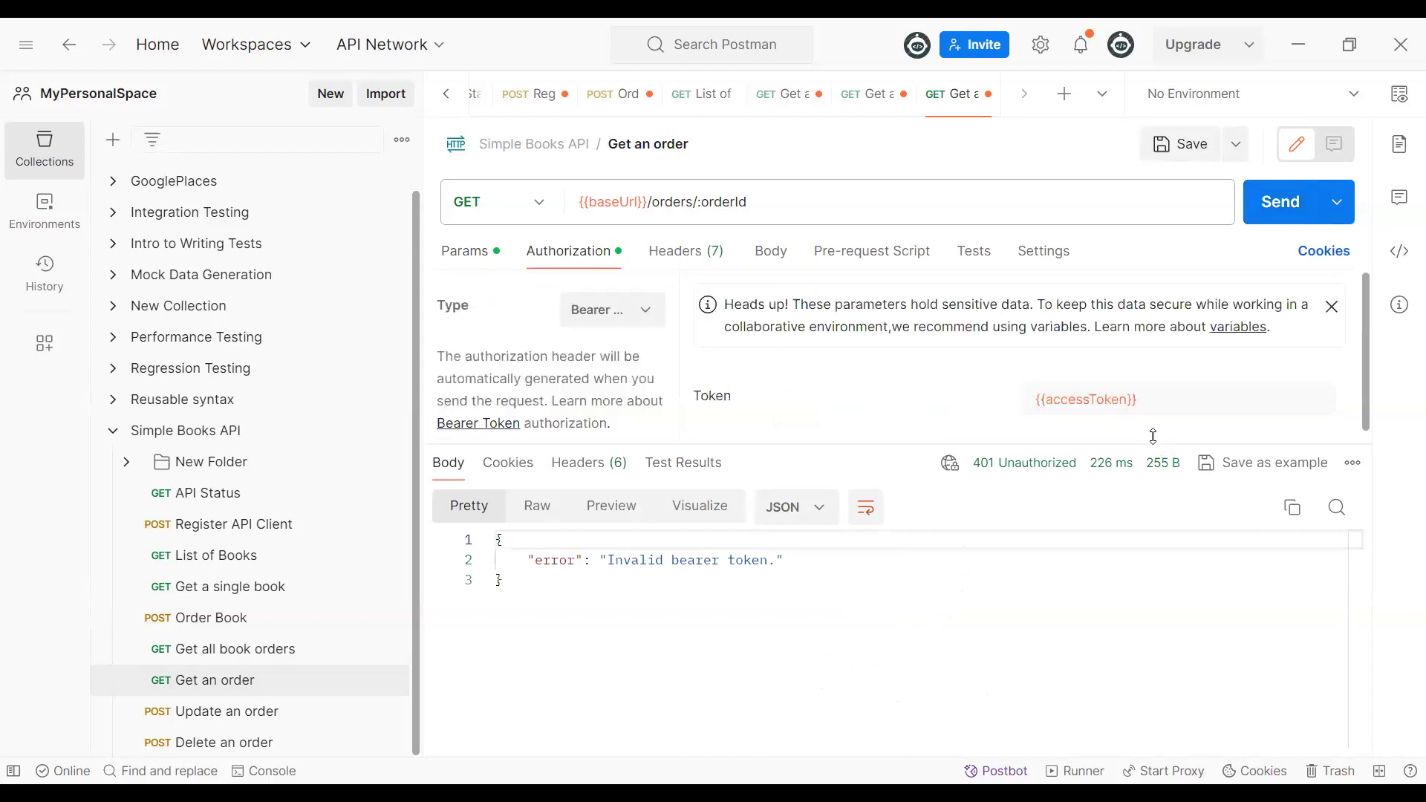
left_click_drag(1142, 400, 1005, 401)
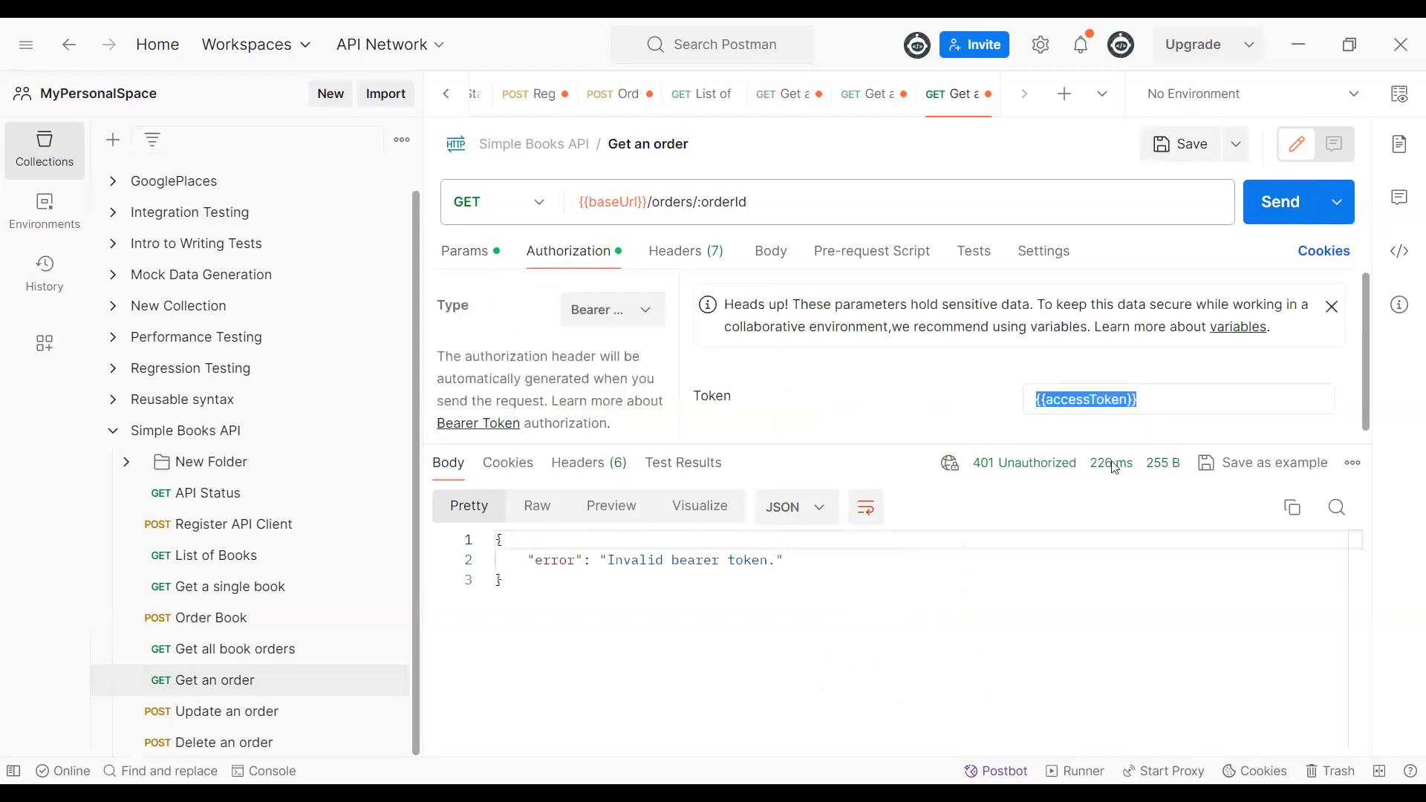
key("ctrl+v")
left_click(1263, 212)
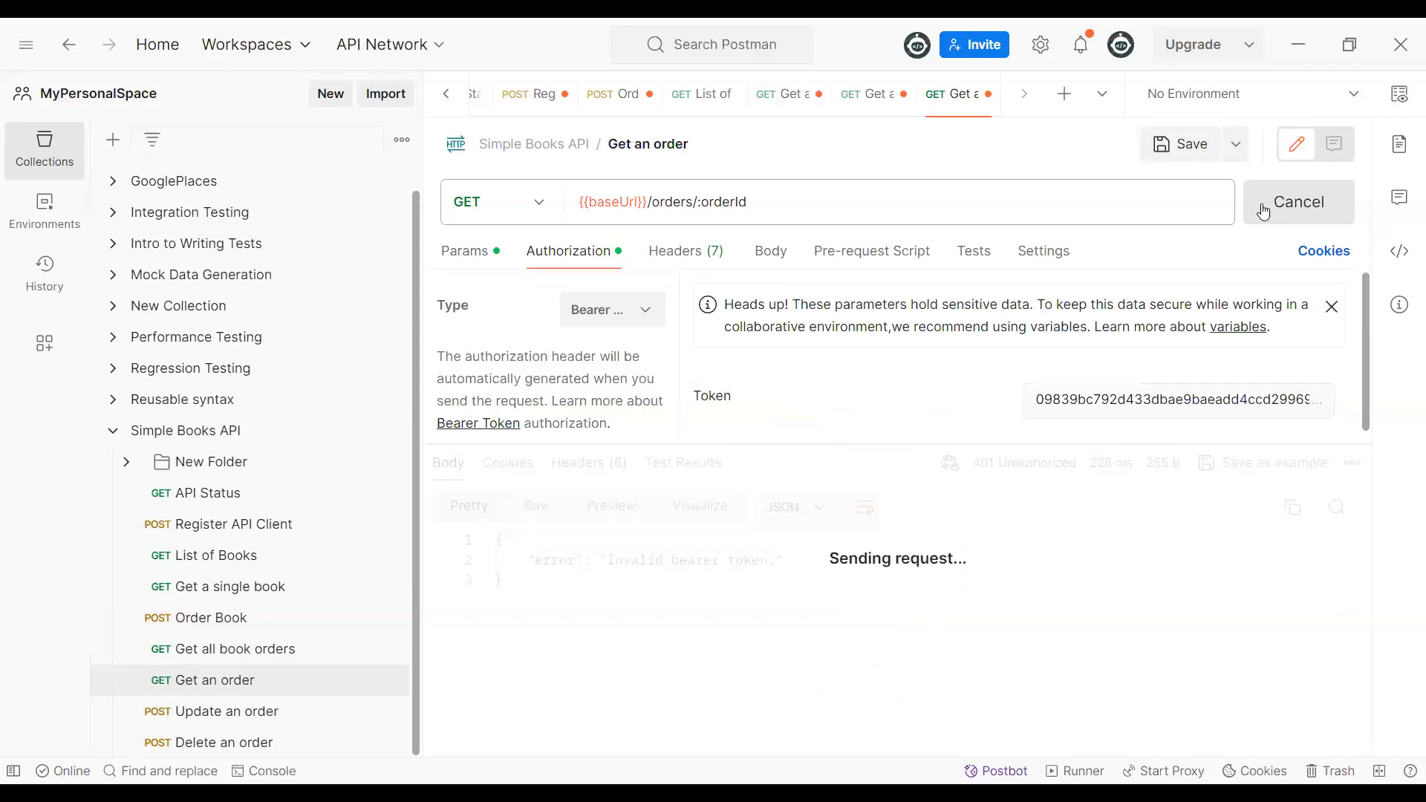
left_click_drag(614, 563, 816, 561)
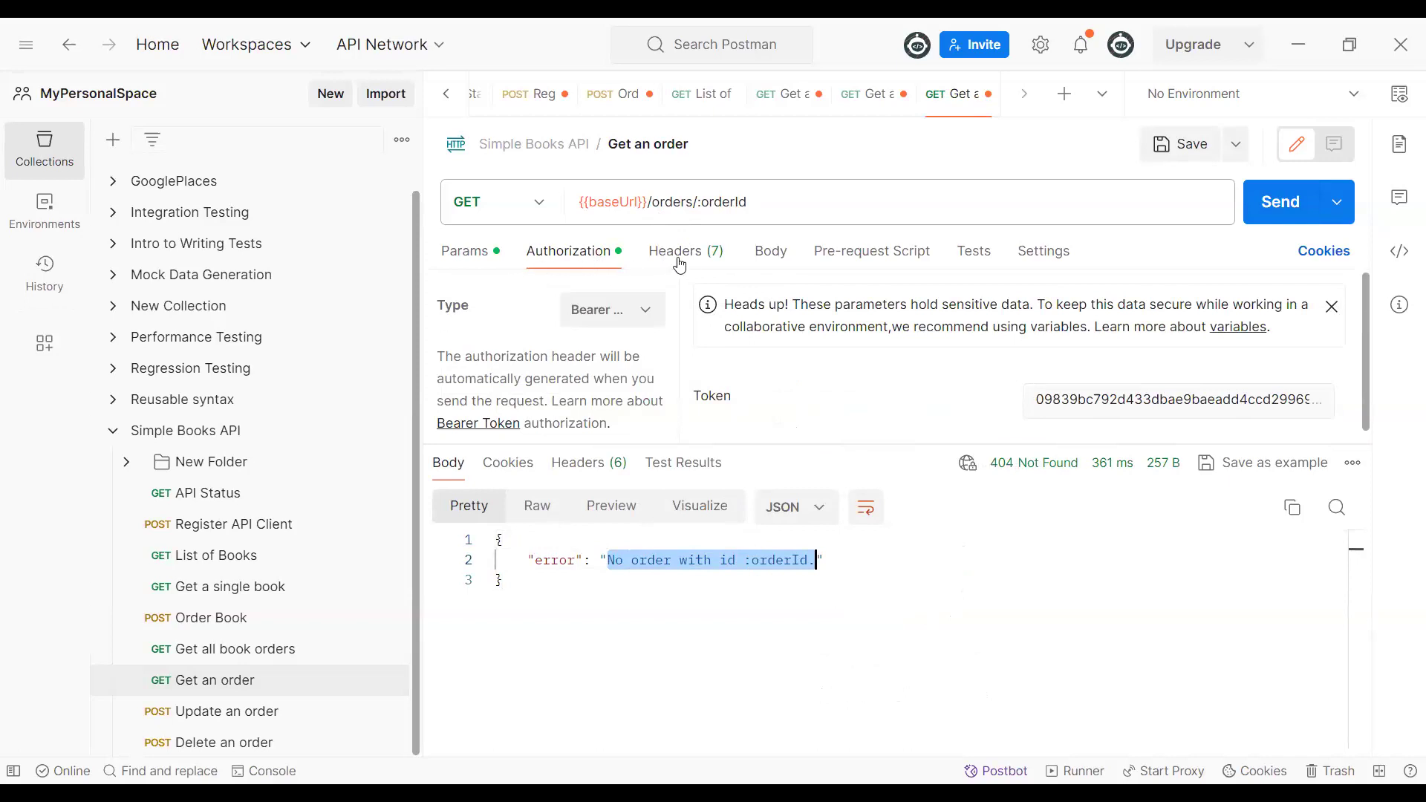
- Fill in the orderId path variable of Get an order with the created order's ID and resend the request
left_click(482, 259)
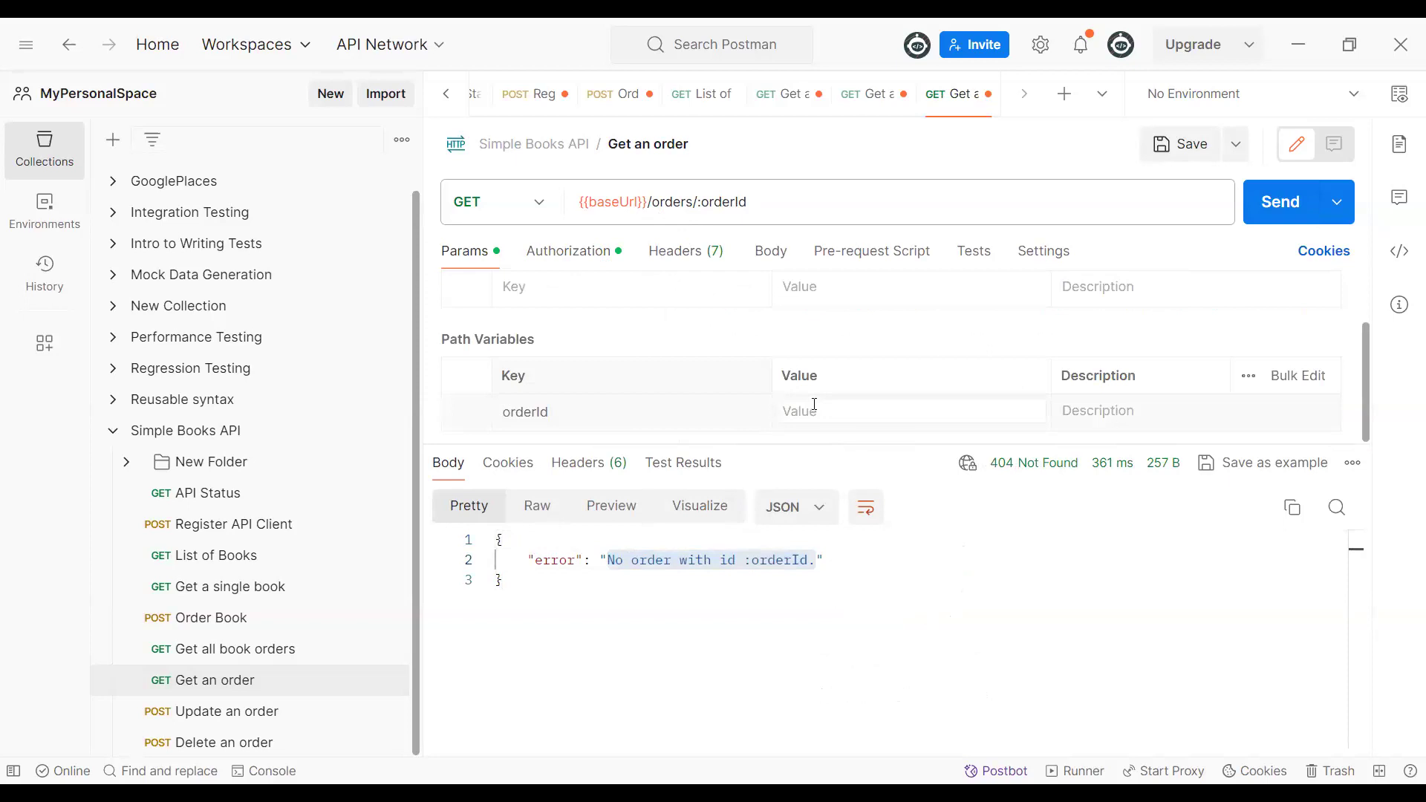
type("H--Ik6DviNExCDpw9SBos")
left_click(1273, 214)
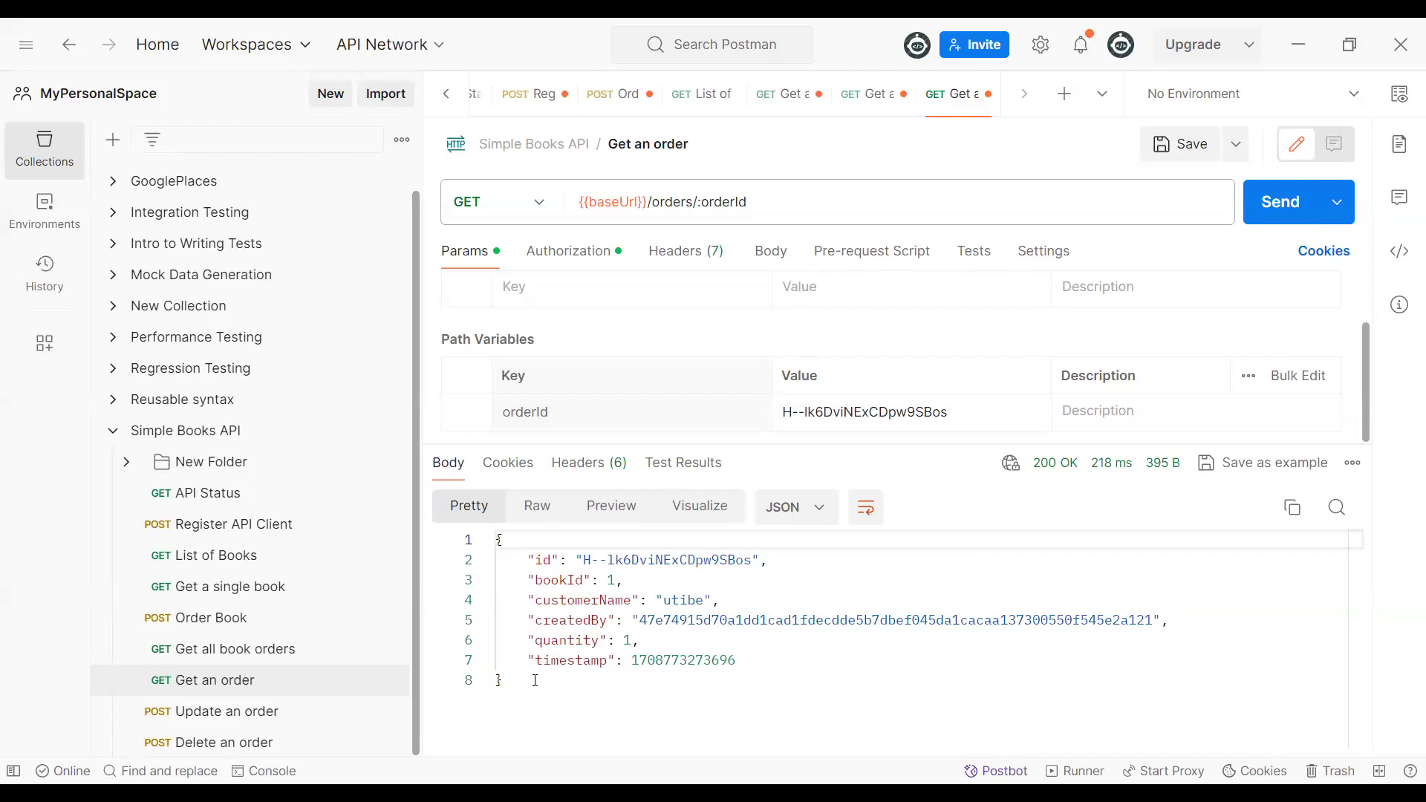
- Delete the last six characters of the orderId path variable, send Get an order and examine the error message
left_click(957, 413)
key("BackSpace")
key("BackSpace")
key("BackSpace")
key("BackSpace")
key("BackSpace")
key("BackSpace")
left_click(1300, 208)
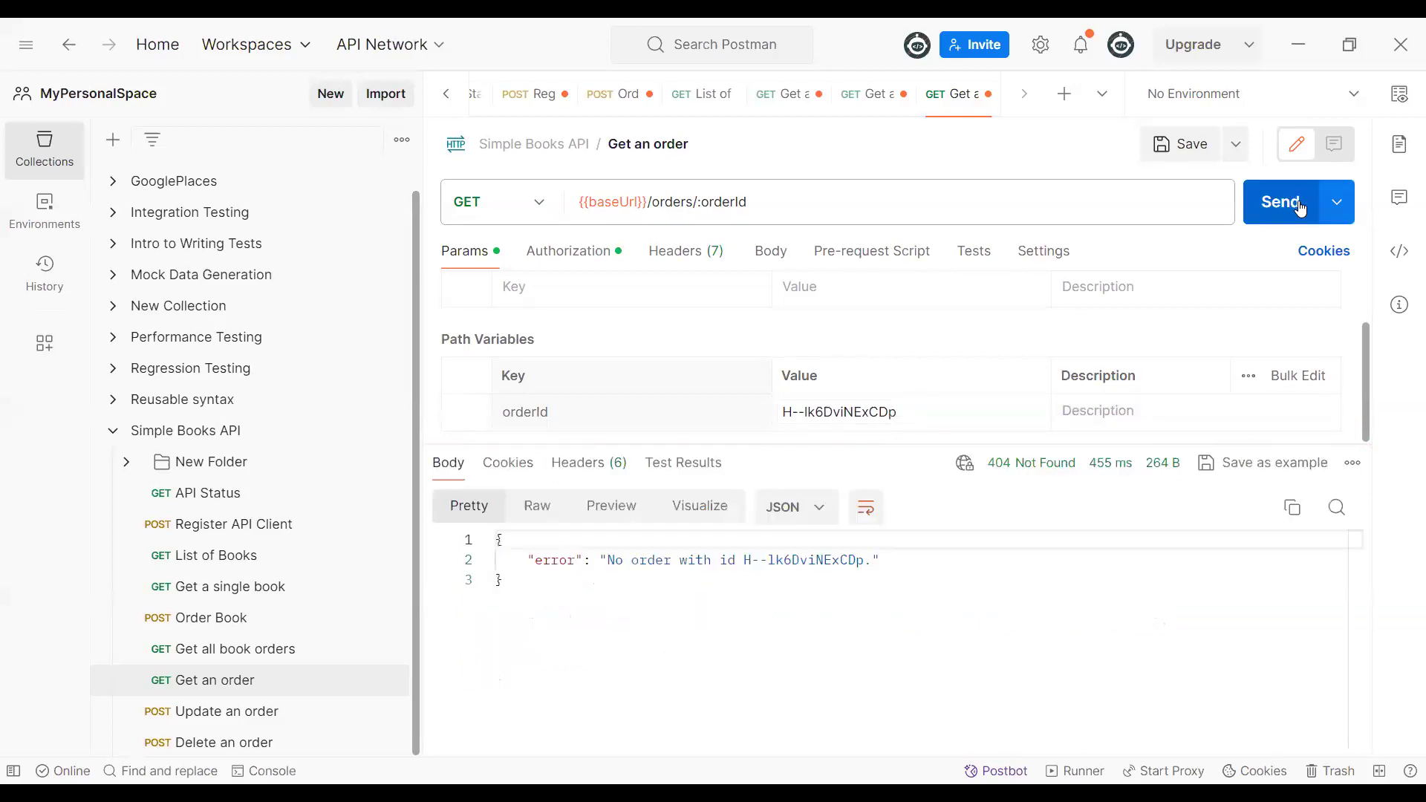
left_click_drag(608, 558, 871, 561)
left_click(817, 561)
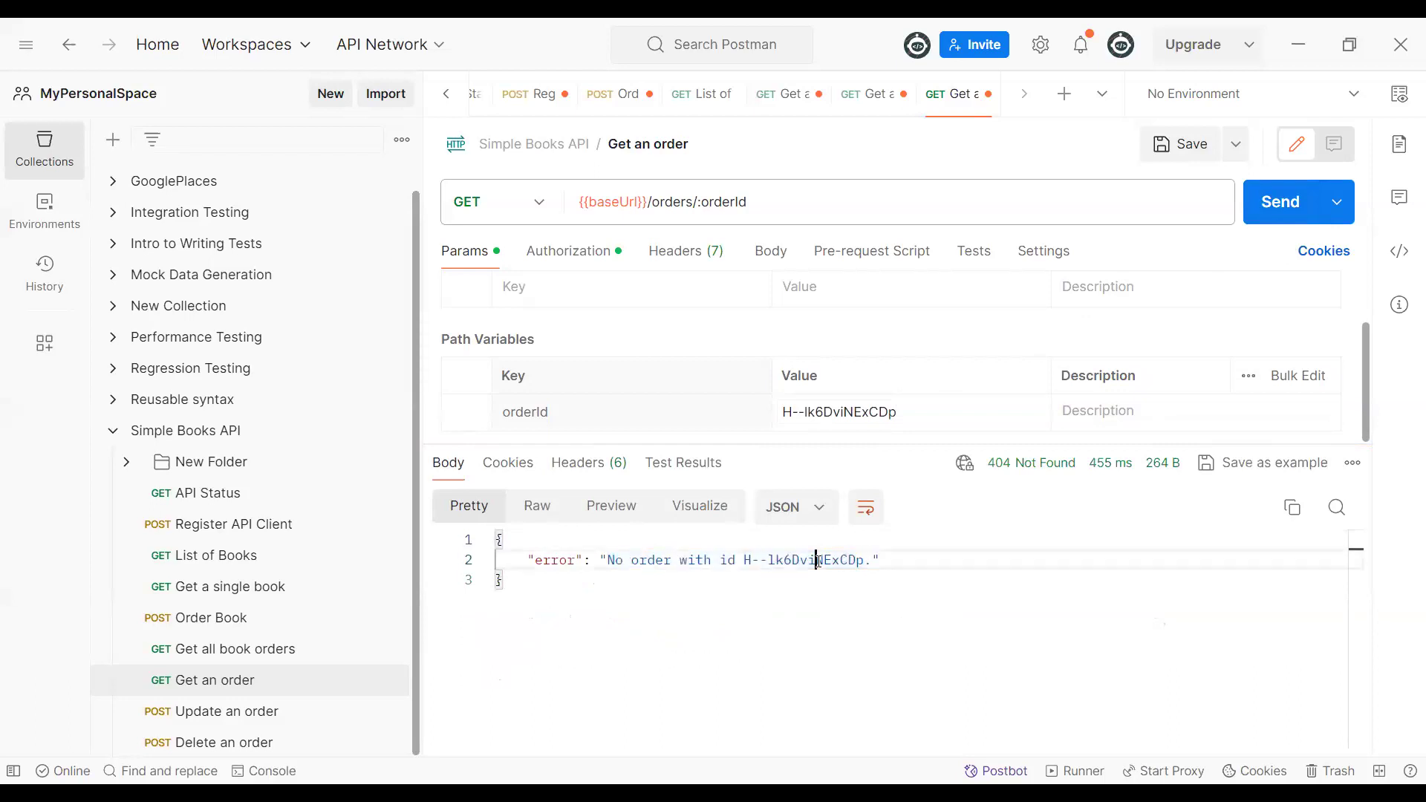
left_click(866, 570)
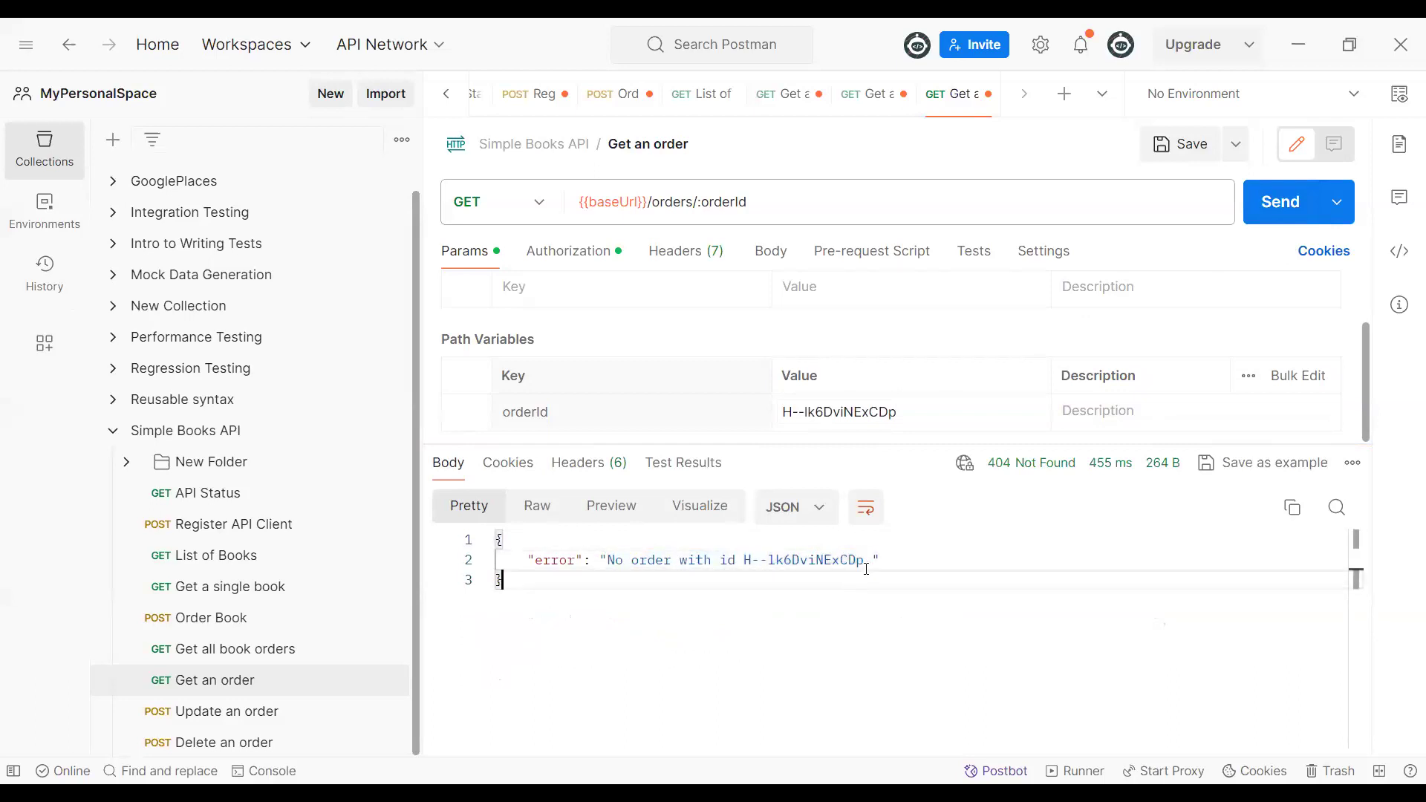
- Examine the order ID in the Get an order error message and the description of its response status
double_click(815, 560)
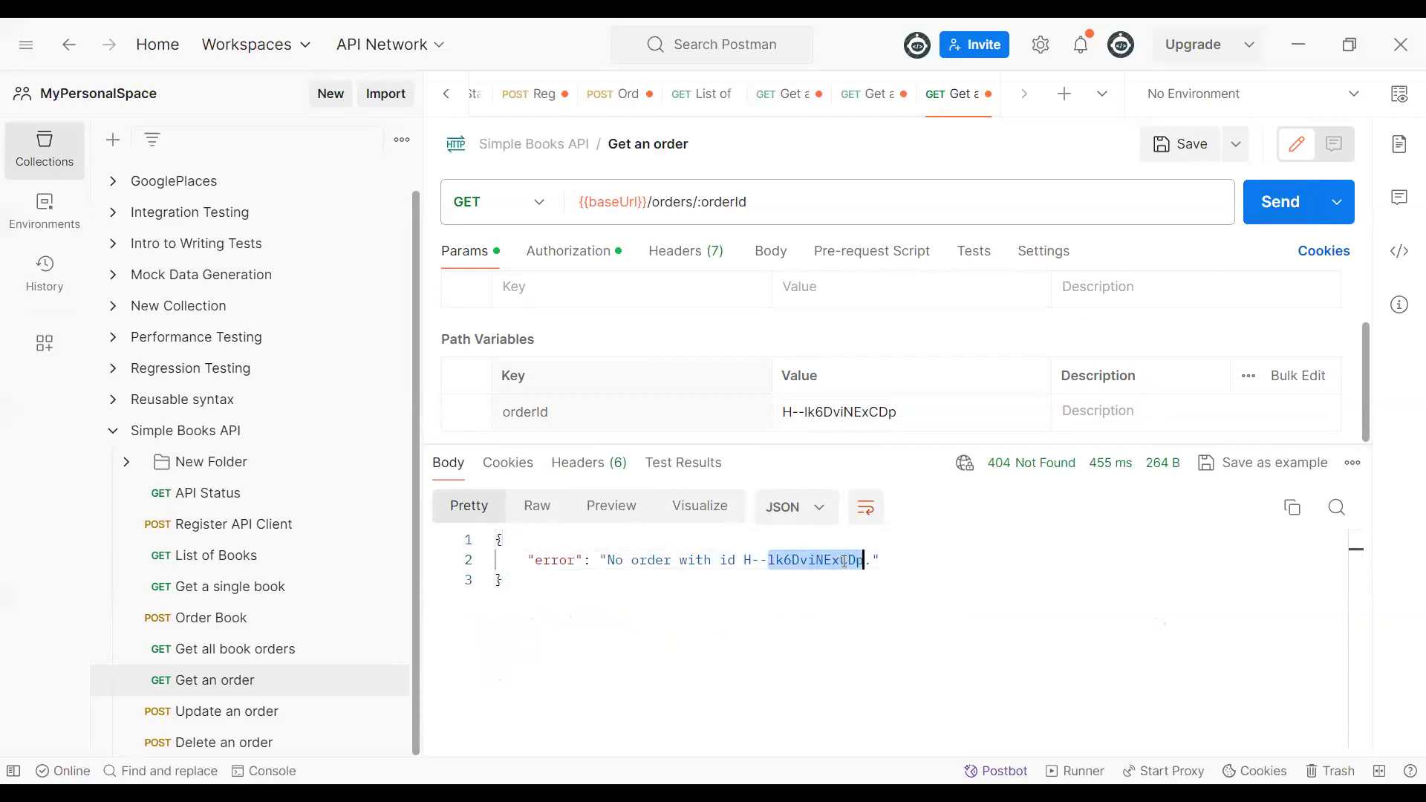
left_click(900, 416)
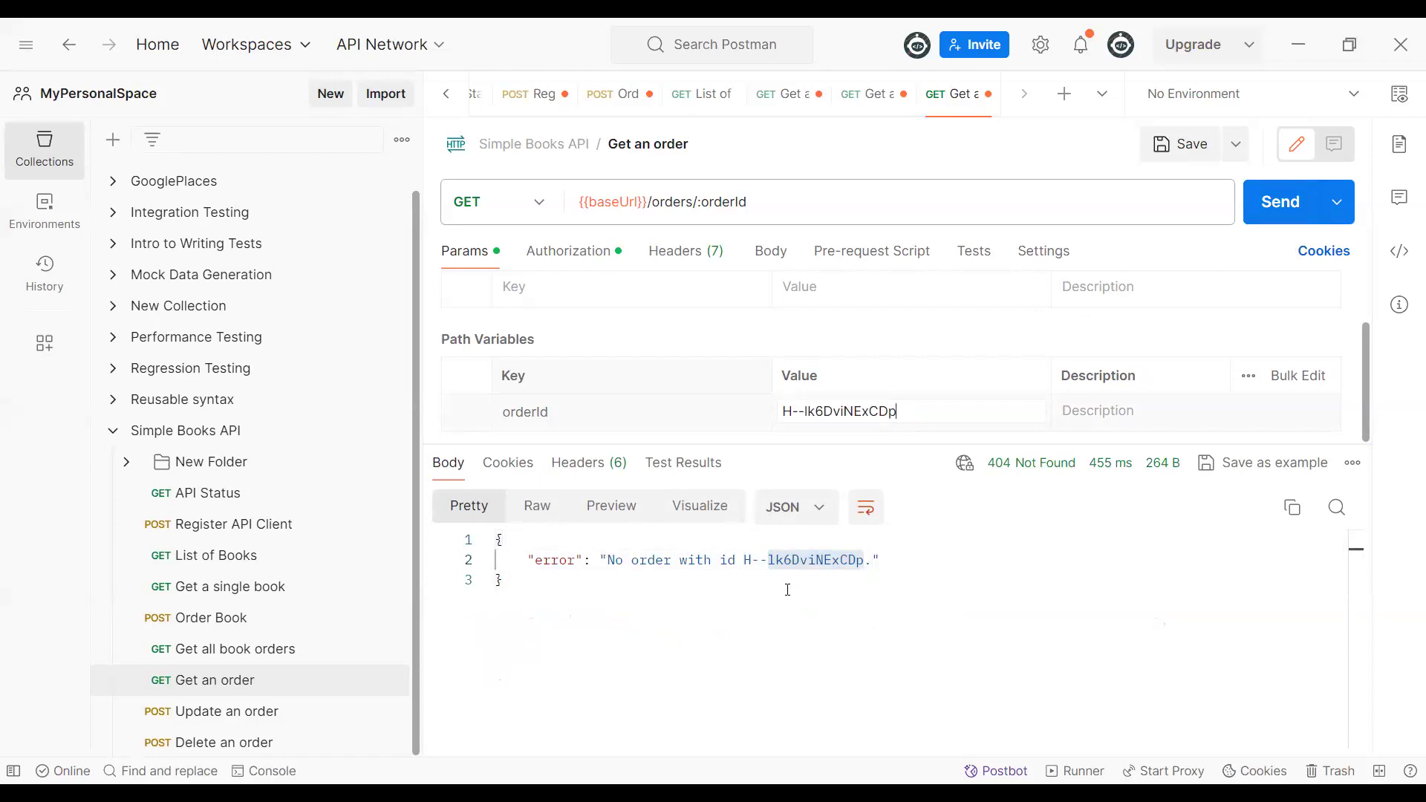
mouse_move(1013, 471)
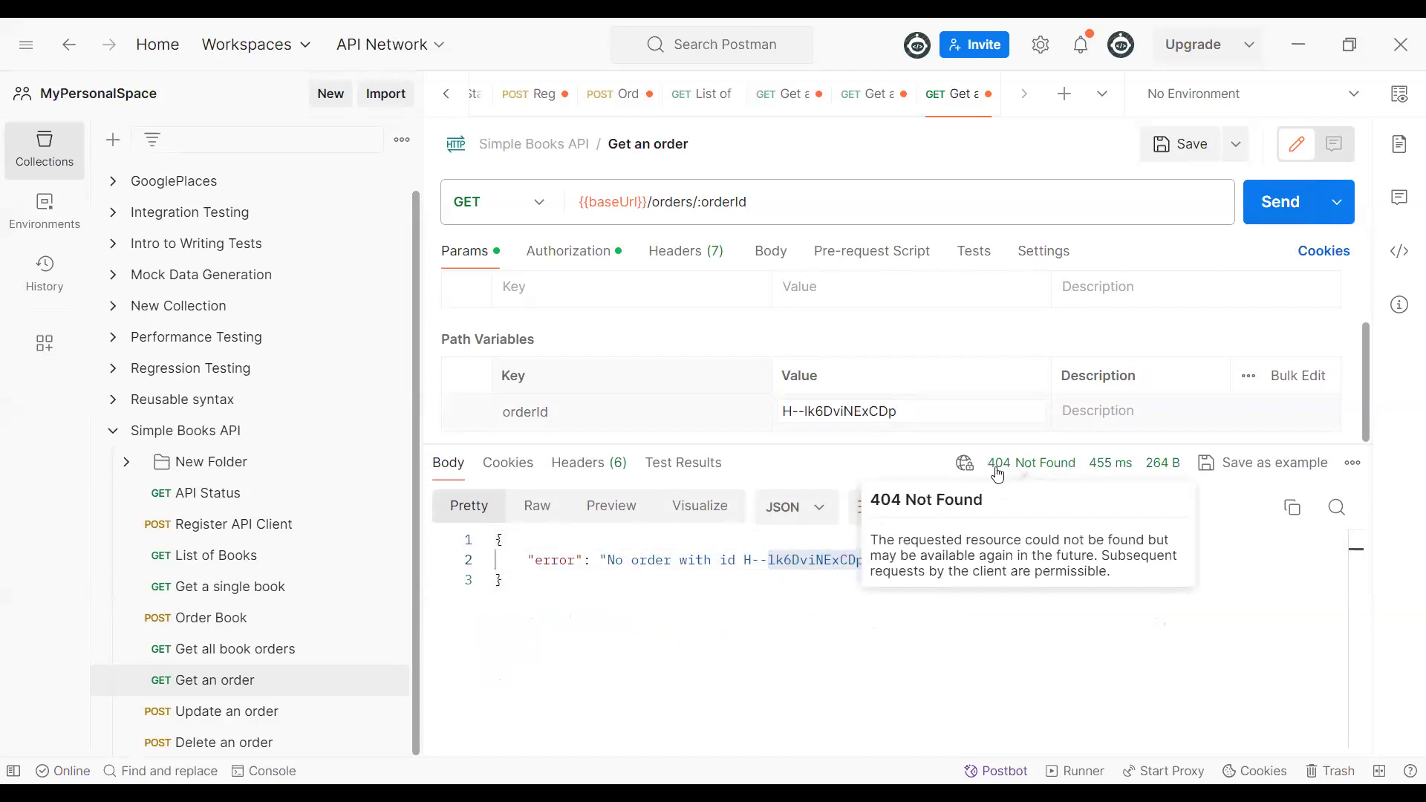
left_click(647, 577)
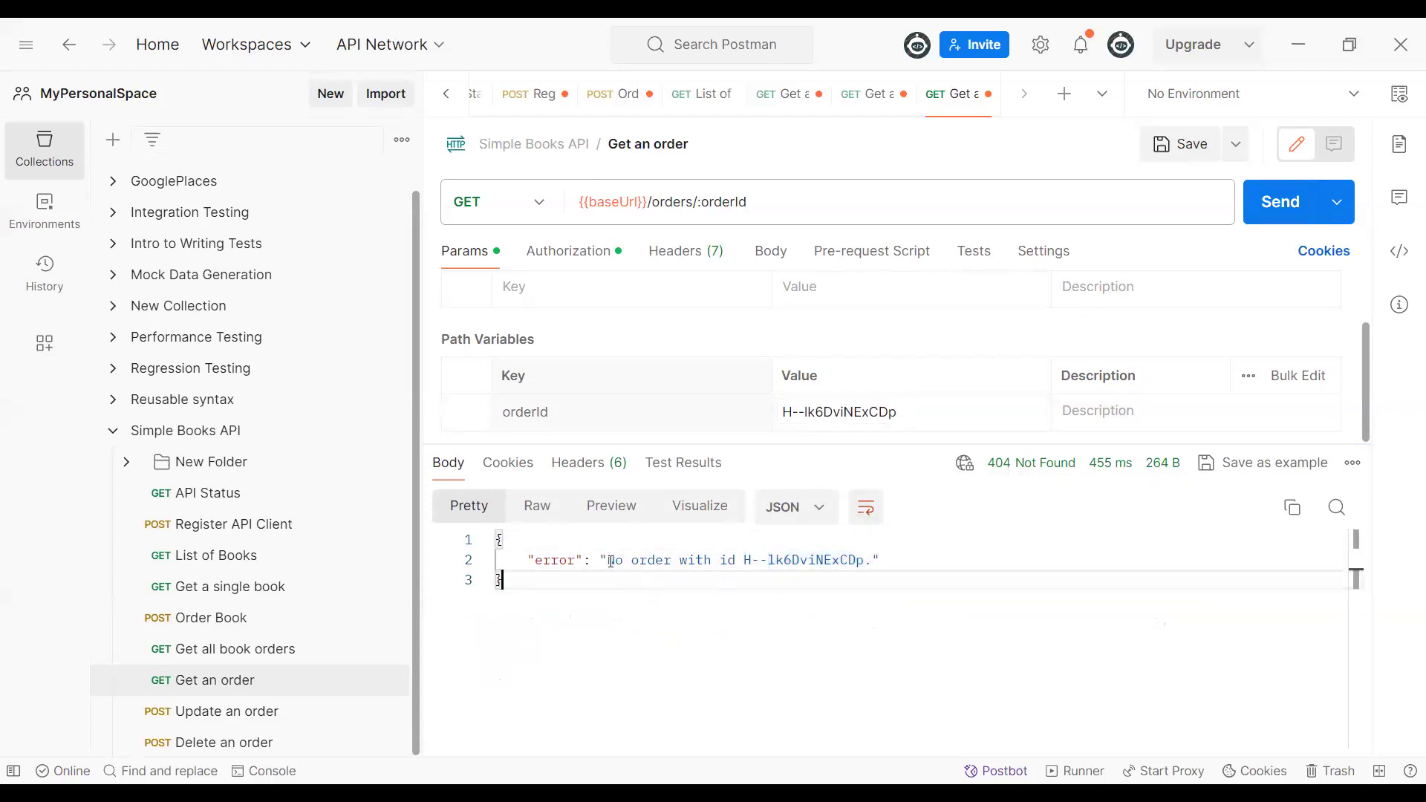
left_click_drag(609, 561, 687, 560)
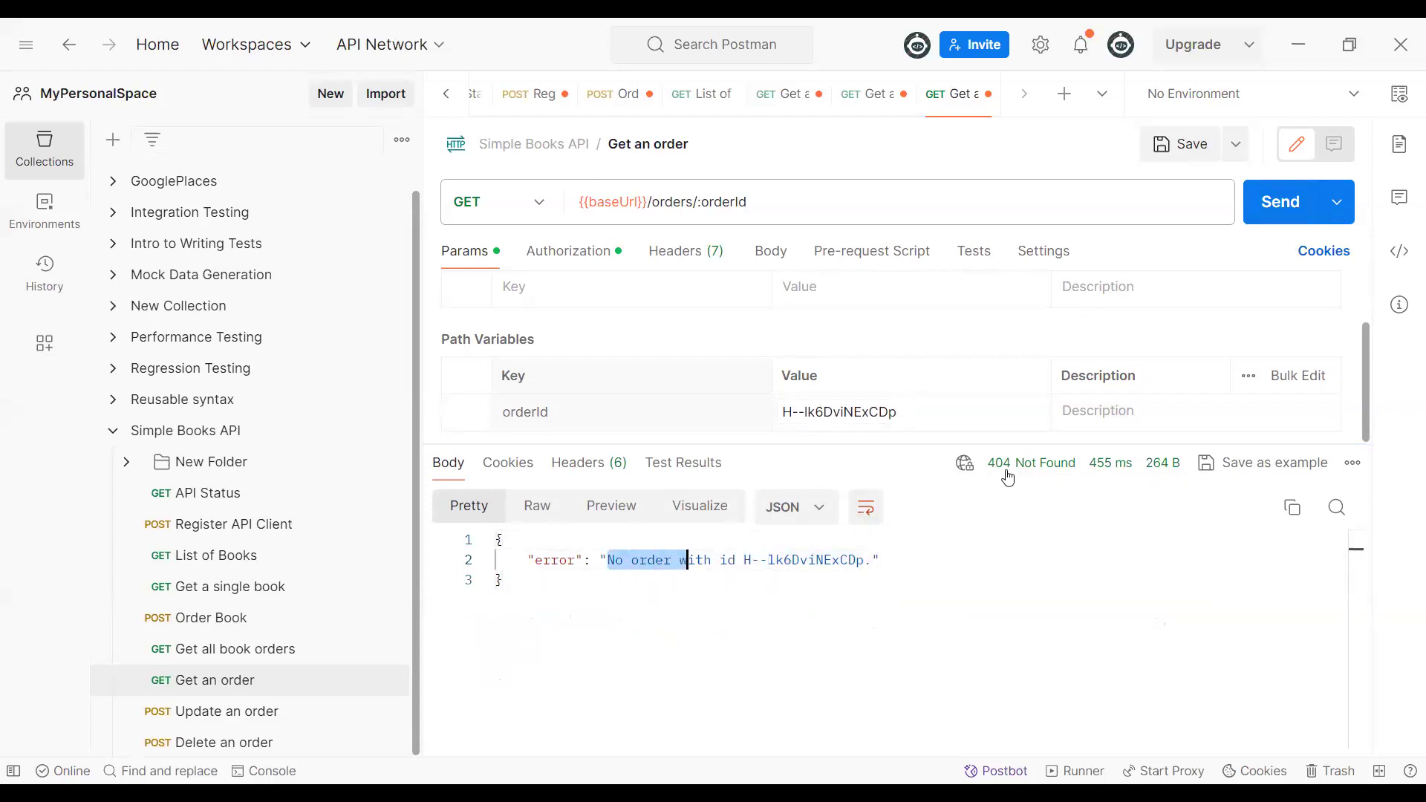
left_click(796, 700)
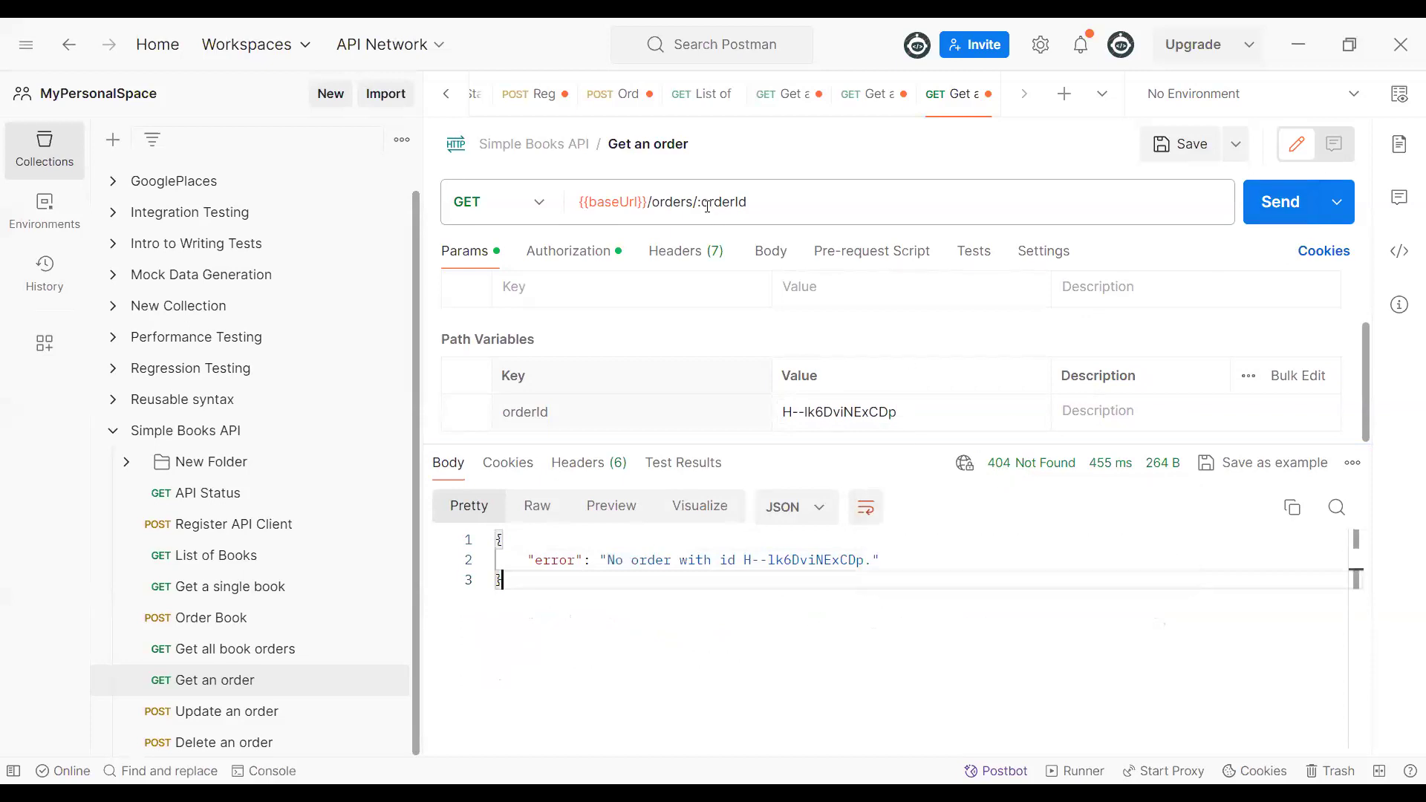
- Replace the :orderId placeholder in the Get an order URL with the created order's full ID and send the request
left_click_drag(698, 201, 757, 200)
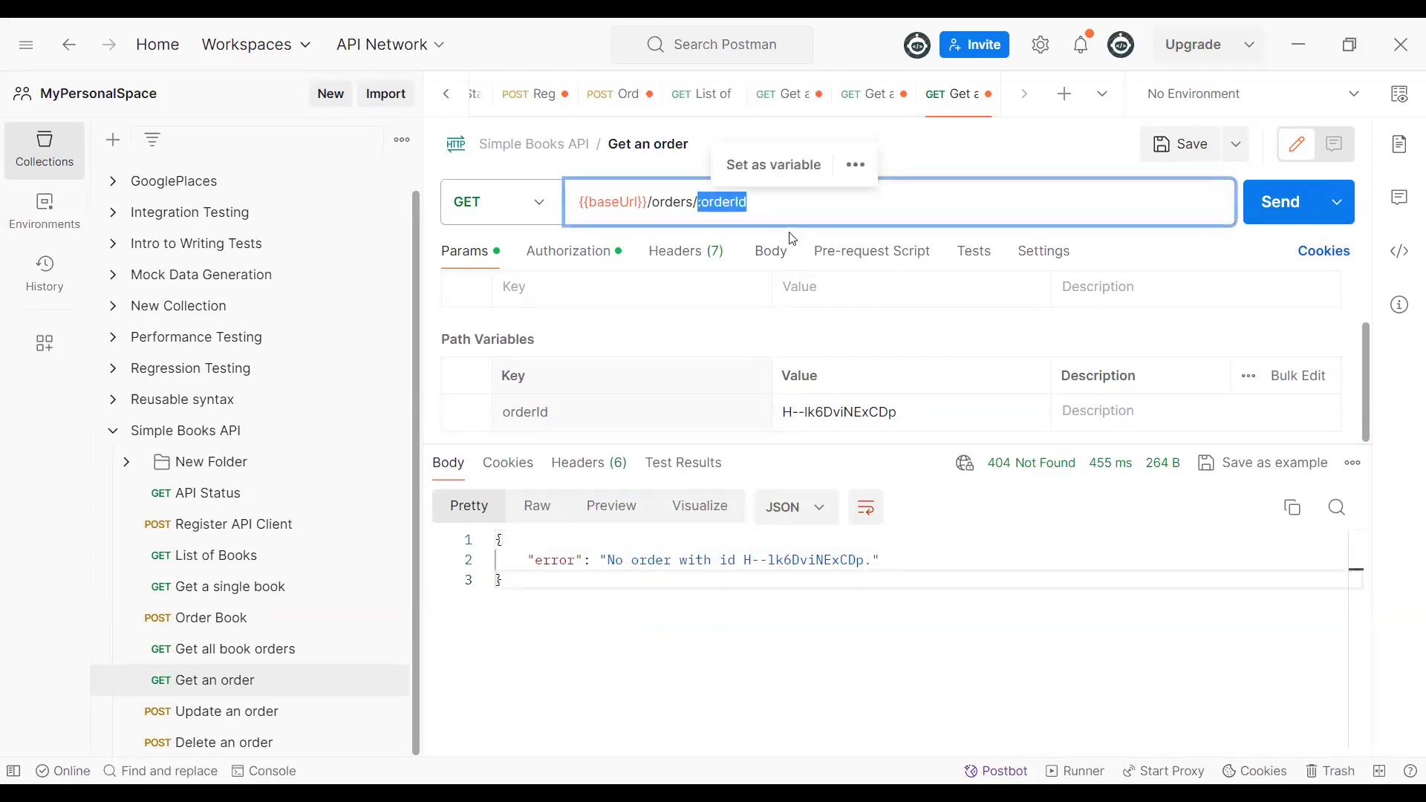
type("H--lk6DviNExCDpw9SBos")
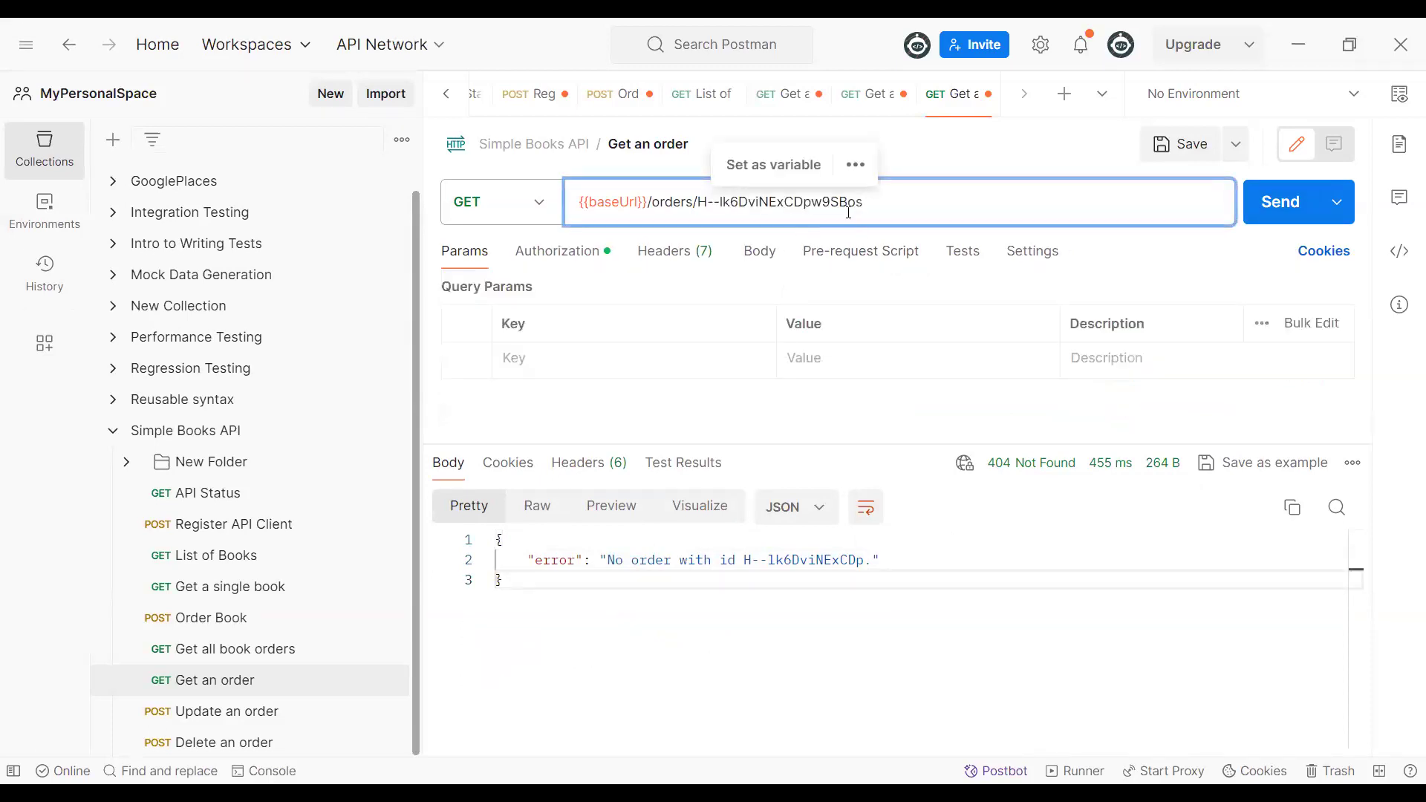
left_click(1293, 205)
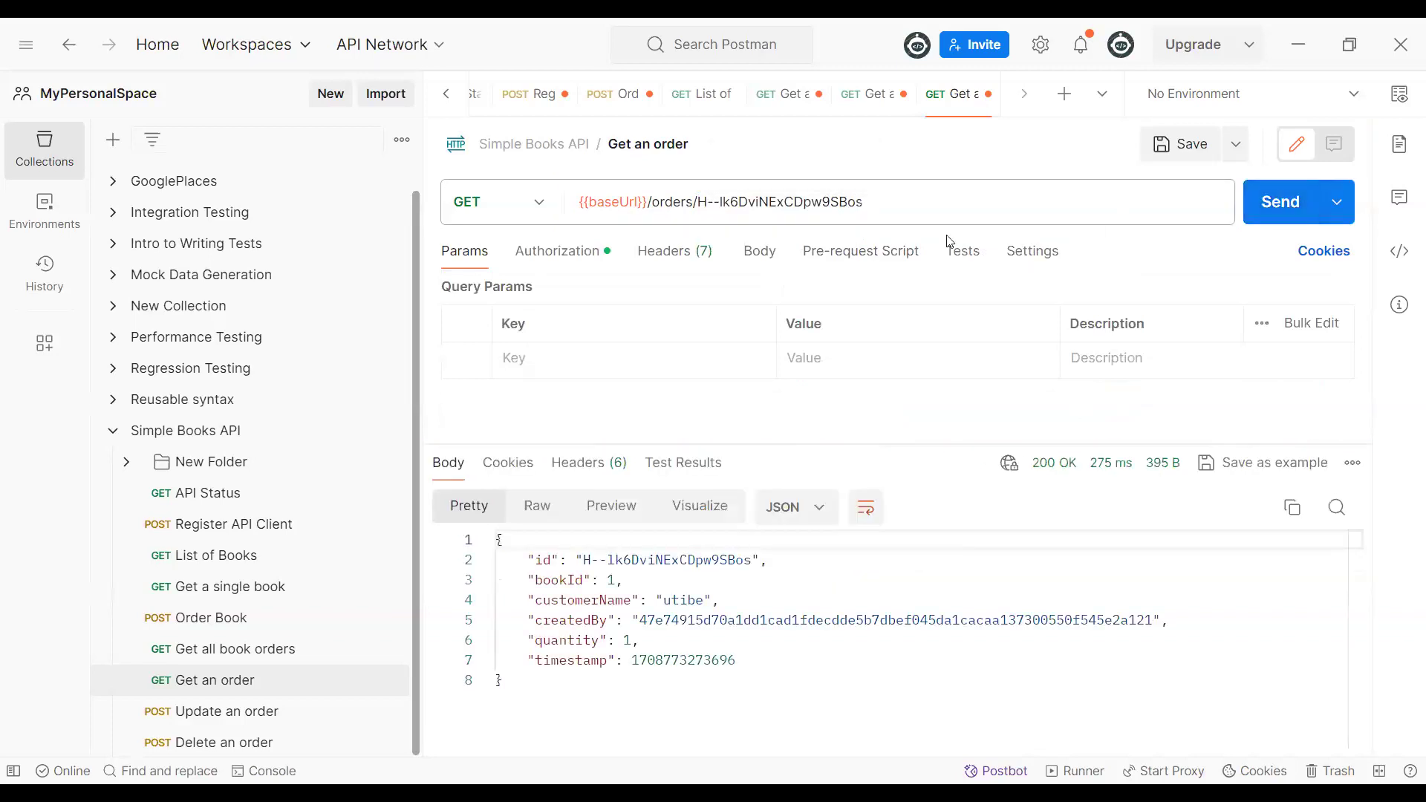
- Delete the last five characters of the order ID in the Get an order URL and resend the request
left_click(698, 202)
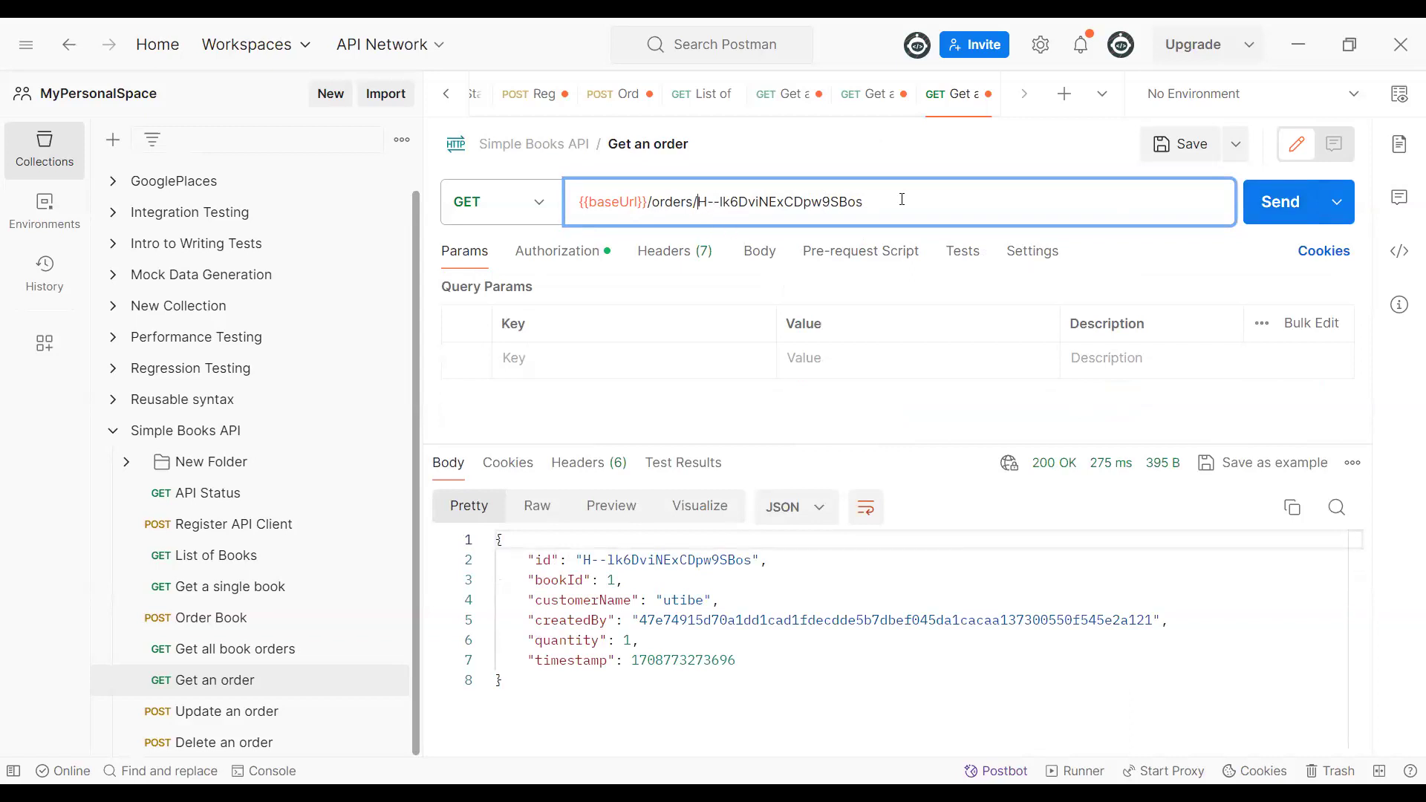
key("BackSpace")
key("BackSpace")
key("BackSpace")
key("BackSpace")
key("BackSpace")
left_click(1253, 221)
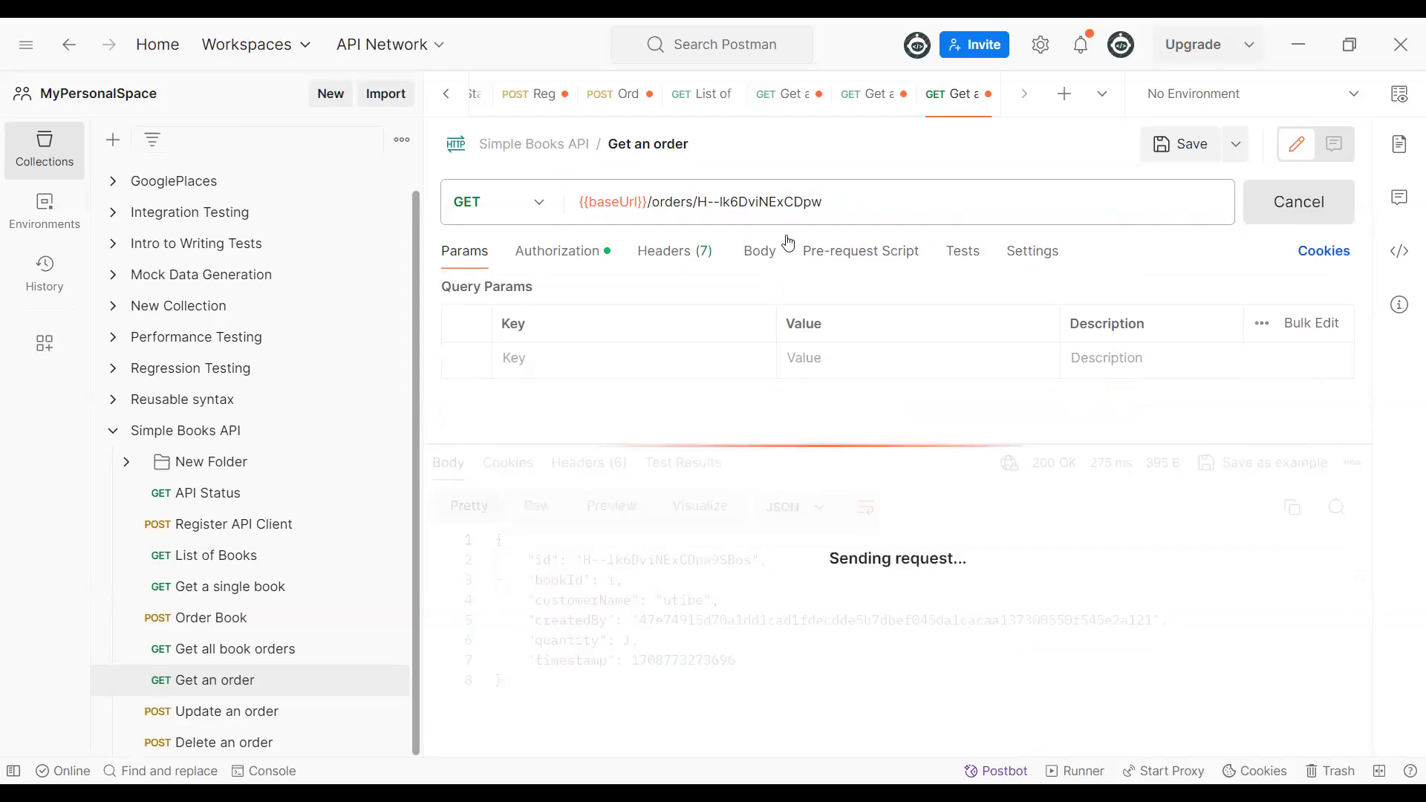
- Highlight the /orders path with its order ID after {{baseUrl}} and compare it with the response status and error
left_click_drag(649, 202, 823, 202)
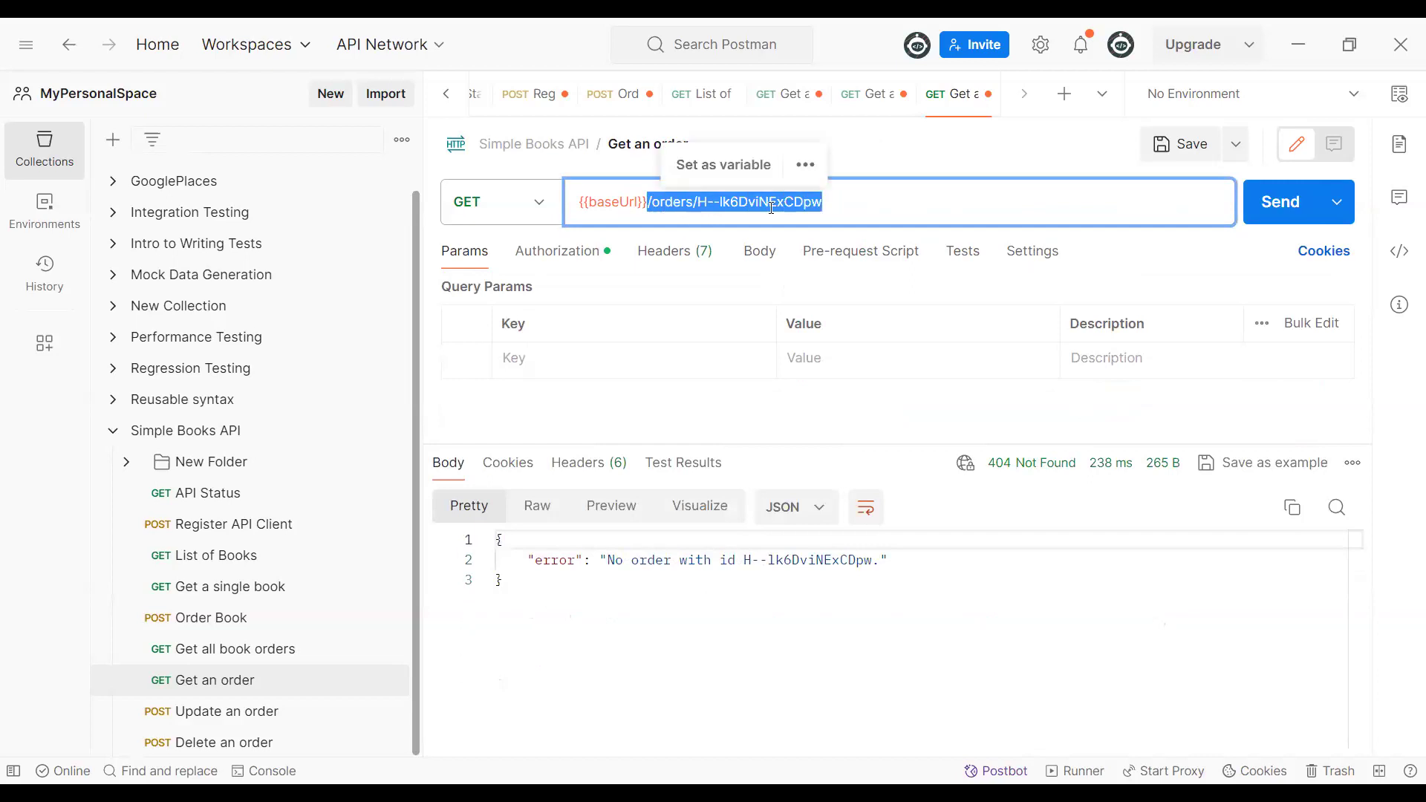
left_click(839, 210)
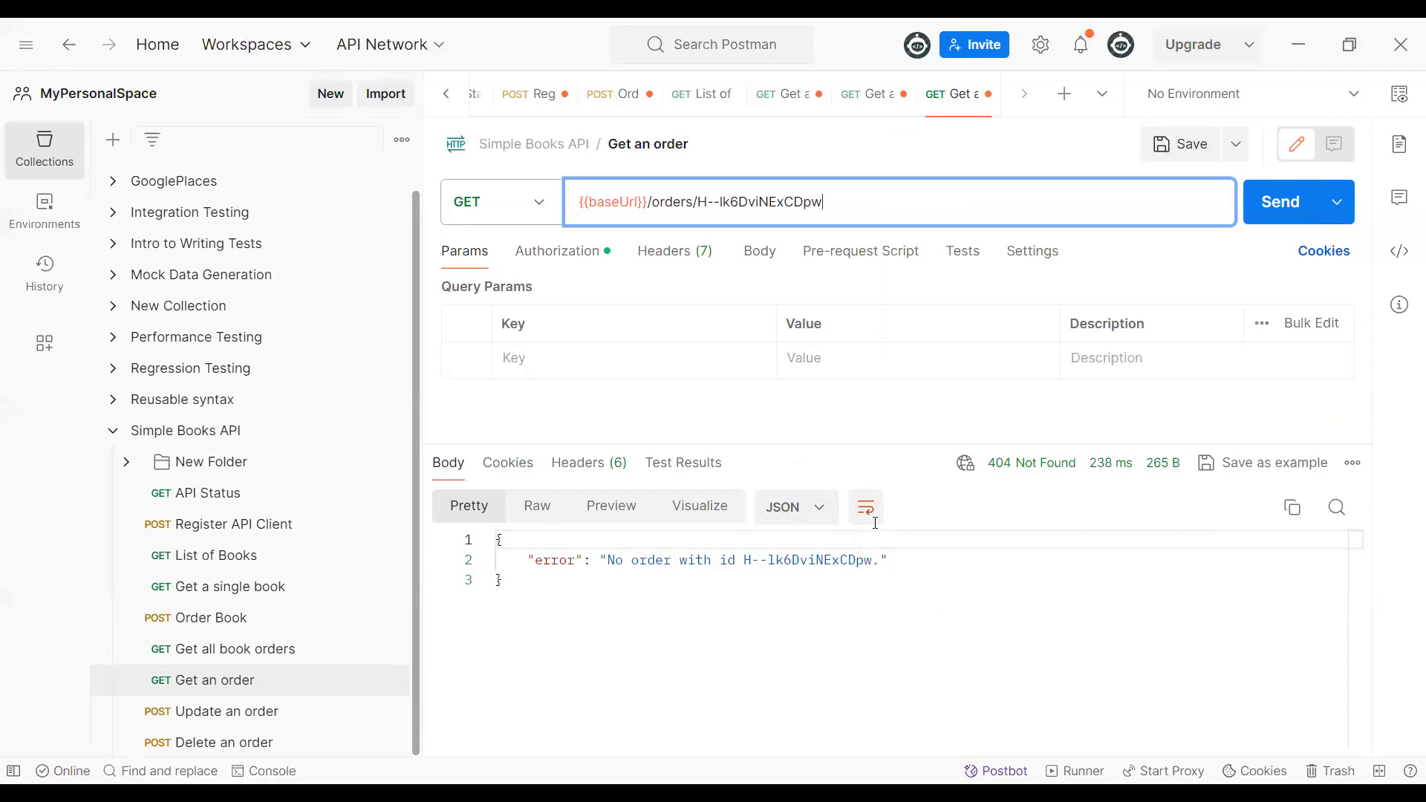
left_click_drag(649, 202, 908, 218)
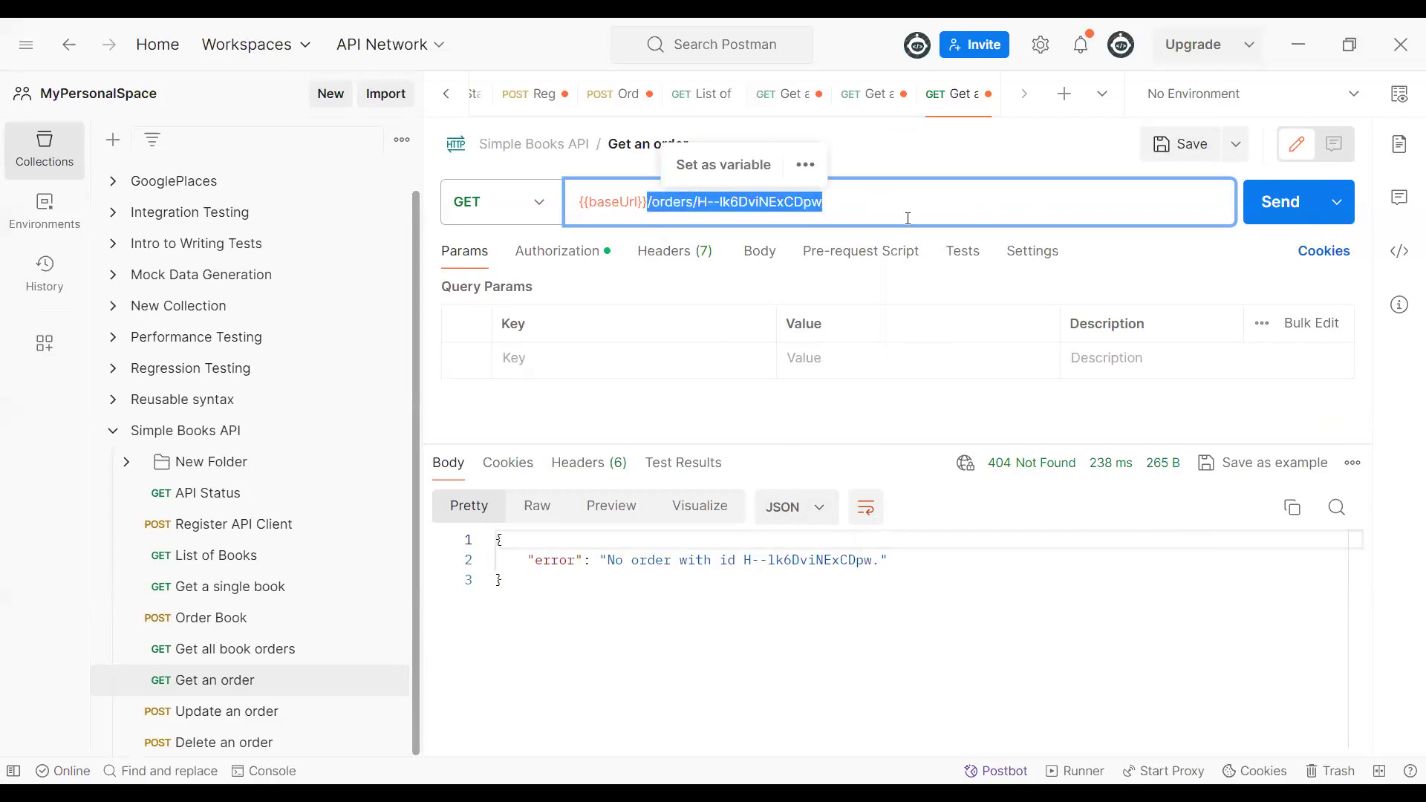
left_click(649, 201)
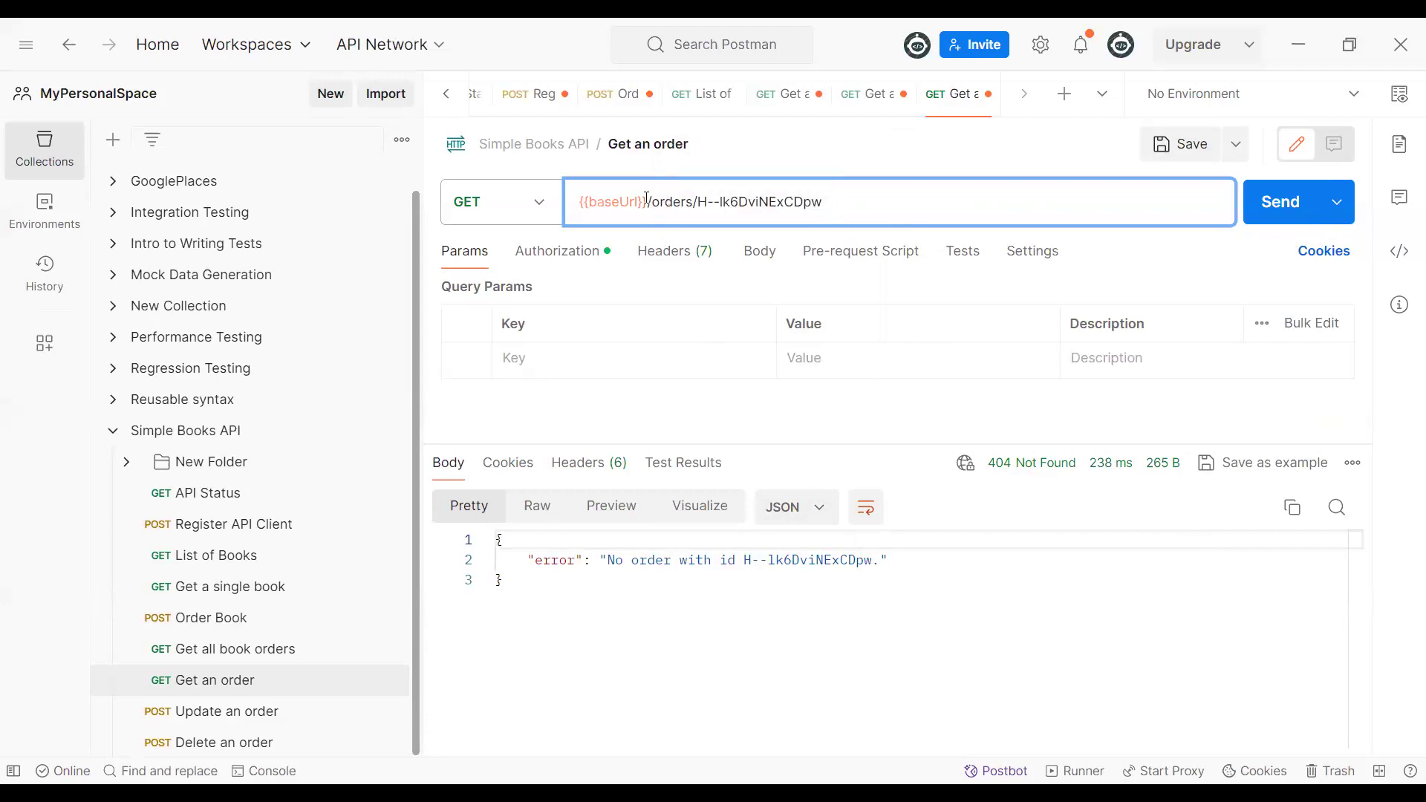
left_click_drag(649, 201, 831, 201)
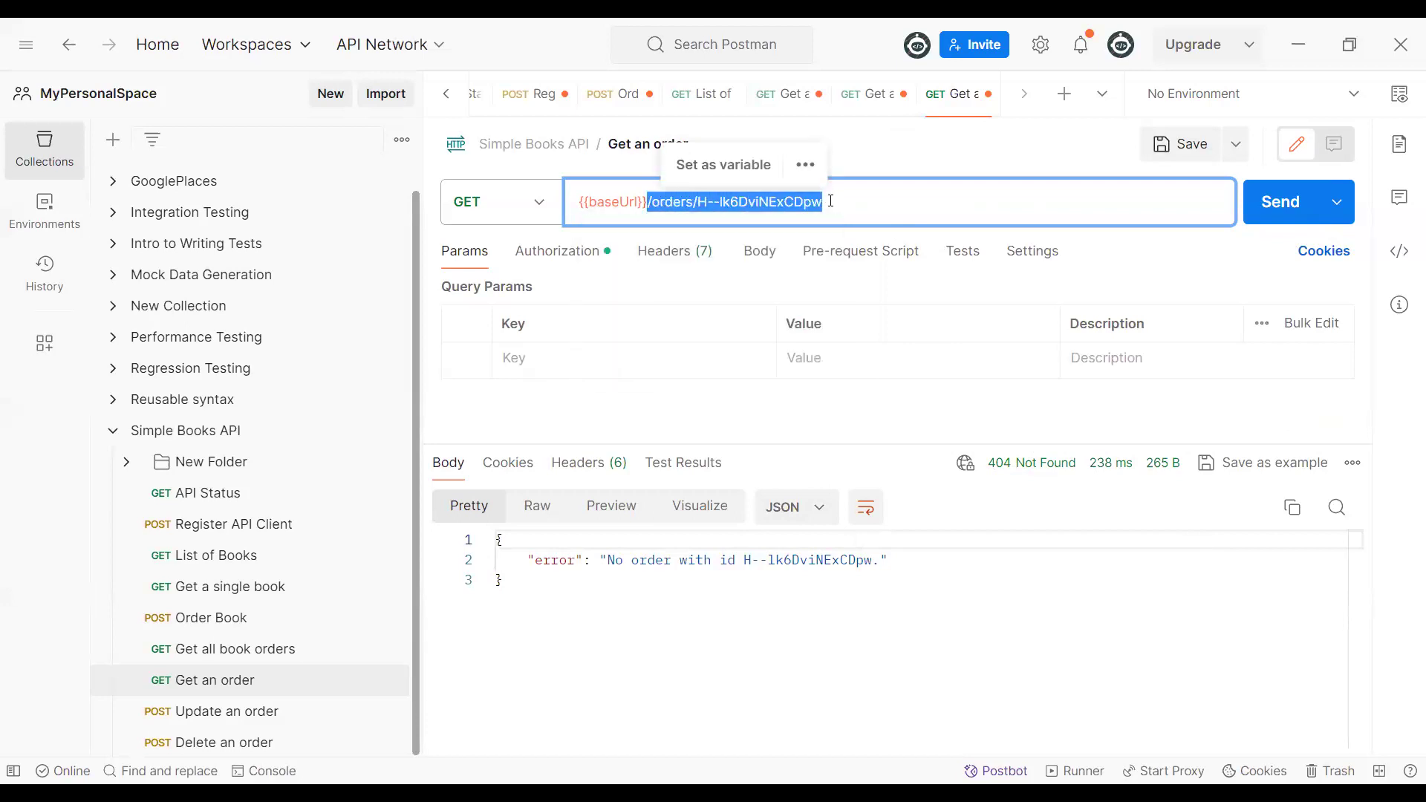
left_click(650, 202)
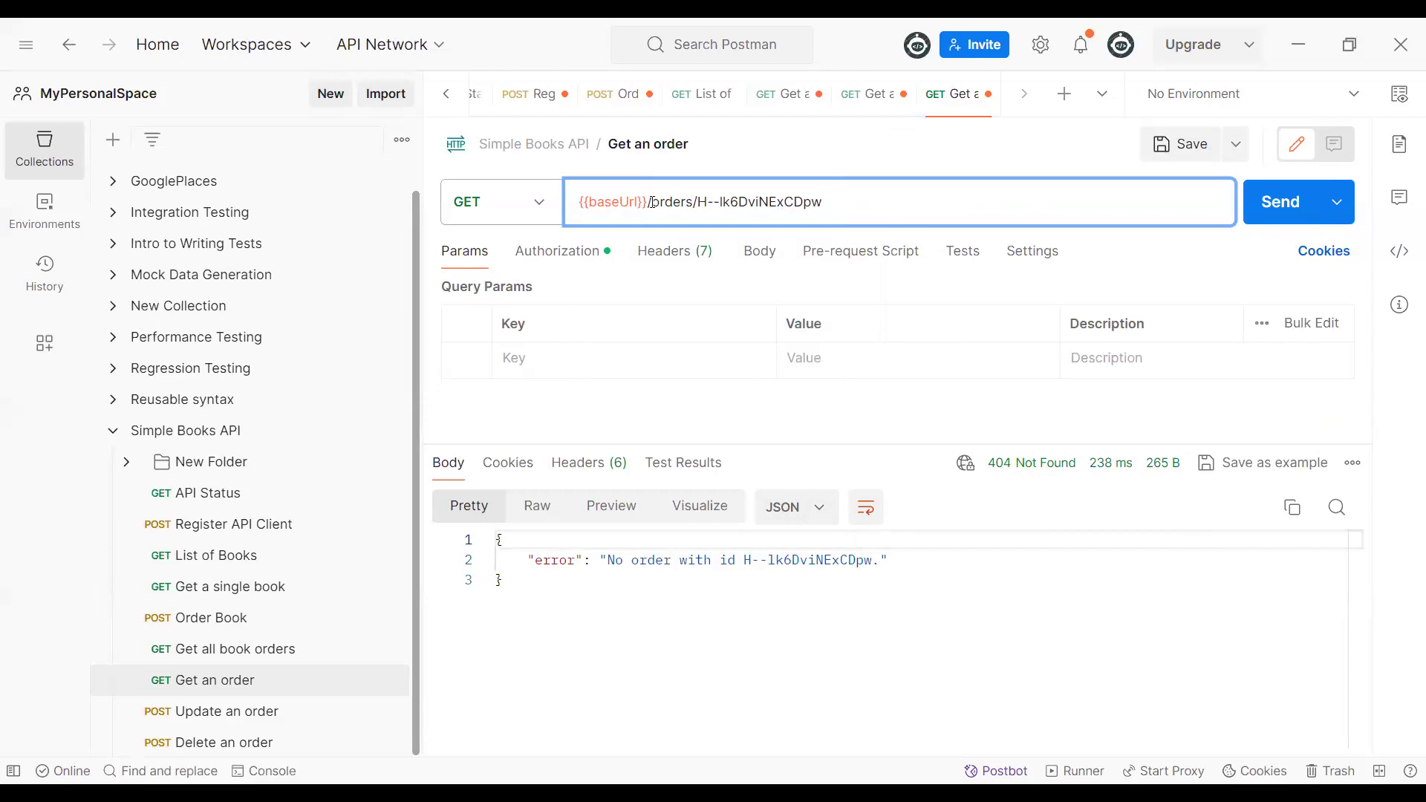
left_click_drag(649, 202, 850, 202)
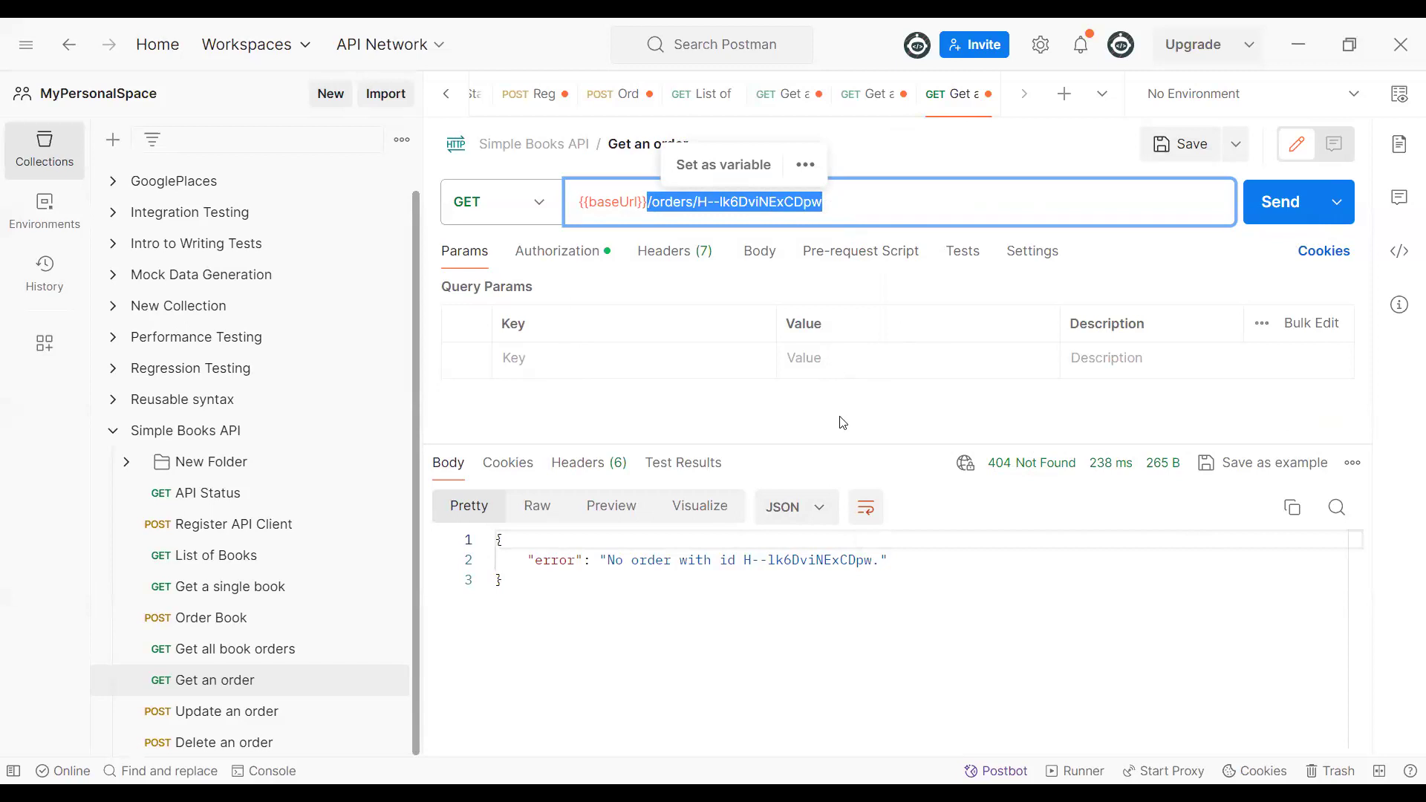
left_click(837, 212)
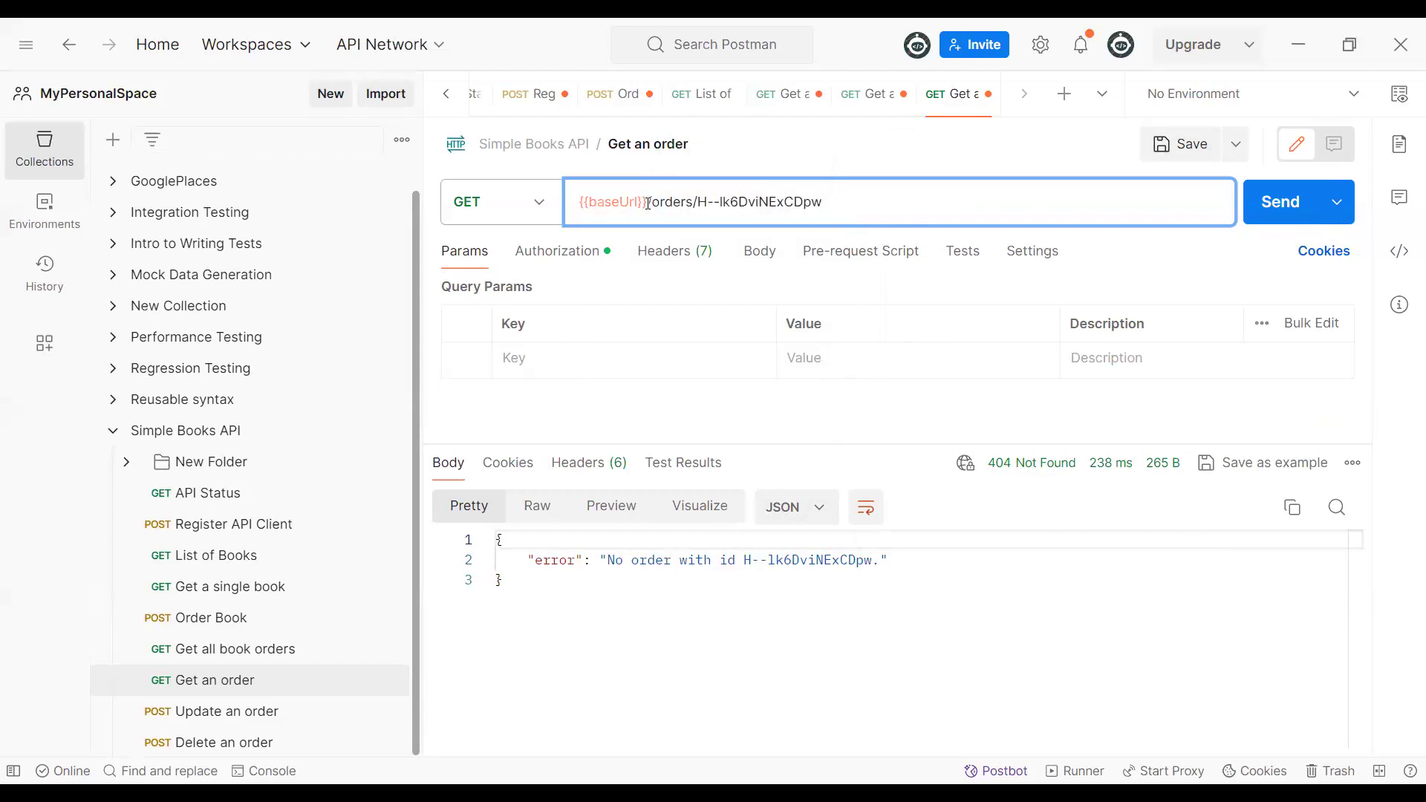
left_click_drag(647, 201, 820, 202)
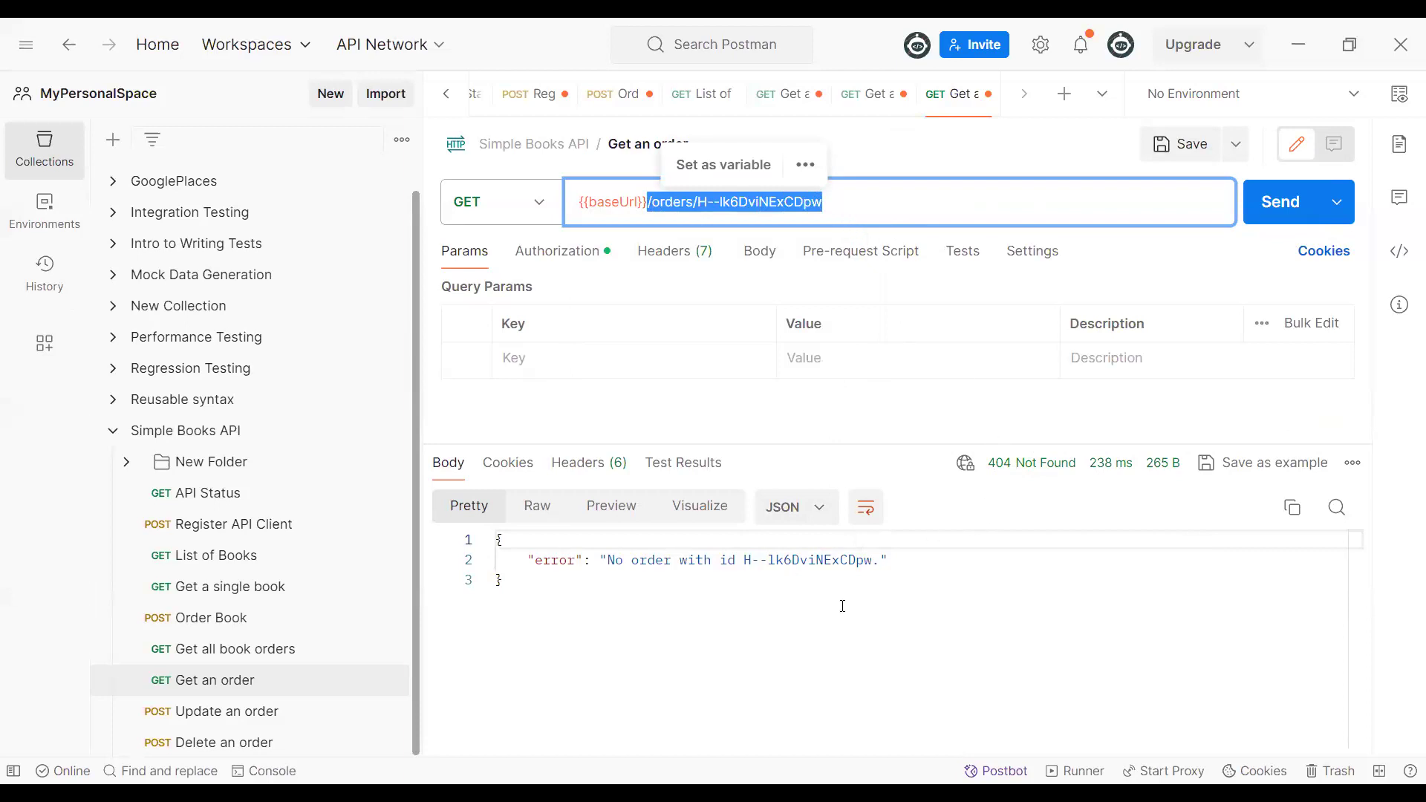
left_click(865, 221)
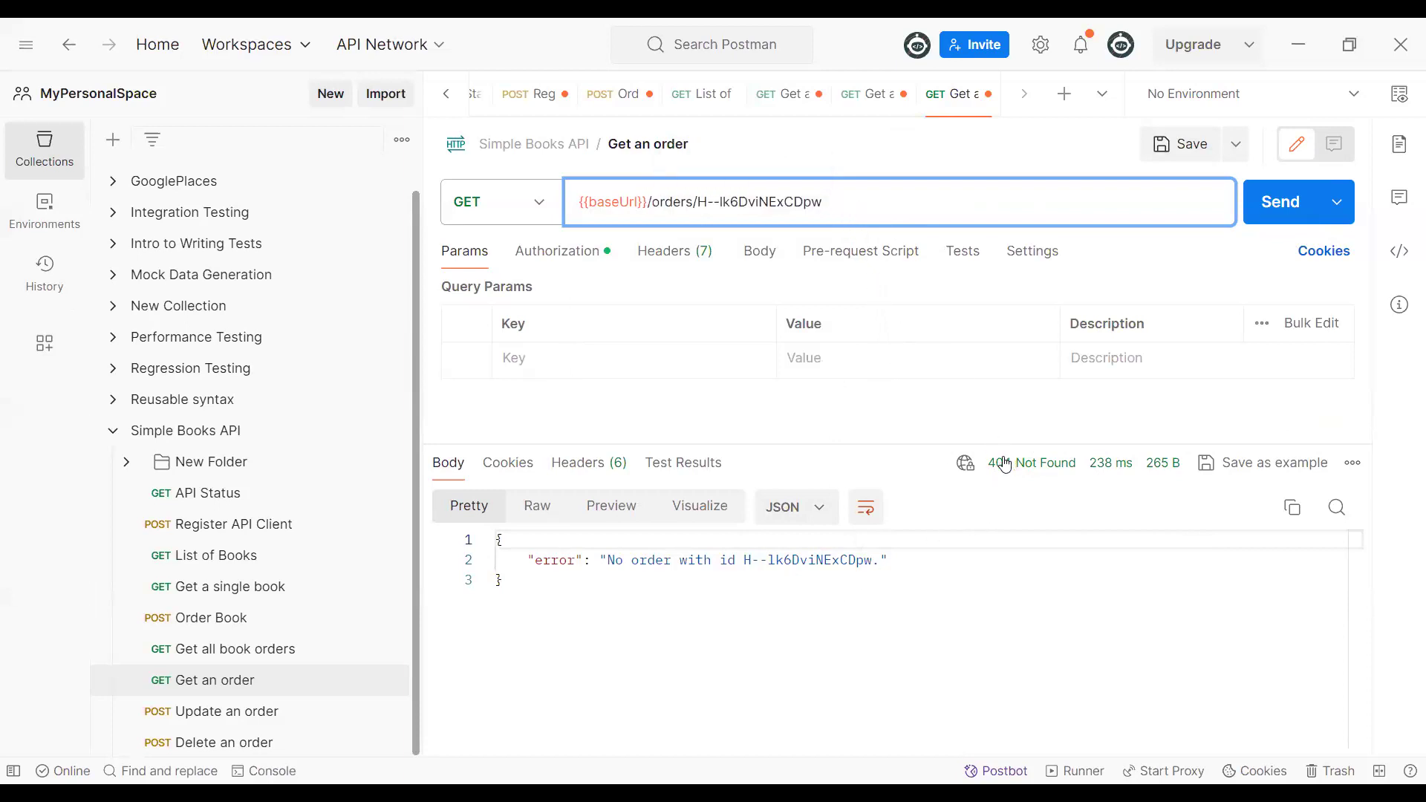
left_click_drag(647, 202, 855, 202)
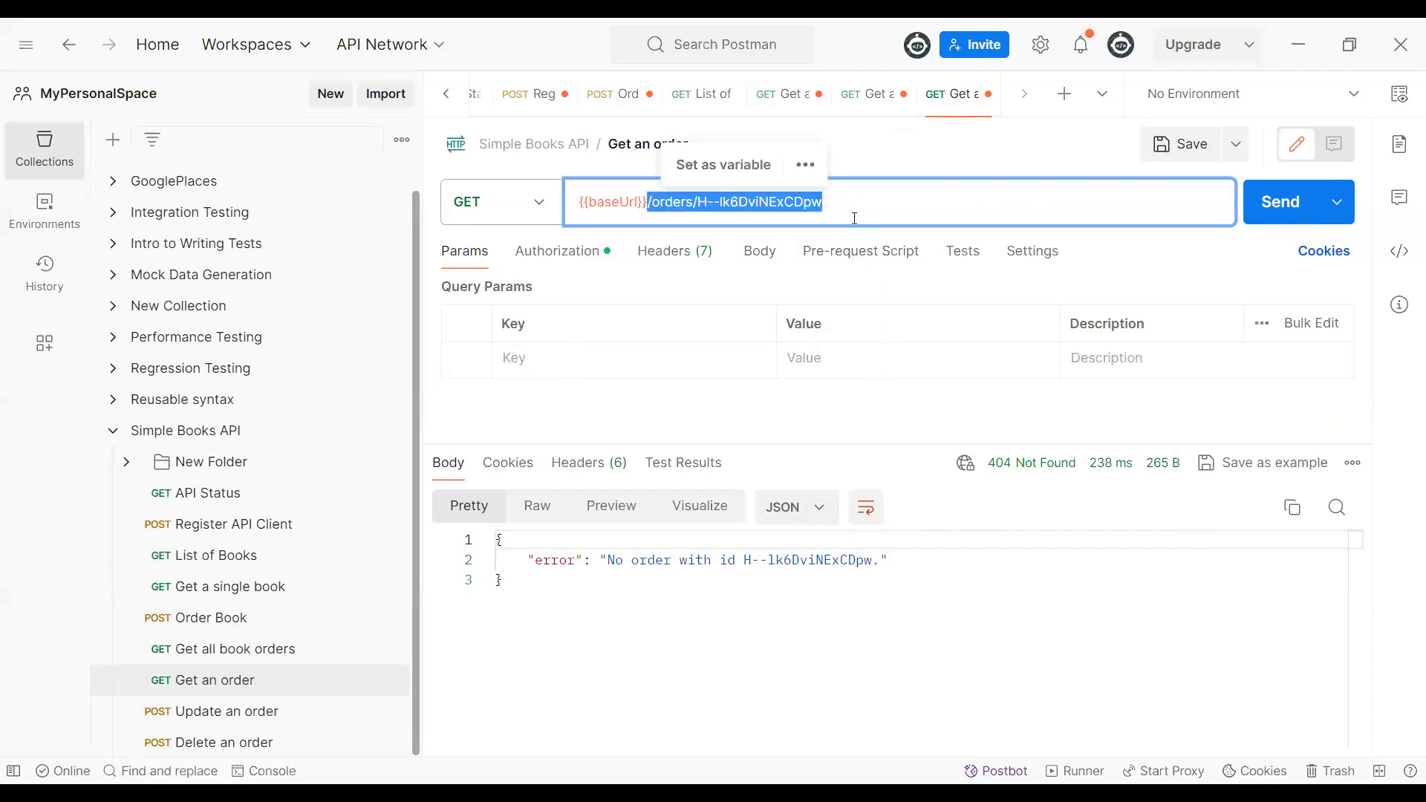
left_click(824, 211)
left_click_drag(648, 202, 894, 205)
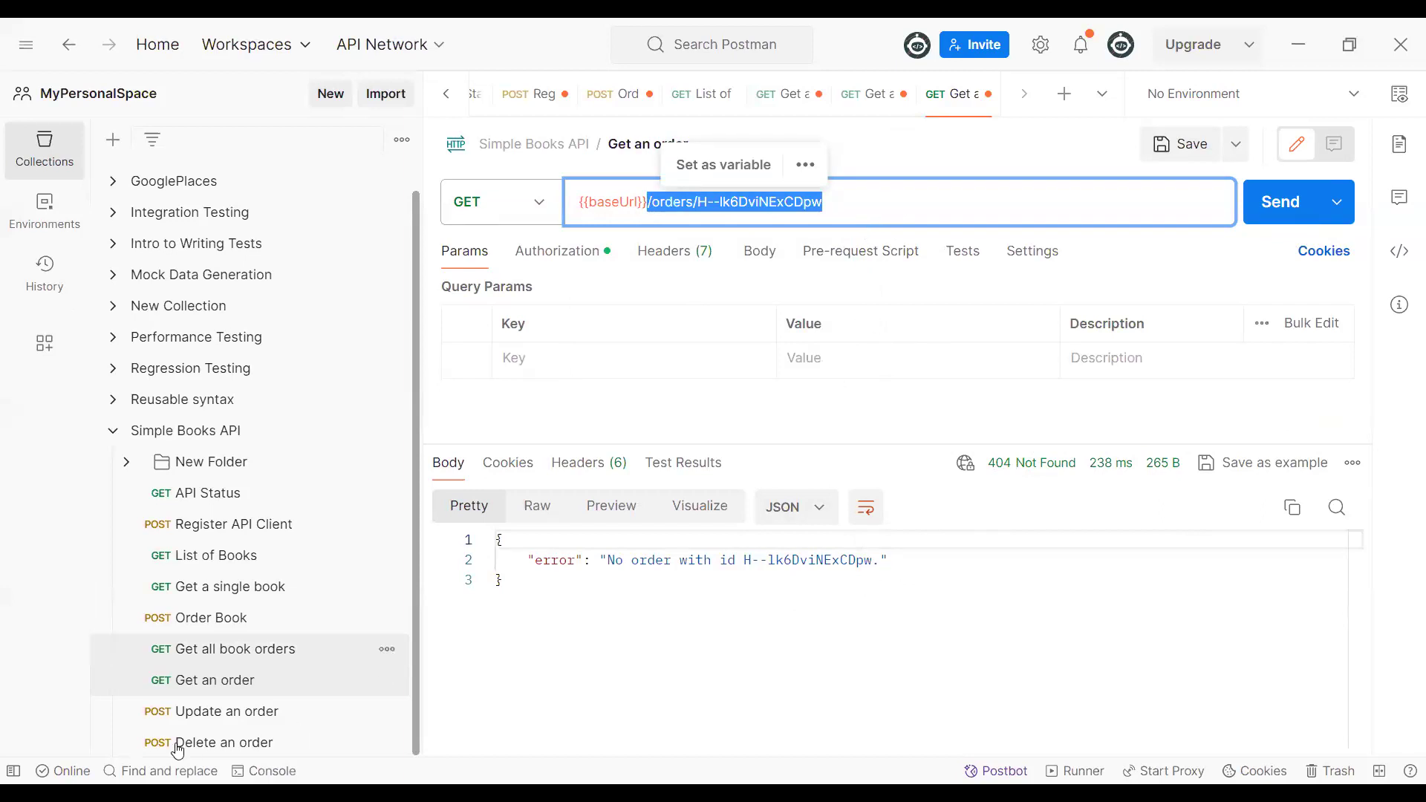
- Open the Update an order request and set bookId to 5 in its JSON body
left_click(211, 715)
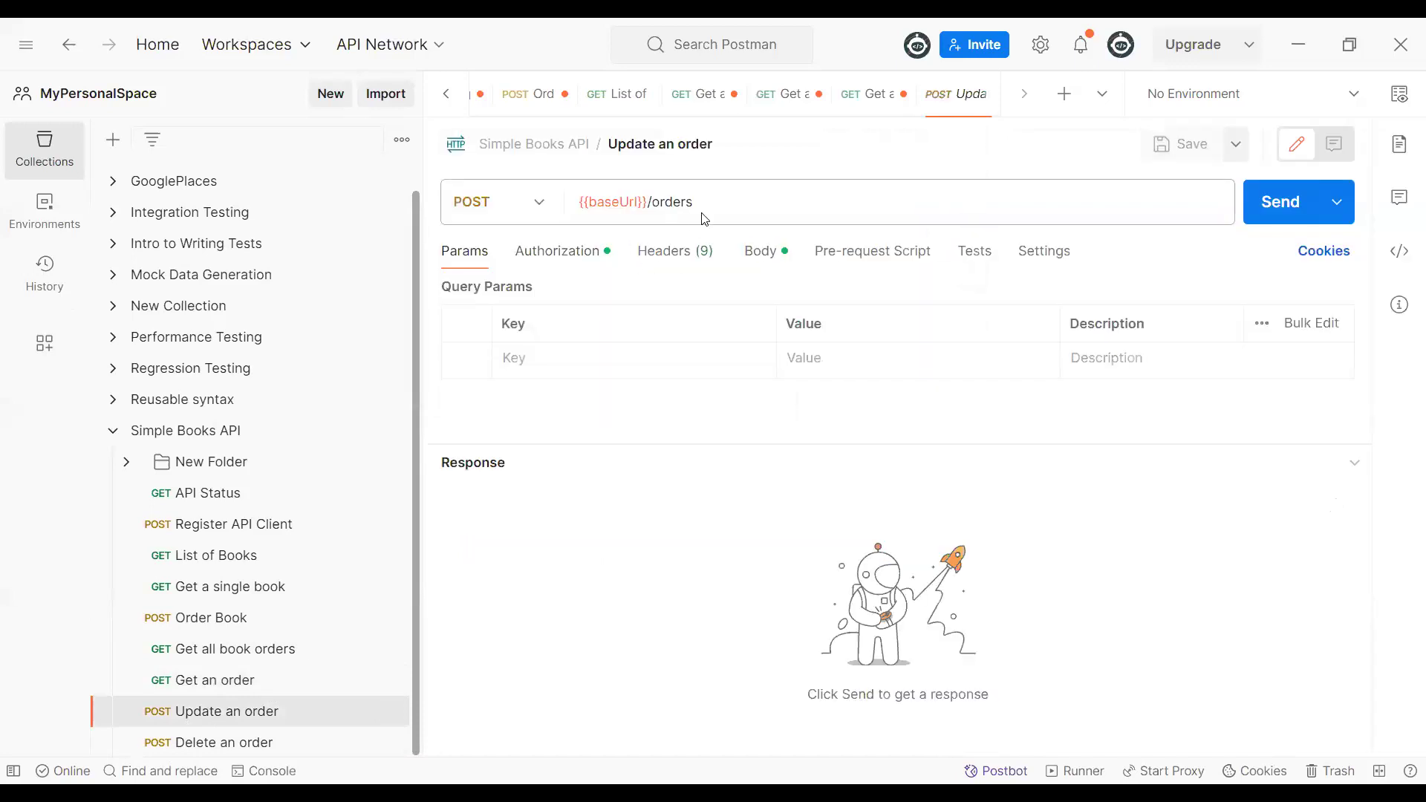
left_click(773, 254)
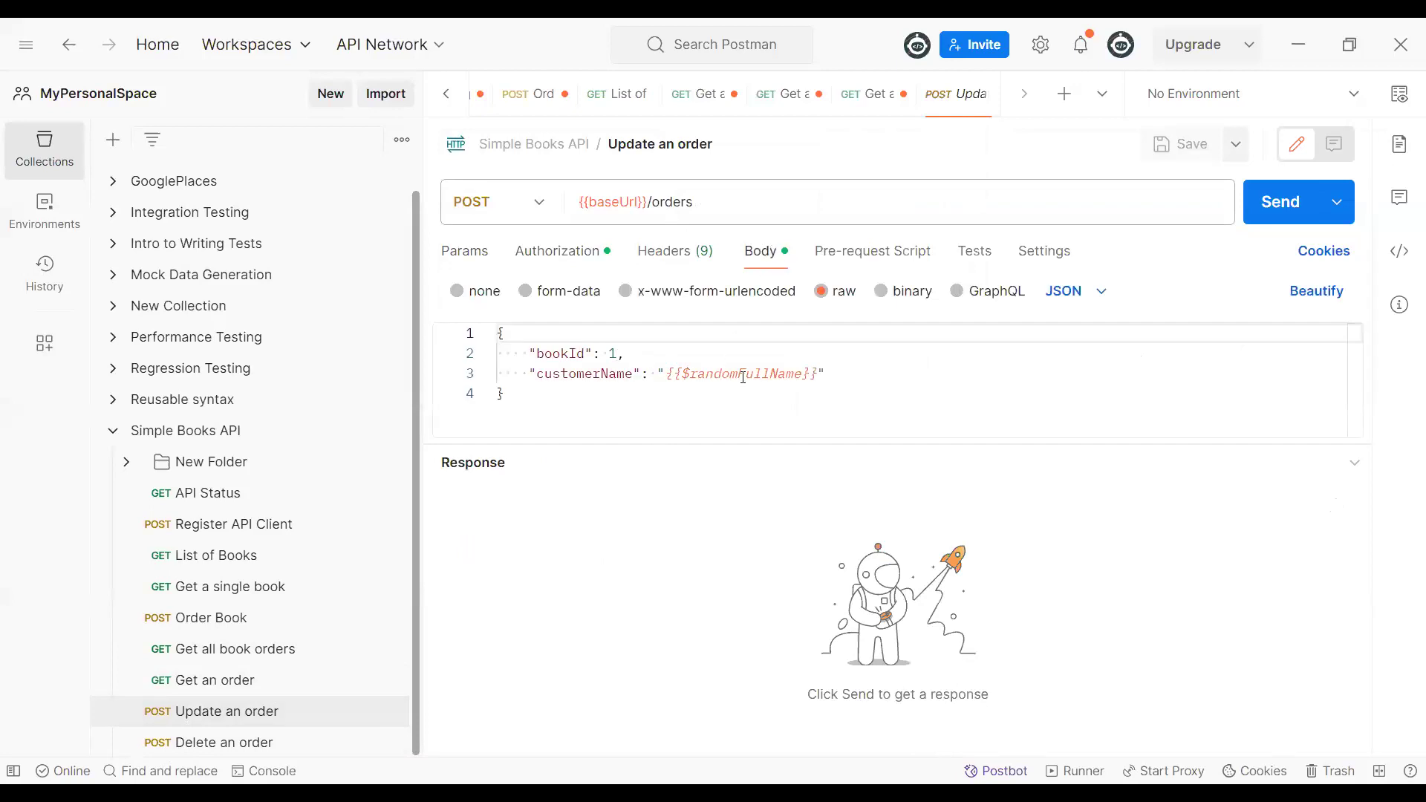
left_click(616, 355)
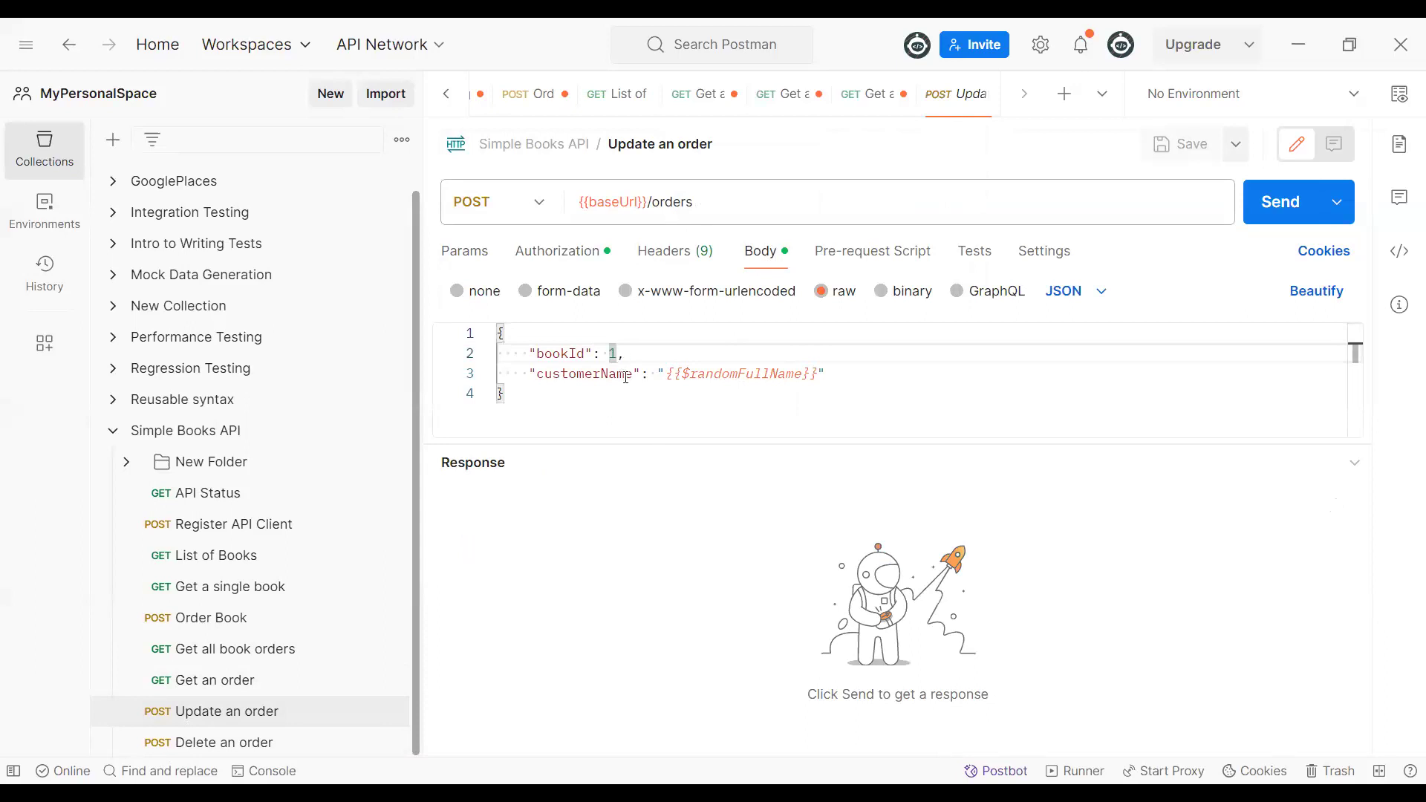
key("BackSpace")
type("5,")
- Replace the {{$randomFullName}} value of customerName with the customer's first name and send the Update an order request
left_click_drag(666, 374, 814, 376)
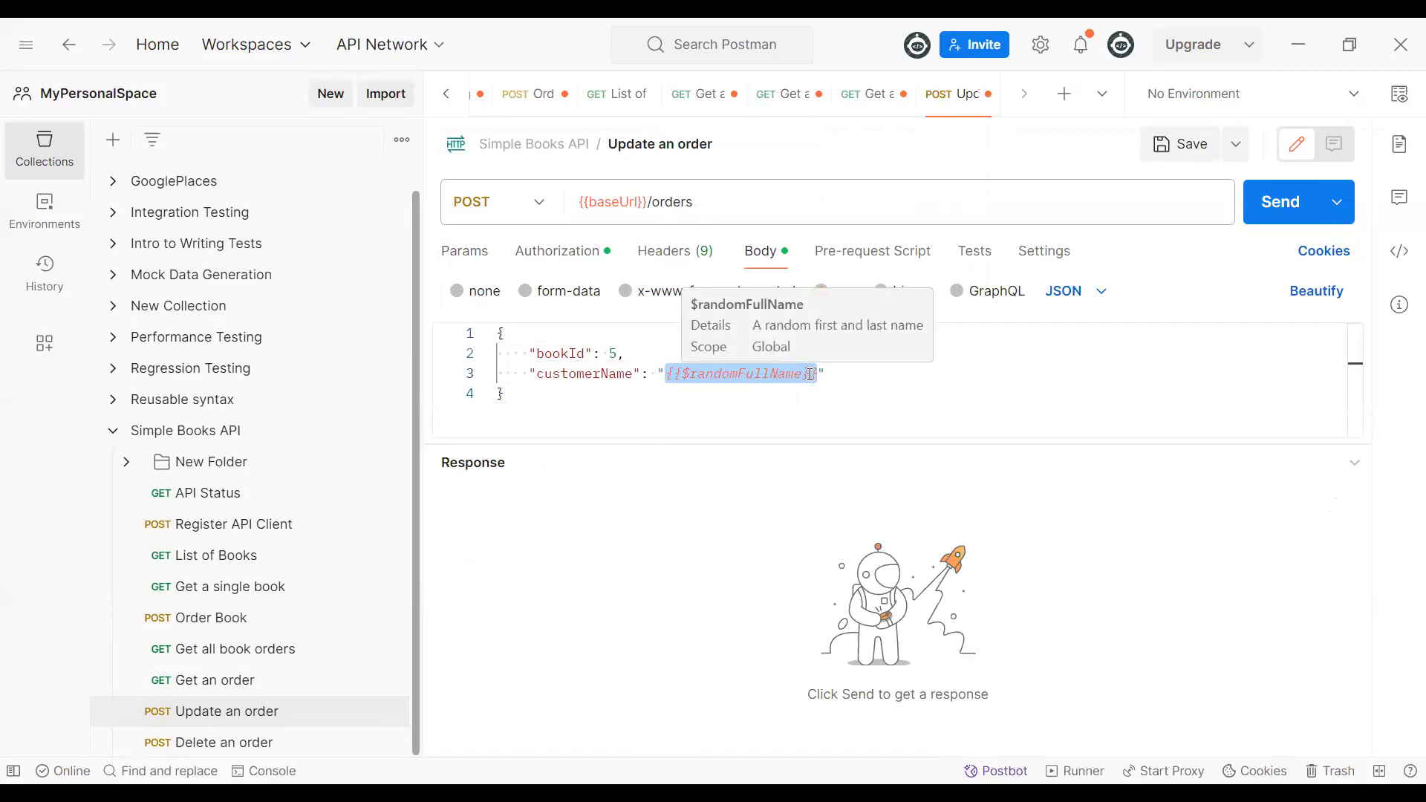
key("BackSpace")
type("tina")
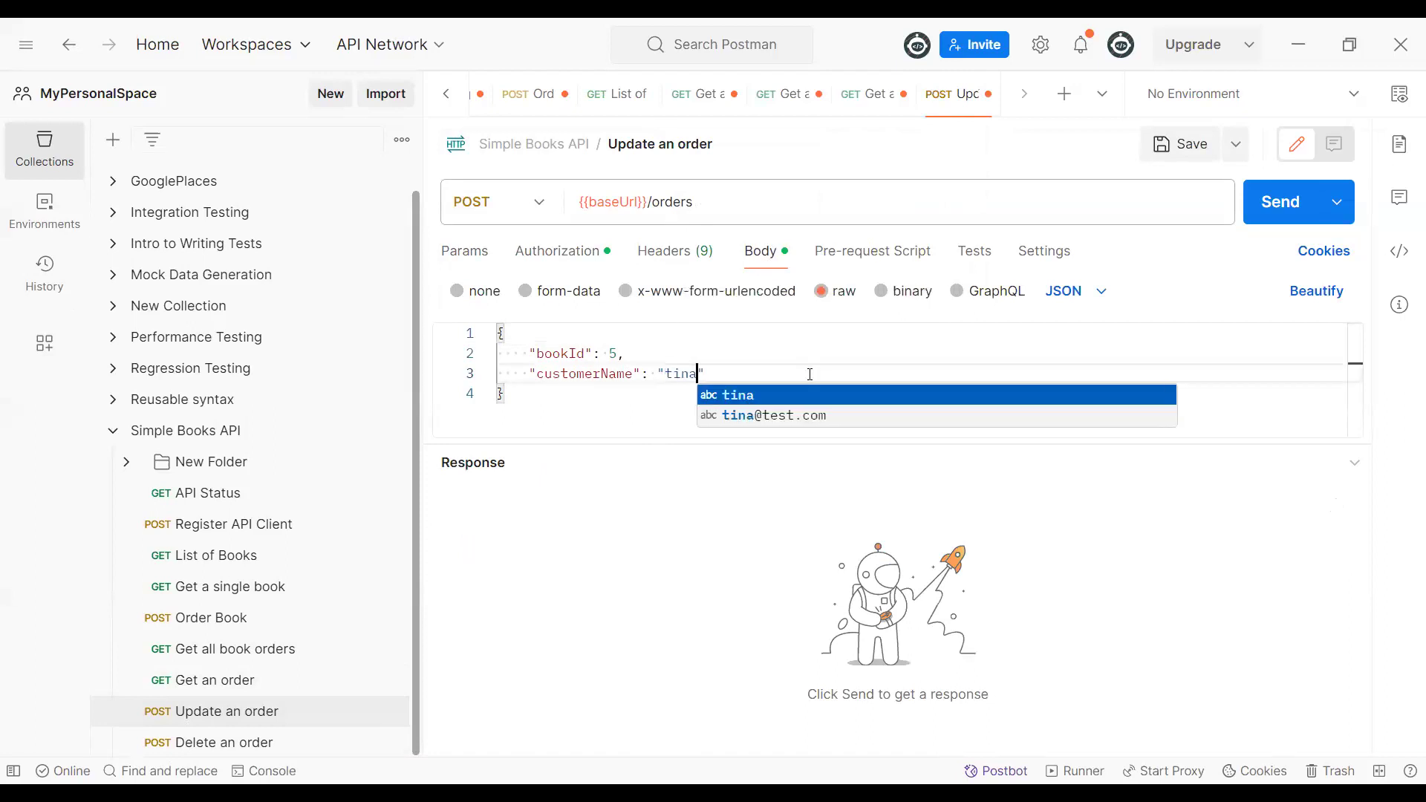
key("BackSpace")
key("BackSpace")
key("BackSpace")
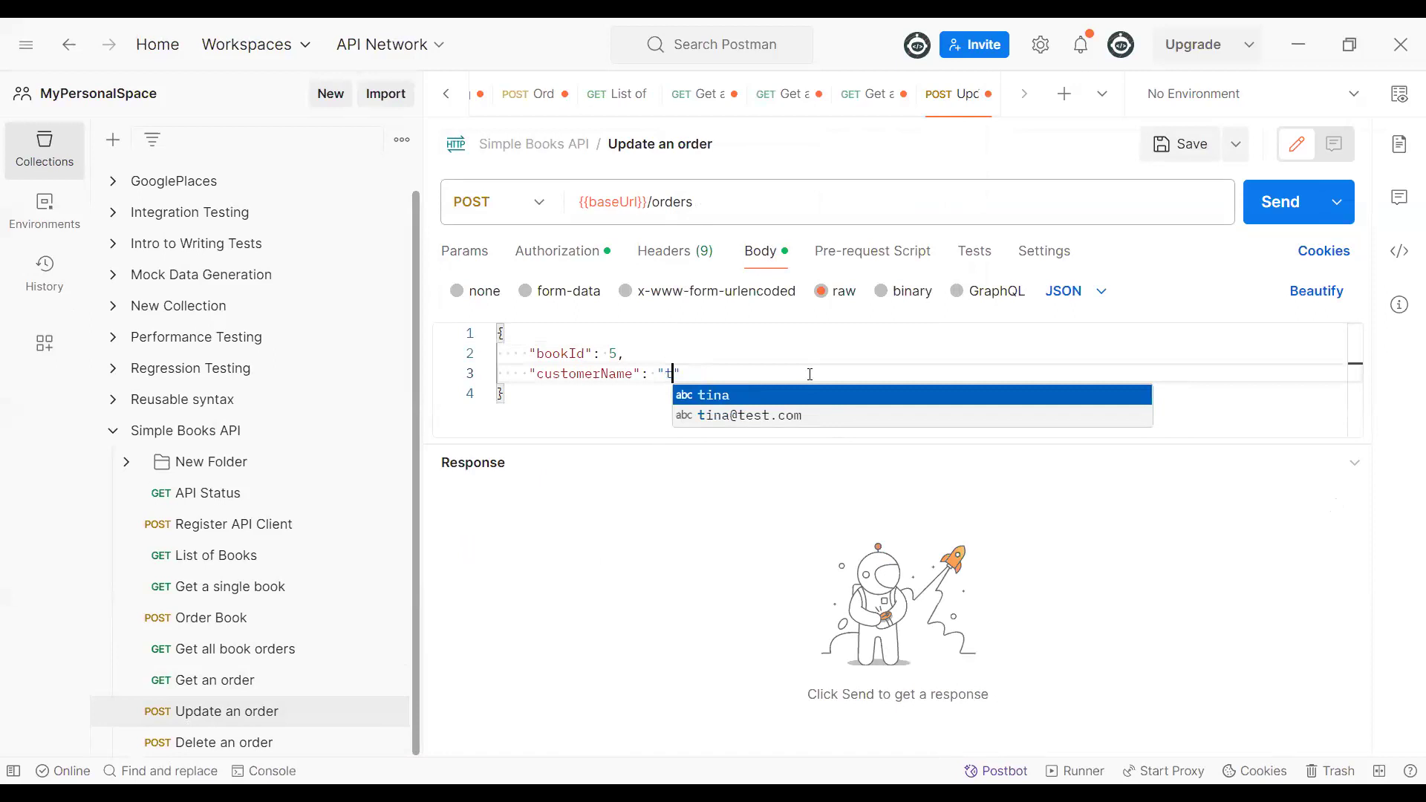
key("BackSpace")
type("viv")
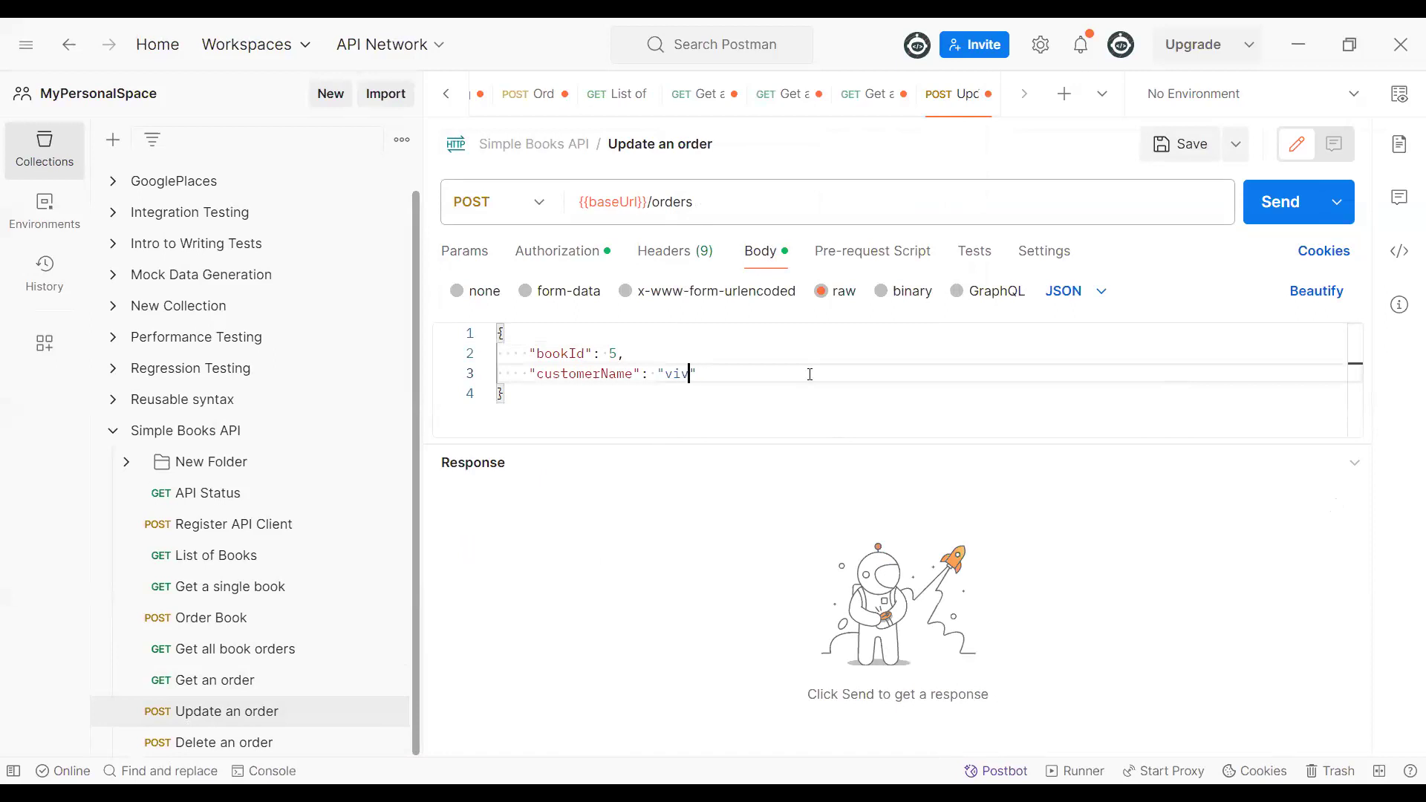
key("BackSpace")
type("ckie")
left_click(1270, 216)
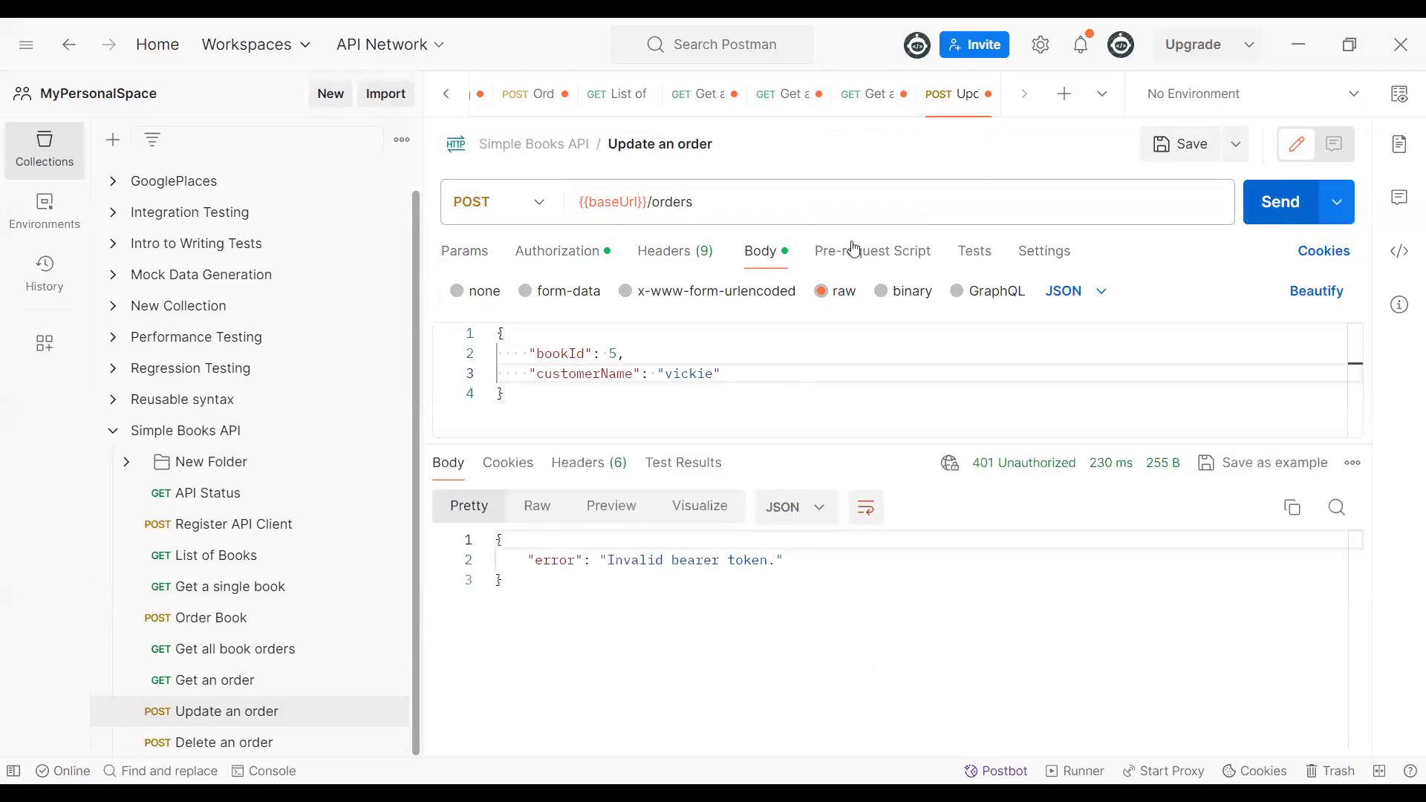
- Replace the {{accessToken}} bearer token of Update an order with the copied access token and resend the request
left_click(574, 259)
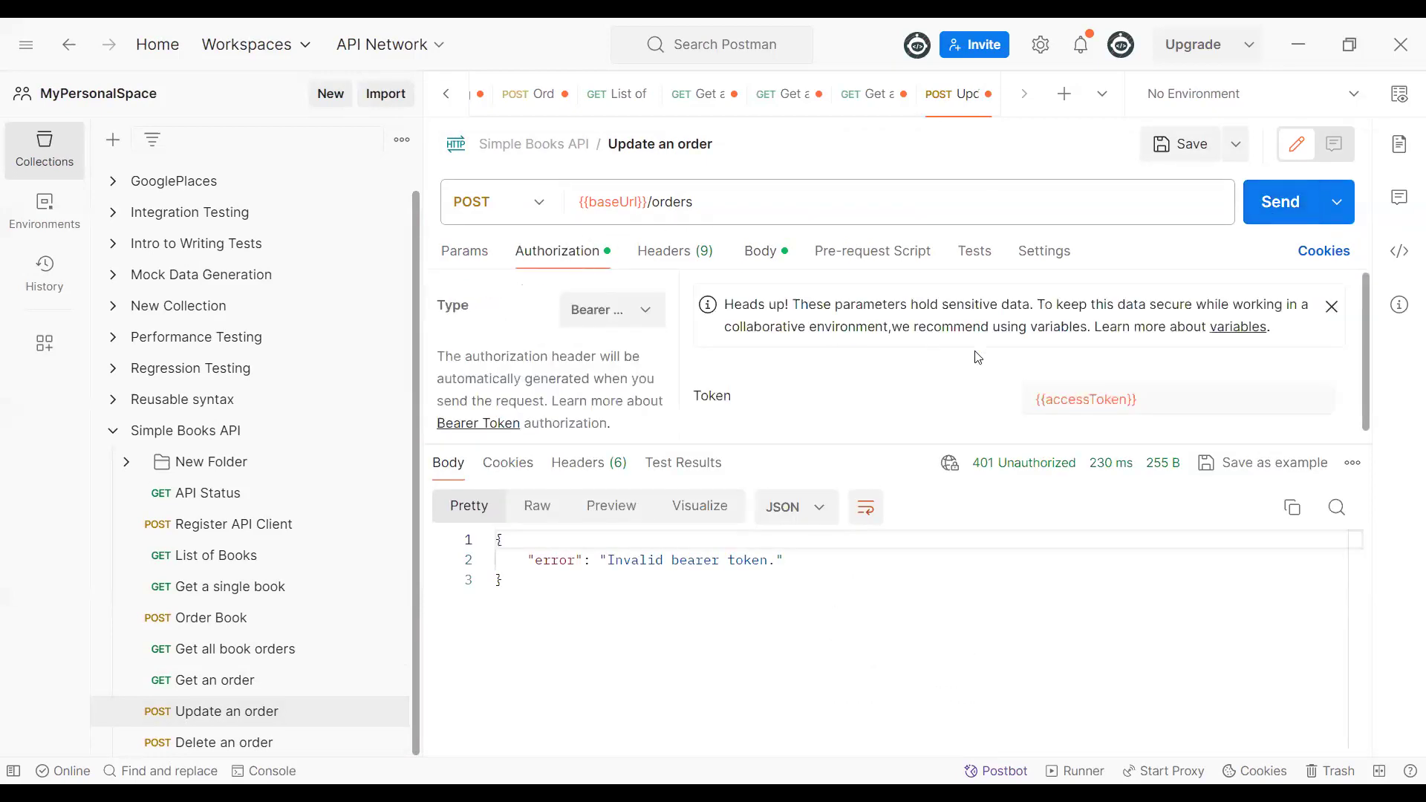
left_click_drag(1142, 399, 1034, 413)
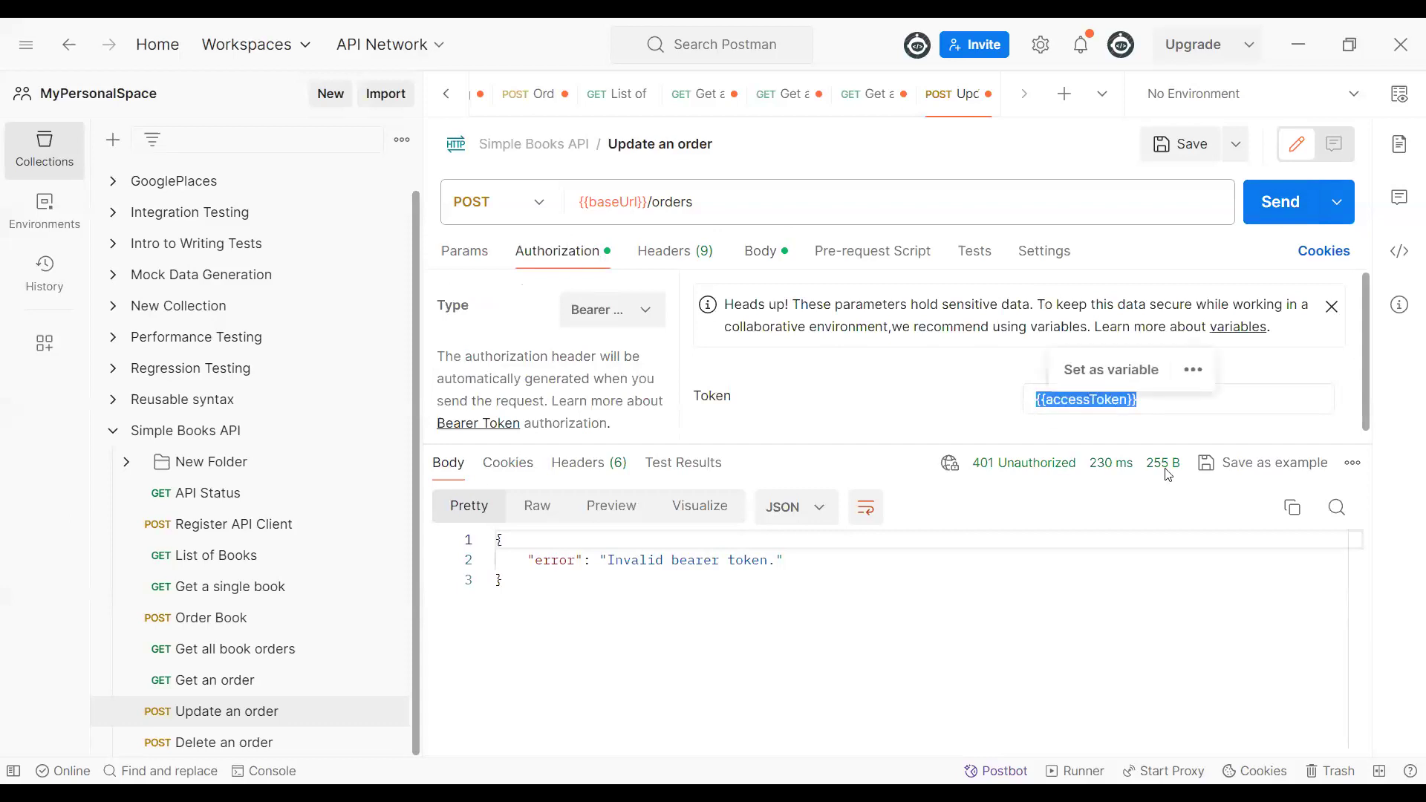
key("ctrl+v")
left_click(1271, 214)
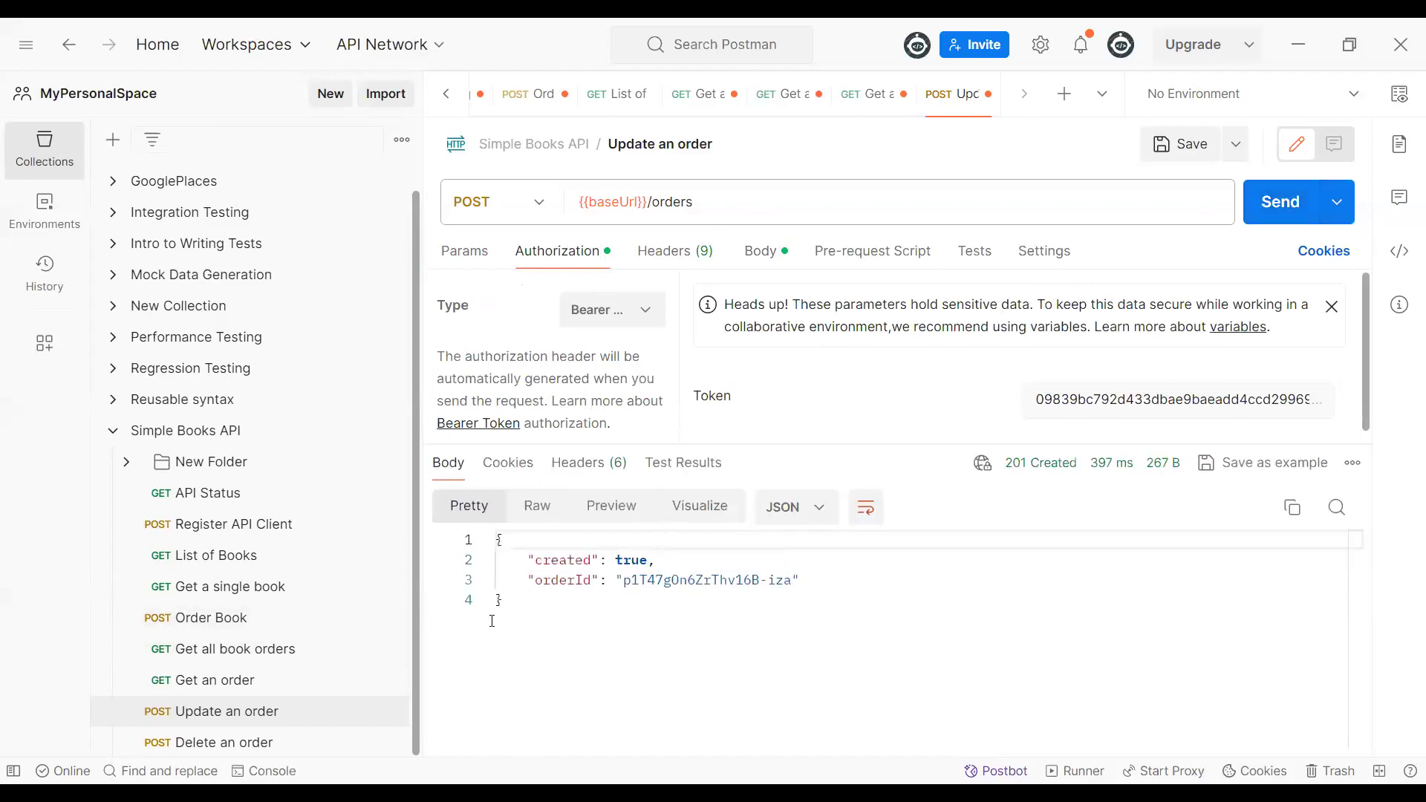
- Change the HTTP method of the Update an order request to PATCH
left_click(541, 205)
left_click(509, 368)
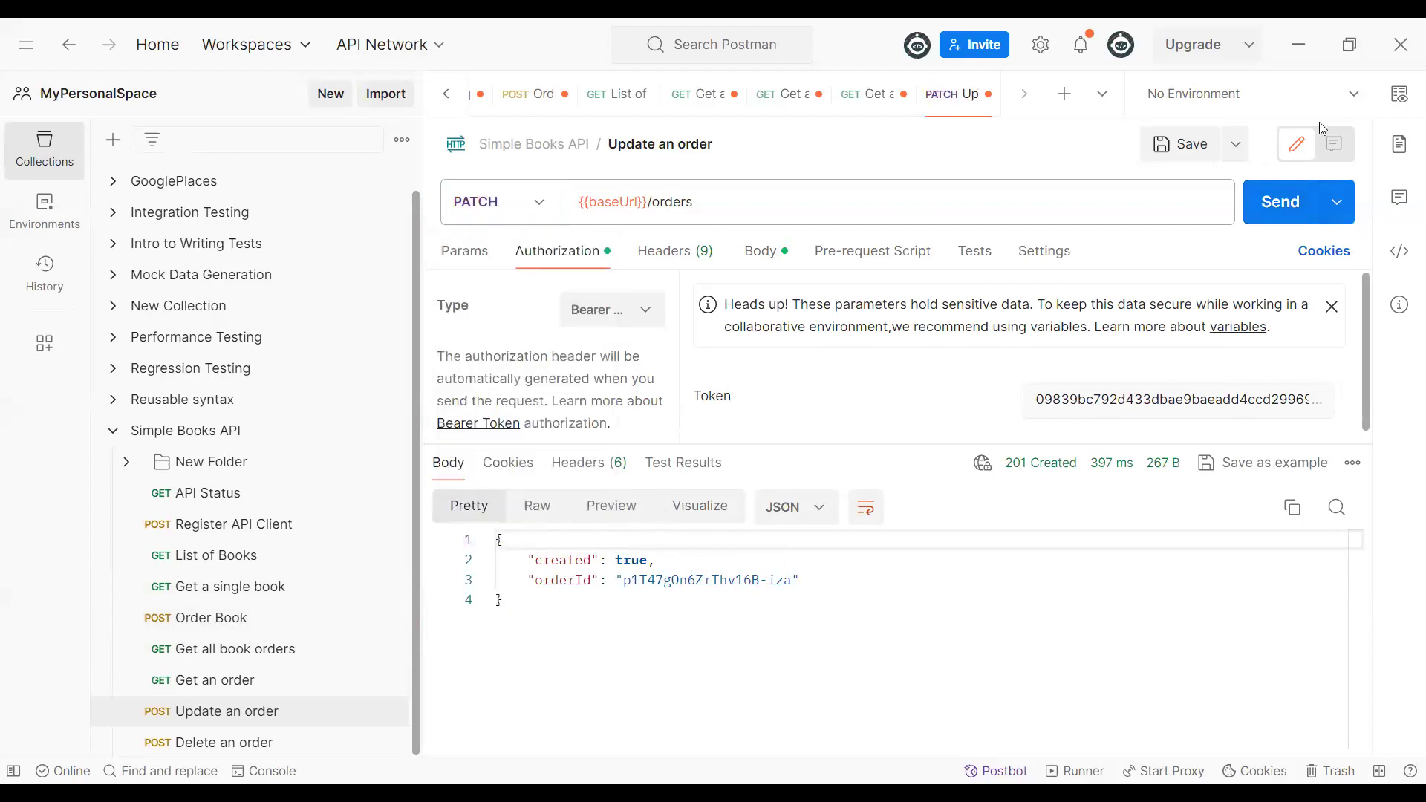
- Send the Update an order request as PATCH, and resend it with the HTTP method set to POST
left_click(1291, 201)
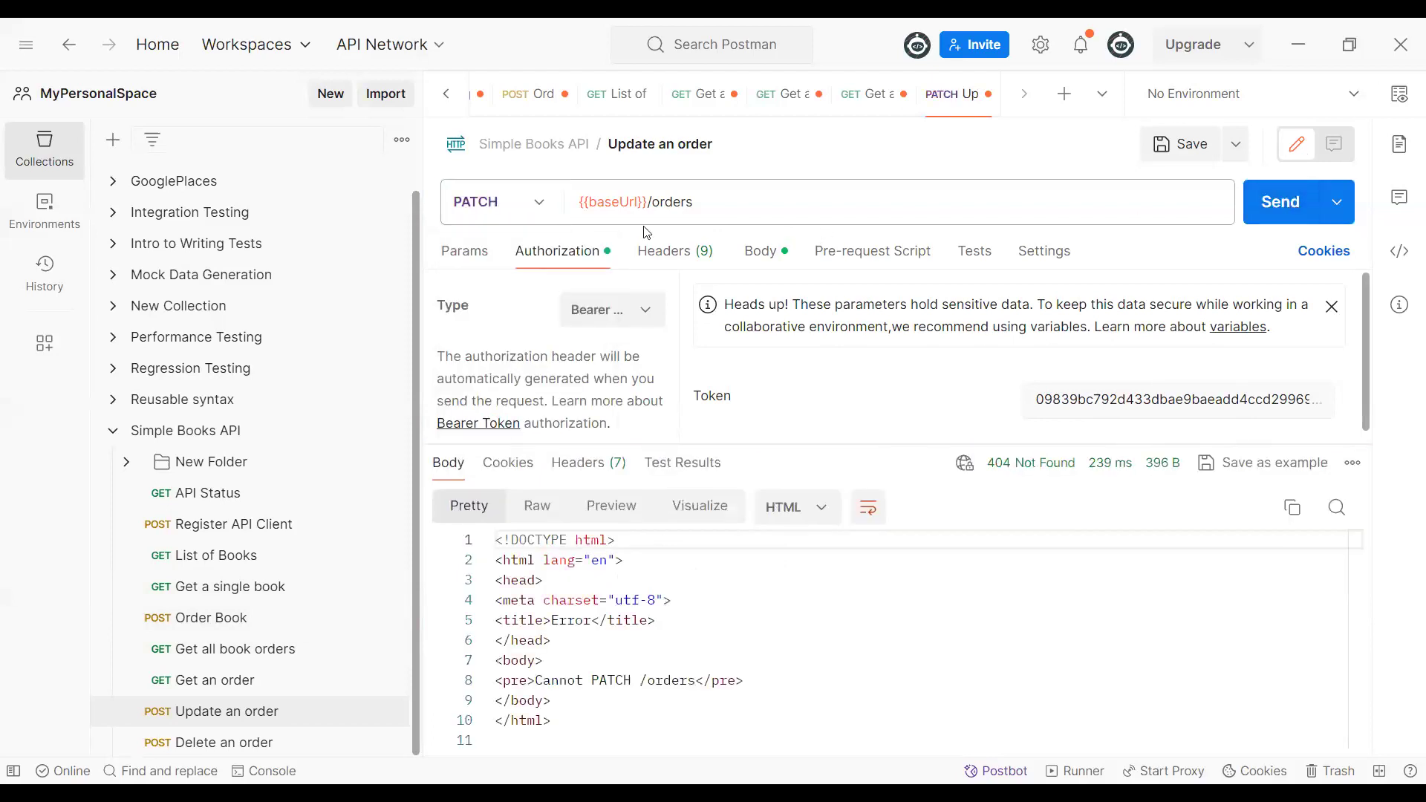
left_click(529, 213)
left_click(496, 294)
left_click(1297, 220)
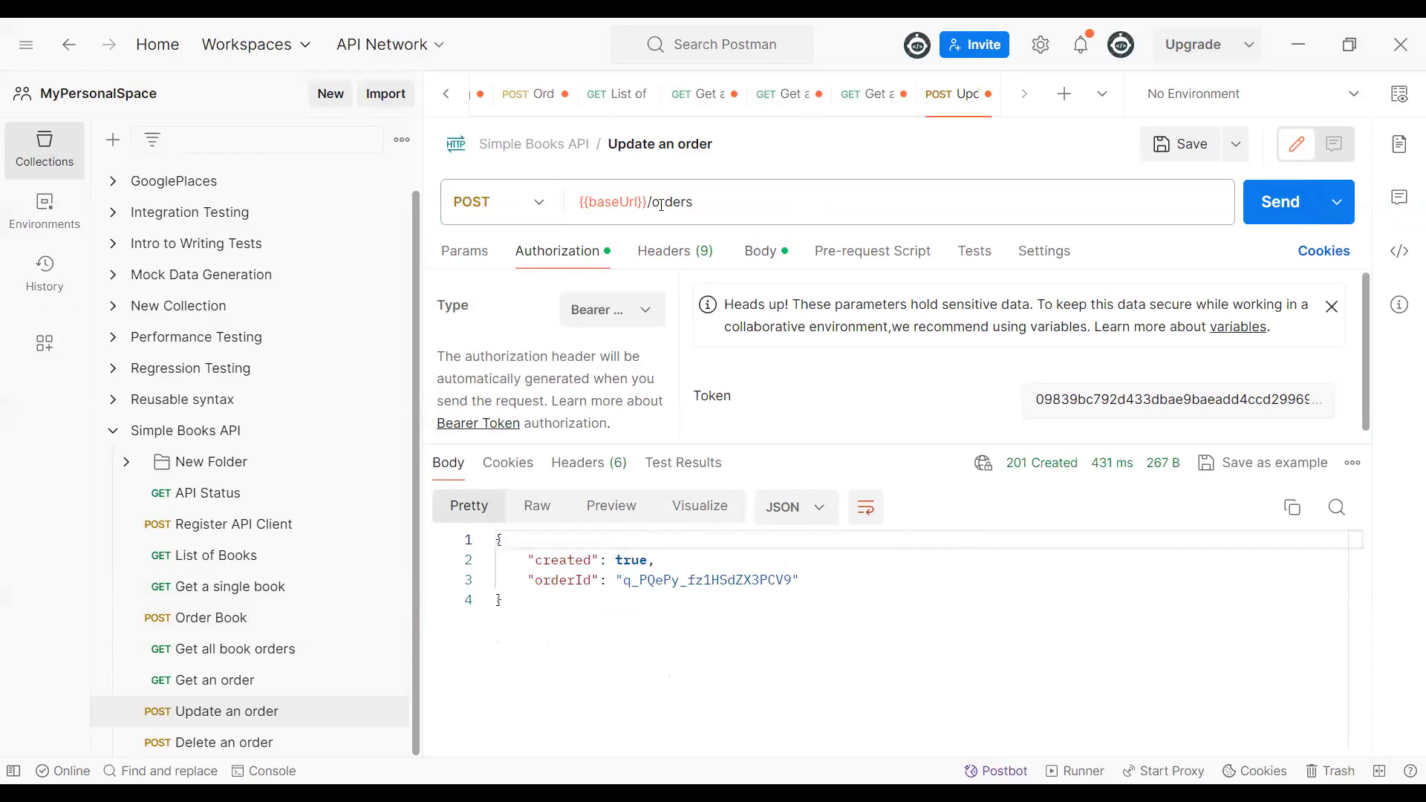
- Compare the /orders endpoint of the Update an order request with the Order Book request's endpoint and body
left_click_drag(648, 201, 711, 202)
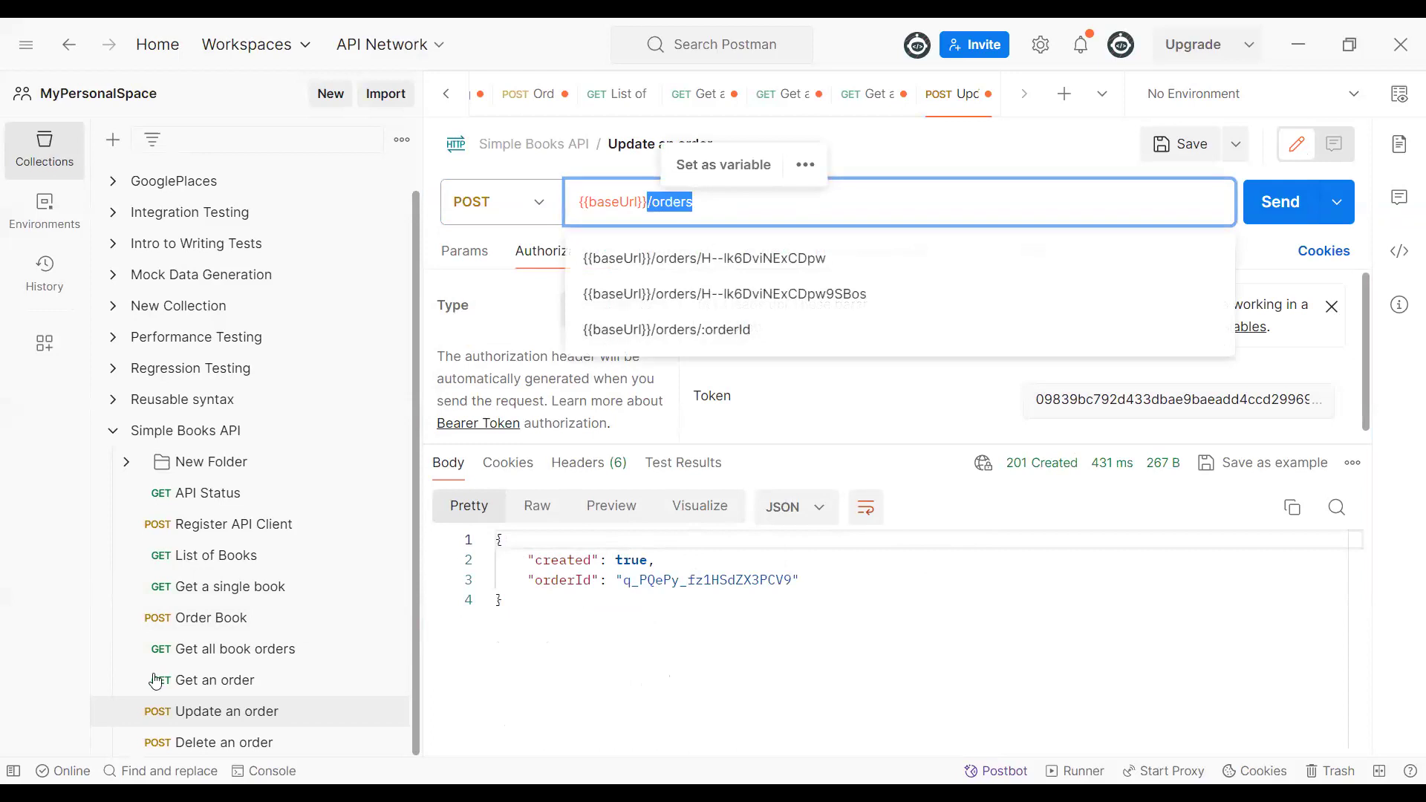
left_click(231, 629)
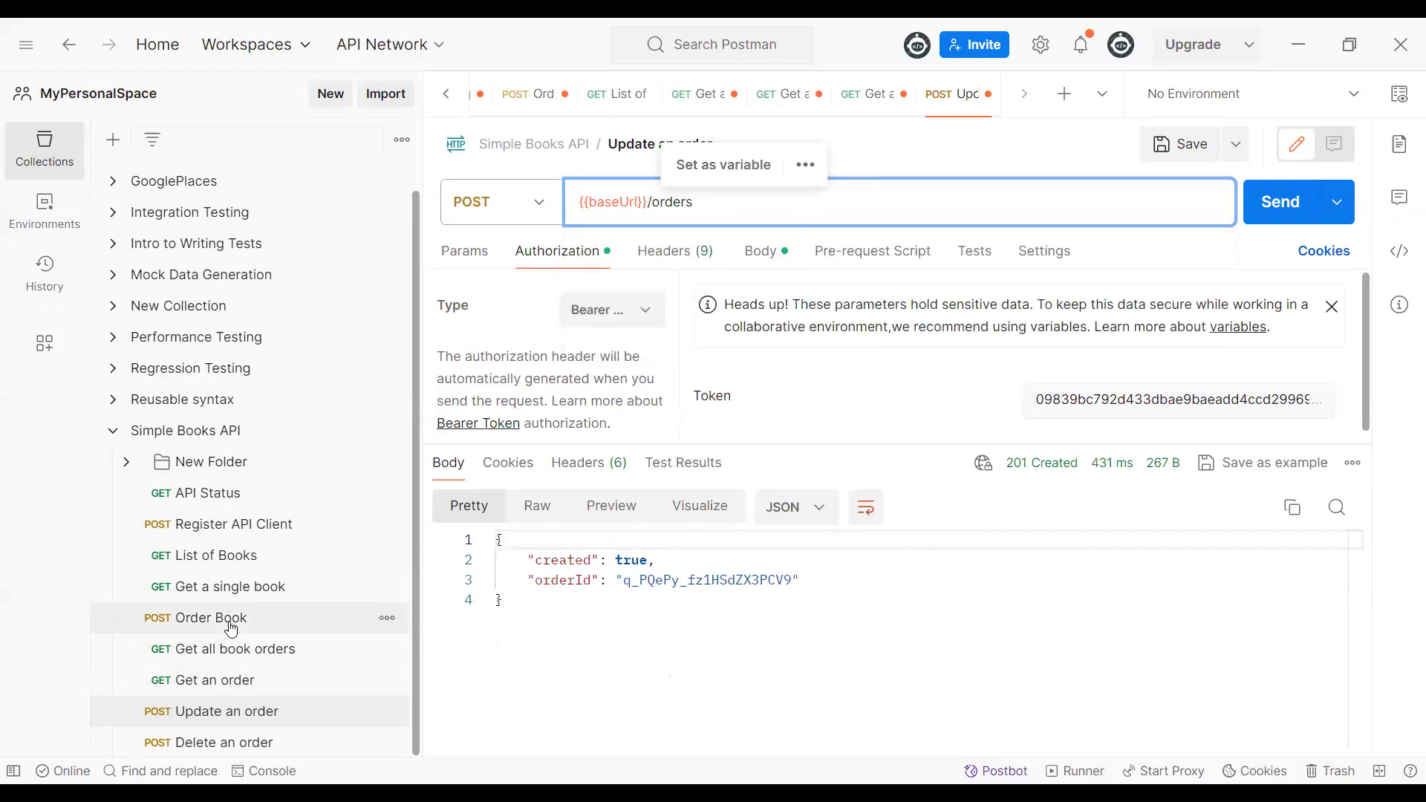
left_click(773, 254)
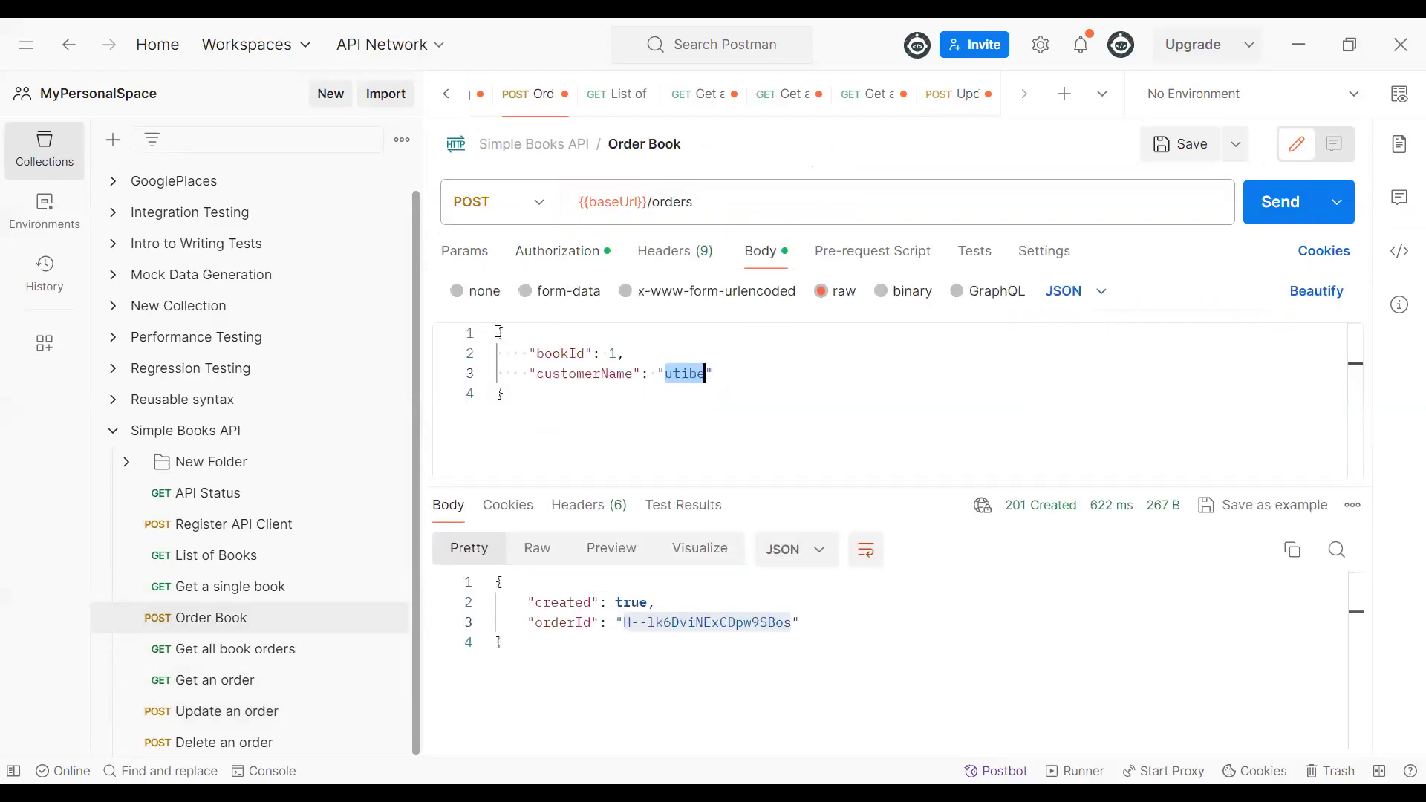
left_click_drag(693, 201, 647, 201)
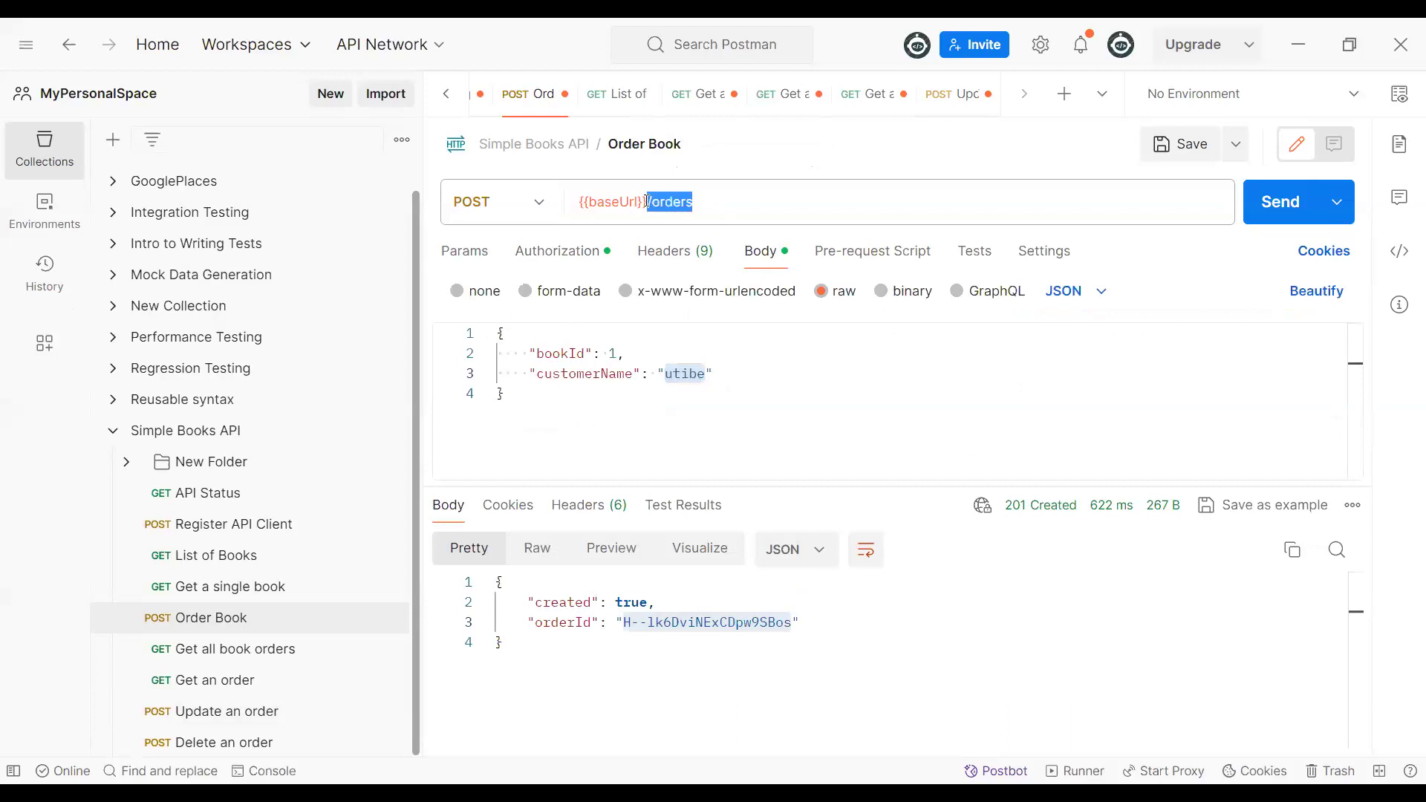
left_click(219, 713)
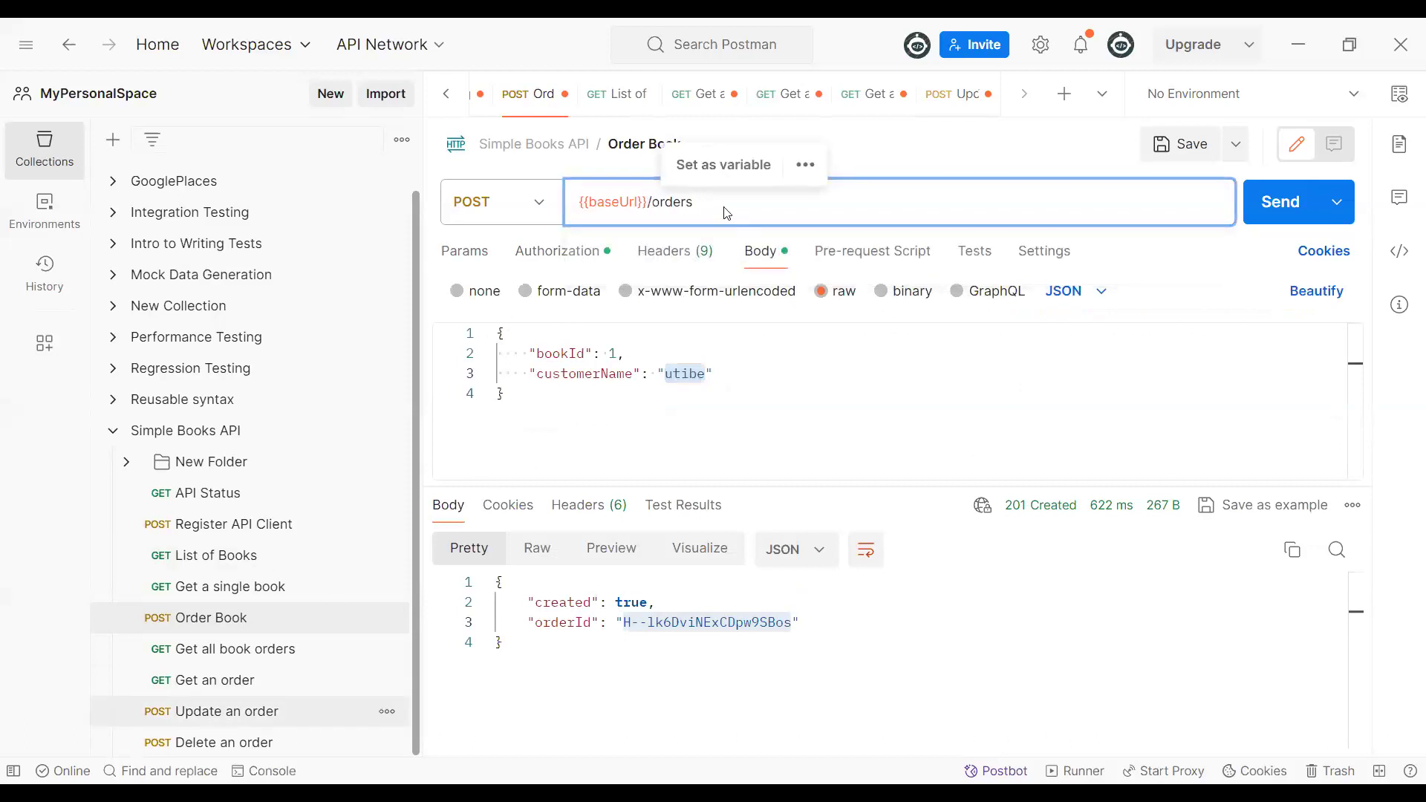
left_click_drag(646, 202, 697, 202)
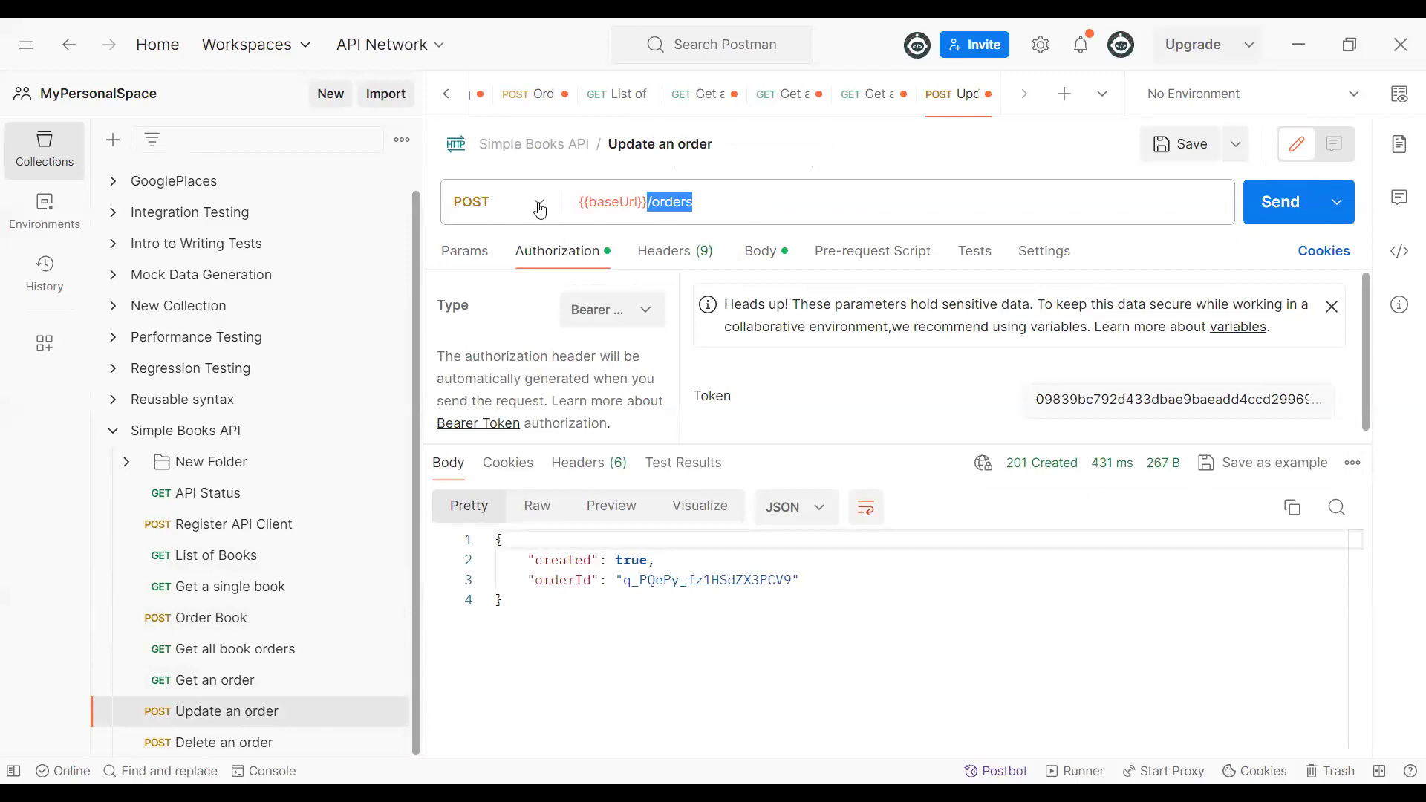
- Examine the orderId in the Update an order response and the request's JSON body
left_click(715, 201)
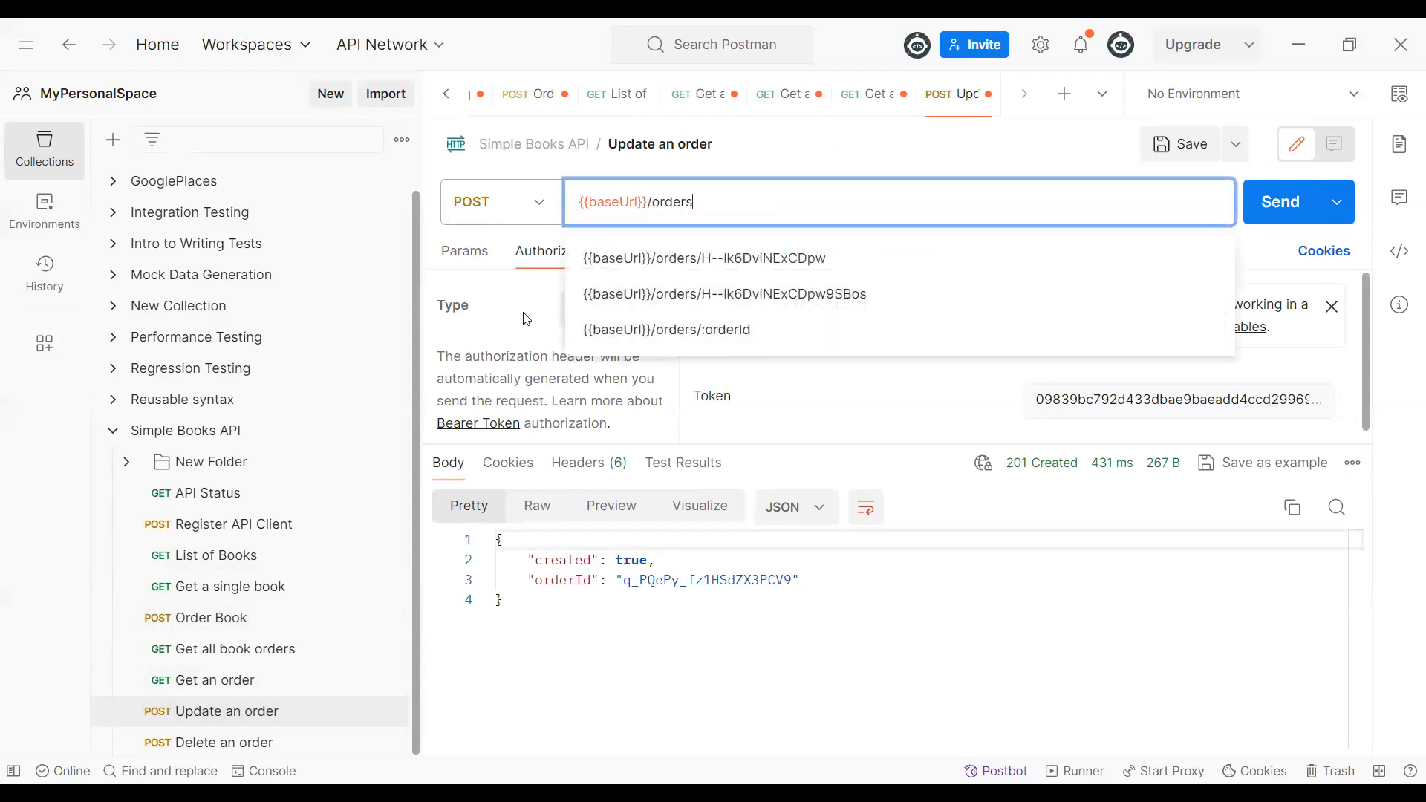
left_click(775, 687)
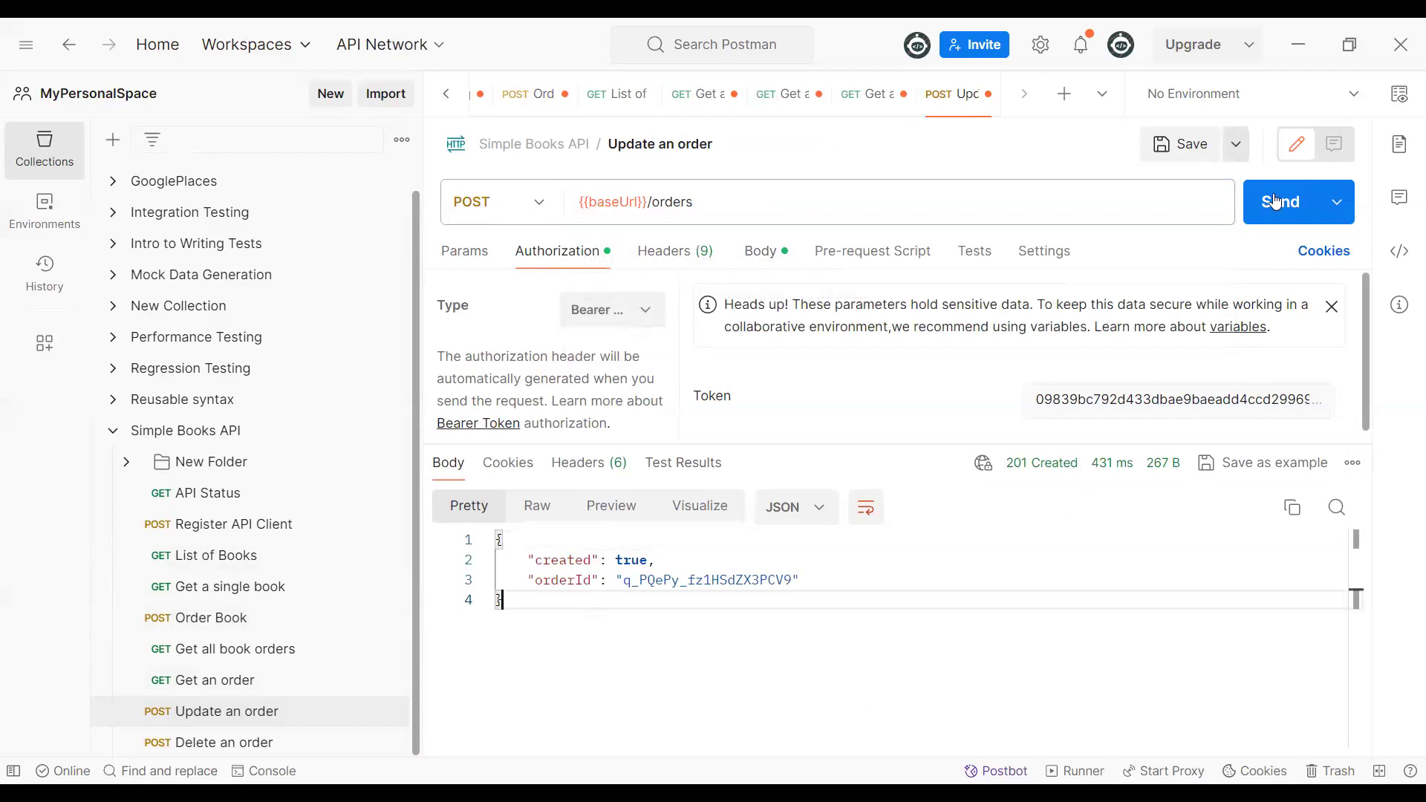
left_click_drag(623, 582, 785, 584)
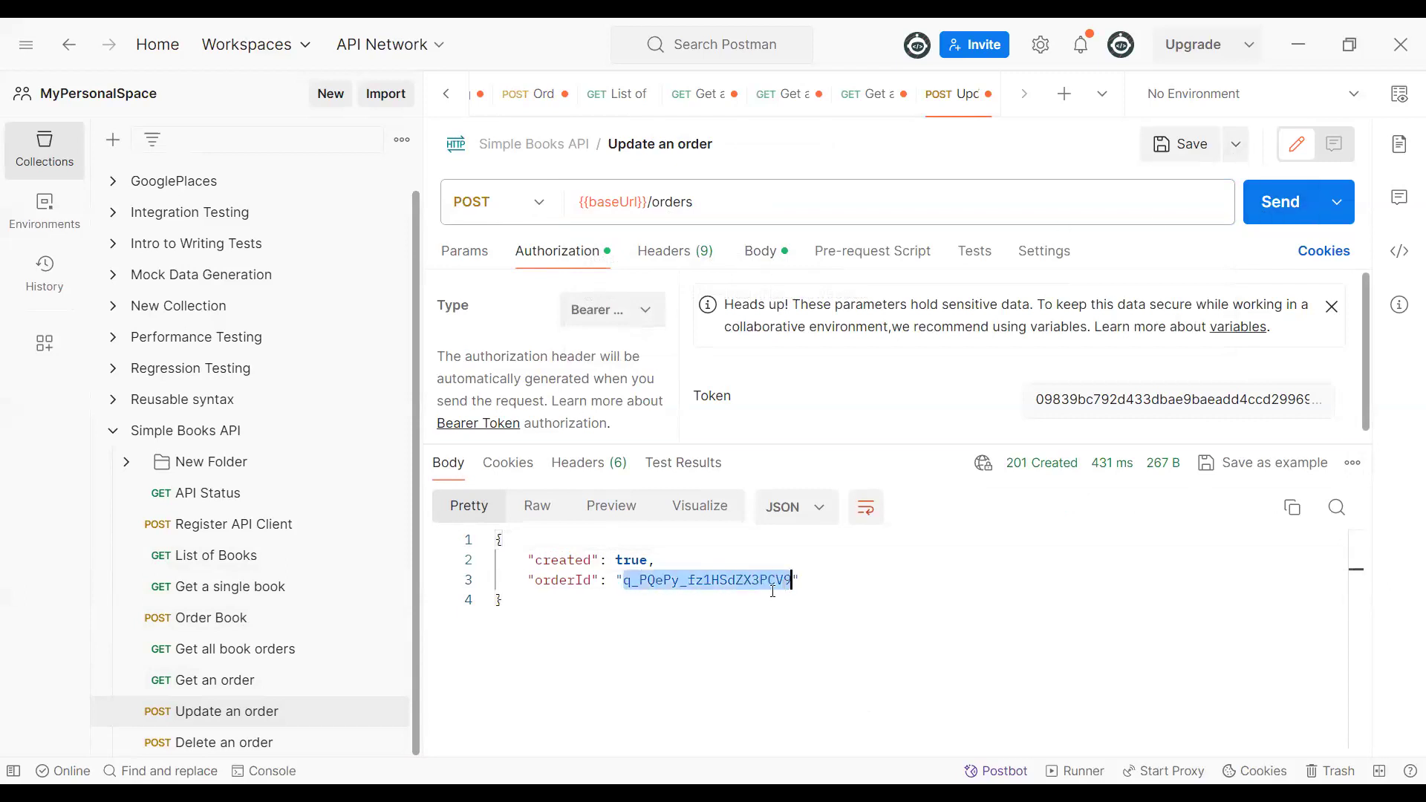
left_click(768, 254)
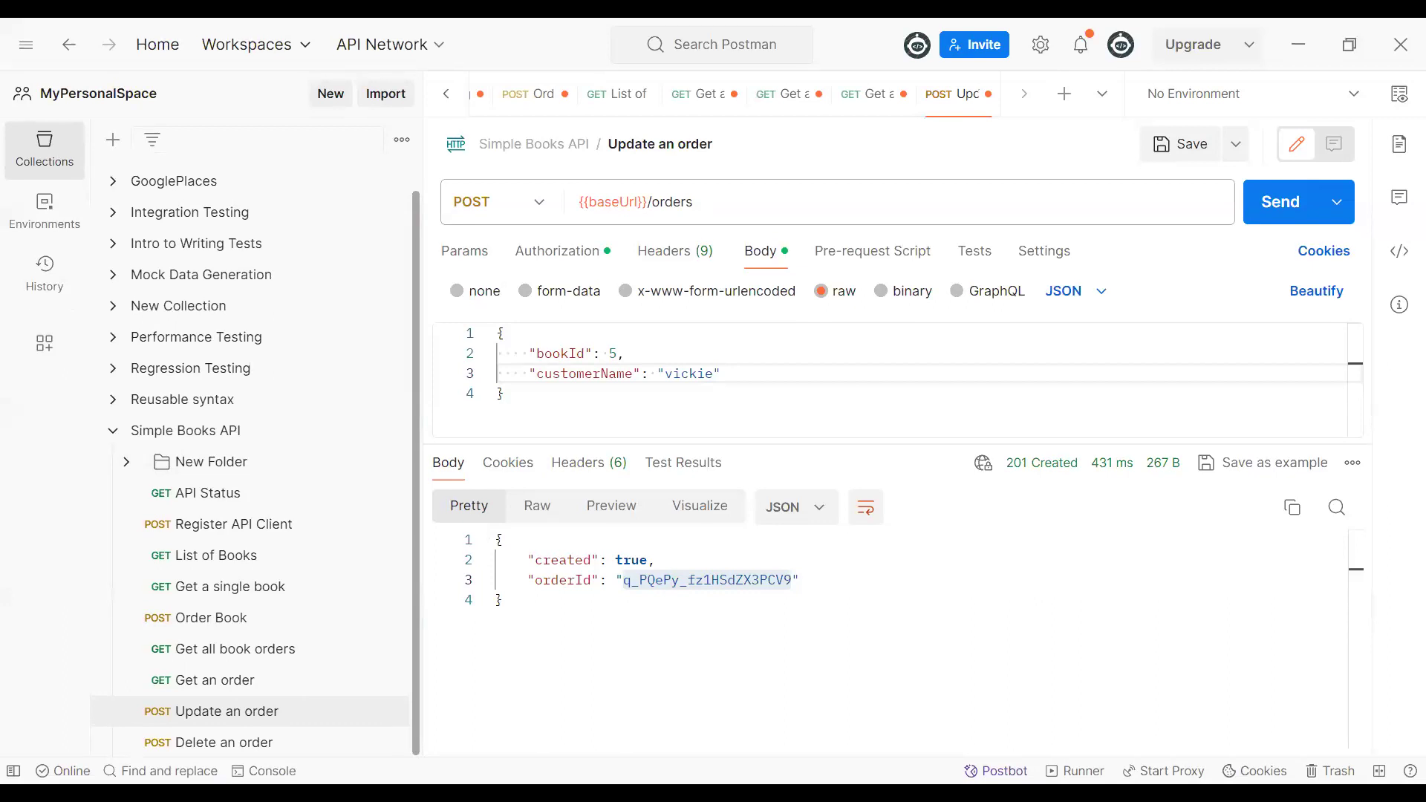
- Switch to the Simple Books API documentation in the browser and examine the Update an order method and endpoint
key("alt+Tab")
scroll(724, 449, "down", 2)
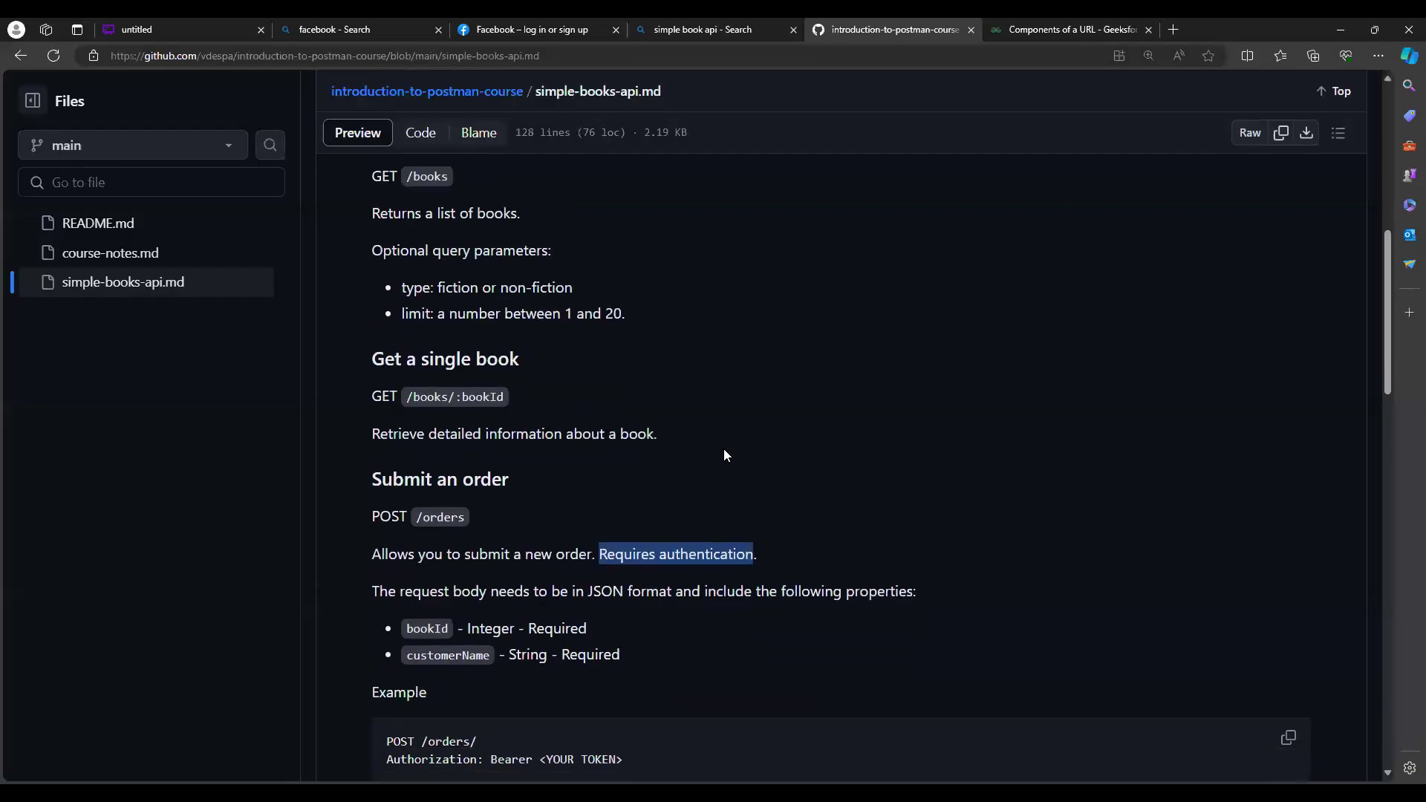
scroll(725, 449, "down", 5)
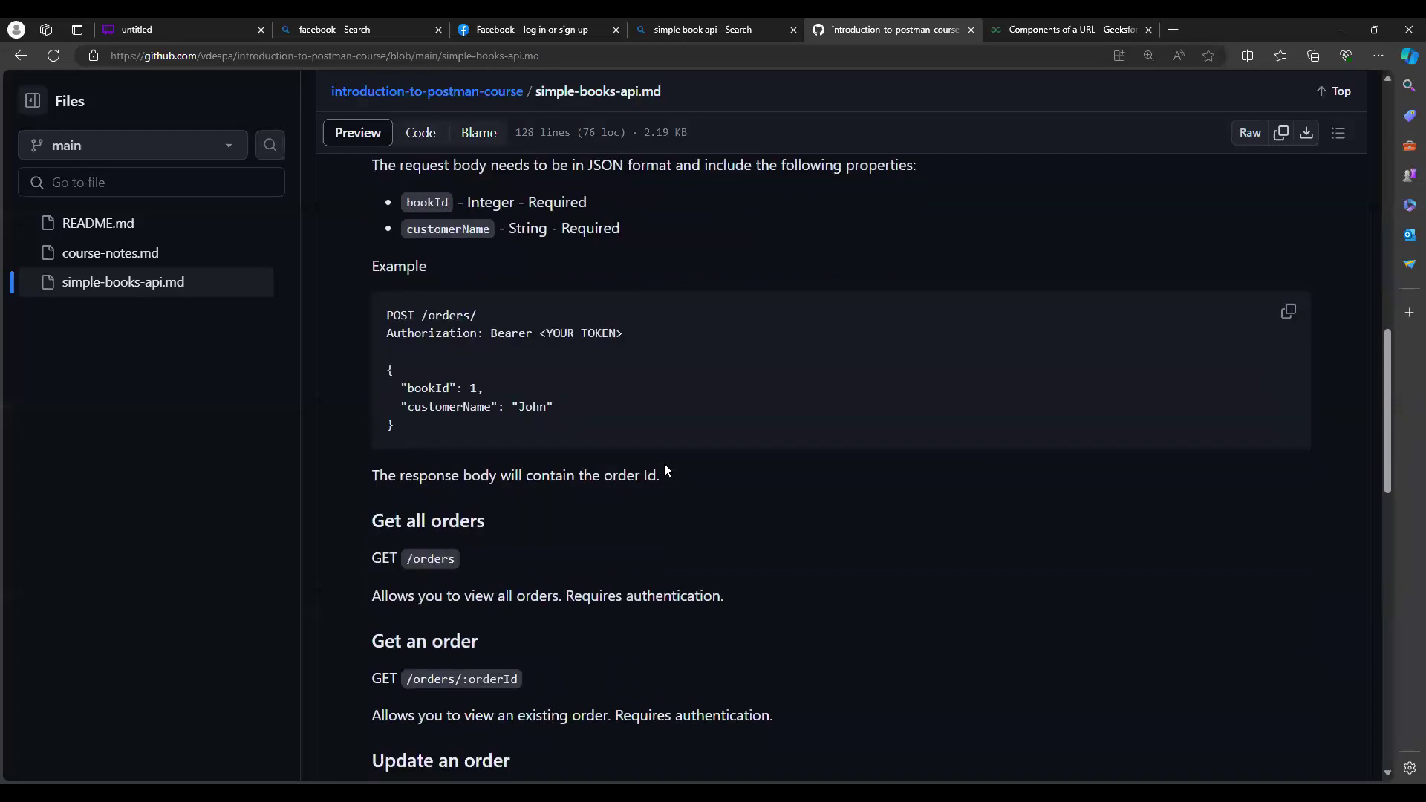
scroll(665, 464, "down", 2)
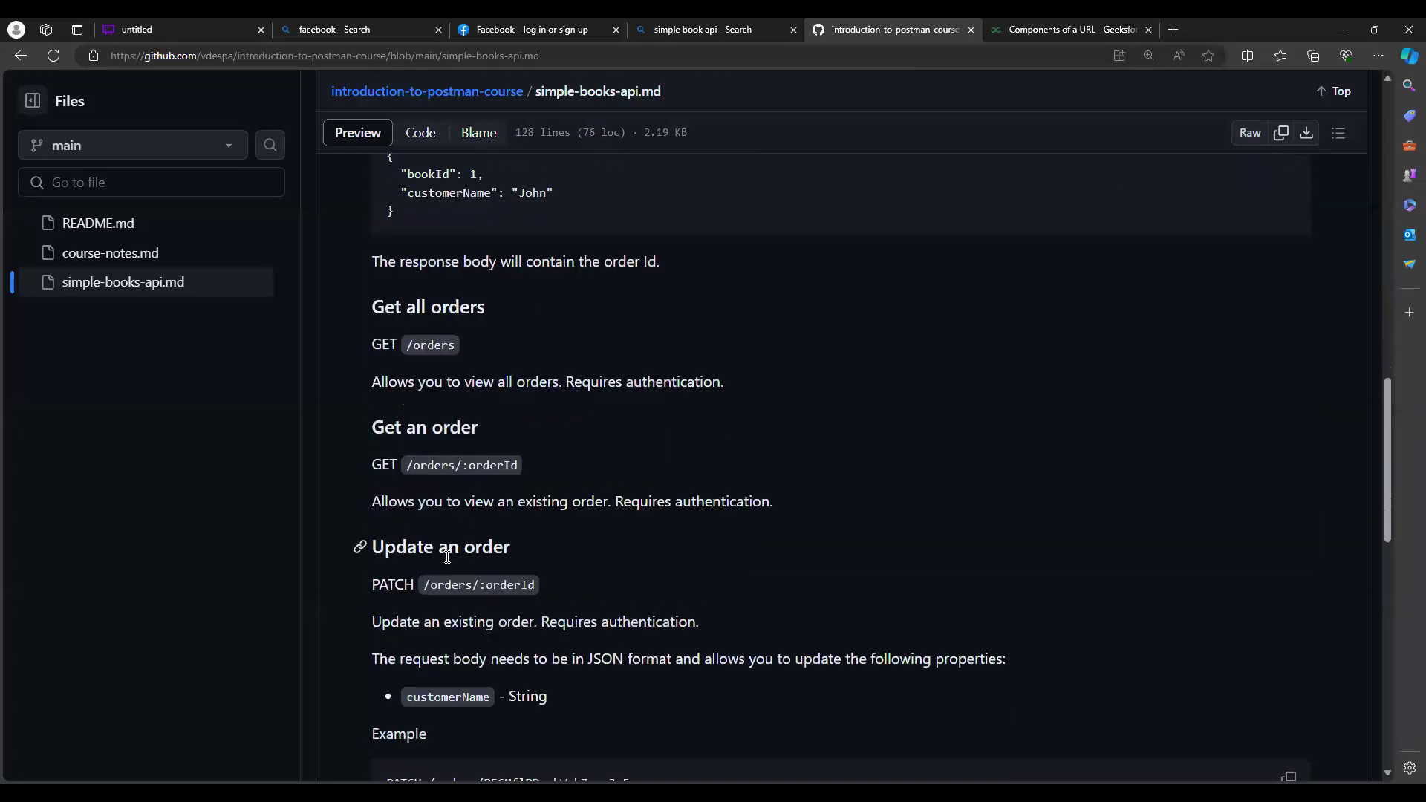
key("ctrl+plus")
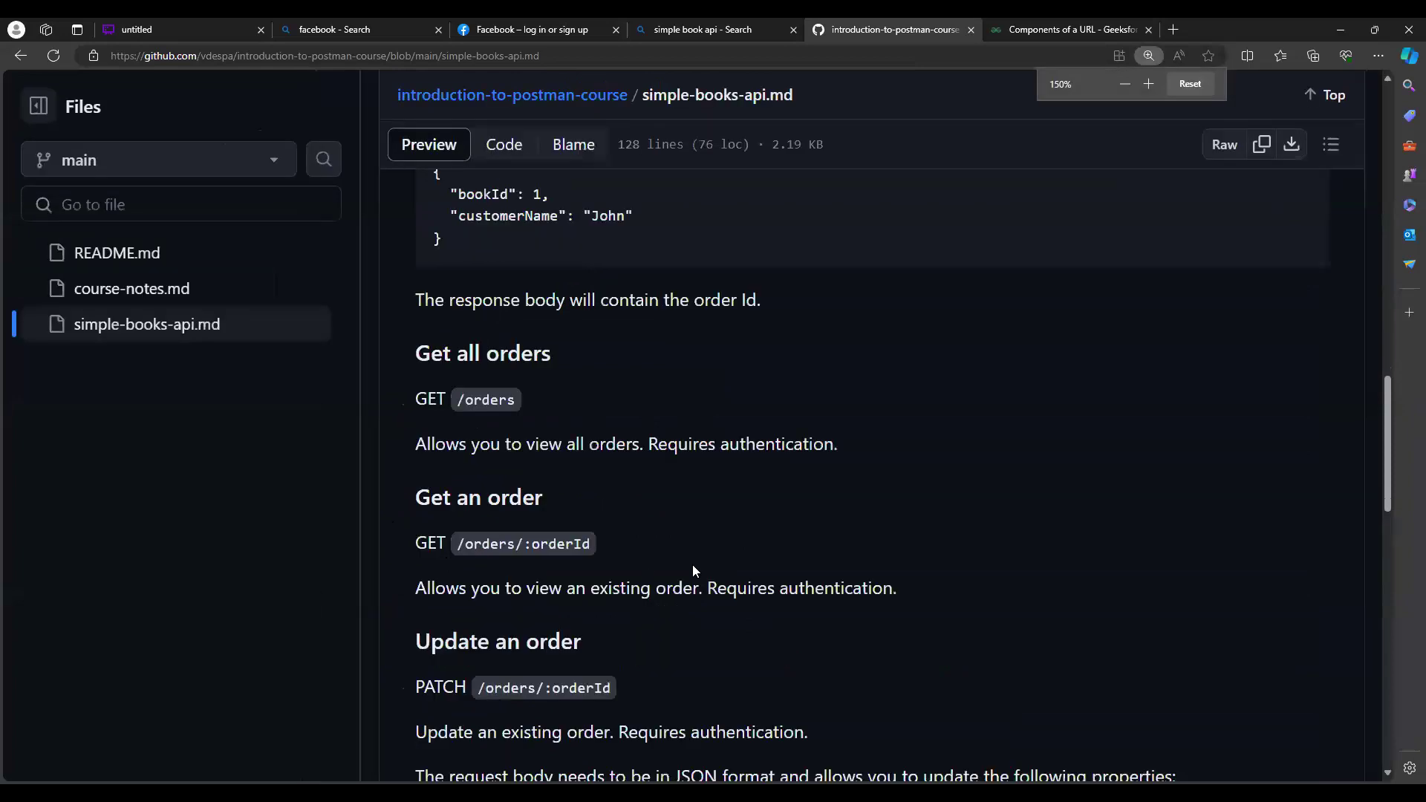
scroll(692, 570, "down", 4)
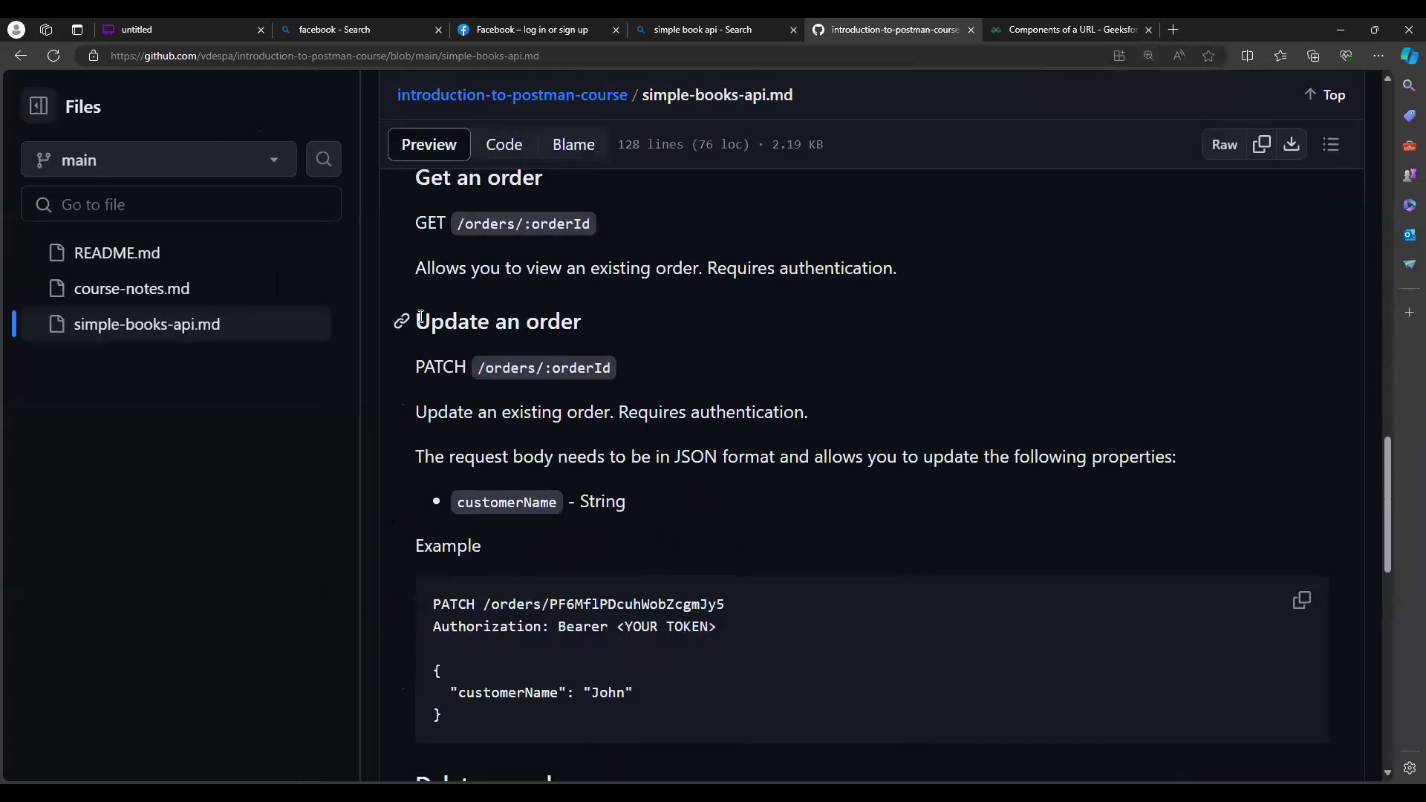
left_click_drag(432, 321, 561, 324)
left_click(482, 369)
left_click_drag(478, 369, 611, 376)
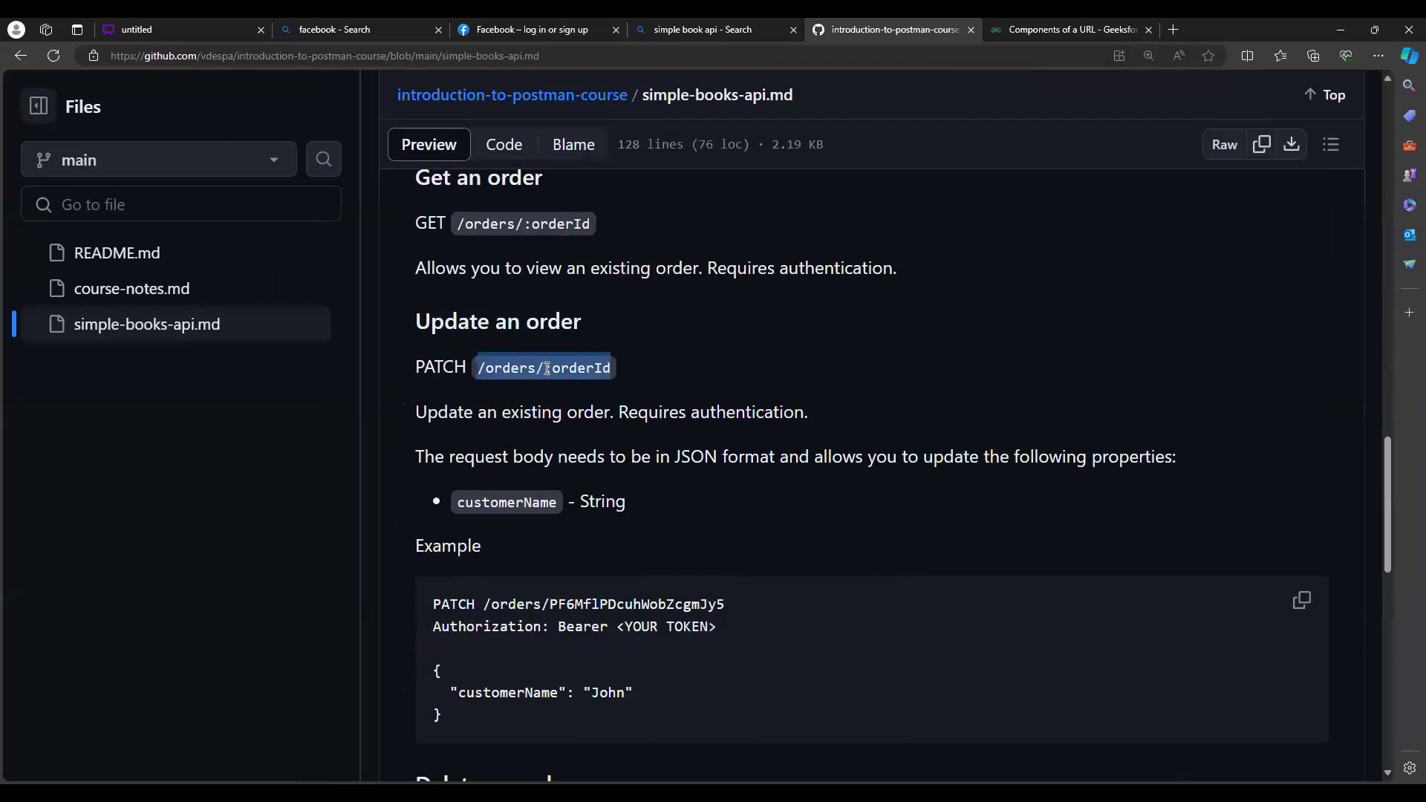
left_click(612, 370)
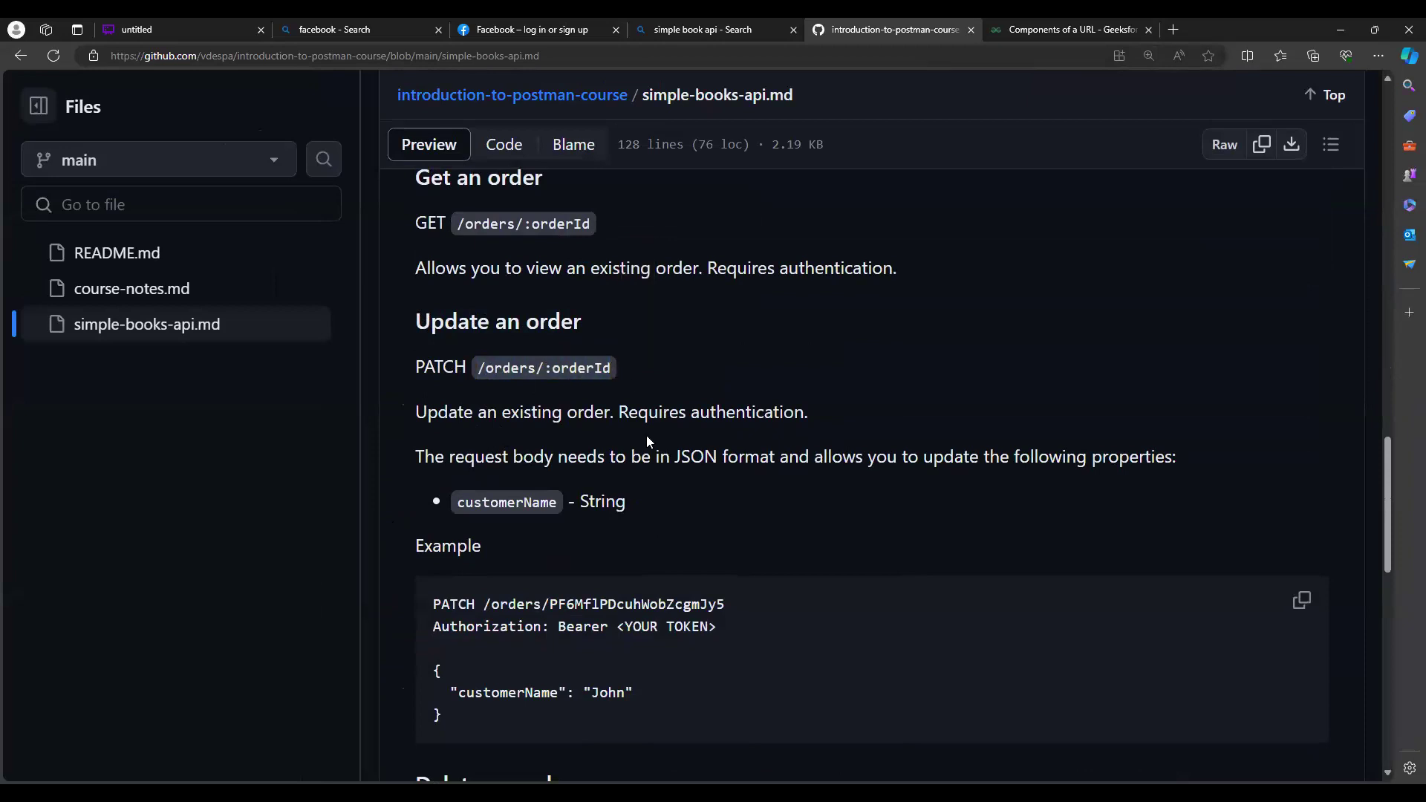
scroll(649, 486, "down", 1)
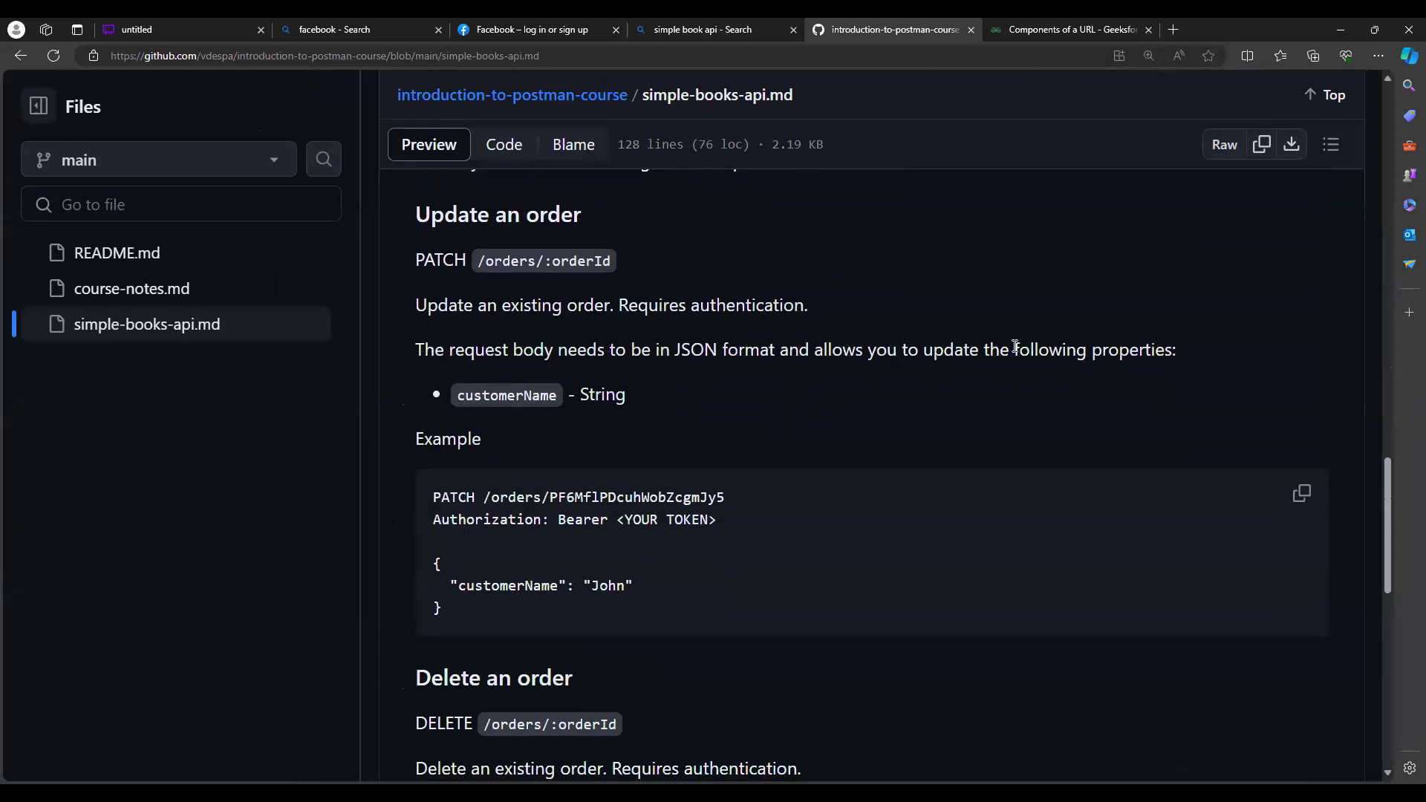
- Examine the updatable properties, the PATCH method and the example JSON body in the Update an order documentation
double_click(1135, 349)
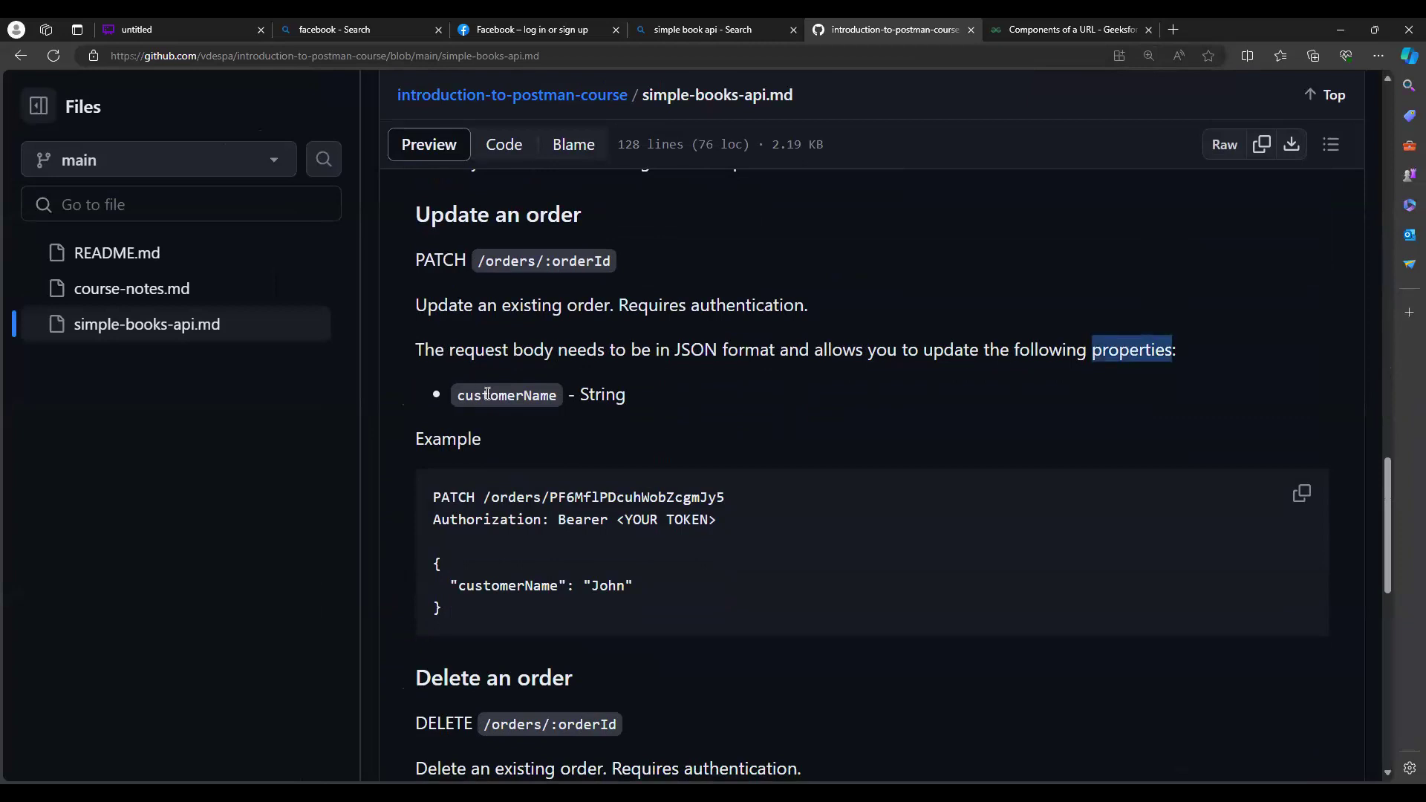
double_click(488, 395)
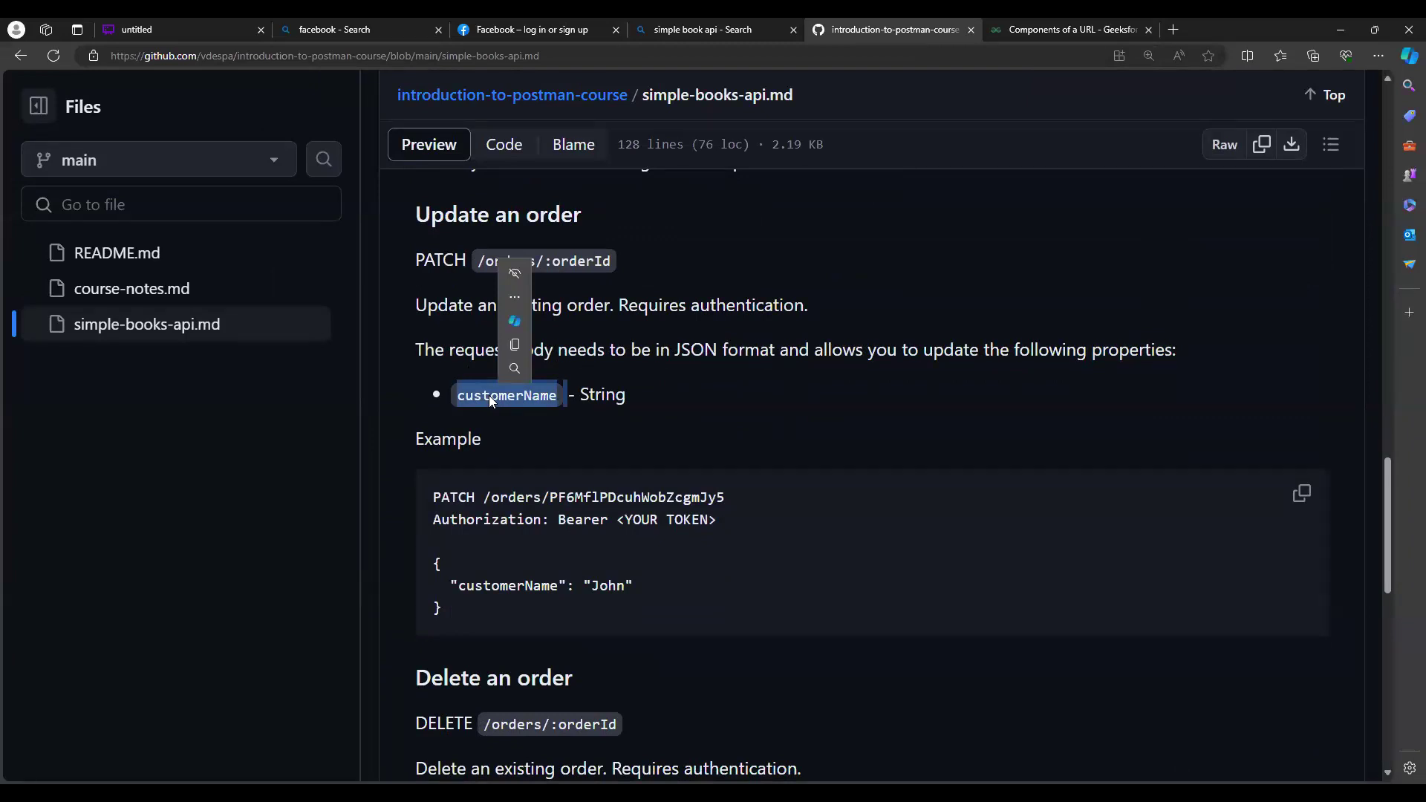
left_click(476, 643)
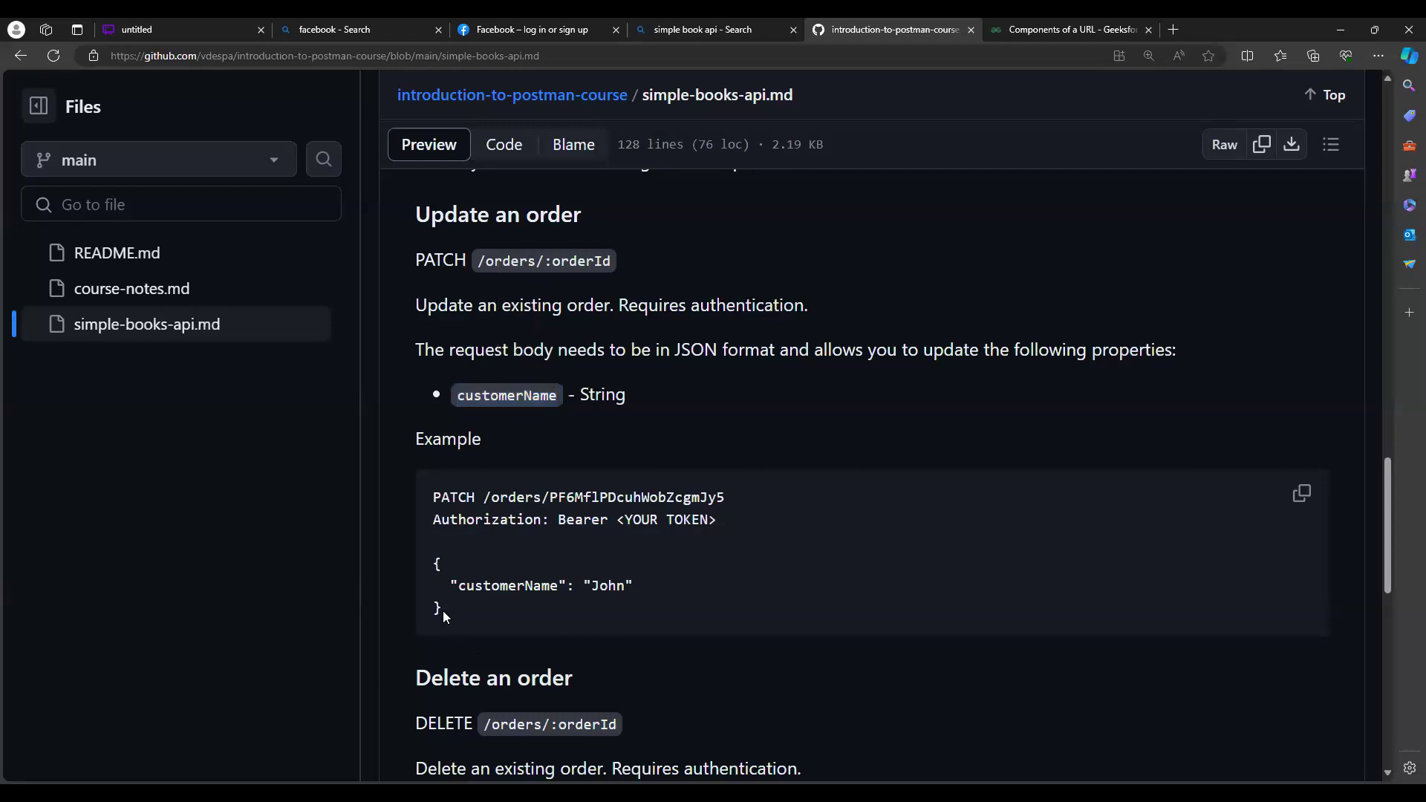
left_click_drag(443, 611, 434, 563)
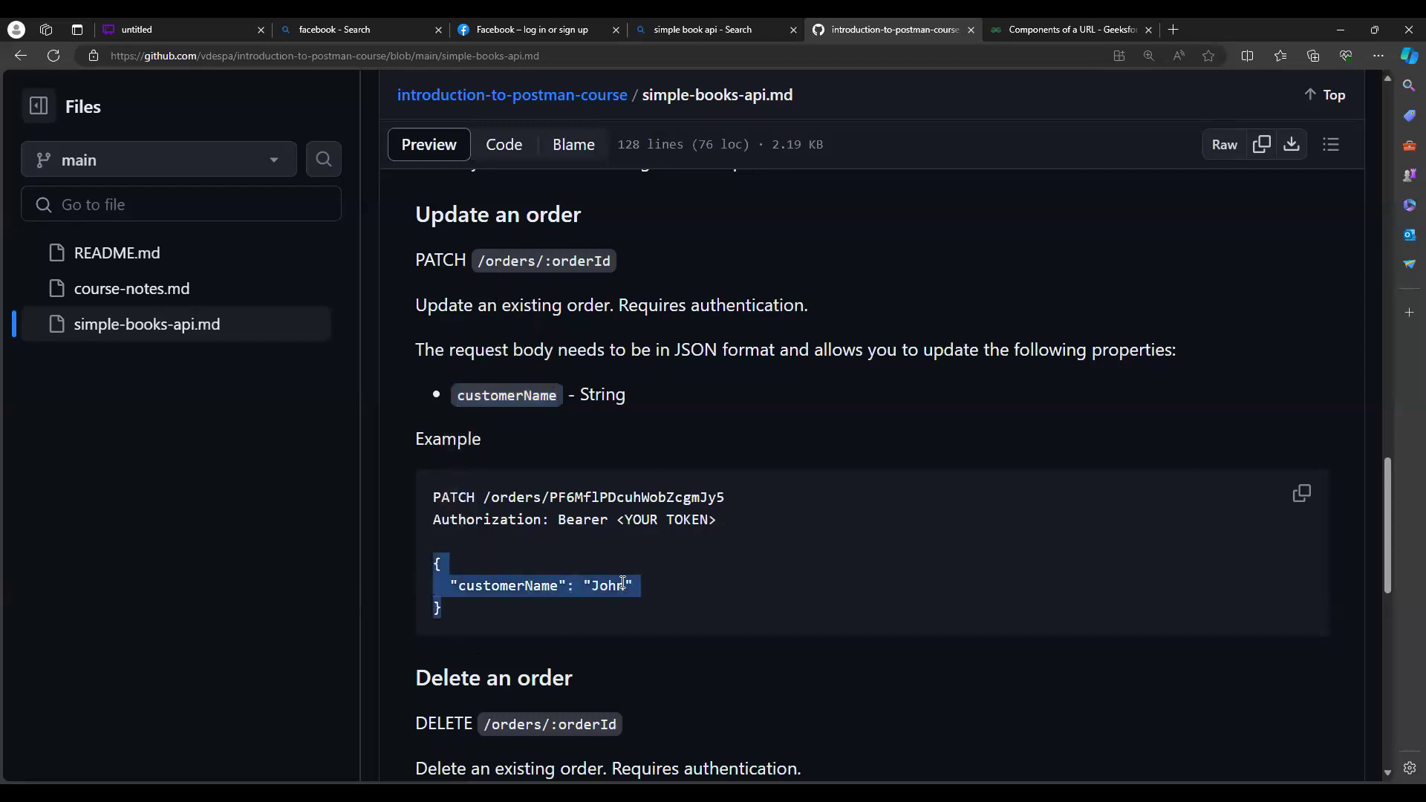
left_click(443, 635)
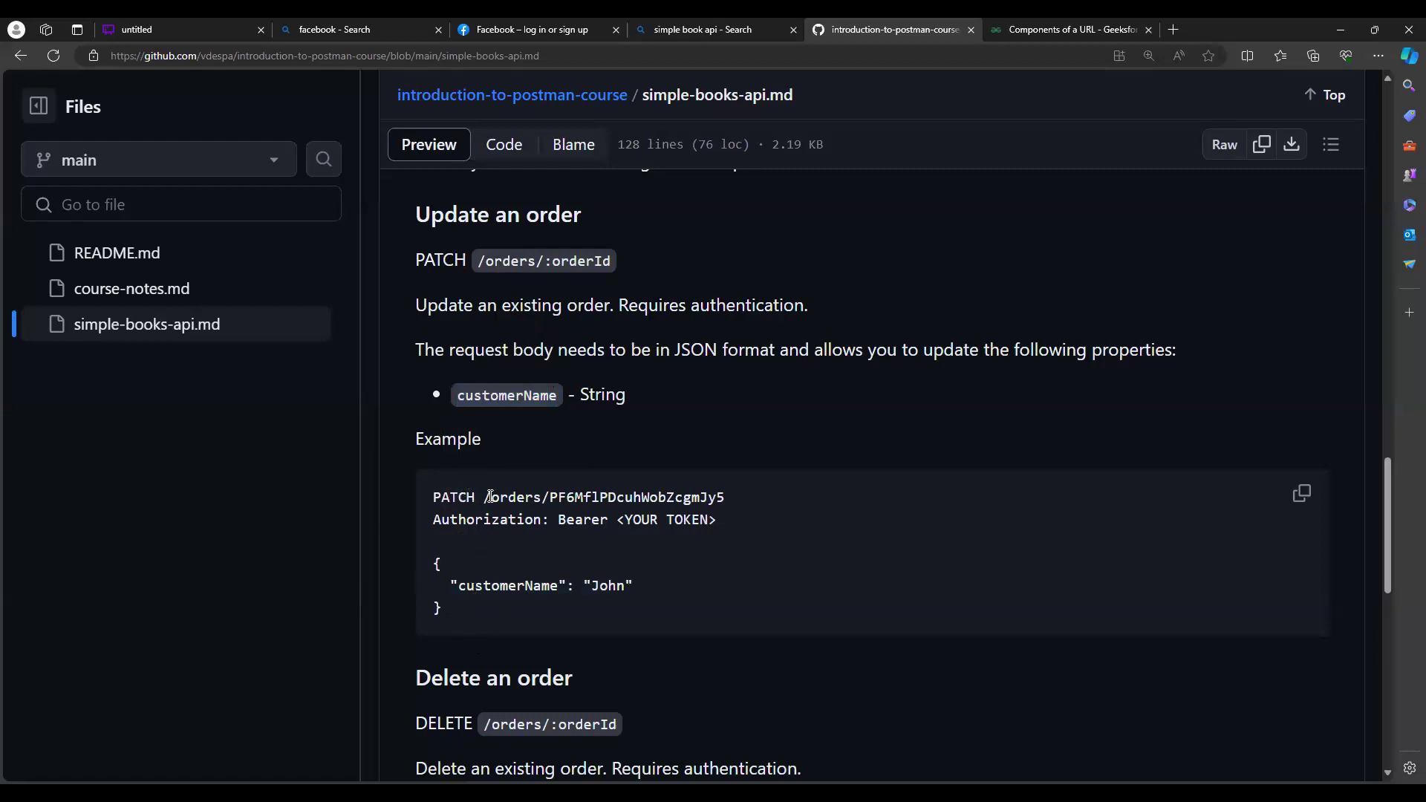
double_click(448, 499)
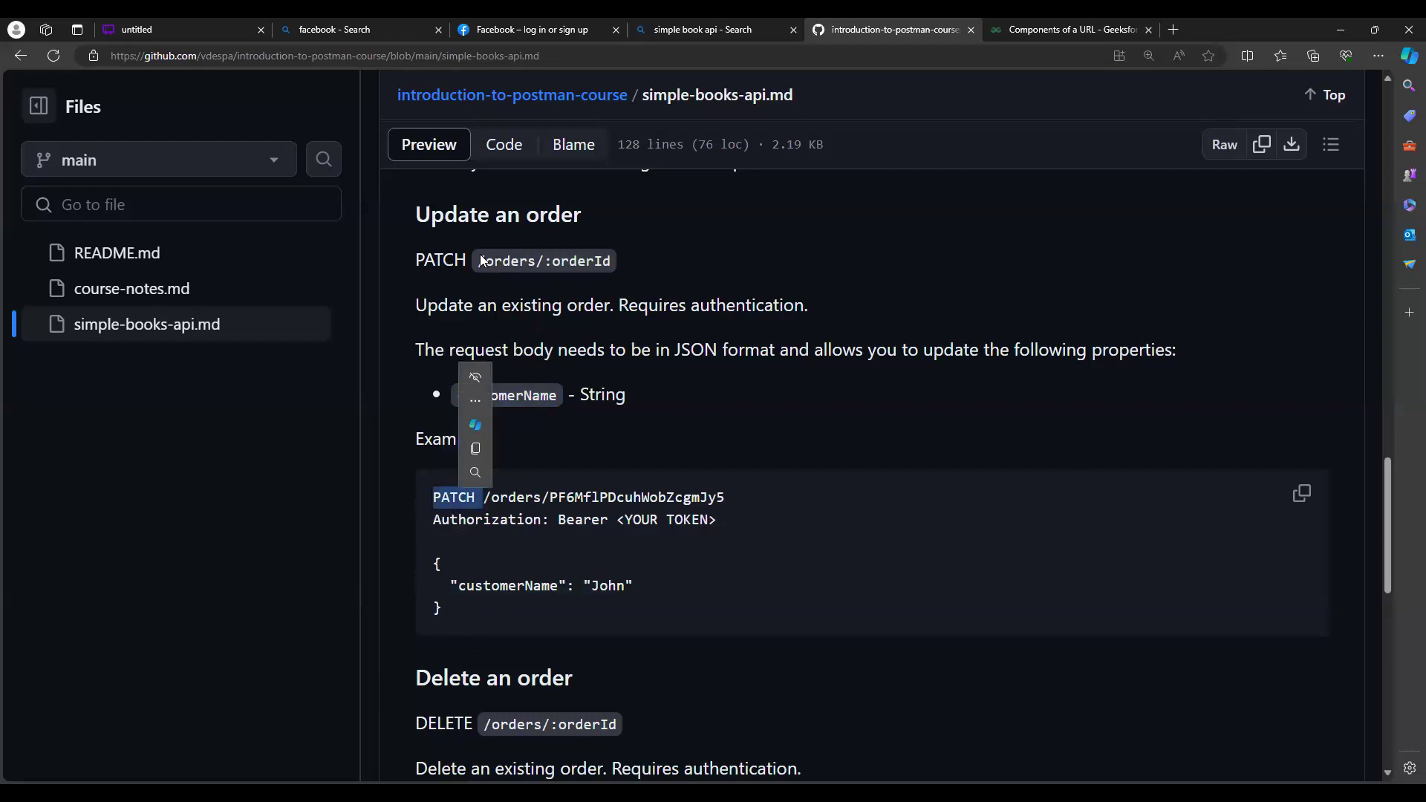
double_click(442, 260)
double_click(452, 498)
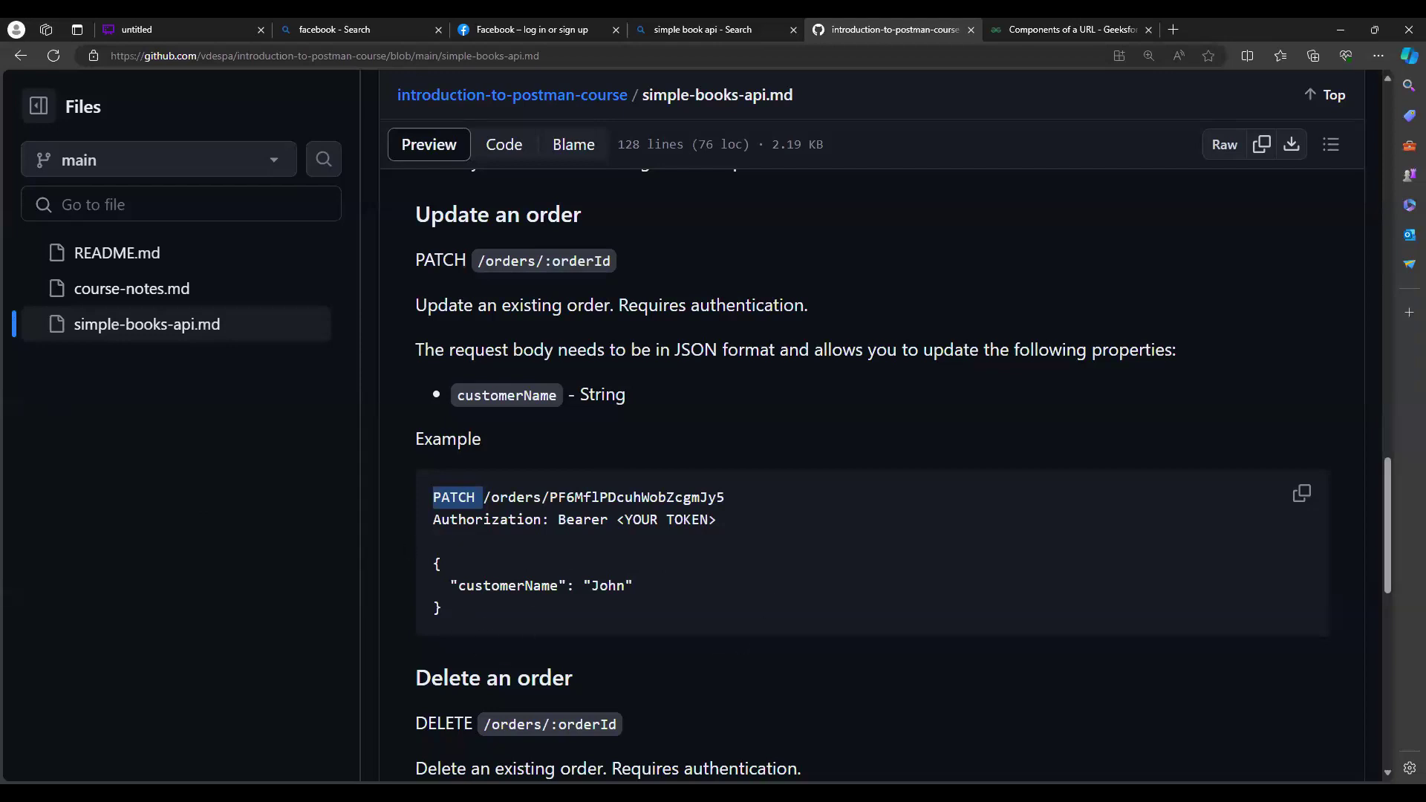
- Switch back to Postman and set the HTTP method of the Update an order request to PATCH
key("alt+Tab")
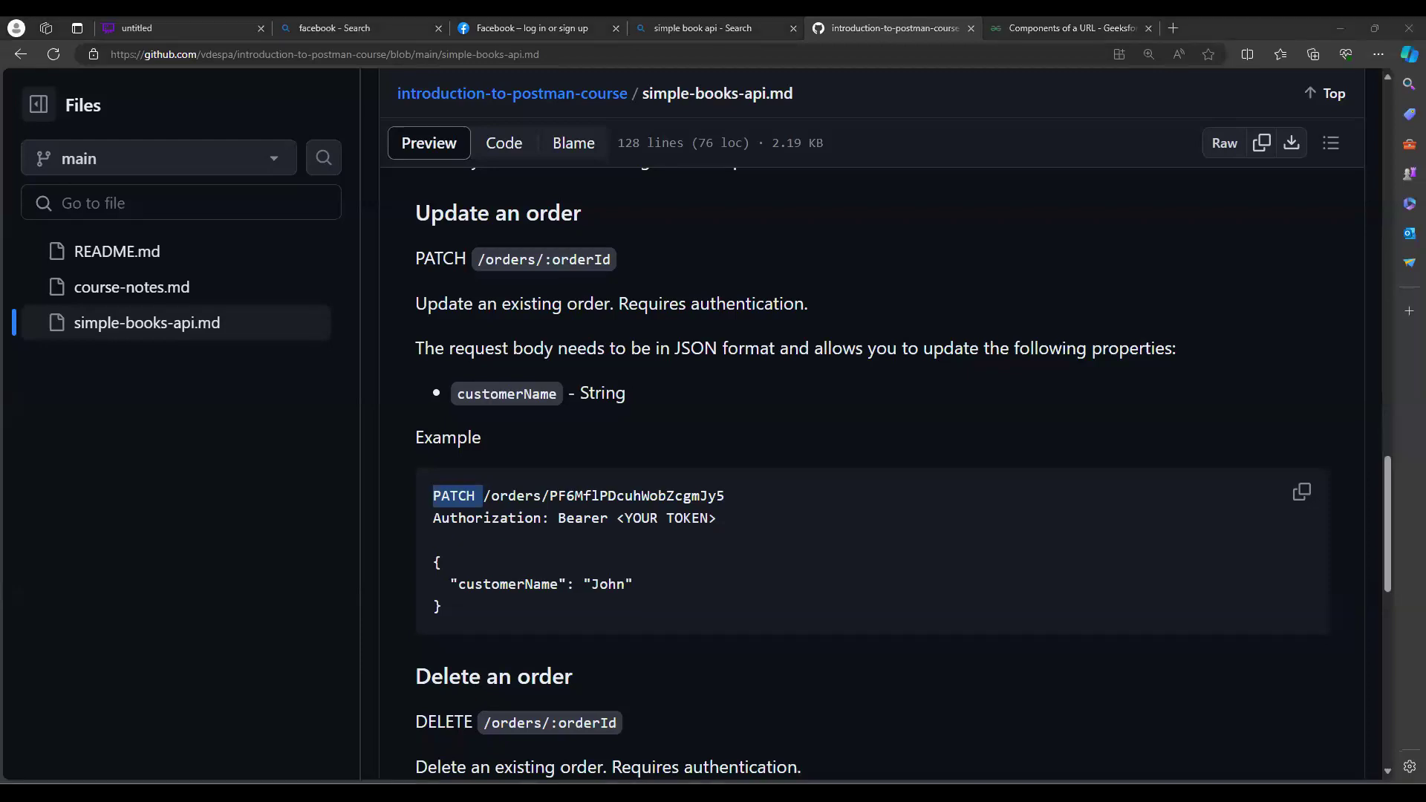
key("alt+Tab")
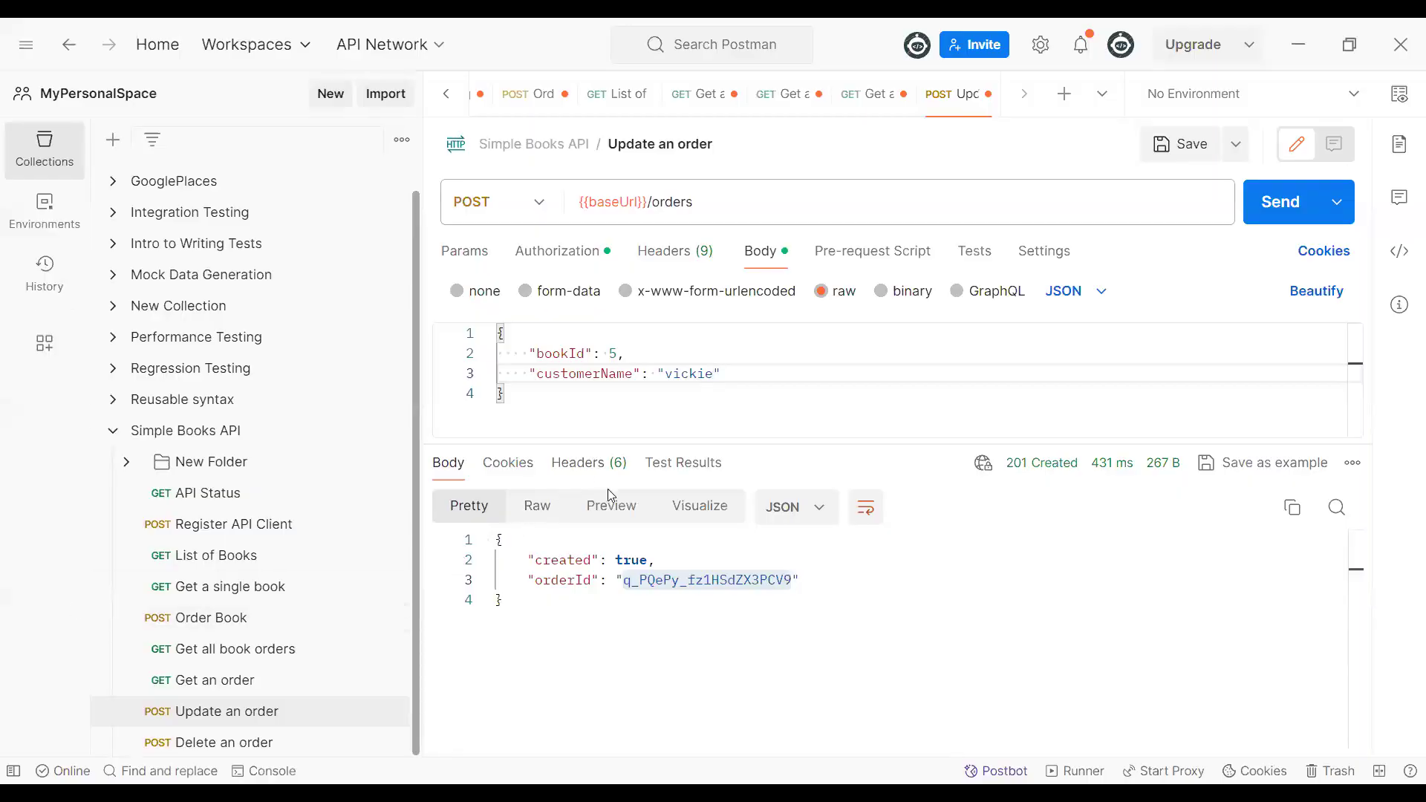
left_click(540, 208)
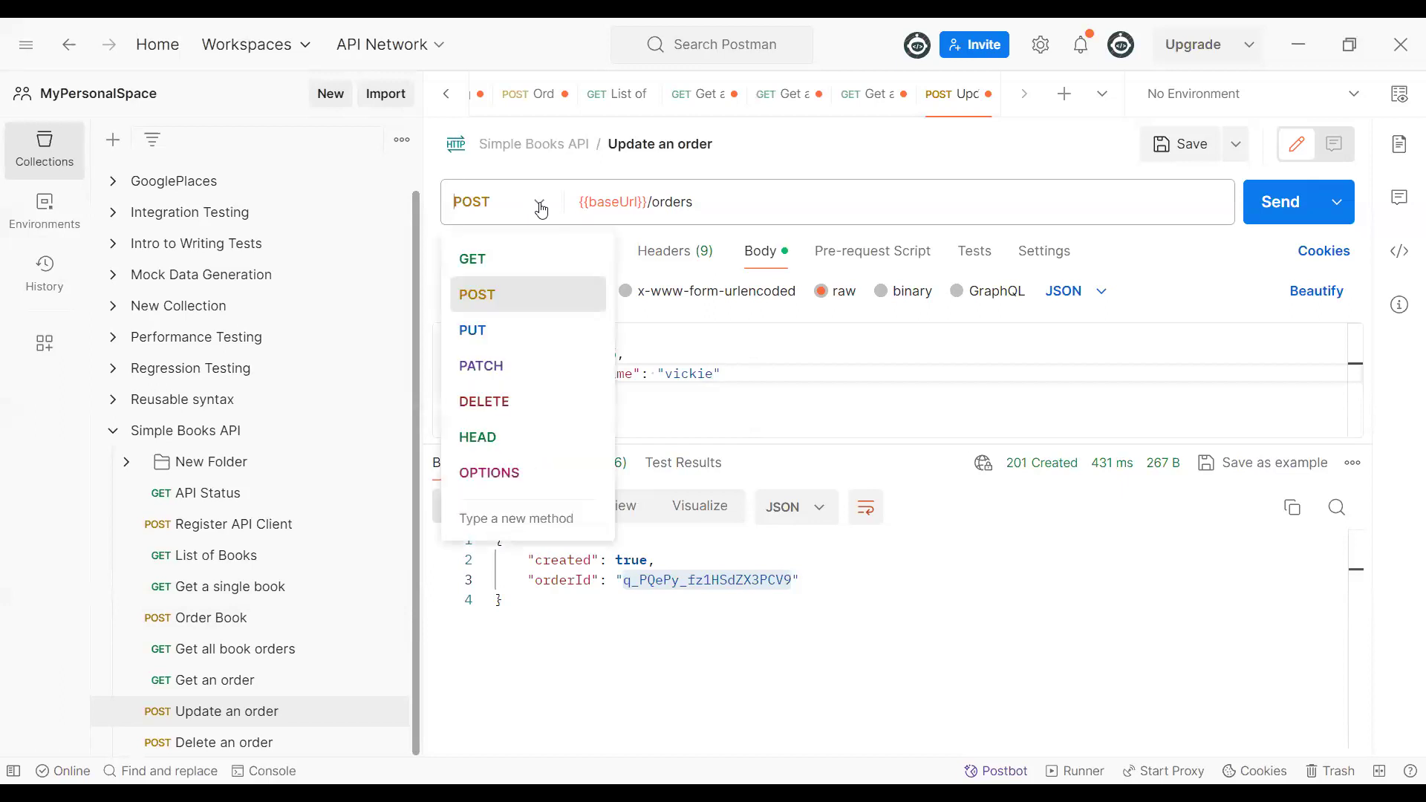
left_click(496, 365)
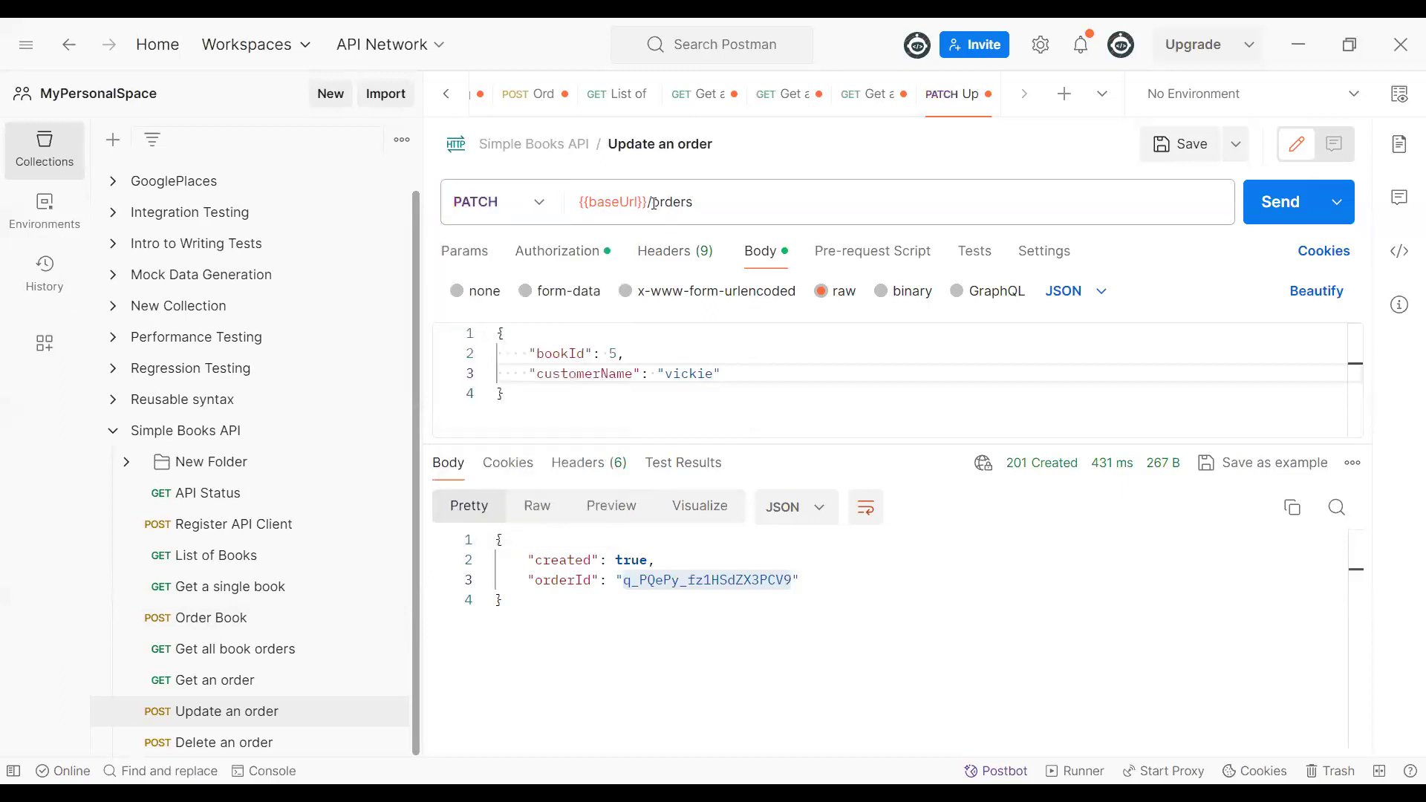
- Set the Update an order URL to {{baseUrl}}/orders/ followed by the full order ID from the Order Book response
left_click_drag(648, 202, 688, 205)
type("/orders/")
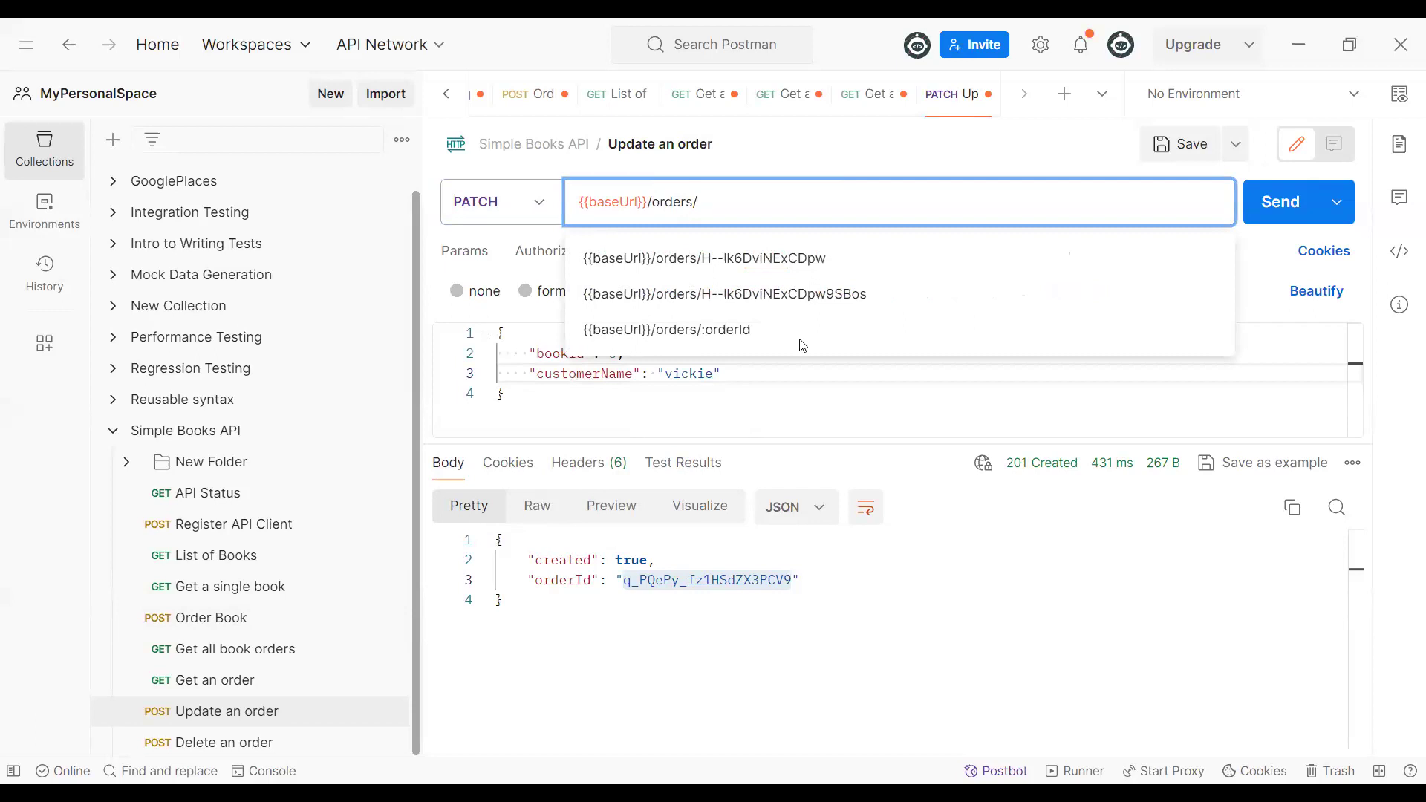
left_click(832, 294)
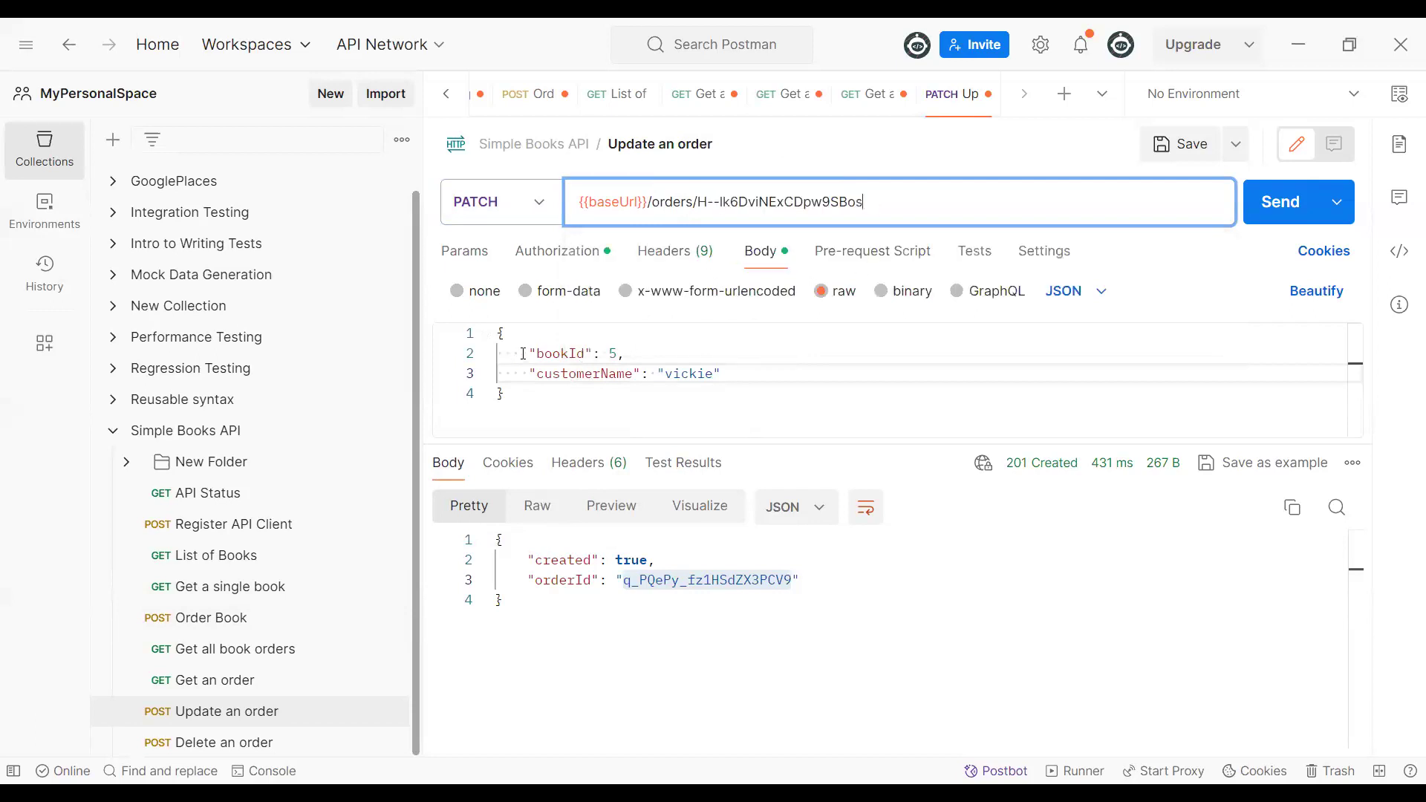
- Remove the bookId line from the JSON body of the Update an order request
left_click_drag(530, 353, 639, 350)
key("BackSpace")
key("BackSpace")
key("BackSpace")
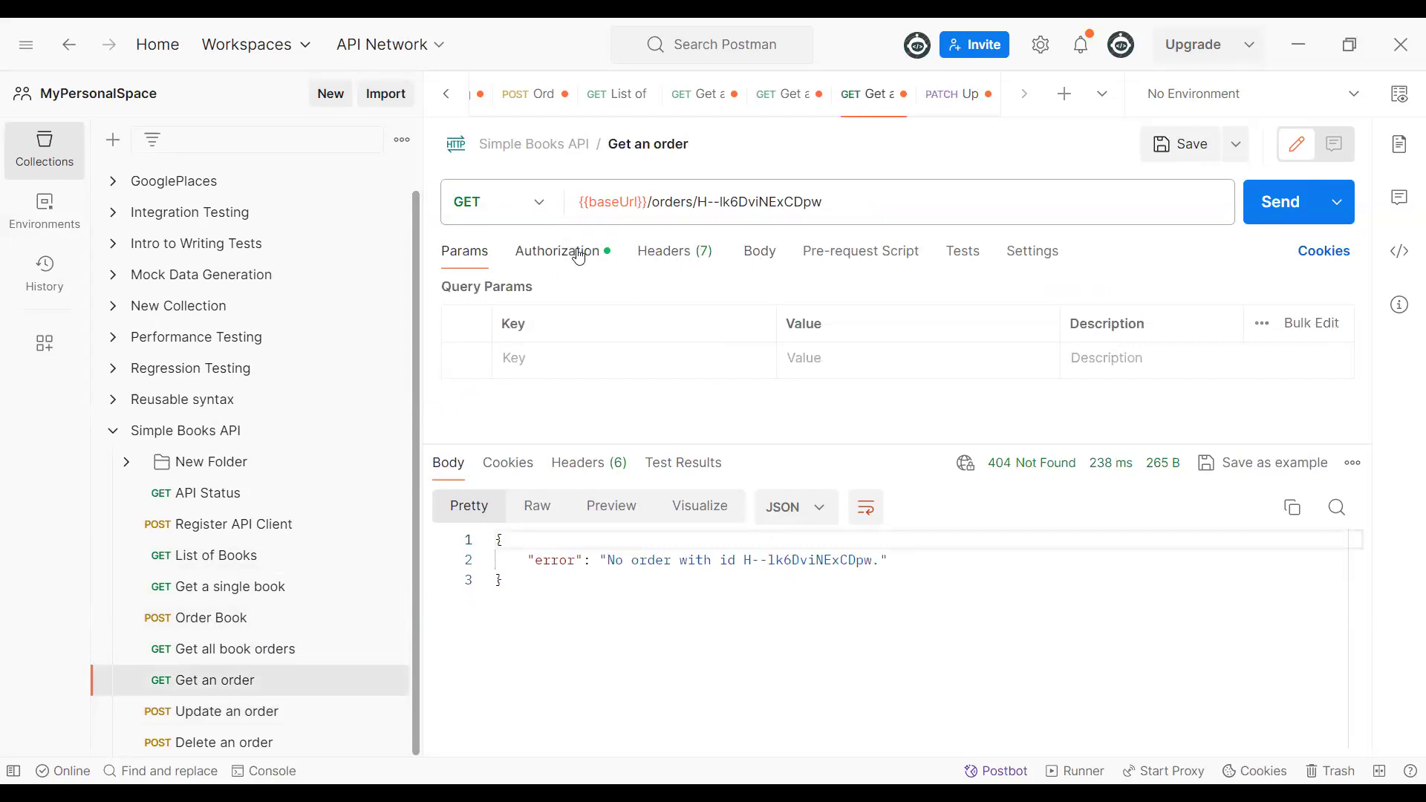
- Replace the incomplete ID in the Get an order URL with the full order ID, send the request, and check the customerName field
double_click(703, 205)
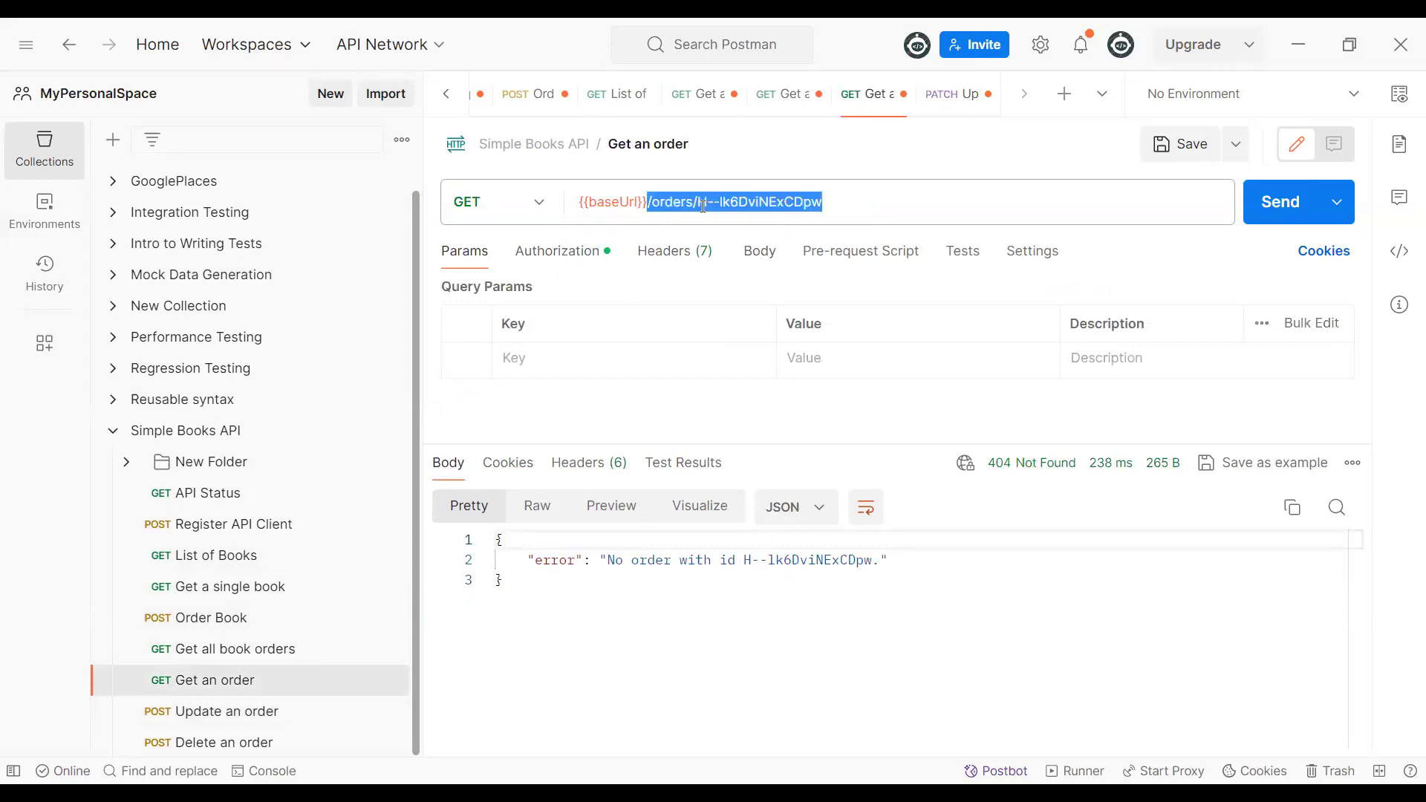
left_click(822, 209)
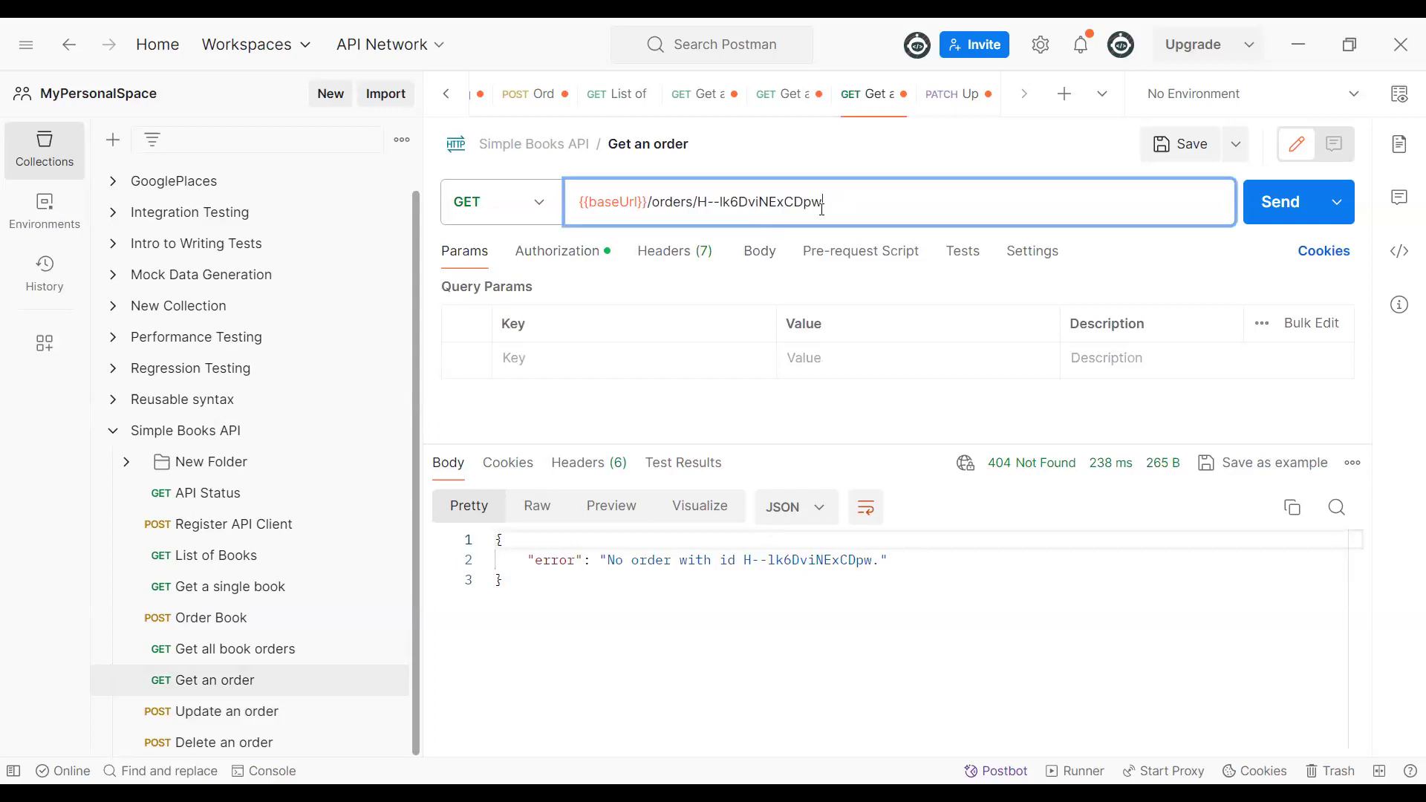
key("BackSpace")
key("BackSpace")
key("BackSpace")
key("BackSpace")
key("BackSpace")
key("BackSpace")
key("BackSpace")
key("BackSpace")
key("BackSpace")
key("BackSpace")
key("BackSpace")
key("BackSpace")
key("BackSpace")
key("BackSpace")
key("BackSpace")
key("BackSpace")
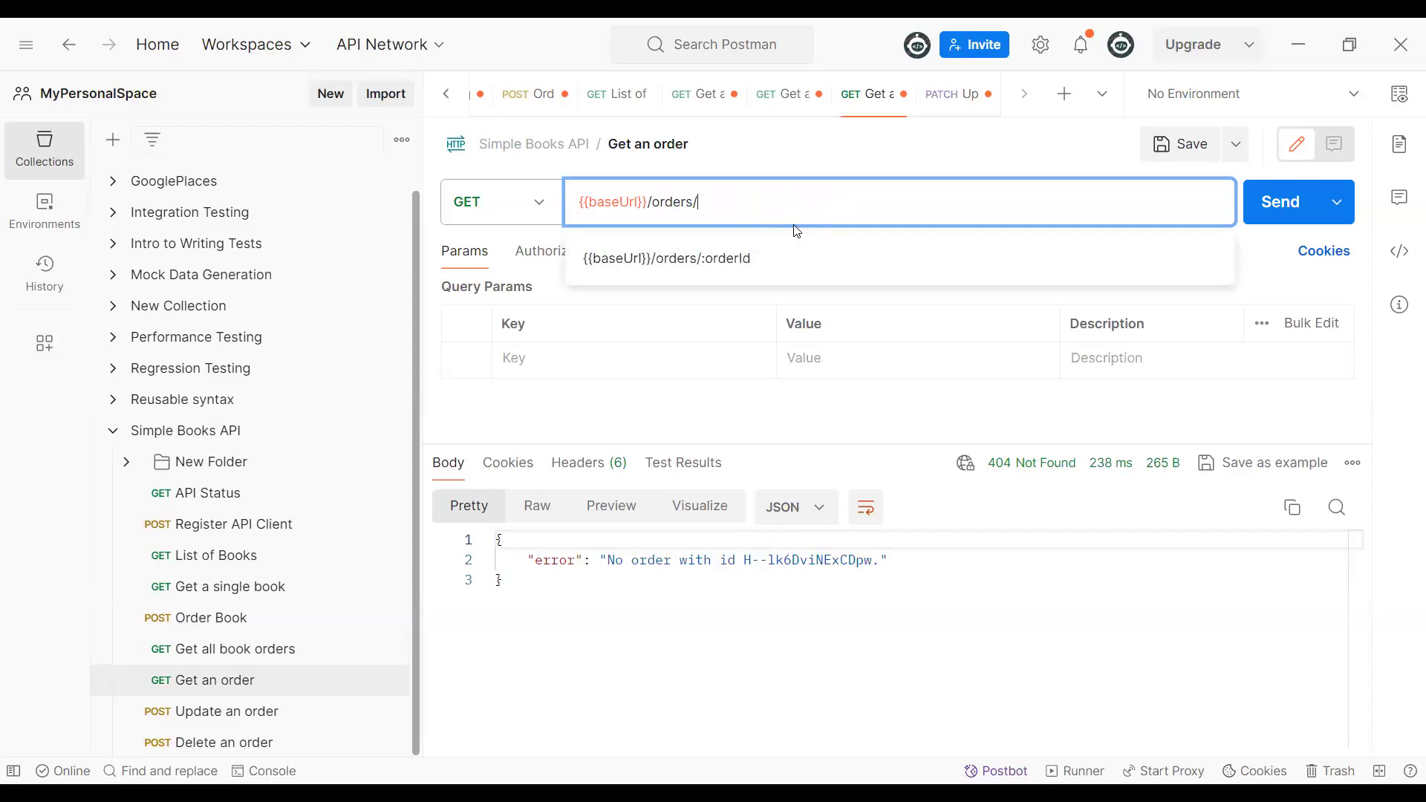
type("H--lk6DviNExCDpw9SBos")
left_click(1266, 215)
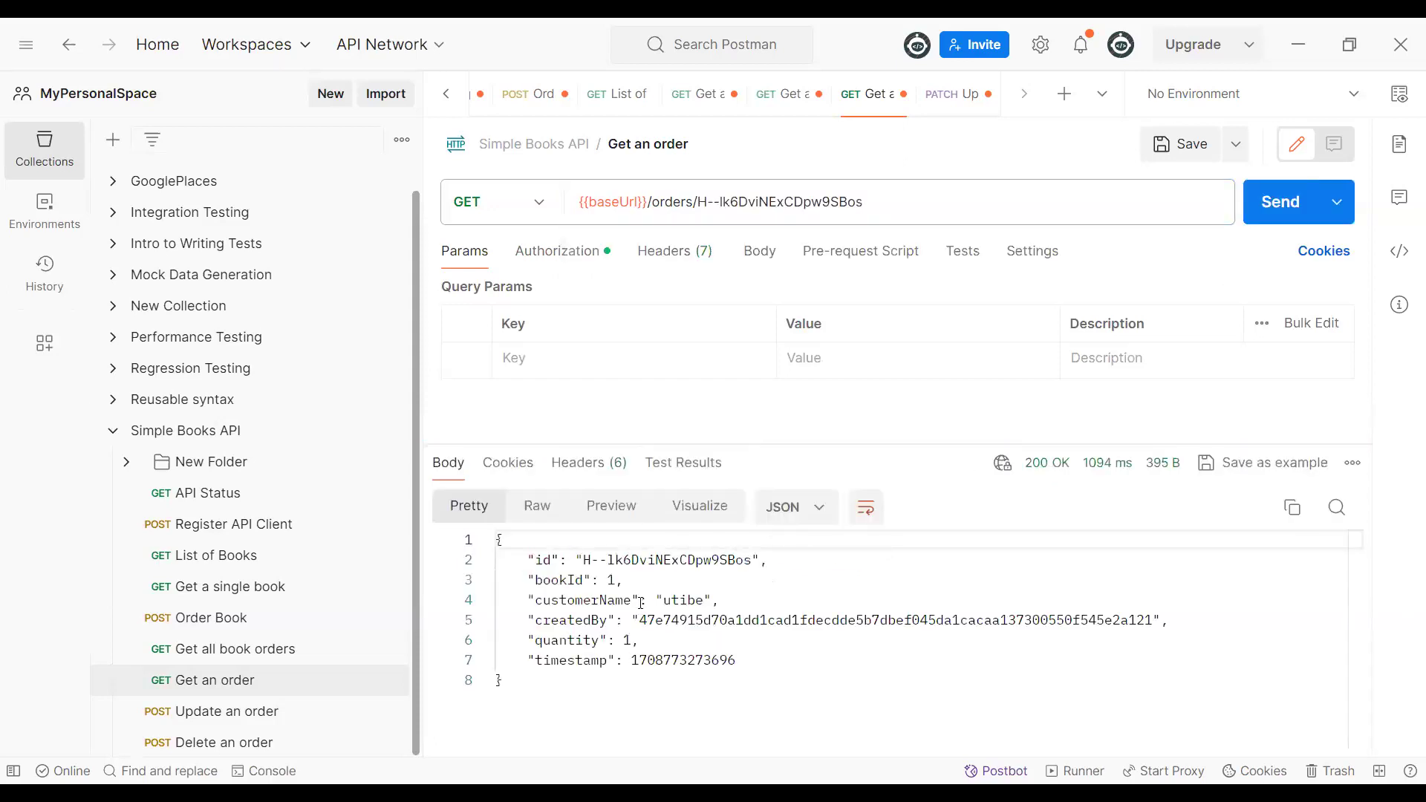
left_click_drag(528, 599, 711, 599)
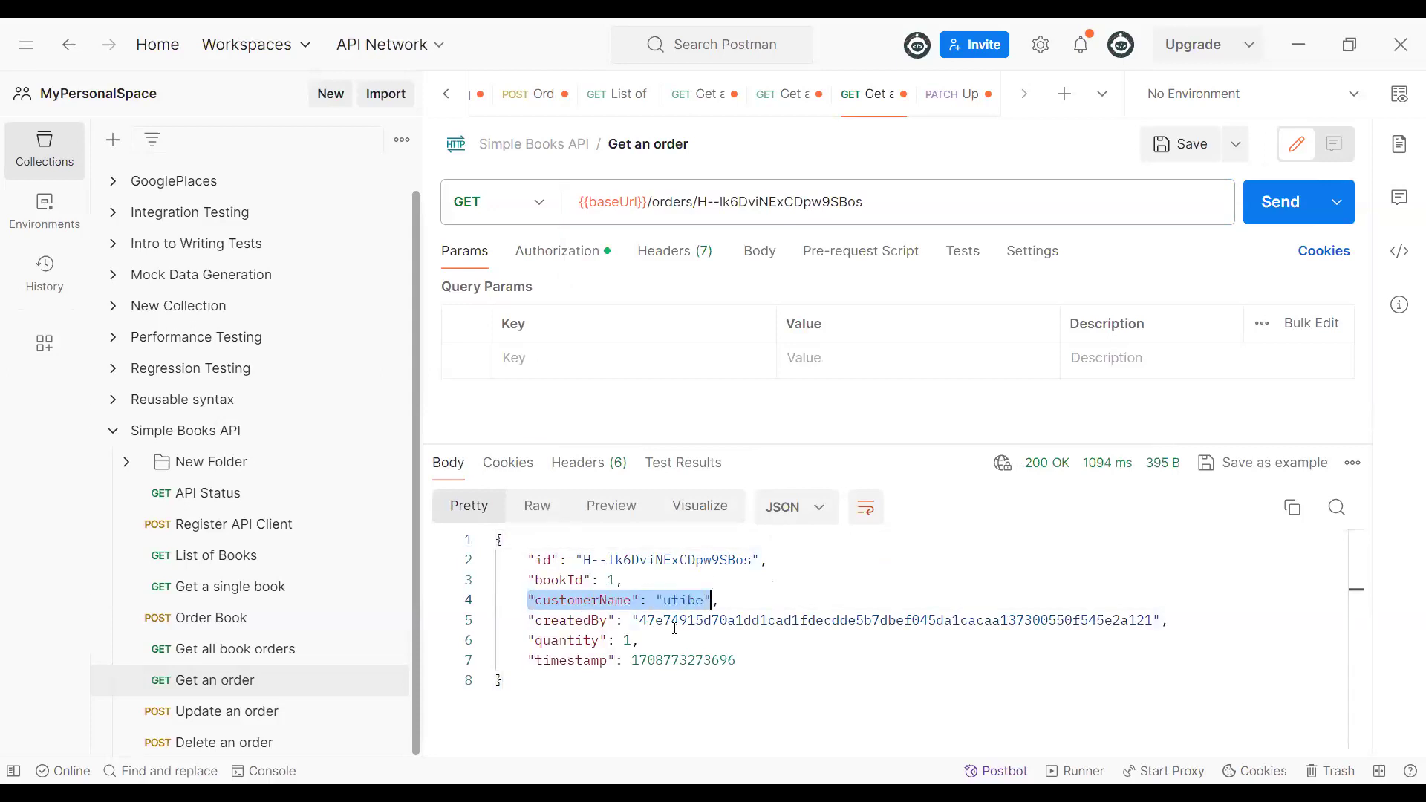
- Send the Update an order PATCH request and view the explanation of its response status
left_click(216, 724)
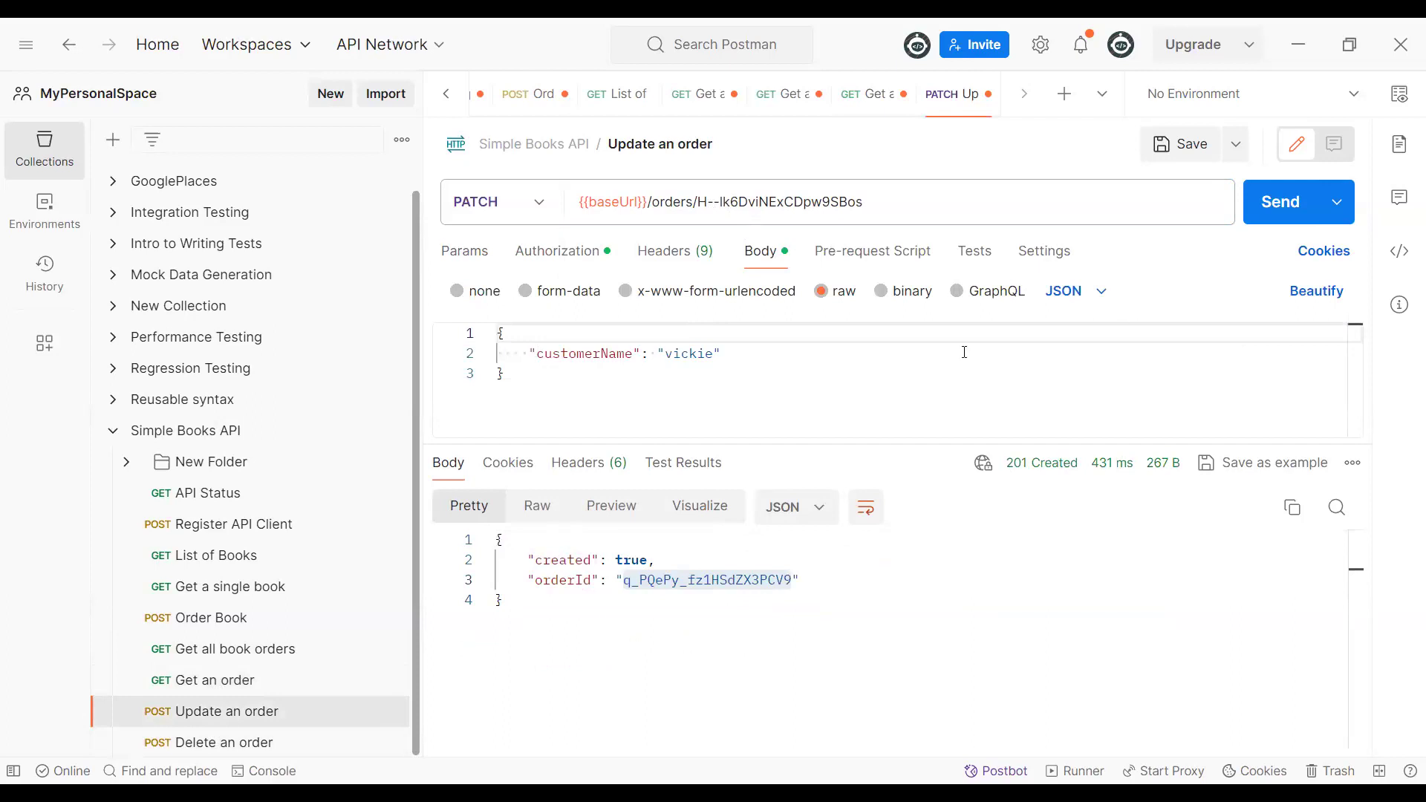
left_click(1290, 209)
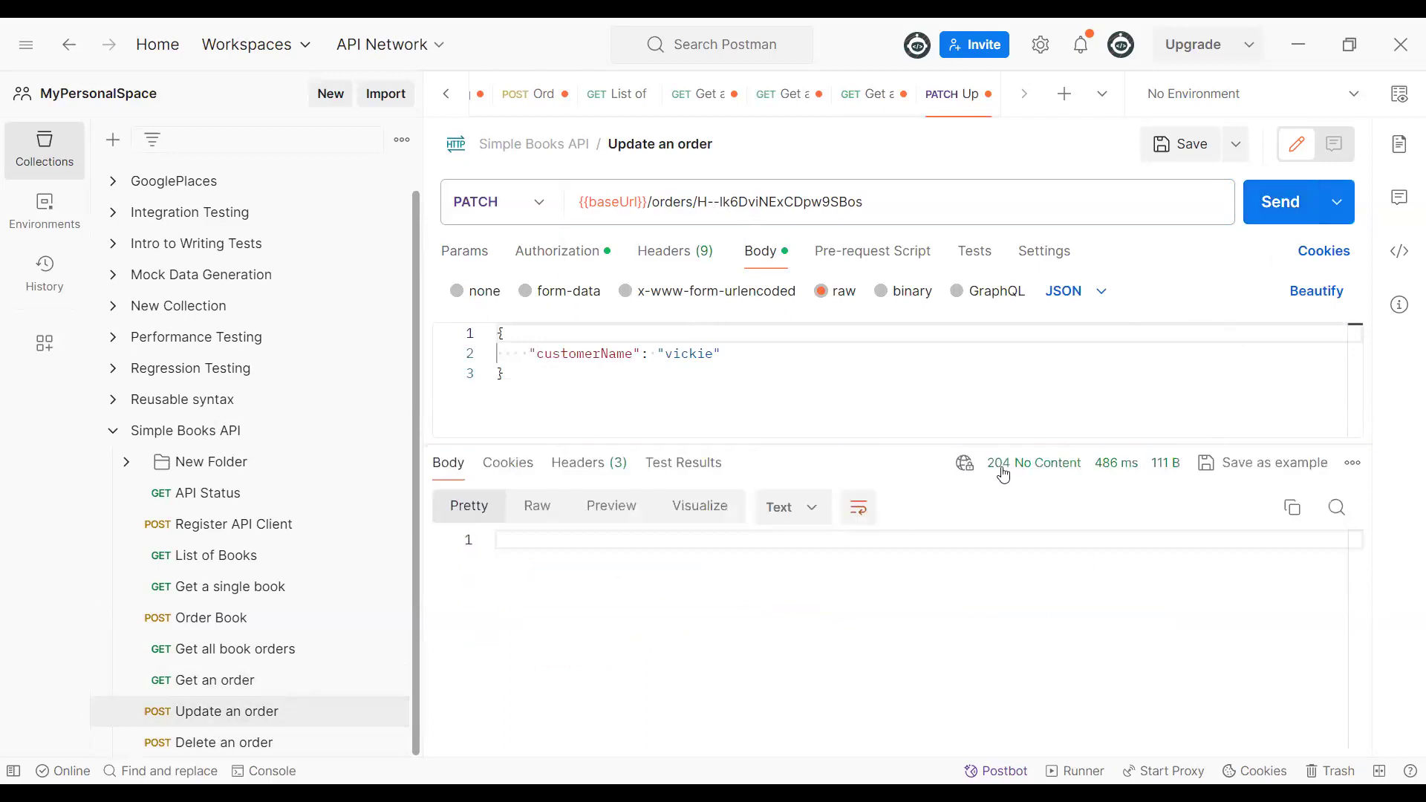
mouse_move(1011, 474)
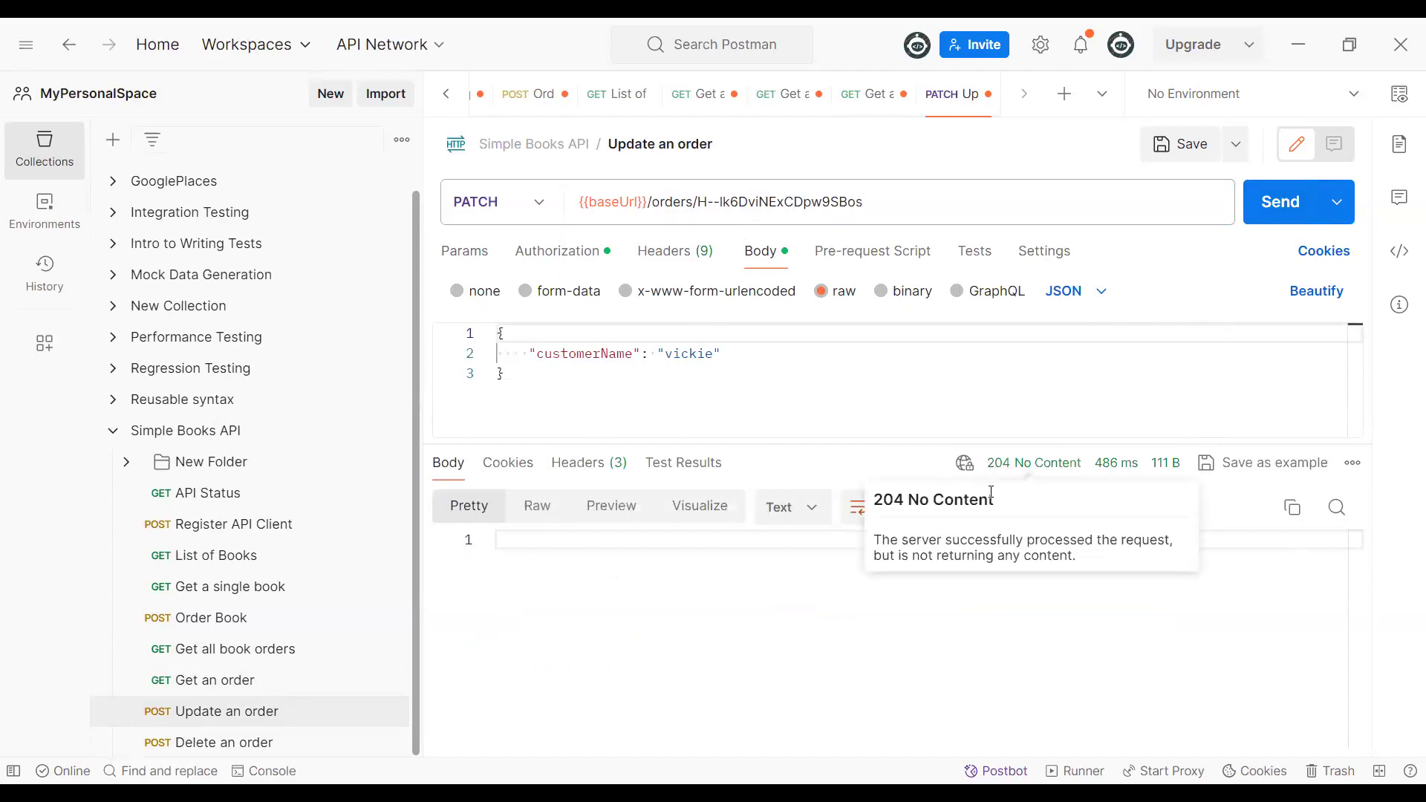
- Resend the Get an order request and check the customerName value in the response
left_click(562, 539)
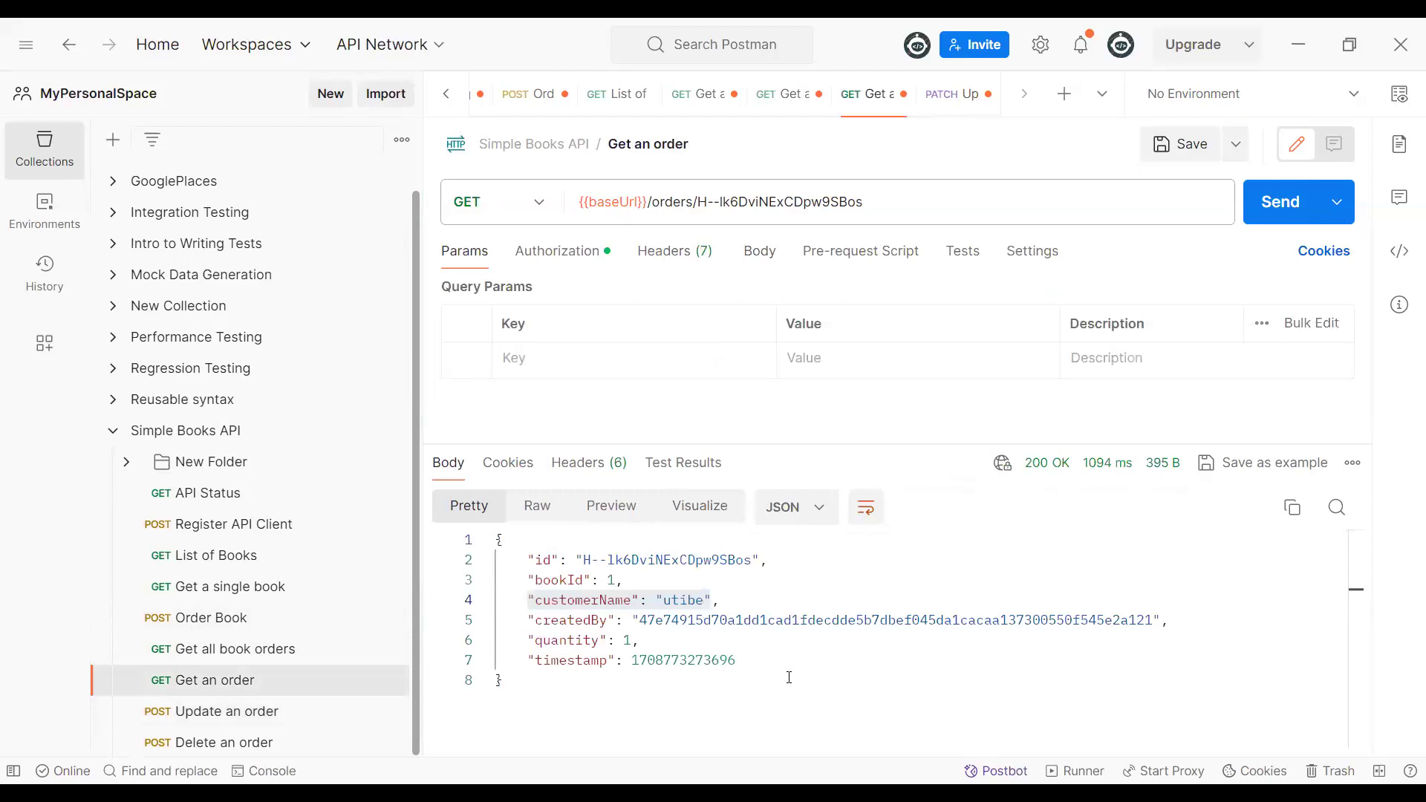
left_click(1274, 220)
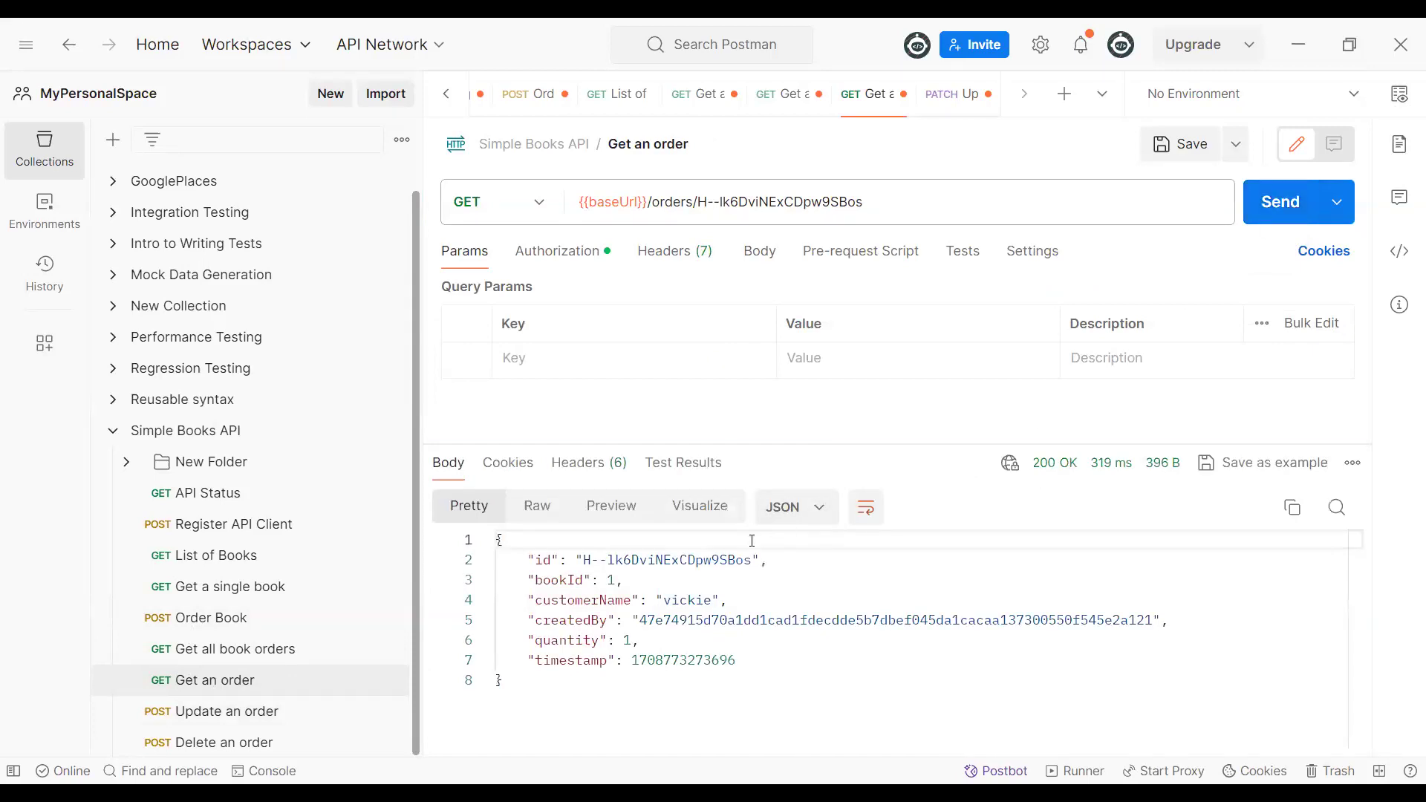
double_click(682, 603)
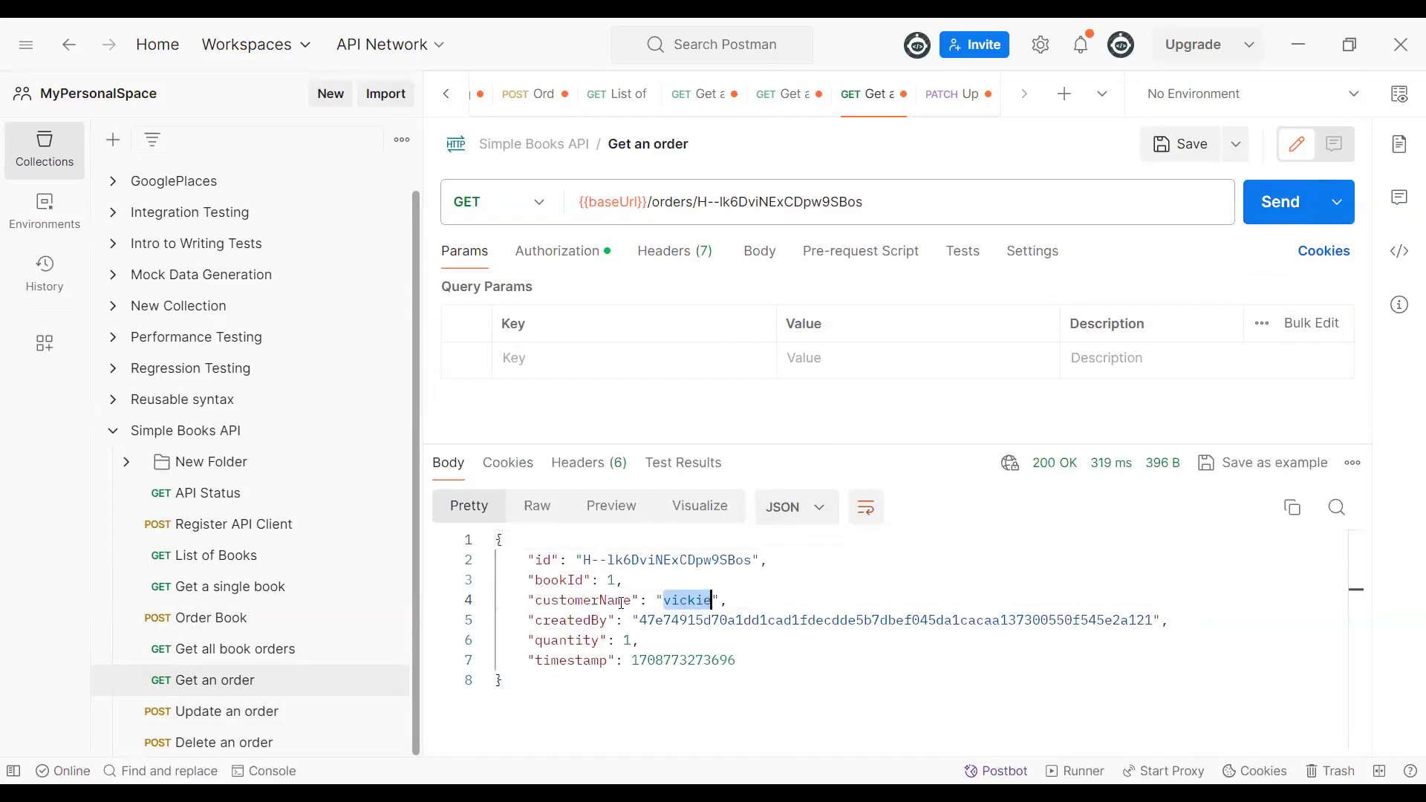
- Replace the customerName value in the Update an order JSON body with another customer's first name and send the PATCH request
left_click(206, 713)
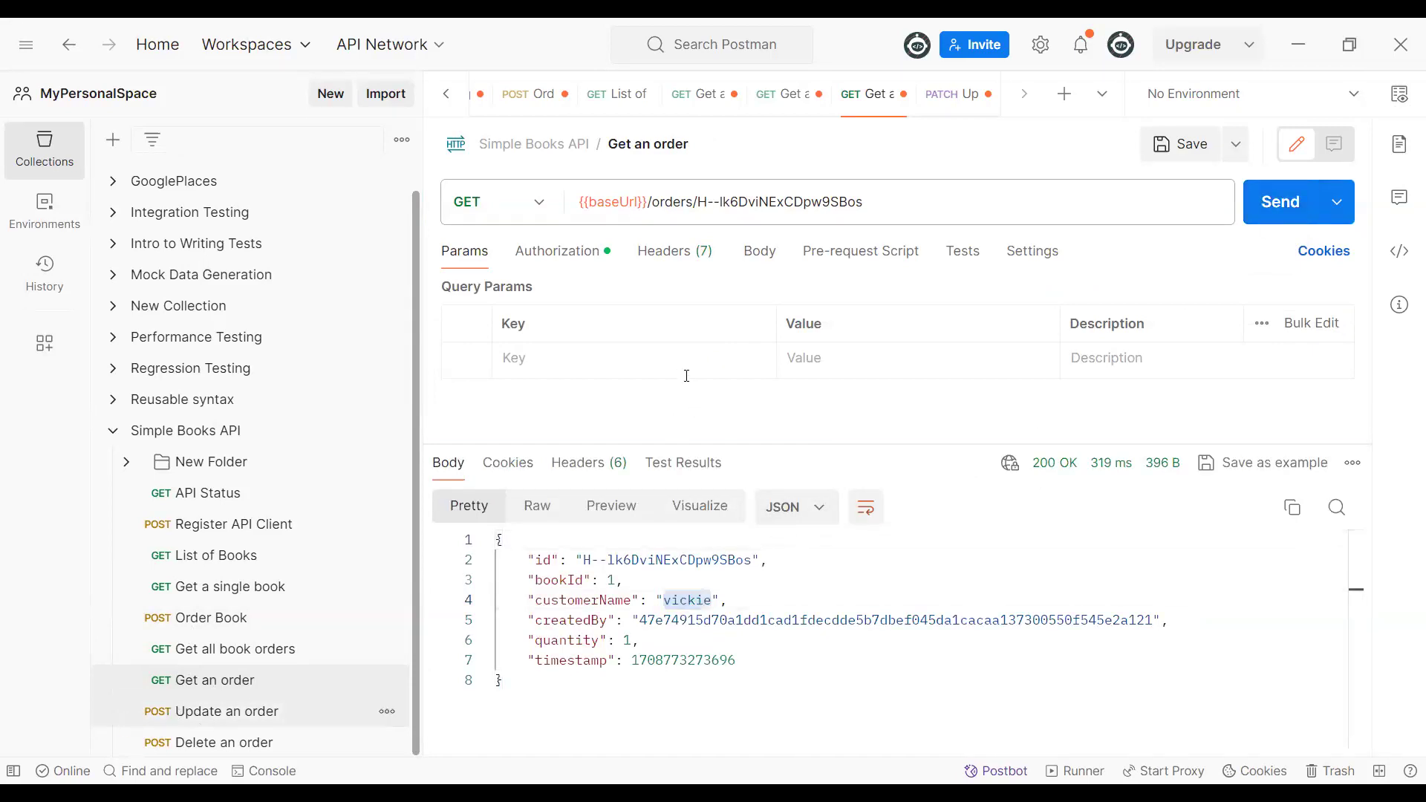
double_click(684, 354)
type("Beck")
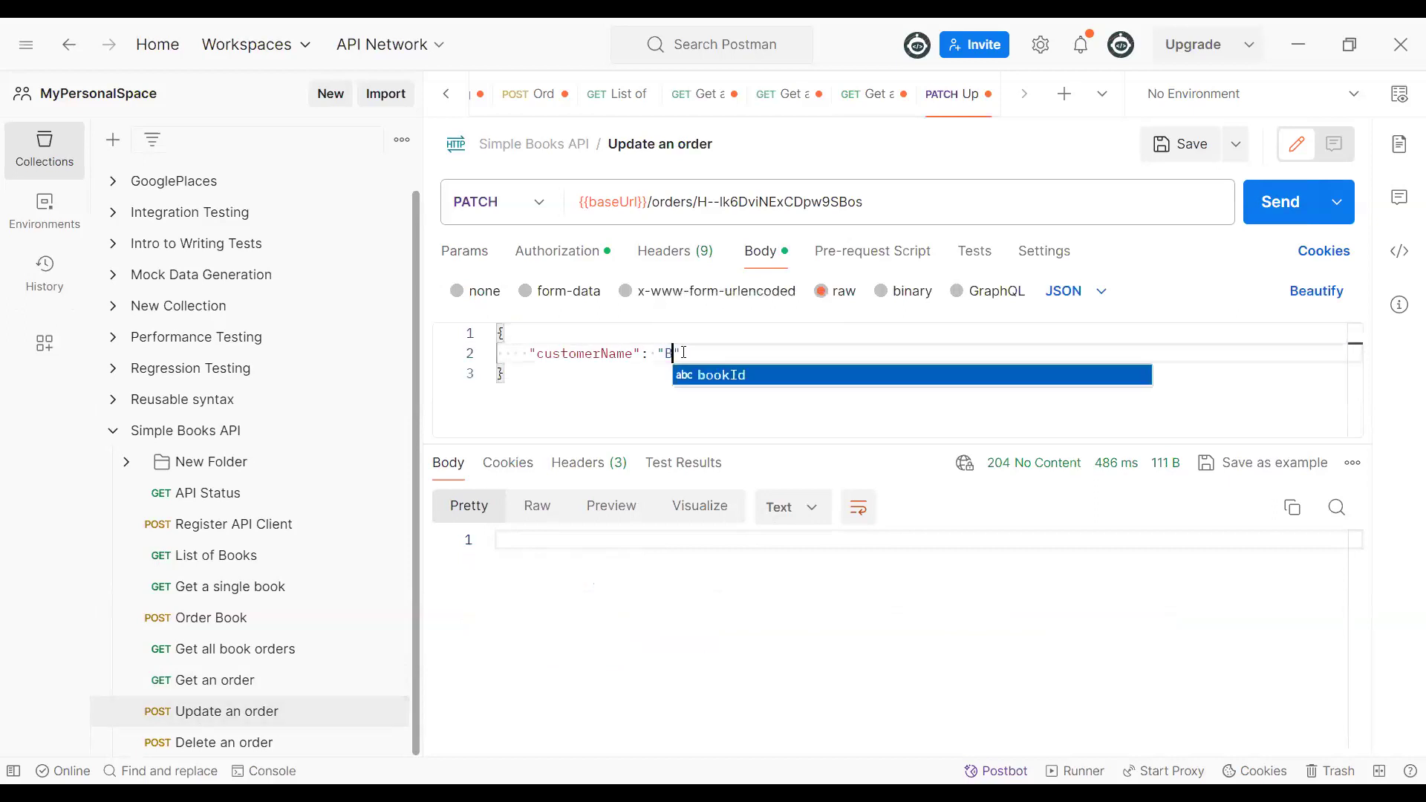
type("a")
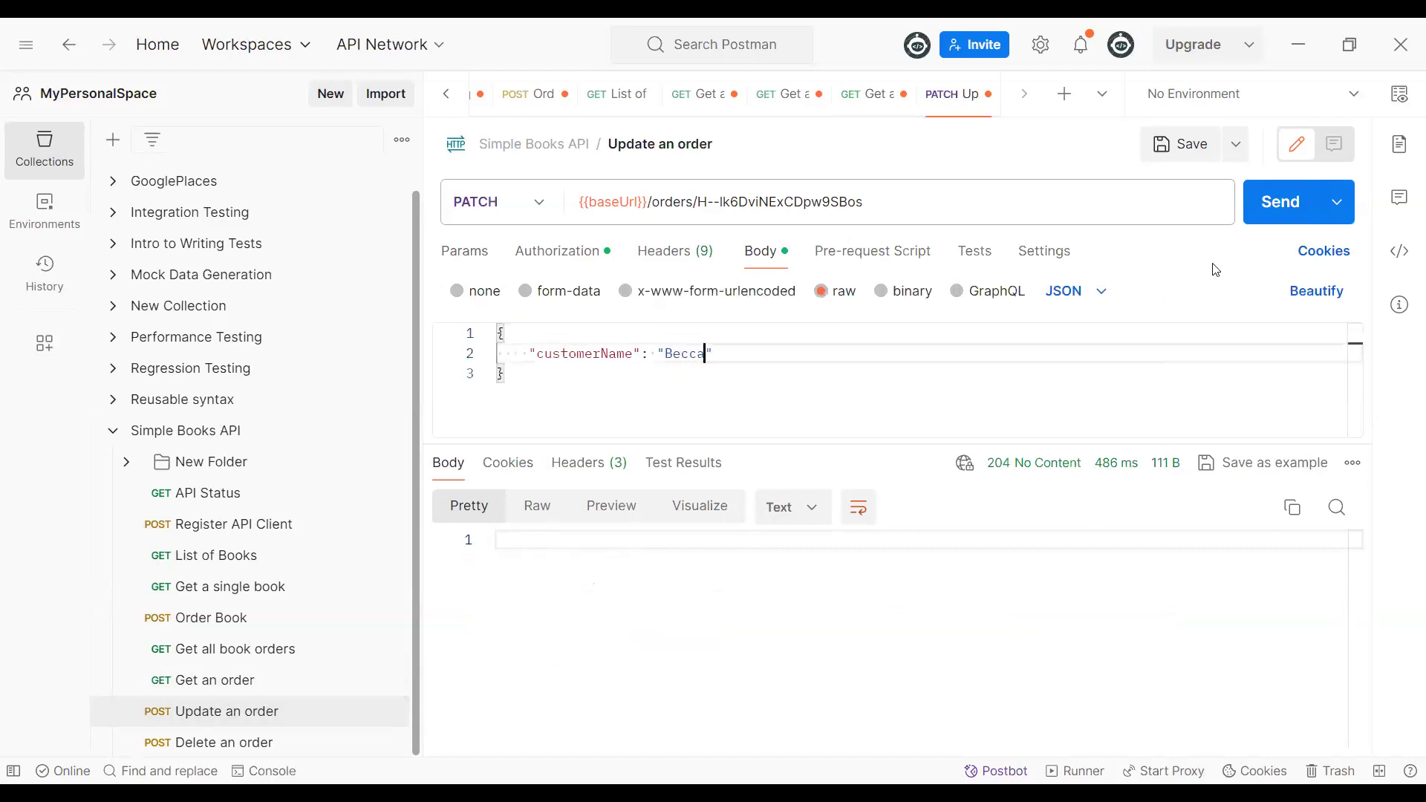
left_click(1283, 205)
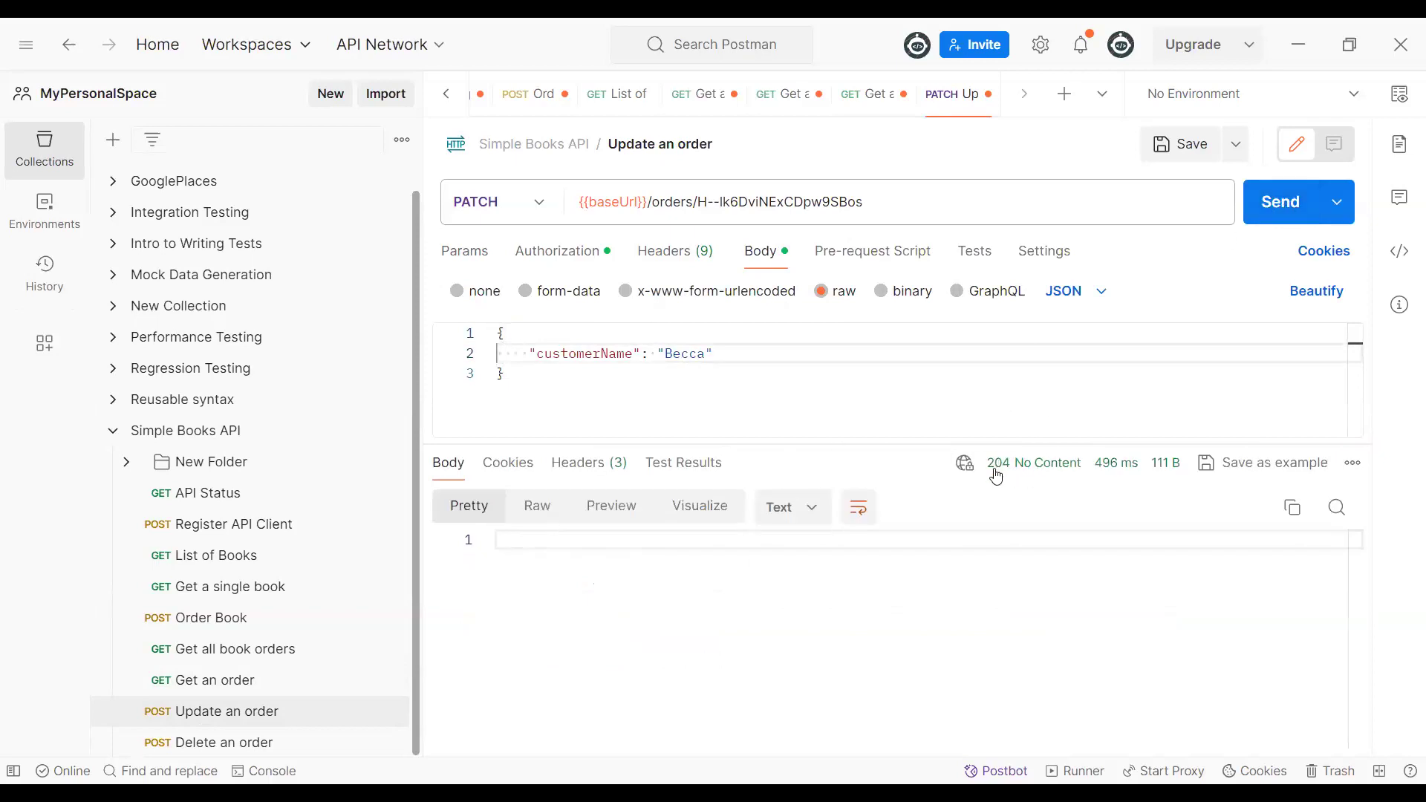
- Retrieve the order again with Get an order to verify the second customerName change
left_click(202, 694)
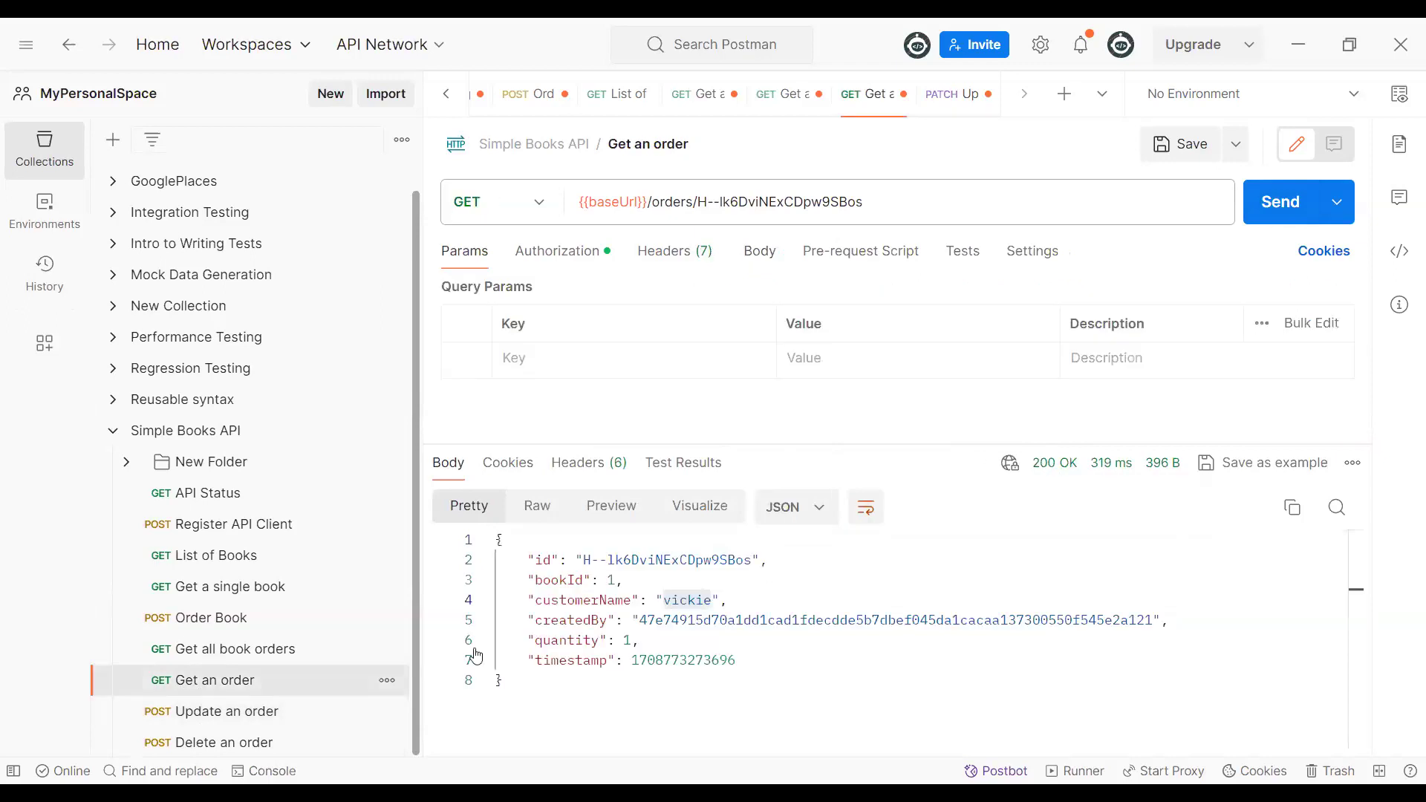
left_click(1261, 215)
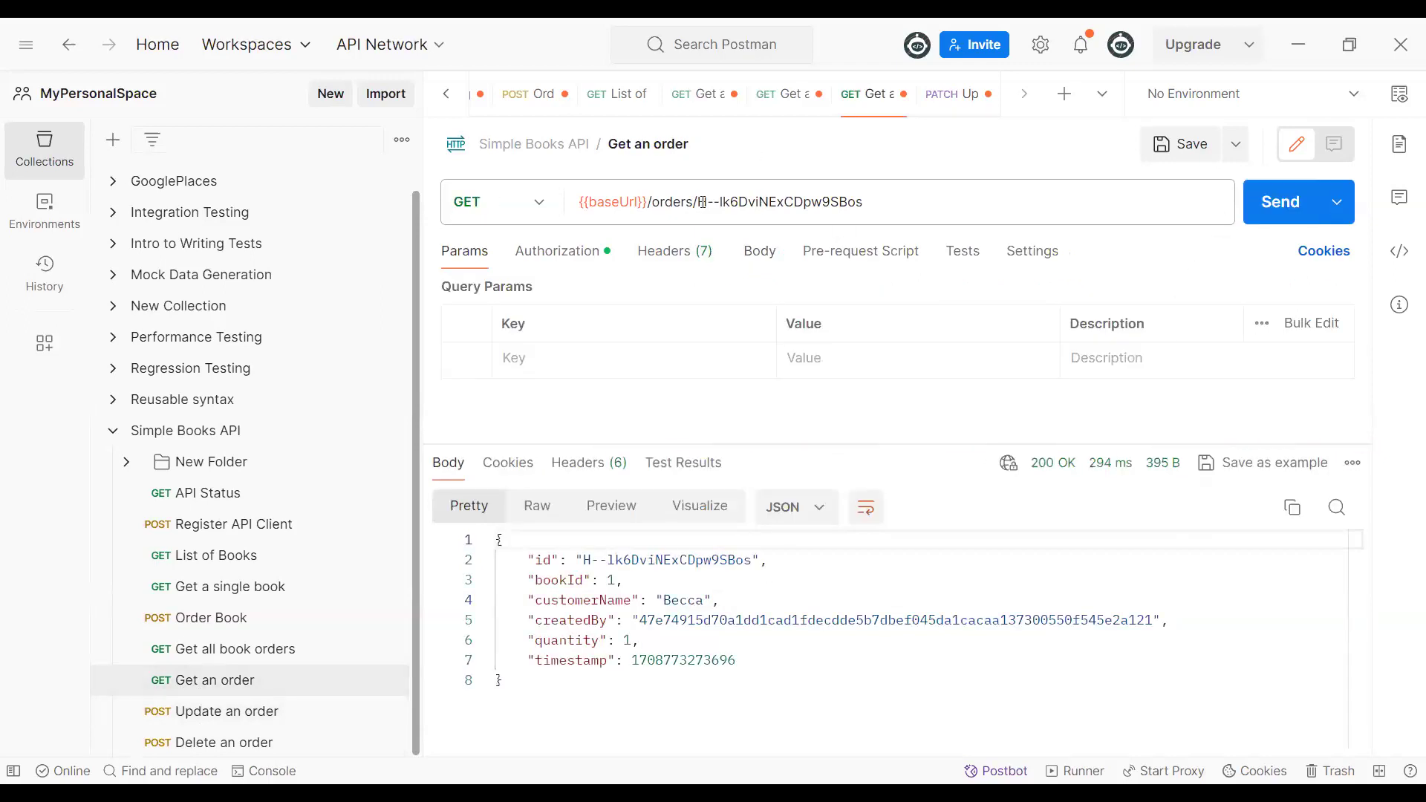
left_click_drag(663, 600, 703, 600)
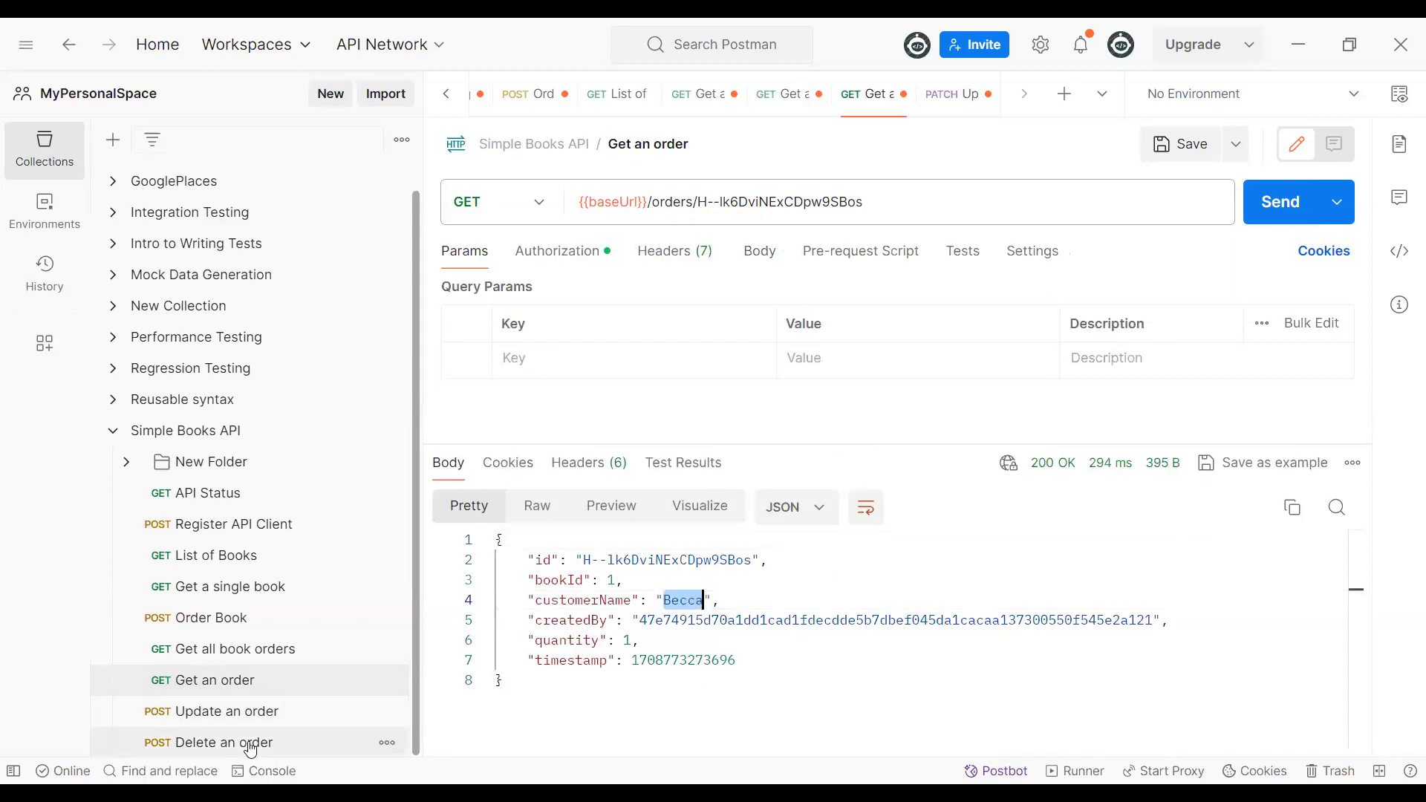
- Compare the single-field Update an order body with the order ID and all the fields in the Get an order response
left_click(222, 711)
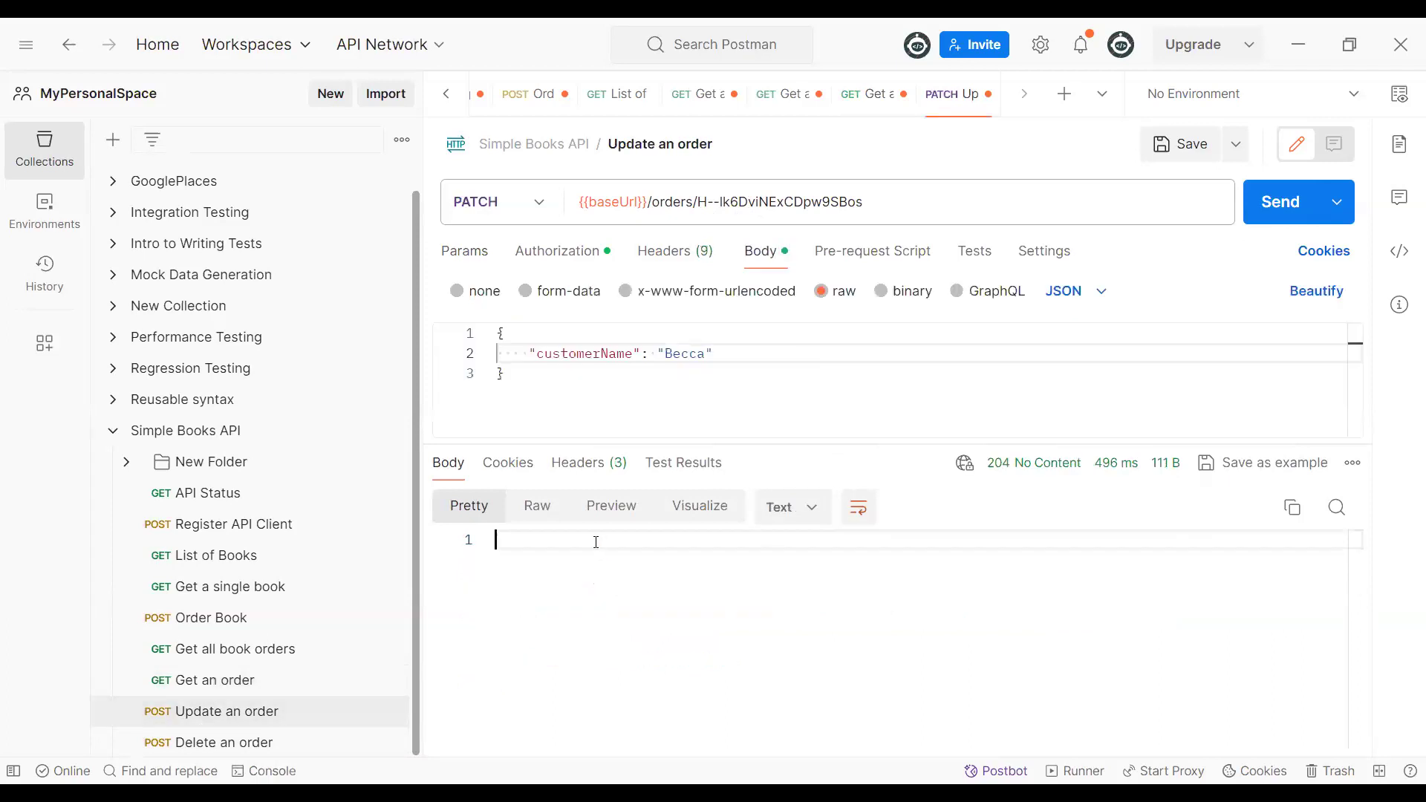
left_click(222, 682)
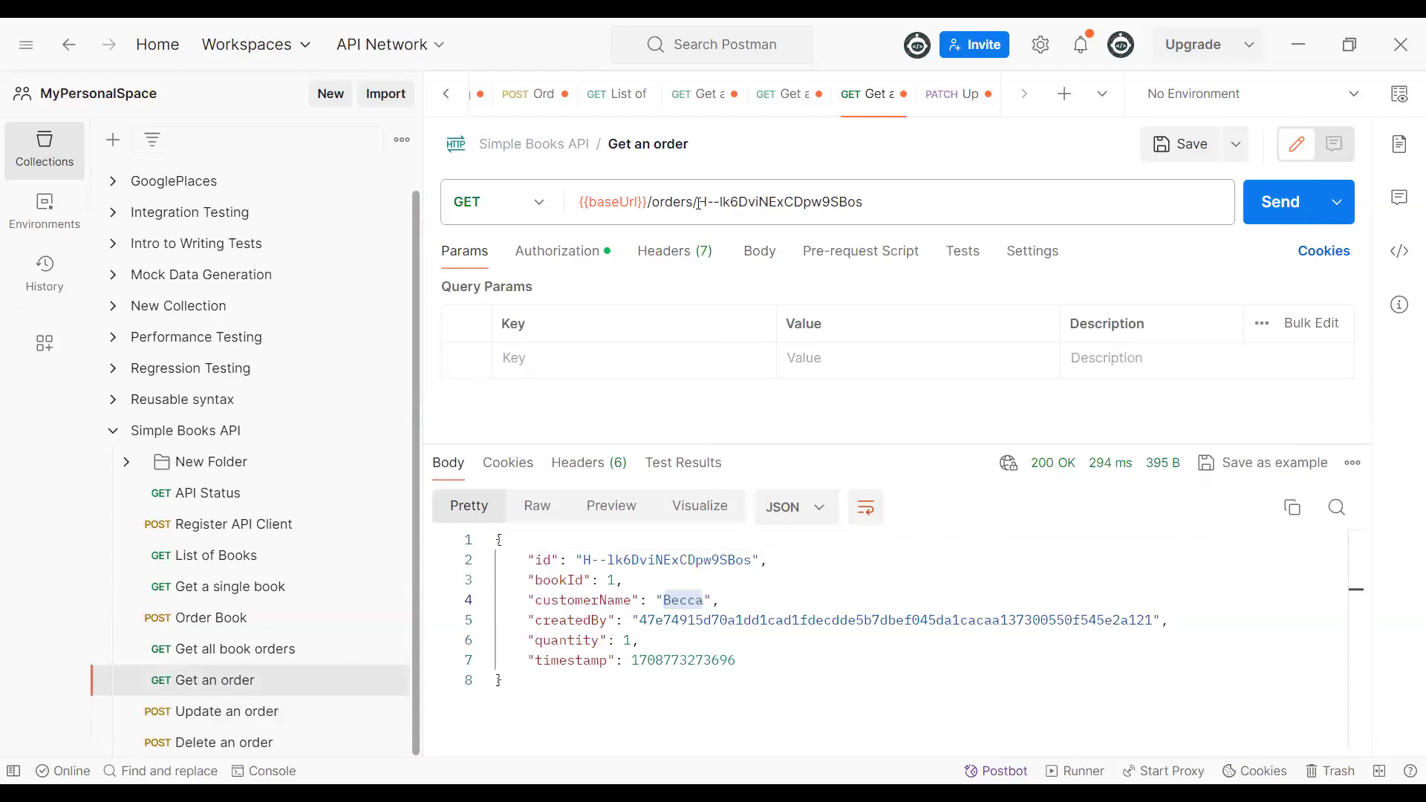
left_click_drag(698, 203, 924, 204)
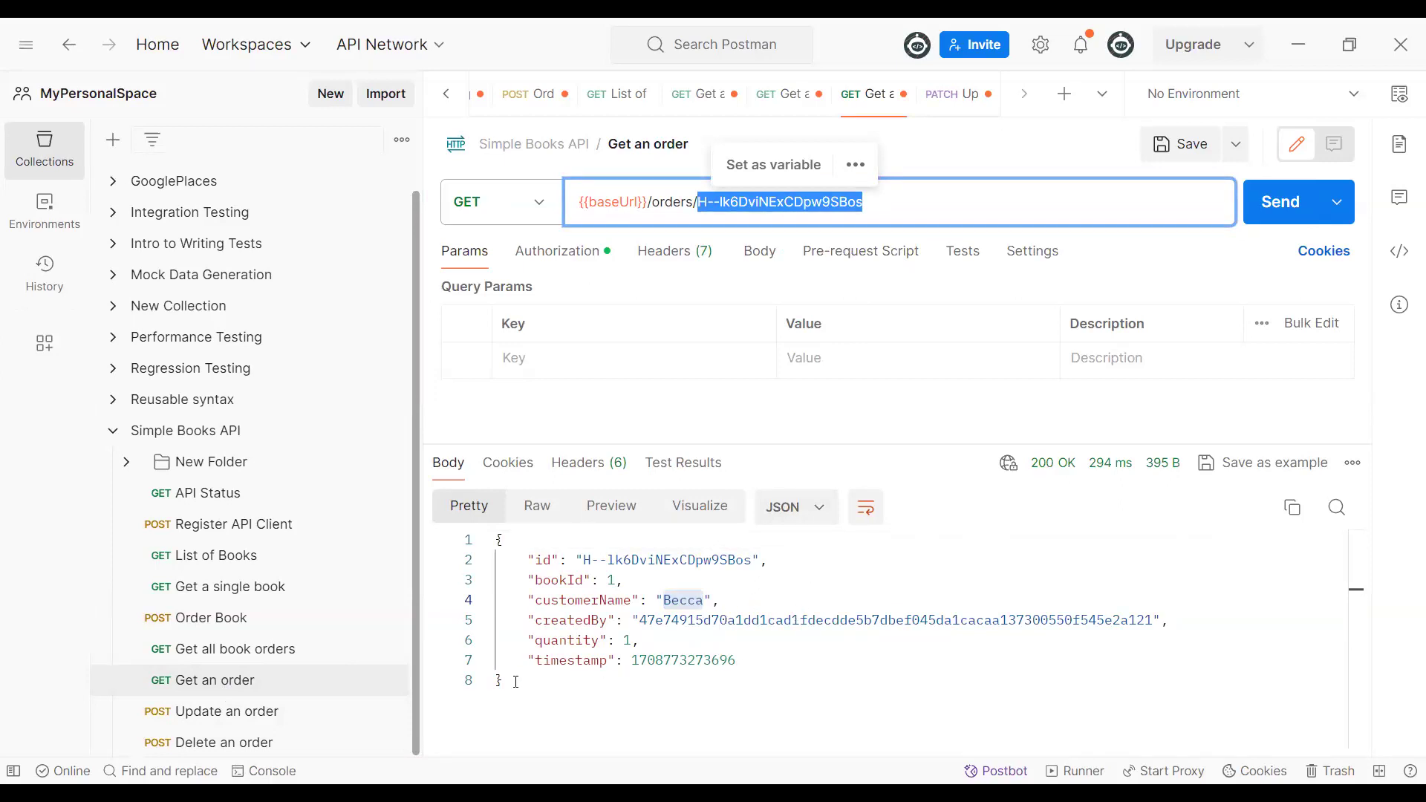
left_click_drag(516, 682, 496, 539)
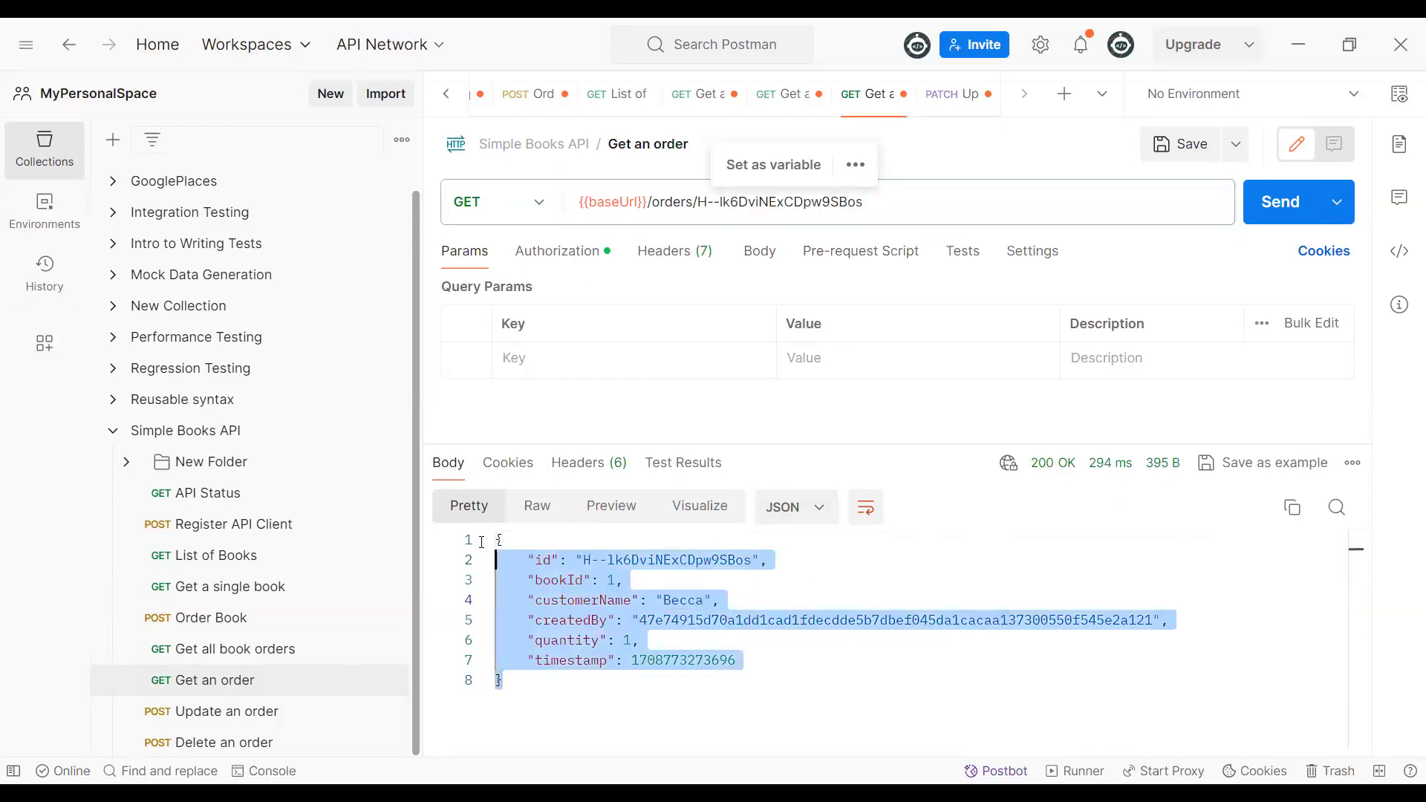
left_click(626, 580)
left_click_drag(522, 559, 623, 580)
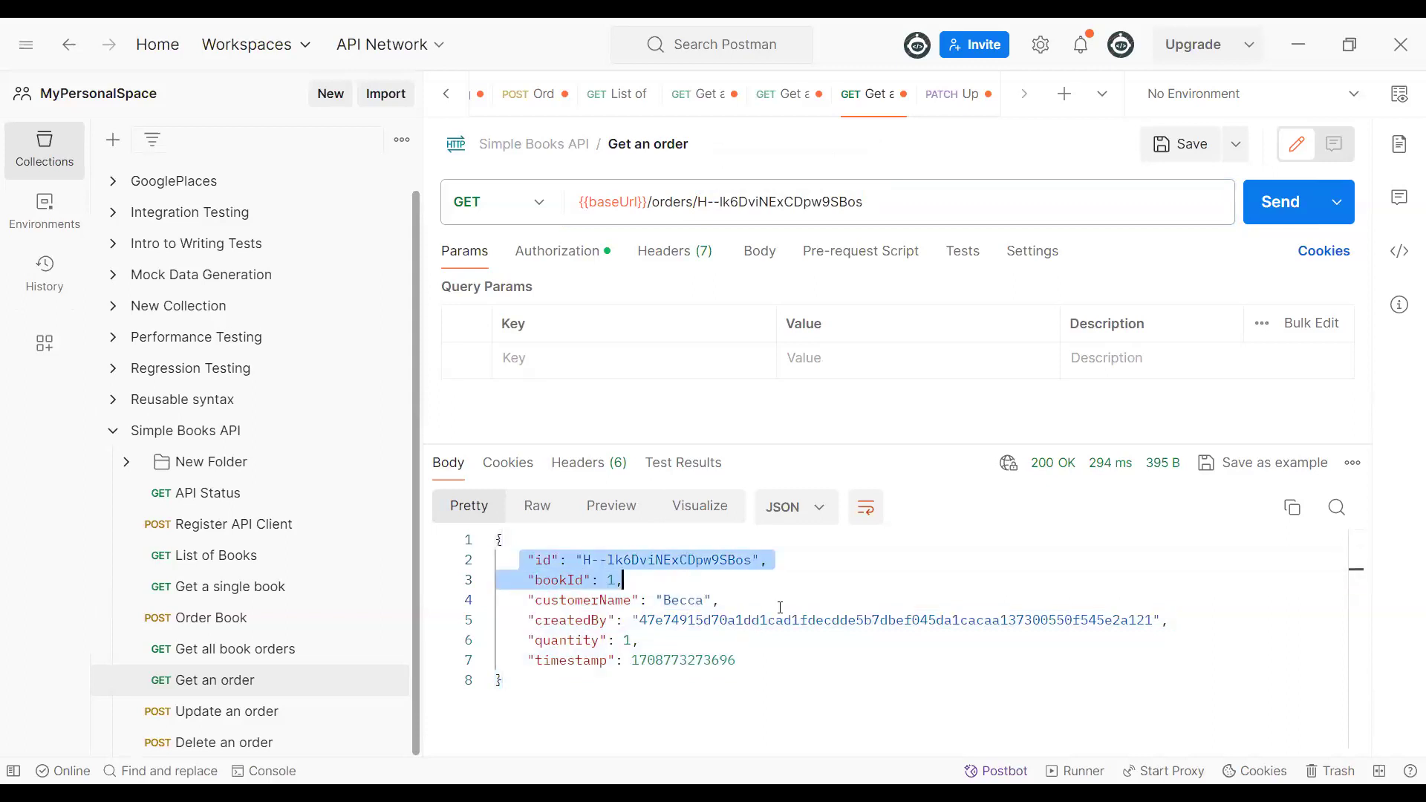
left_click_drag(780, 607, 792, 643)
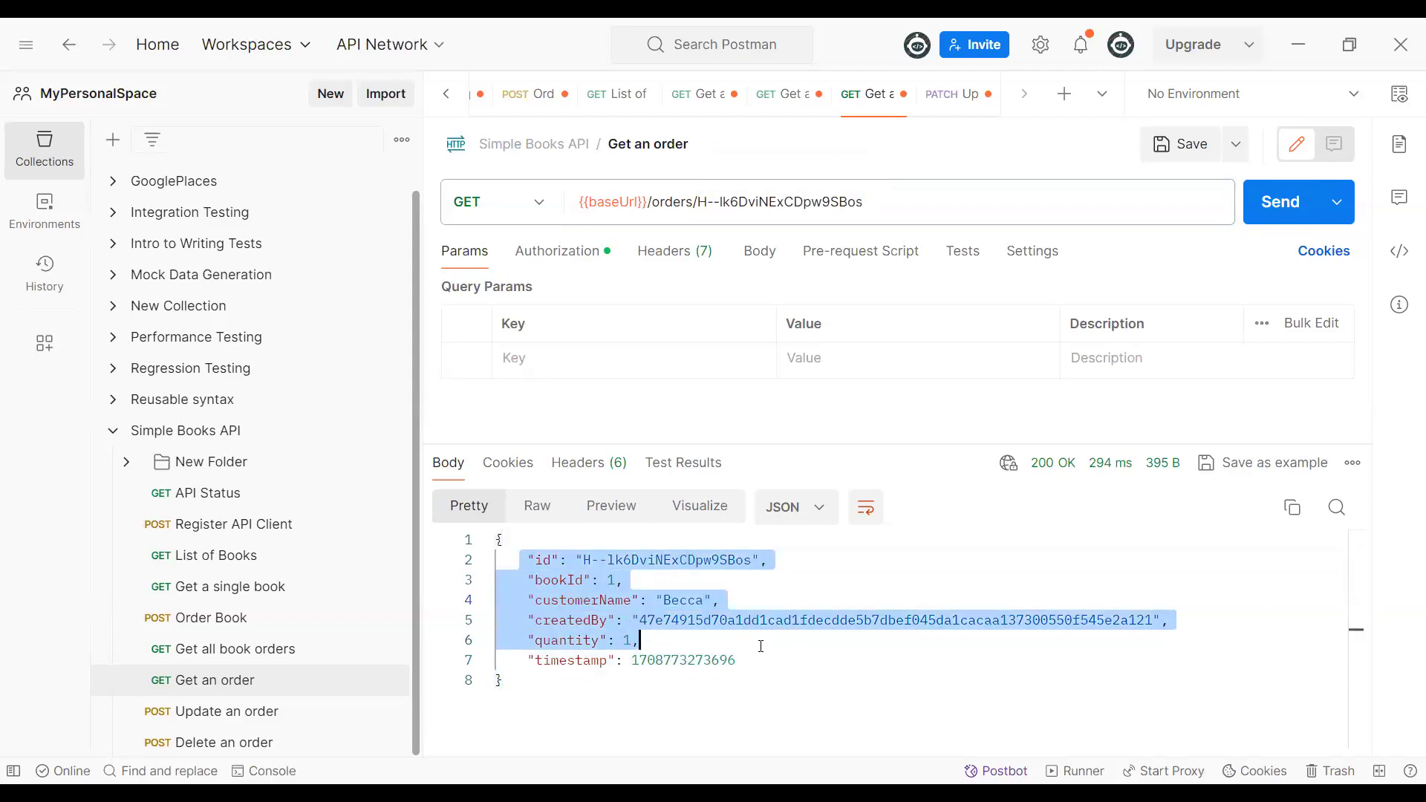
left_click(502, 542)
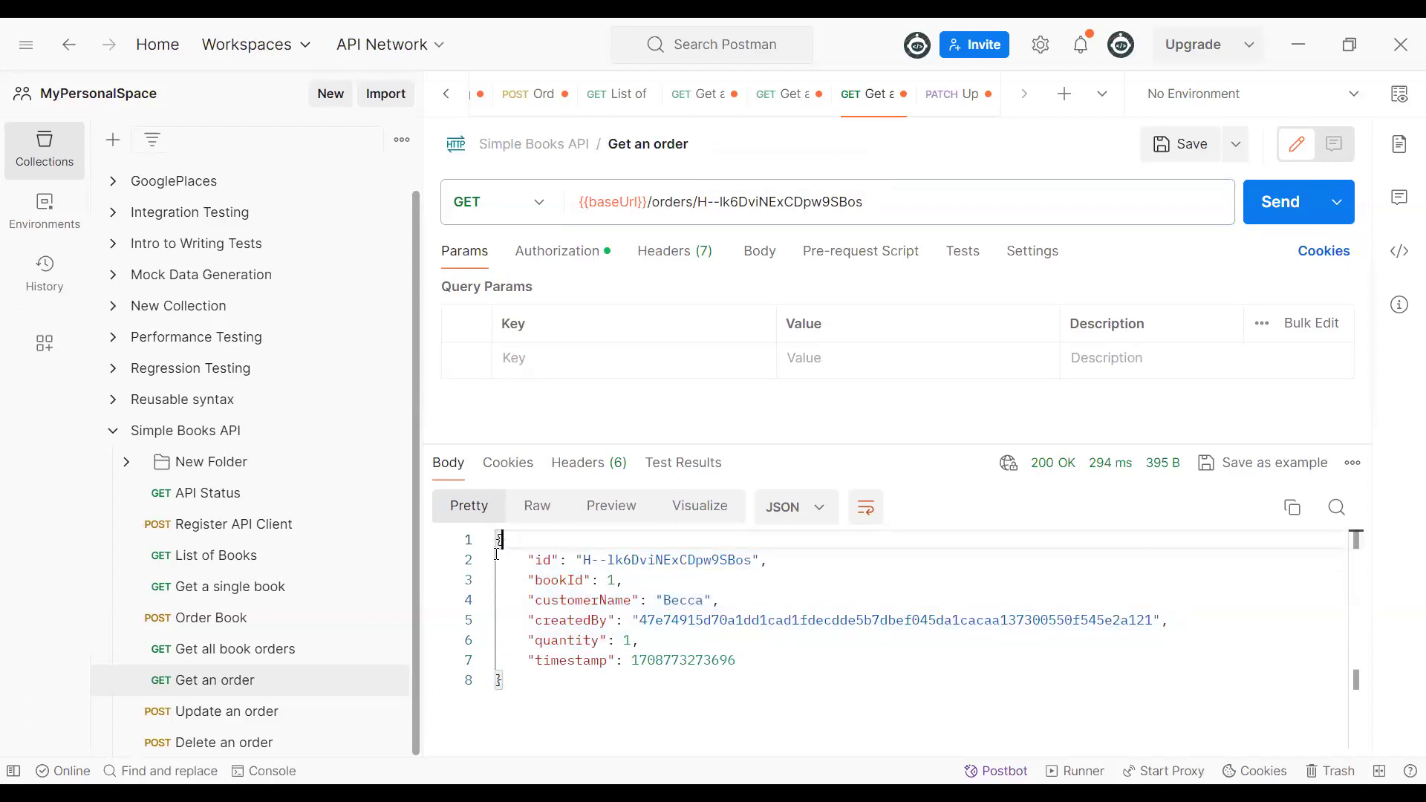
left_click_drag(497, 554, 756, 657)
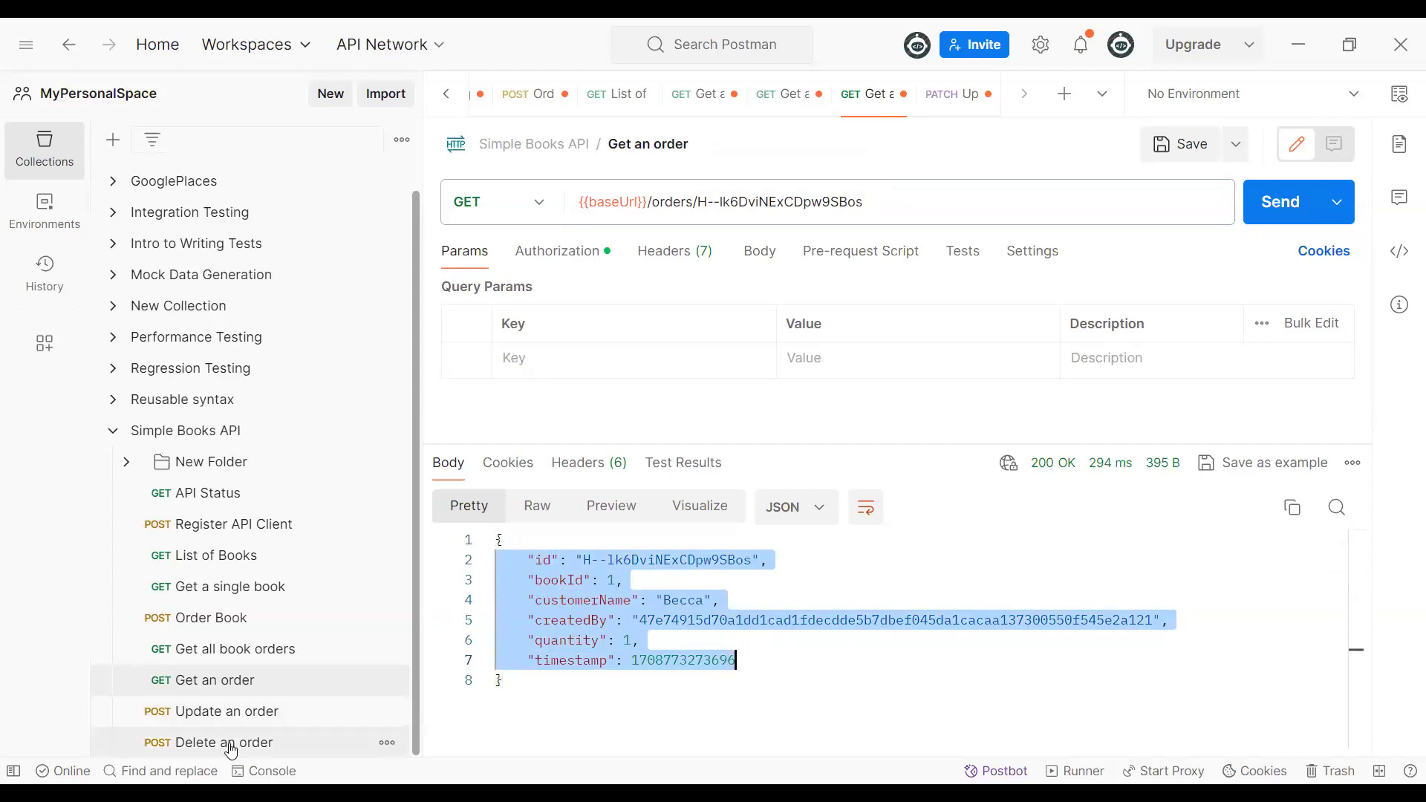
left_click(688, 600)
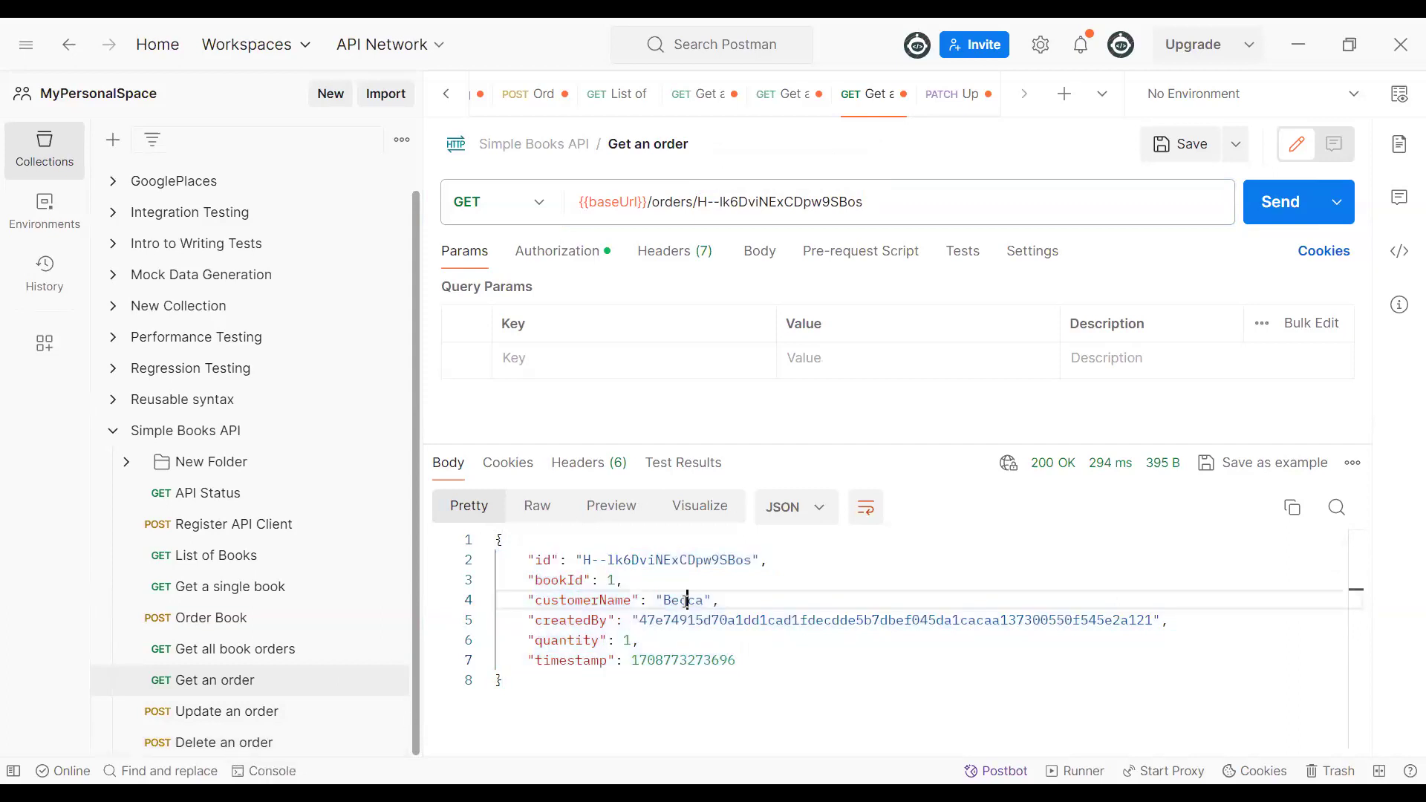
- Open the Delete an order request, switch to the browser, and examine the documented DELETE method, orderId endpoint and request body requirement
left_click(232, 741)
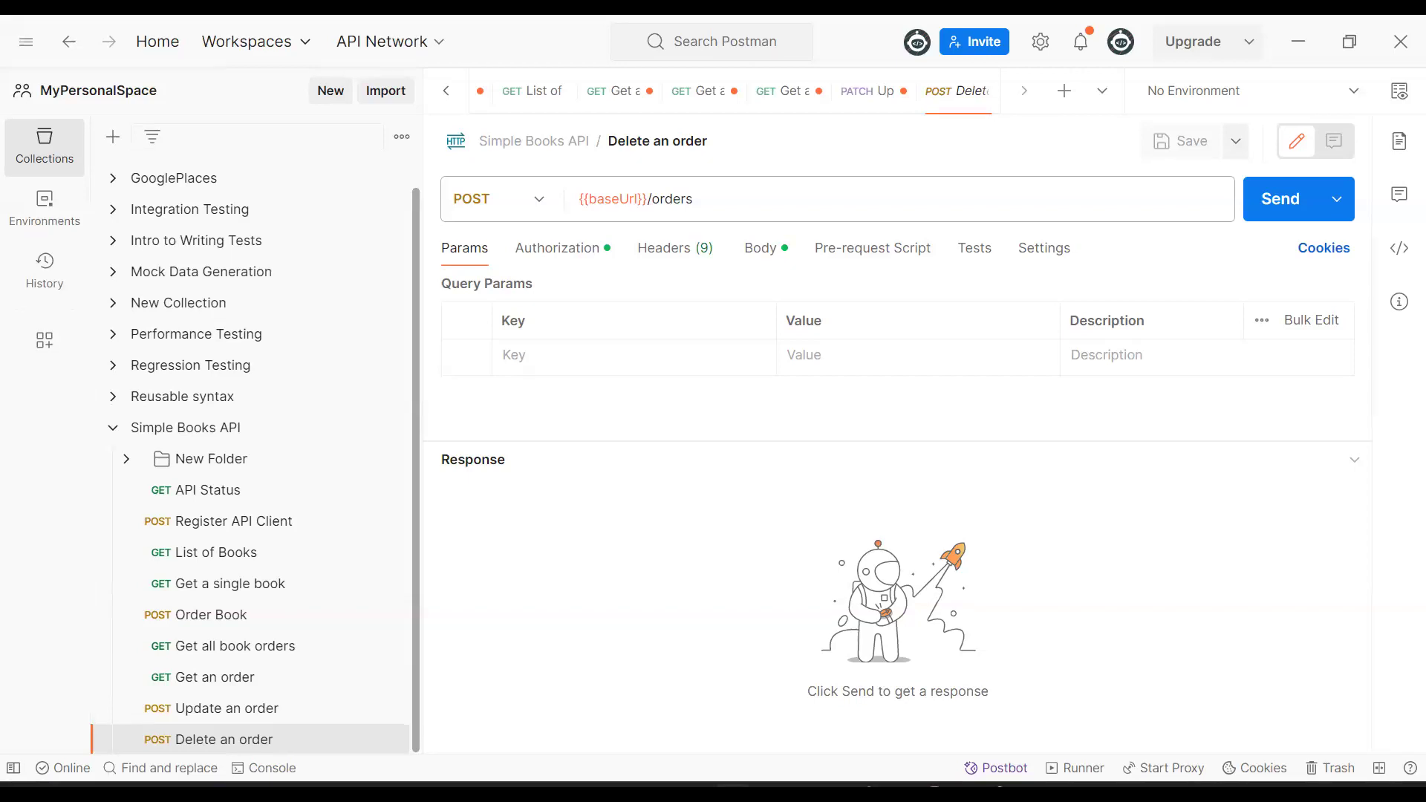
key("alt+Tab")
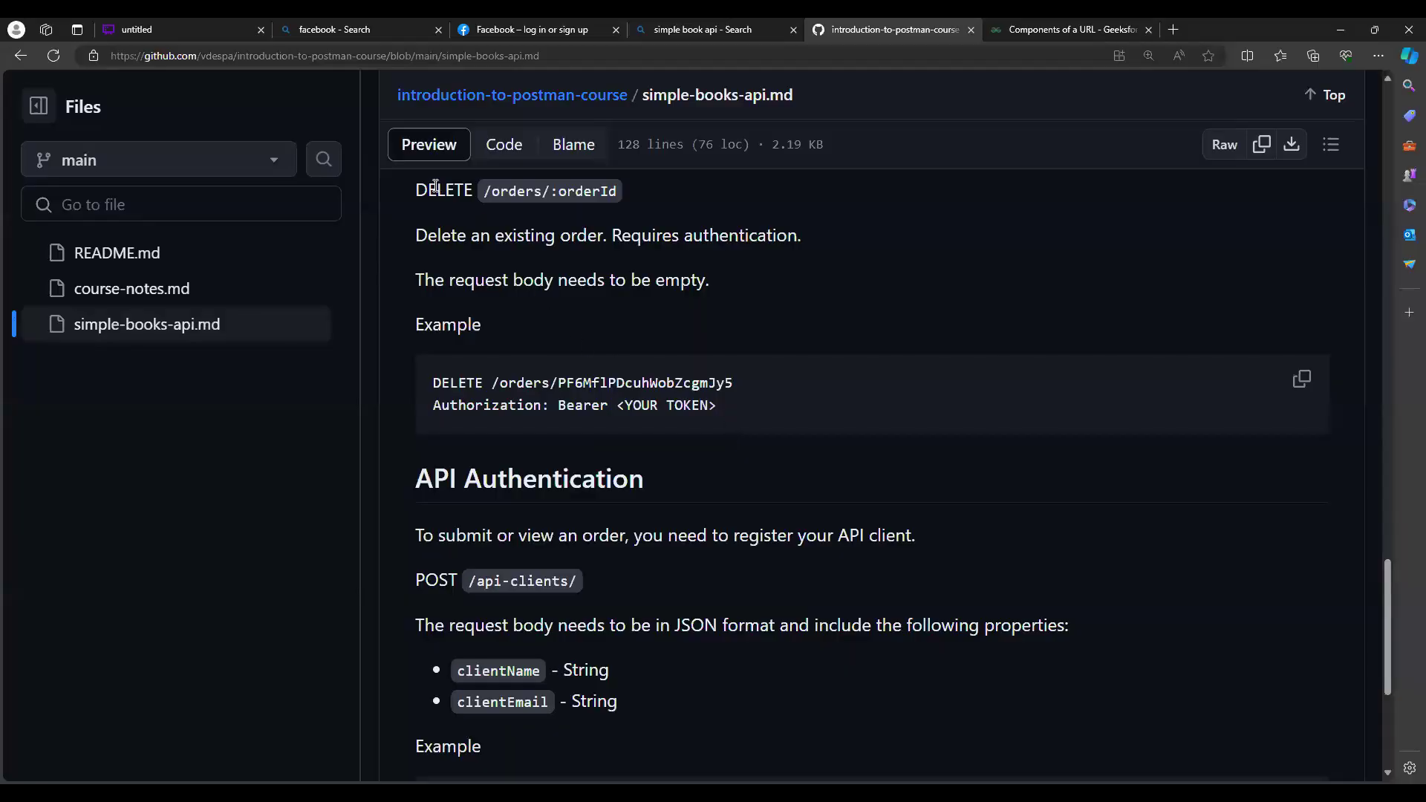
scroll(574, 340, "up", 3)
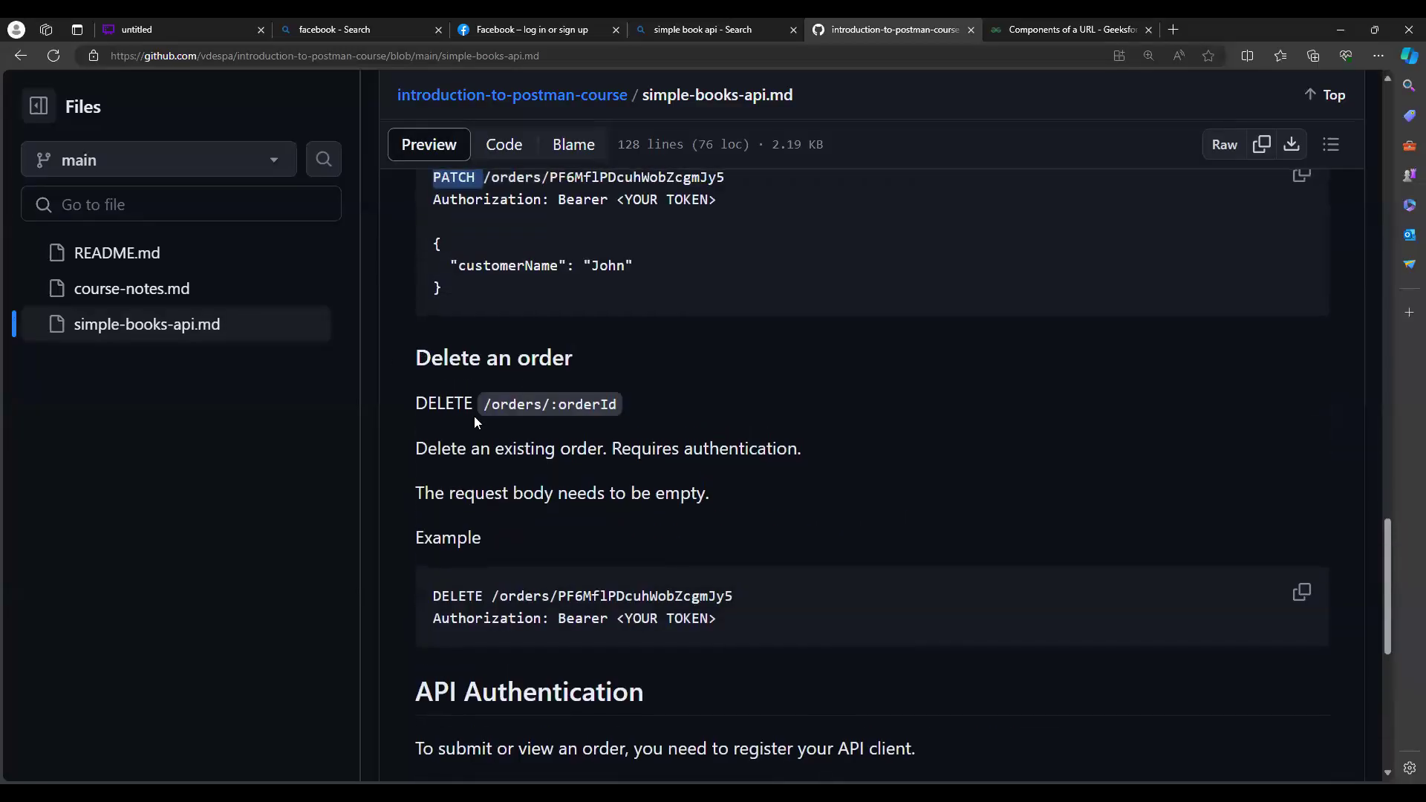
double_click(435, 402)
left_click_drag(551, 404, 619, 402)
scroll(619, 453, "down", 2)
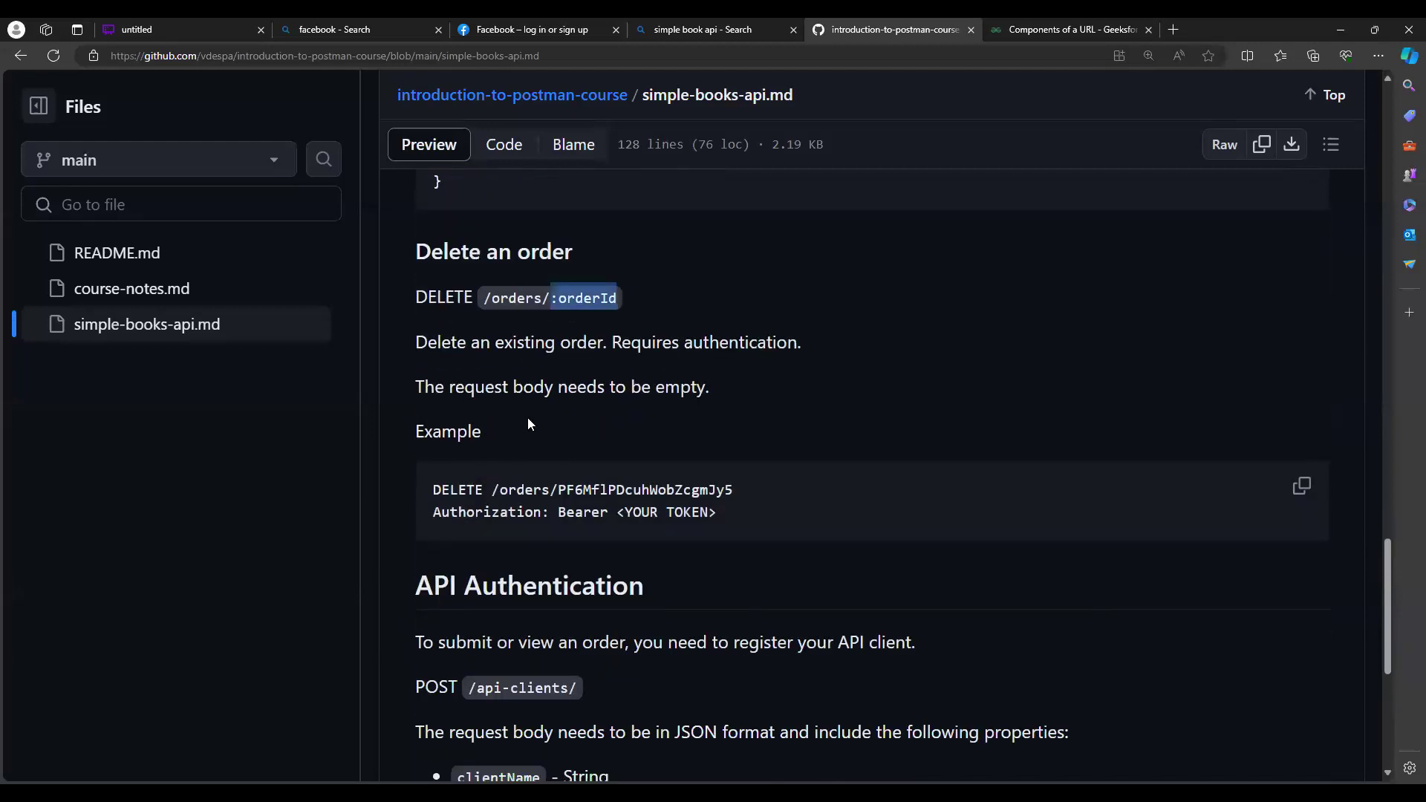
left_click_drag(414, 386, 691, 435)
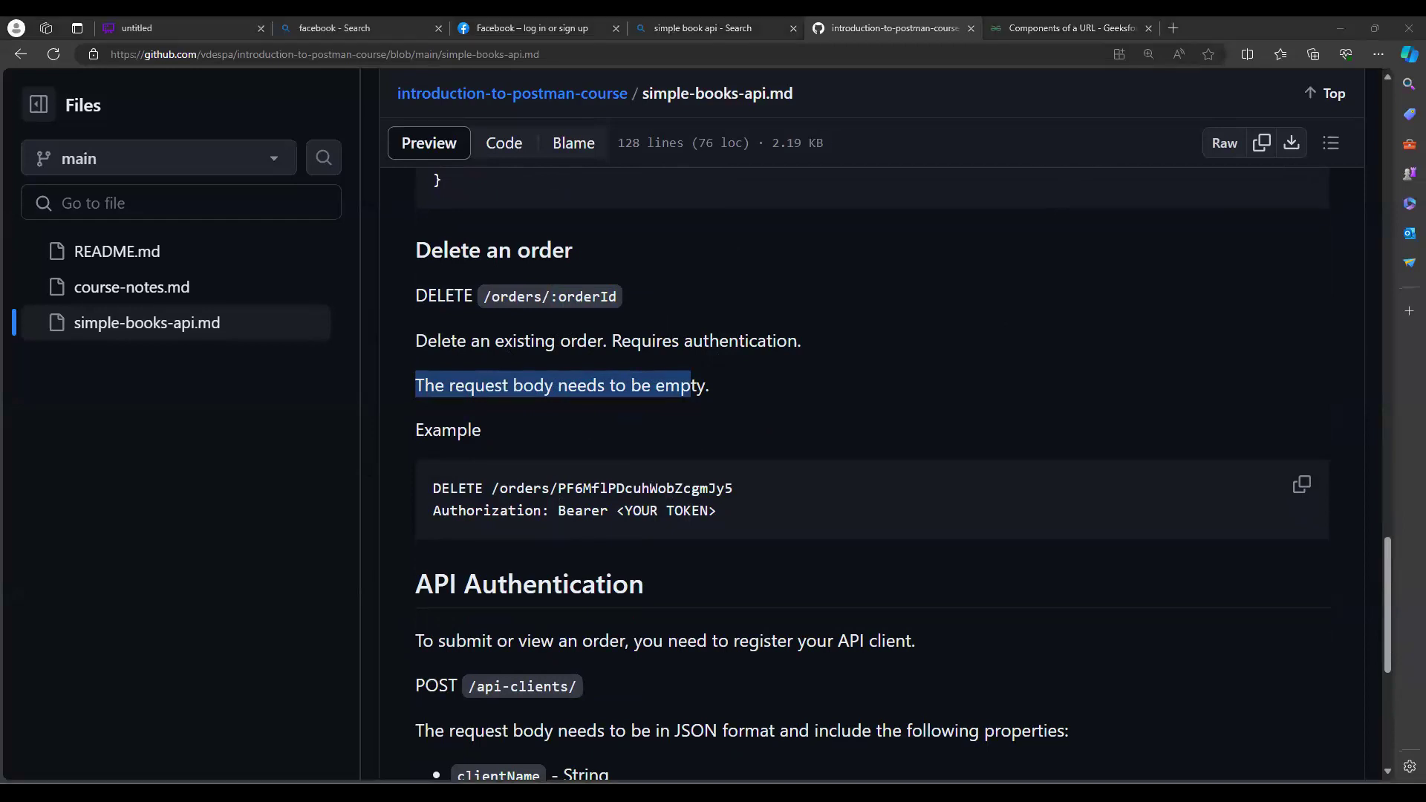
- Switch back to Postman and set the HTTP method of the Delete an order request to DELETE
key("alt+Tab")
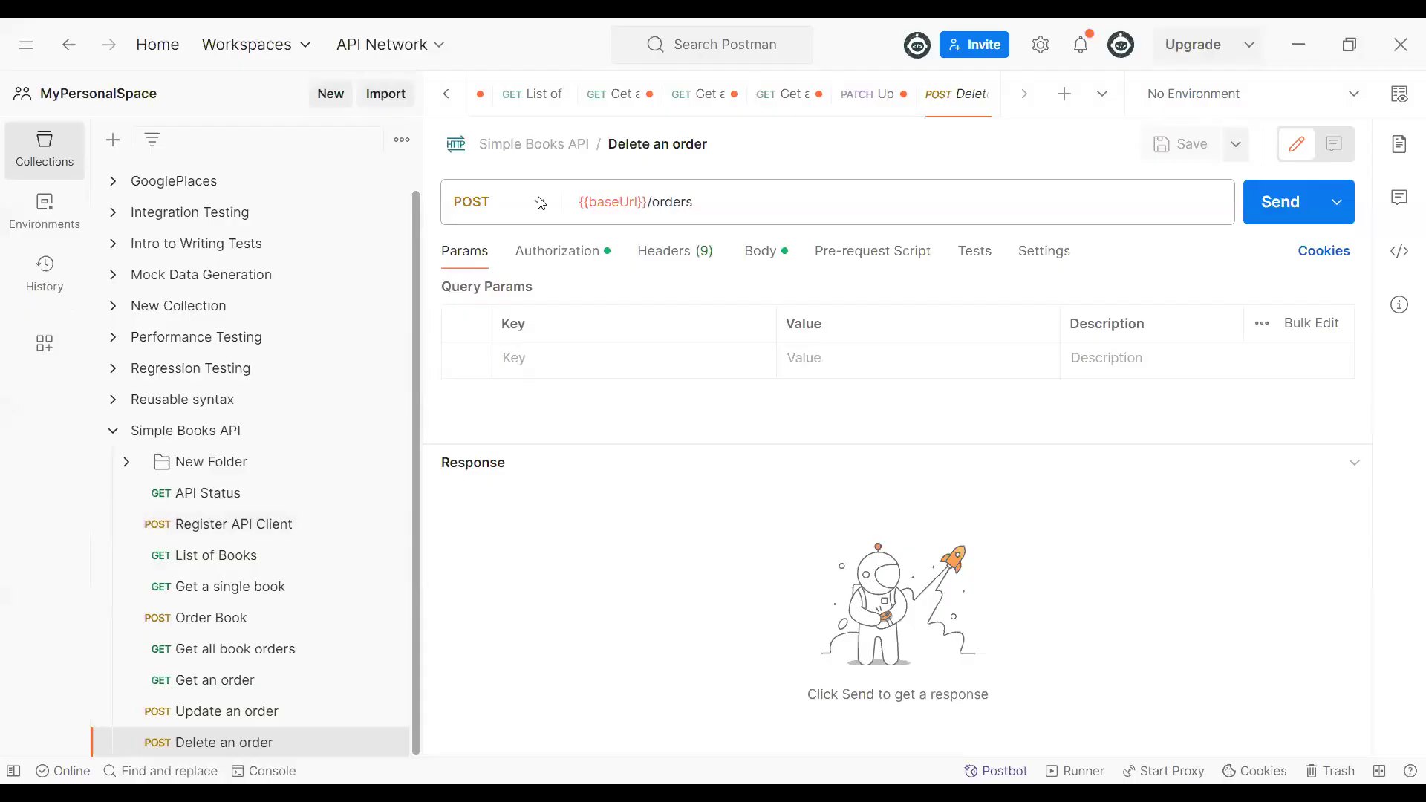
left_click(540, 203)
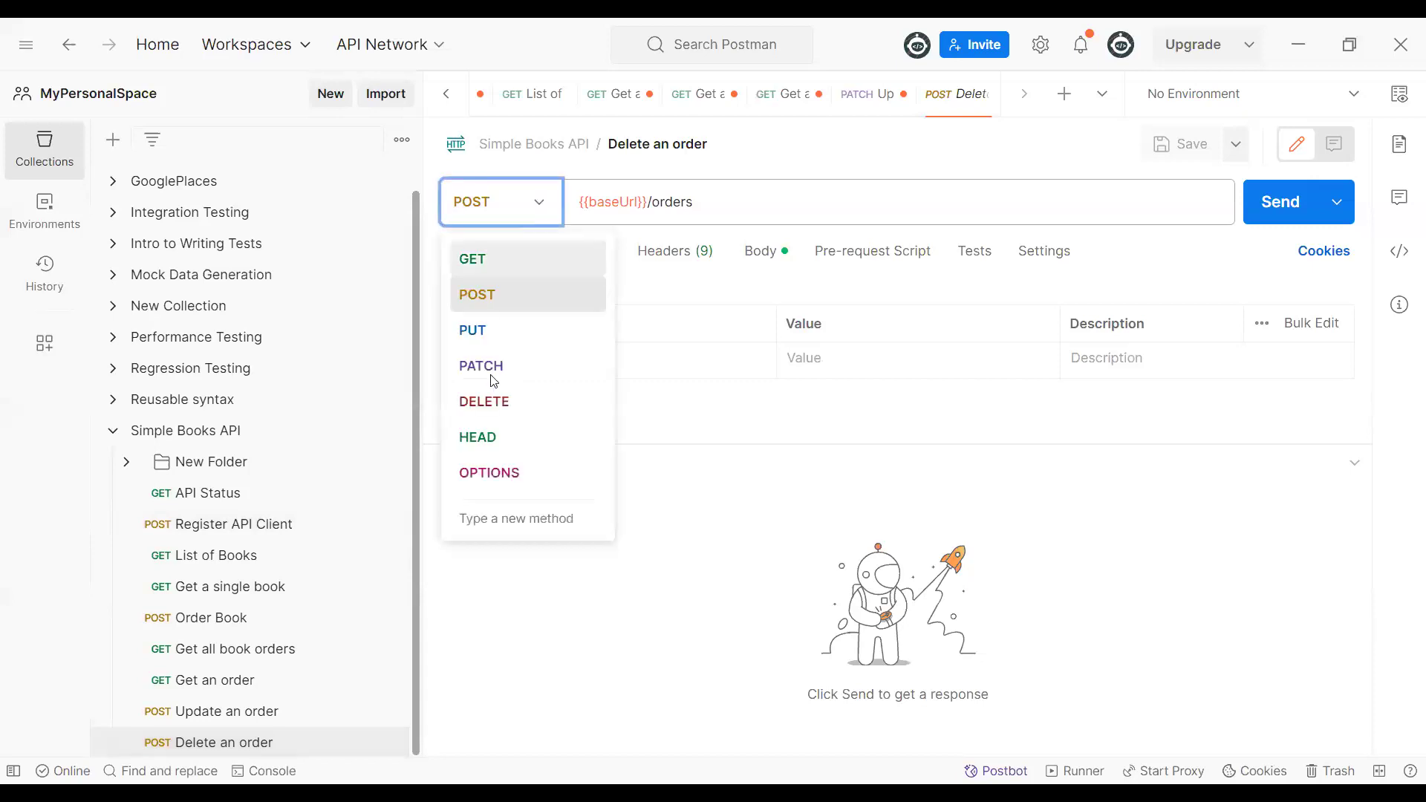
left_click(482, 405)
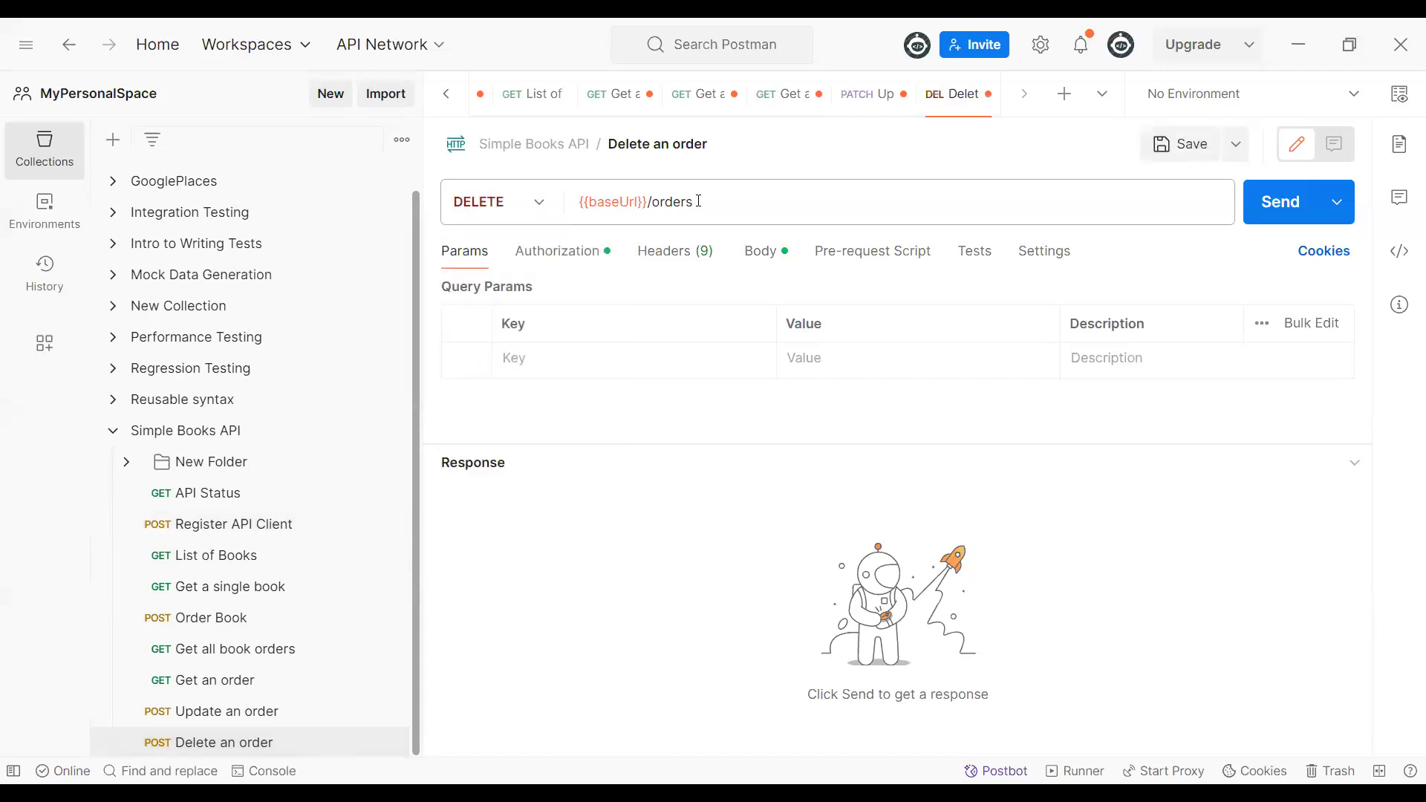
- Complete the Delete an order URL with the full ID of the previously retrieved order after {{baseUrl}}/orders/
left_click(698, 201)
type("/")
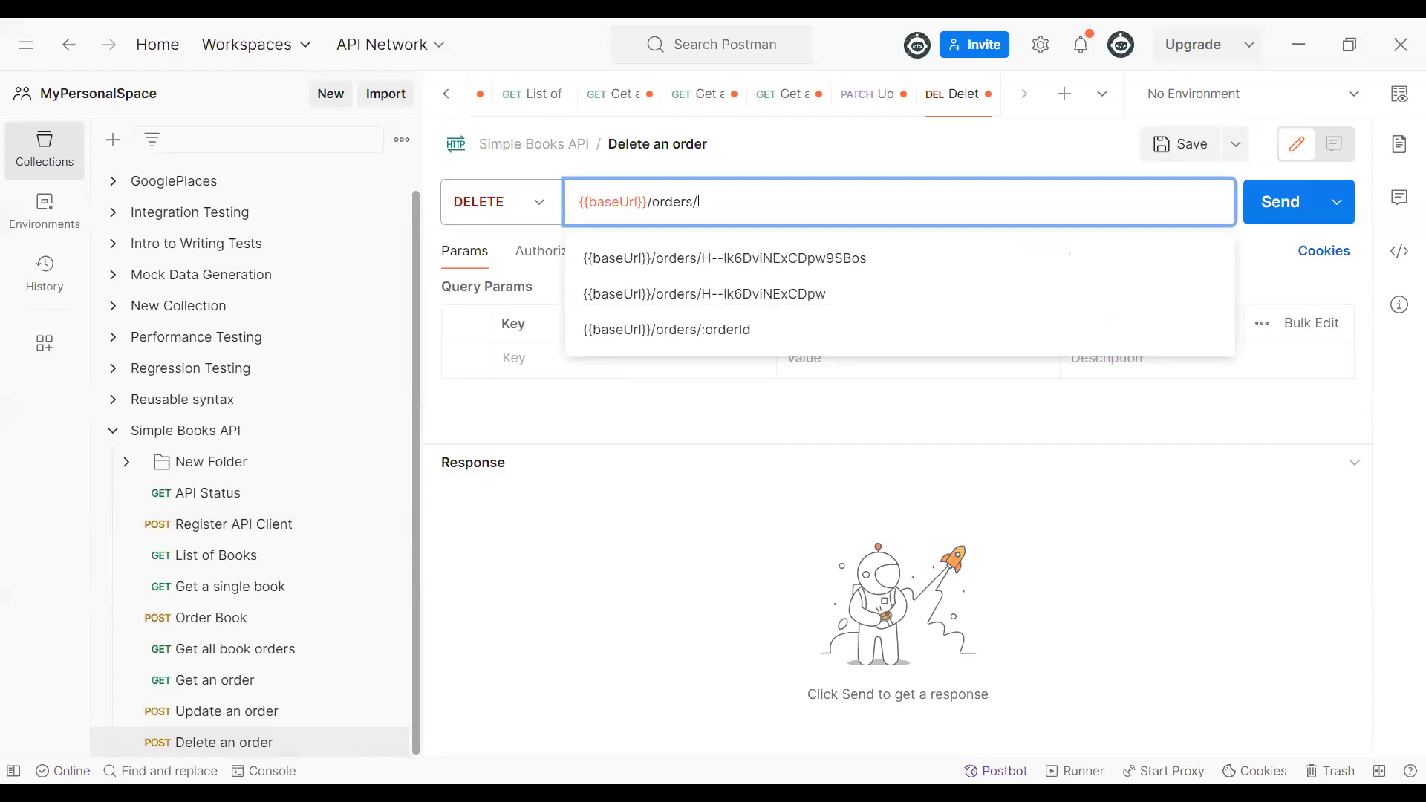
left_click(739, 258)
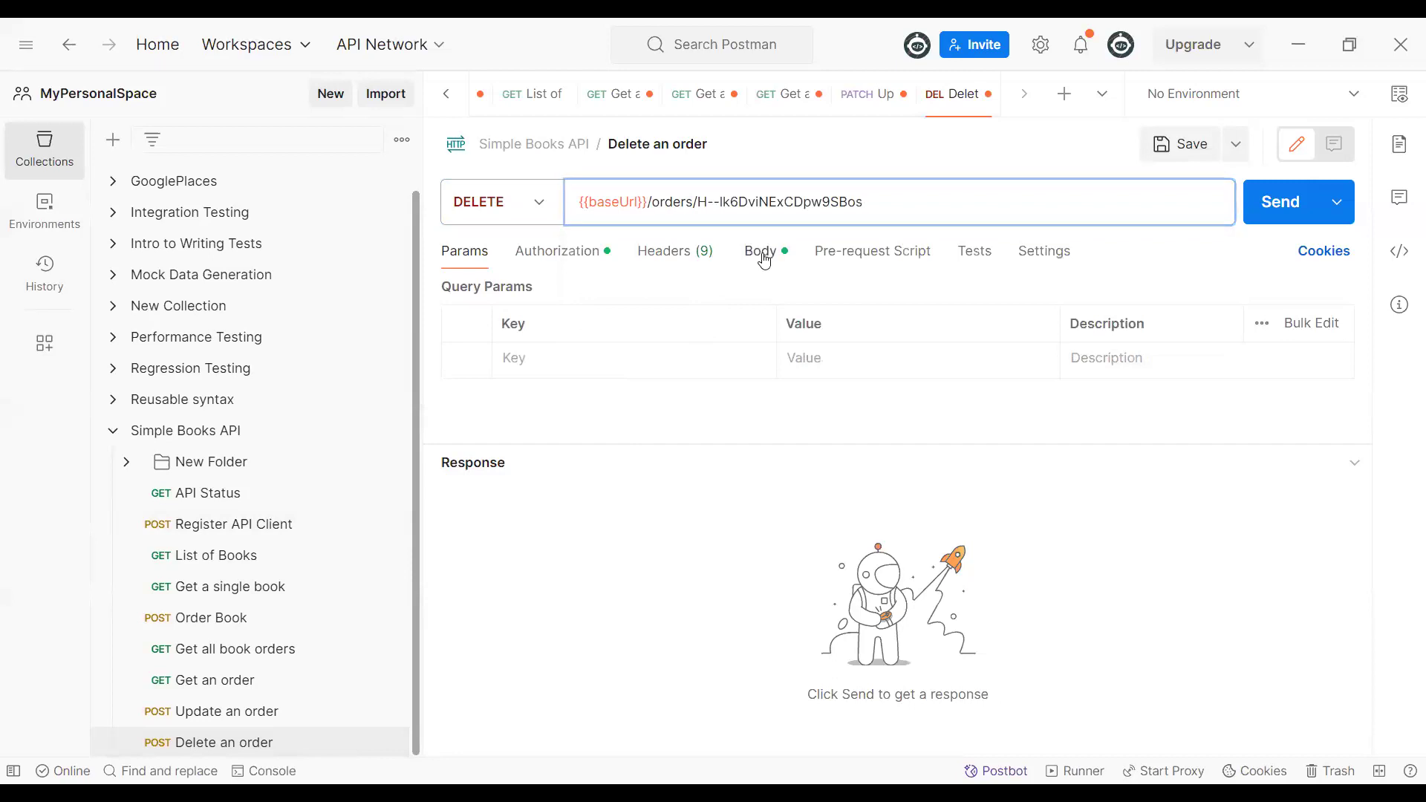
- Clear the raw JSON body containing bookId and customerName from the Delete an order request
left_click(764, 252)
left_click_drag(520, 401, 490, 328)
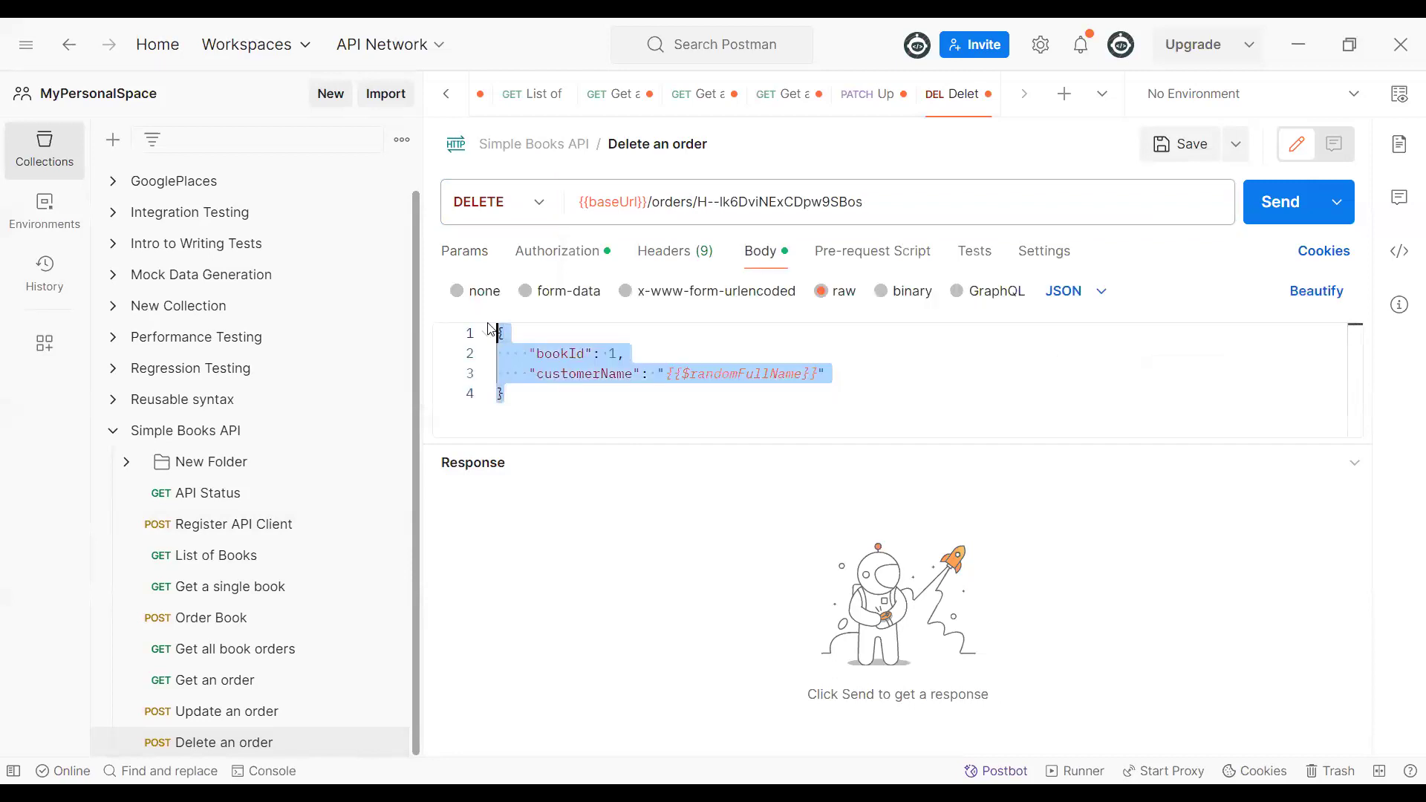
key("BackSpace")
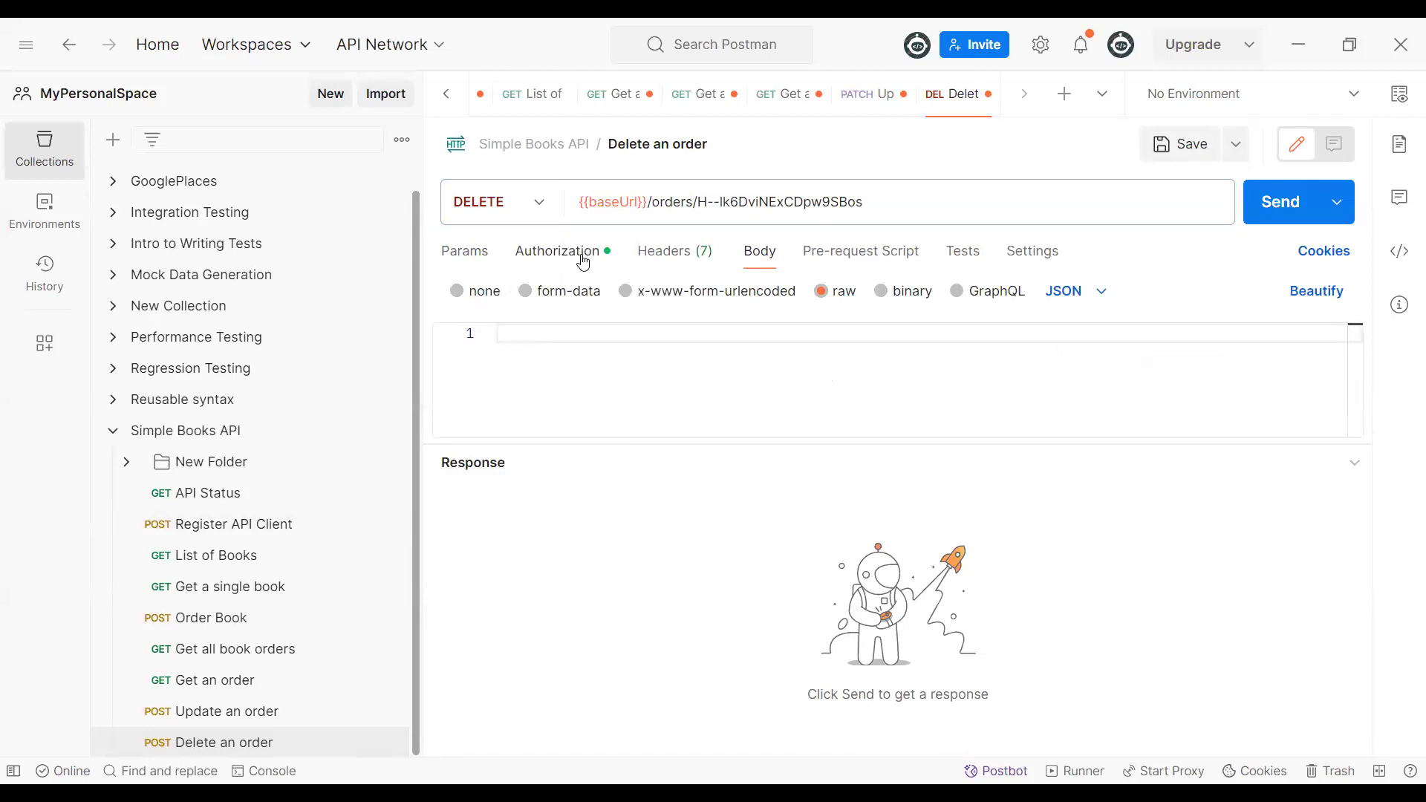
- Replace the {{accessToken}} bearer token with the copied access token and try to delete the order
left_click(559, 251)
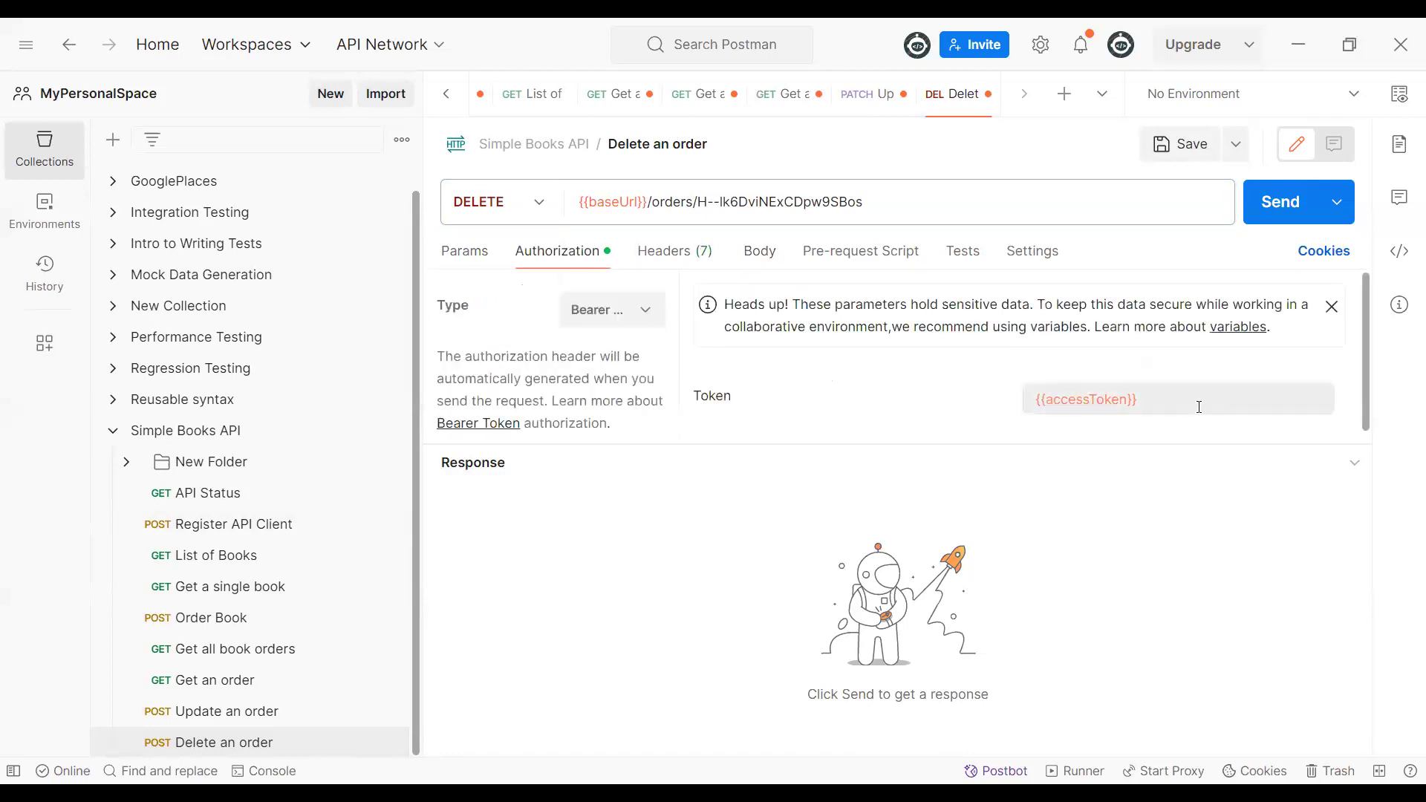
left_click(1153, 394)
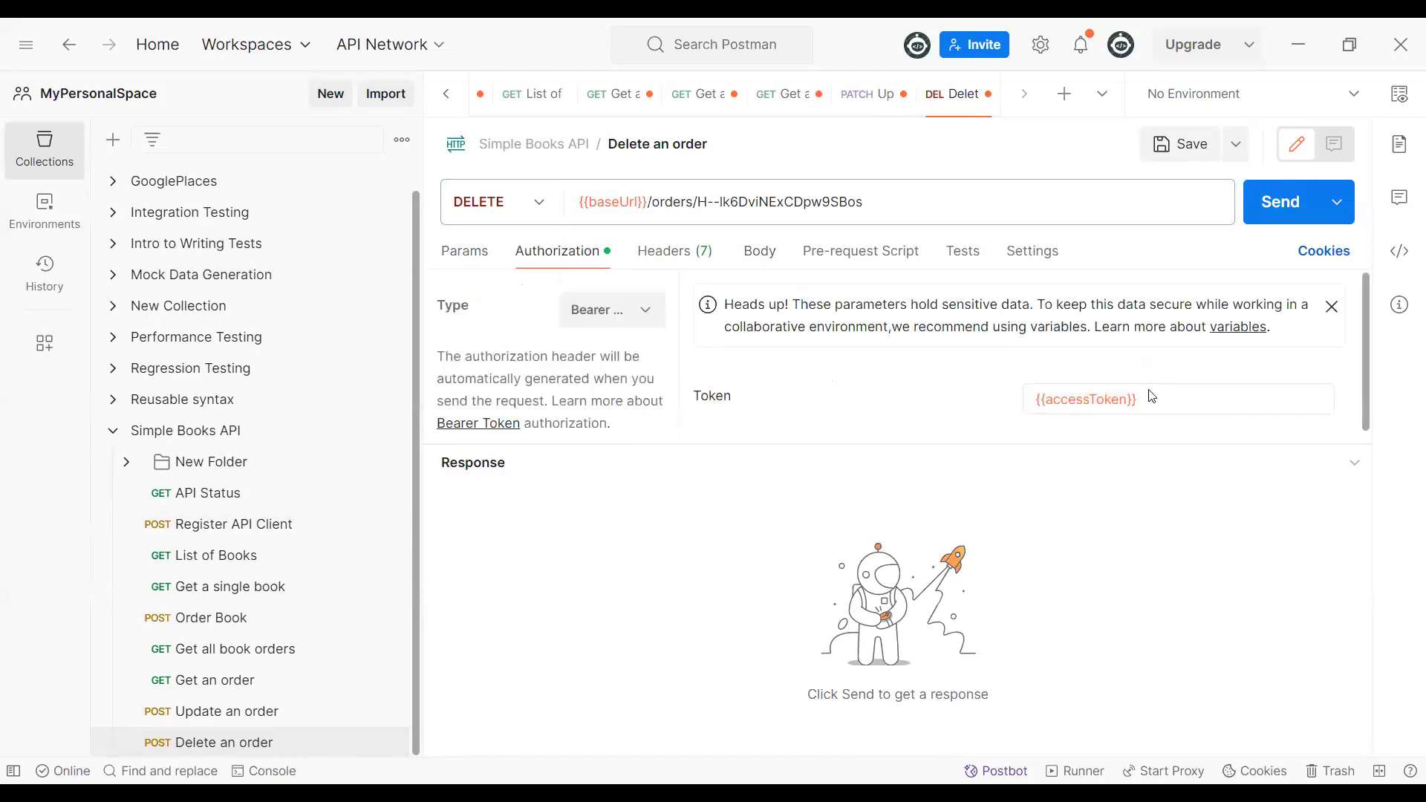
double_click(1152, 396)
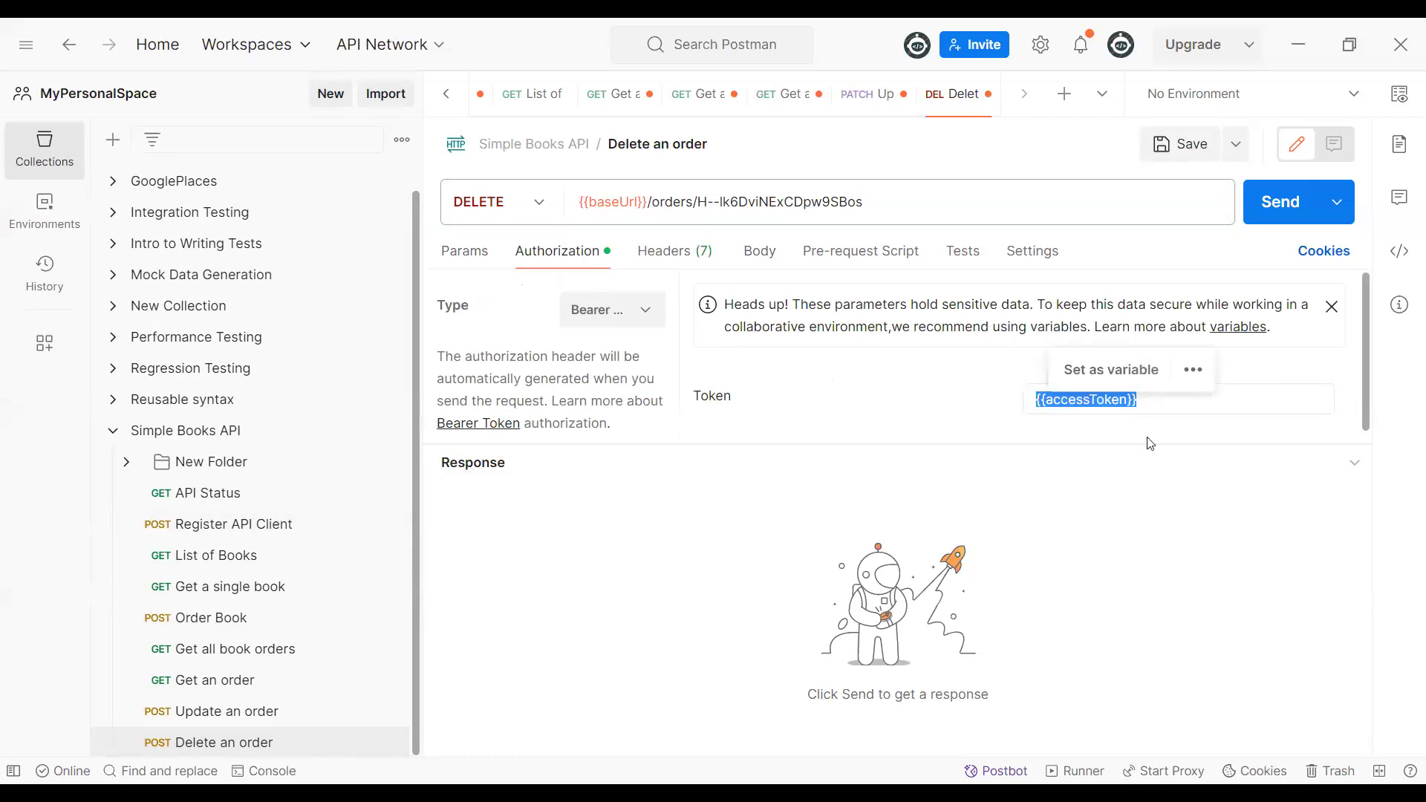
key("ctrl+v")
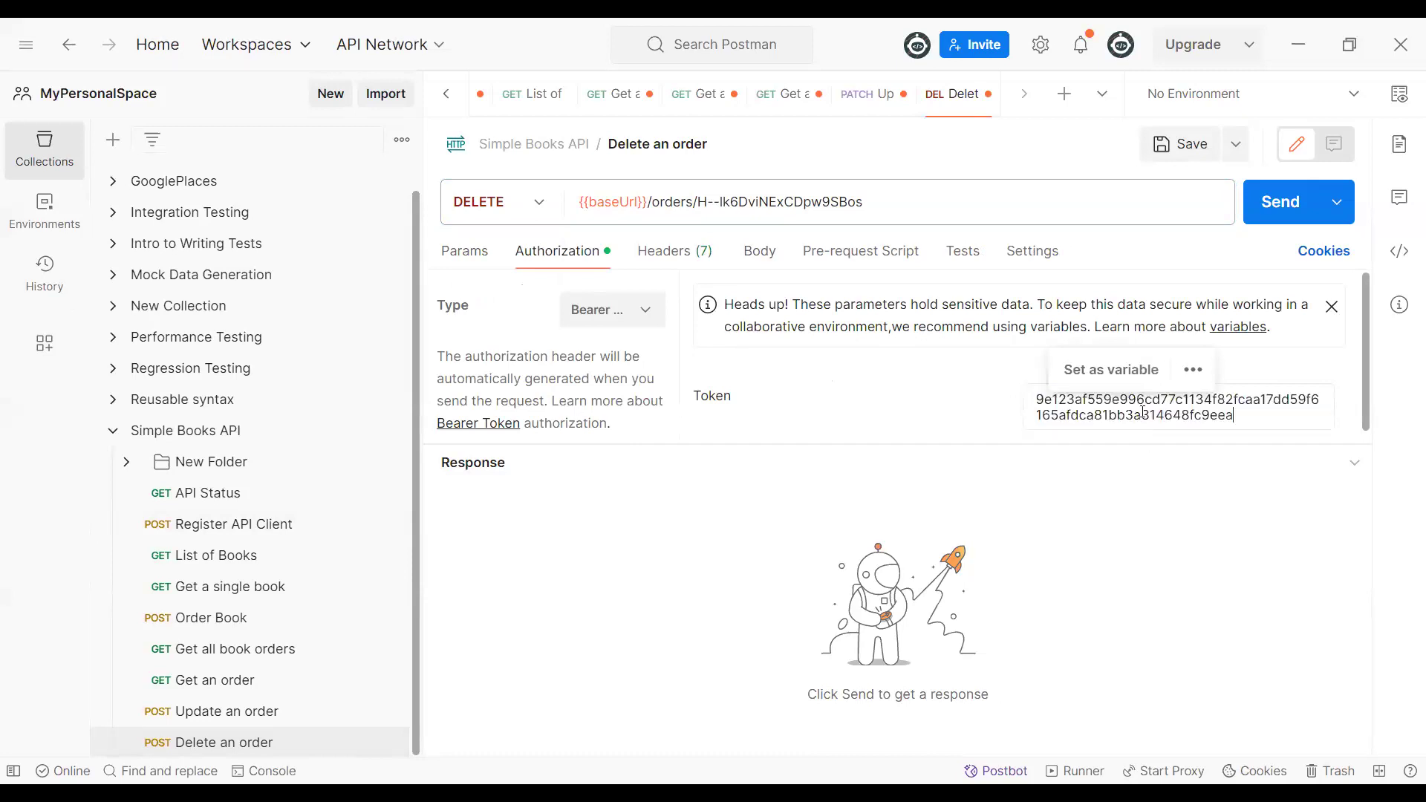
left_click(1038, 404)
left_click_drag(1037, 403, 1246, 422)
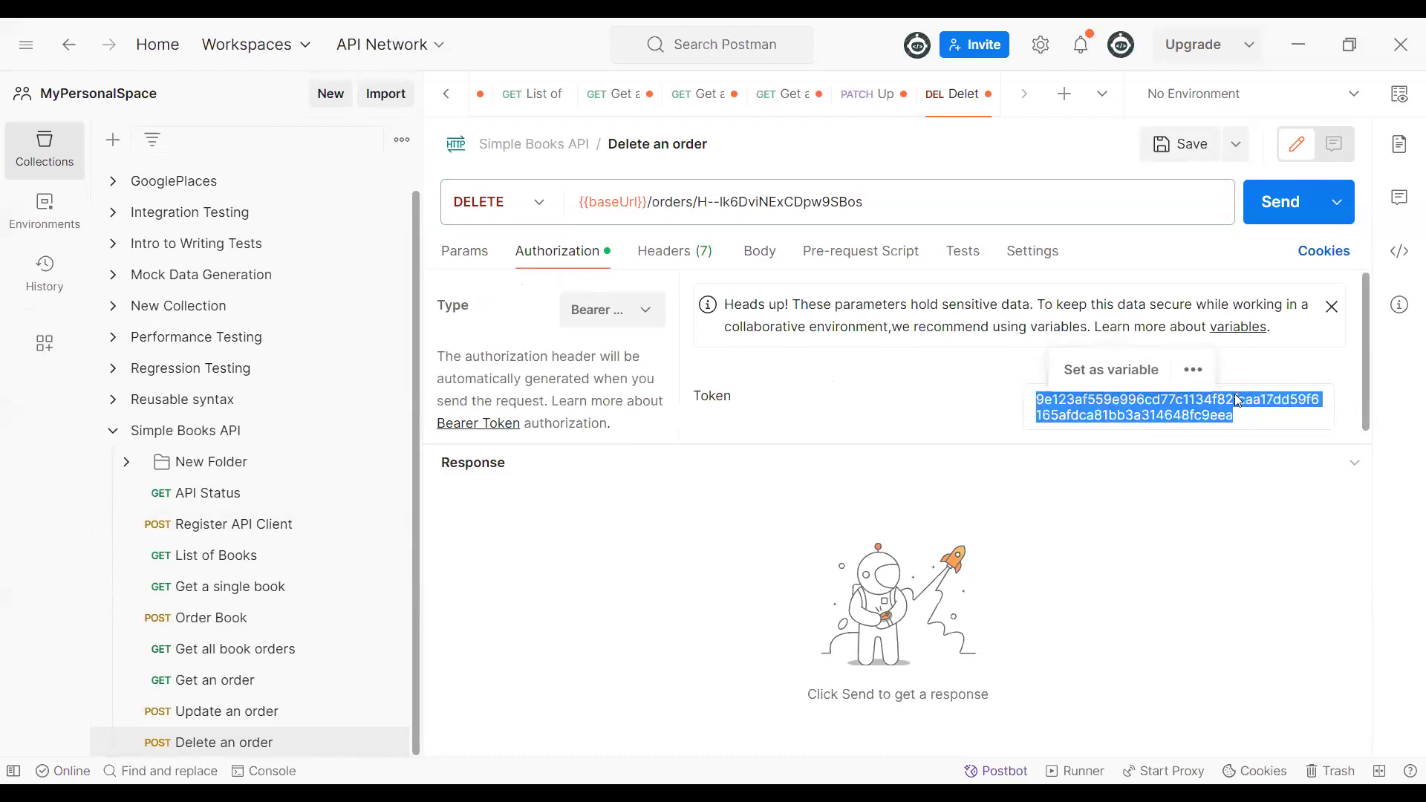
left_click(1289, 212)
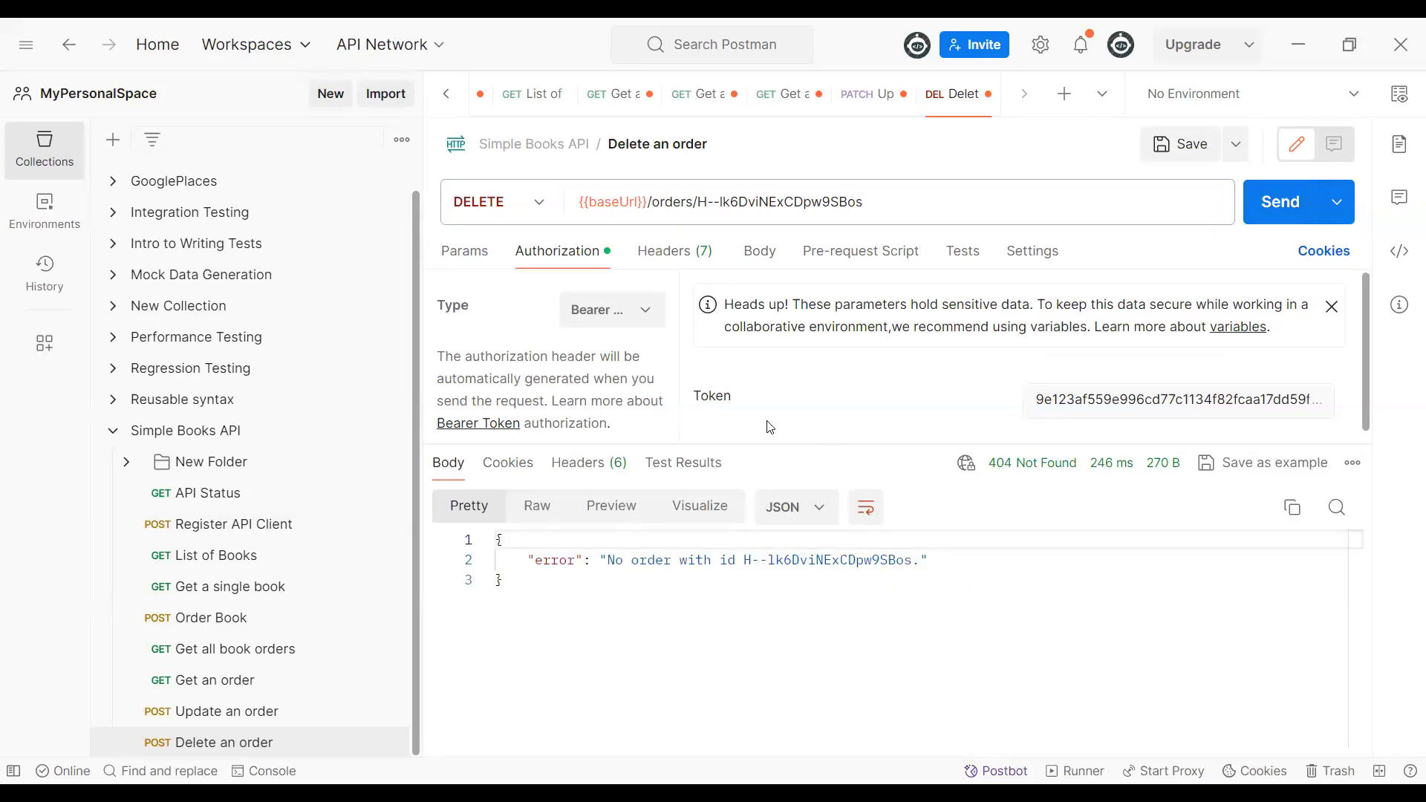
- Check the error response, bearer token and order ID of Delete an order against the Register API Client request and its access token
left_click_drag(608, 560, 871, 560)
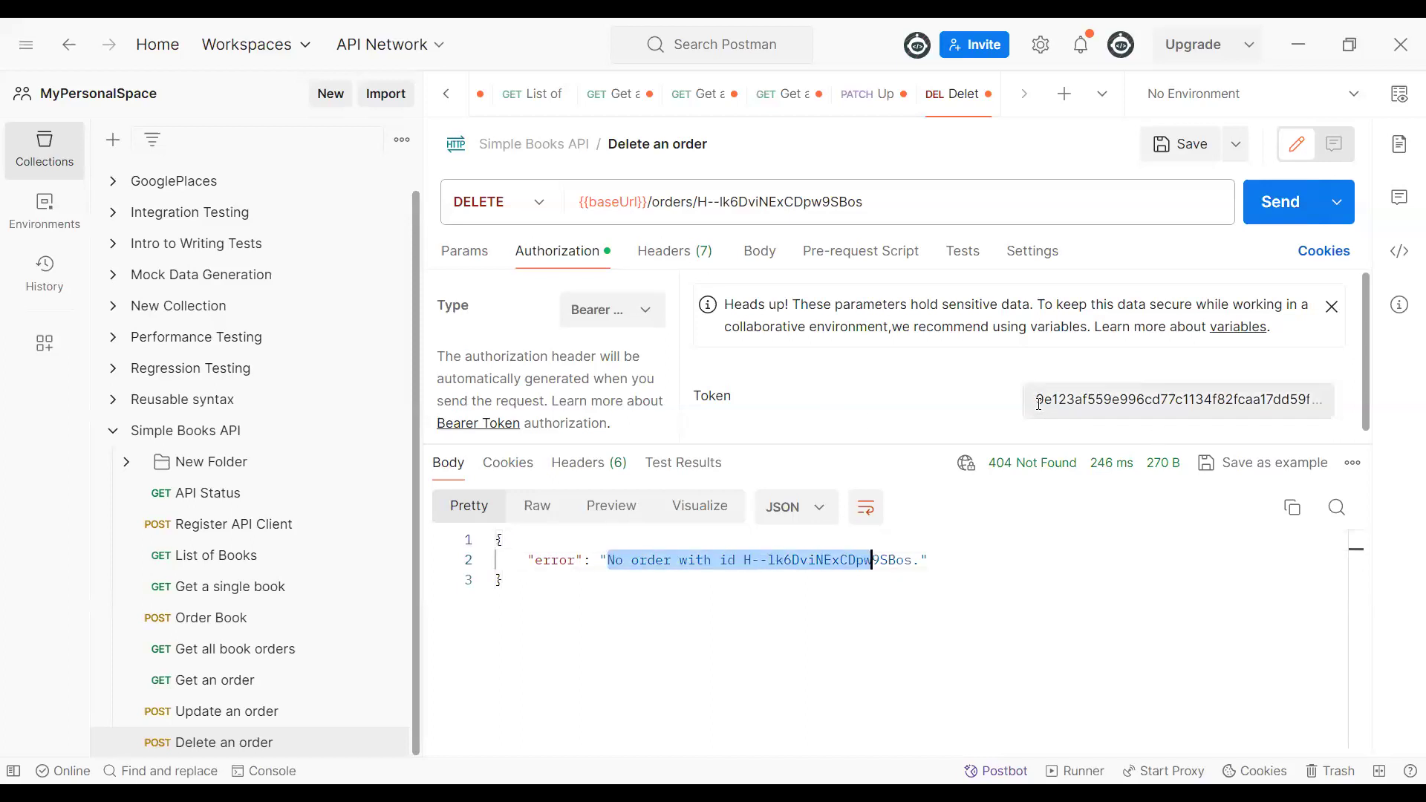
double_click(1111, 403)
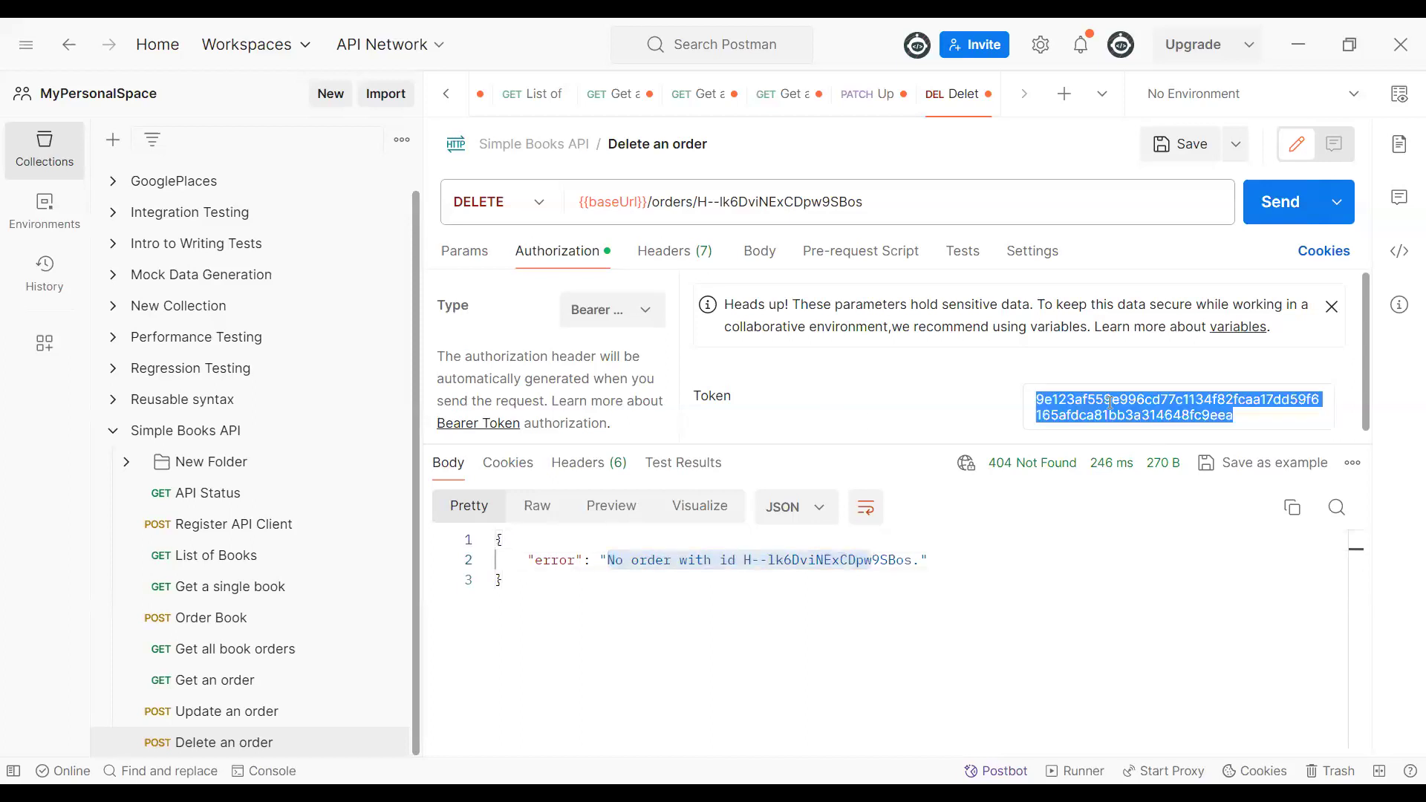
left_click(1241, 416)
left_click_drag(1241, 416, 130, 467)
left_click(145, 523)
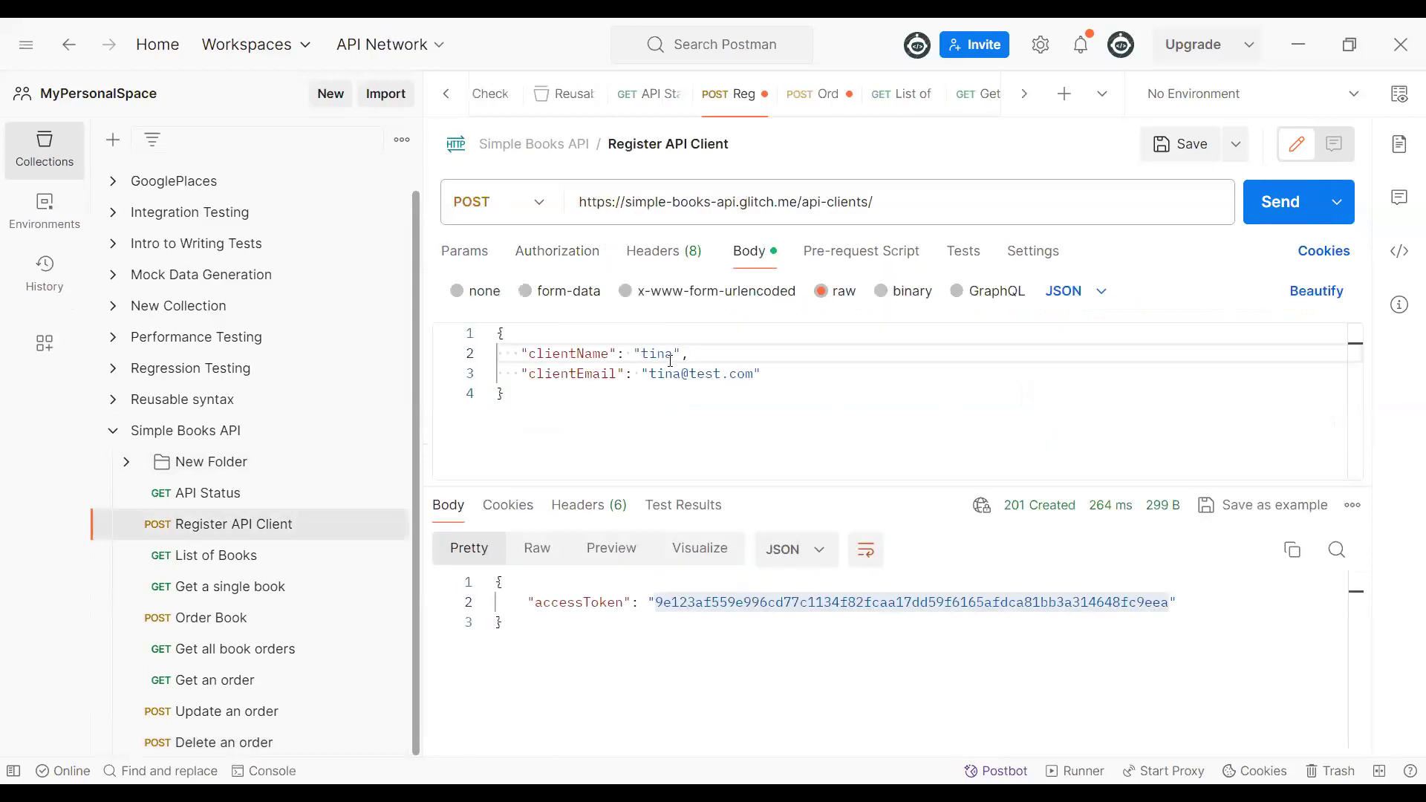
left_click(223, 742)
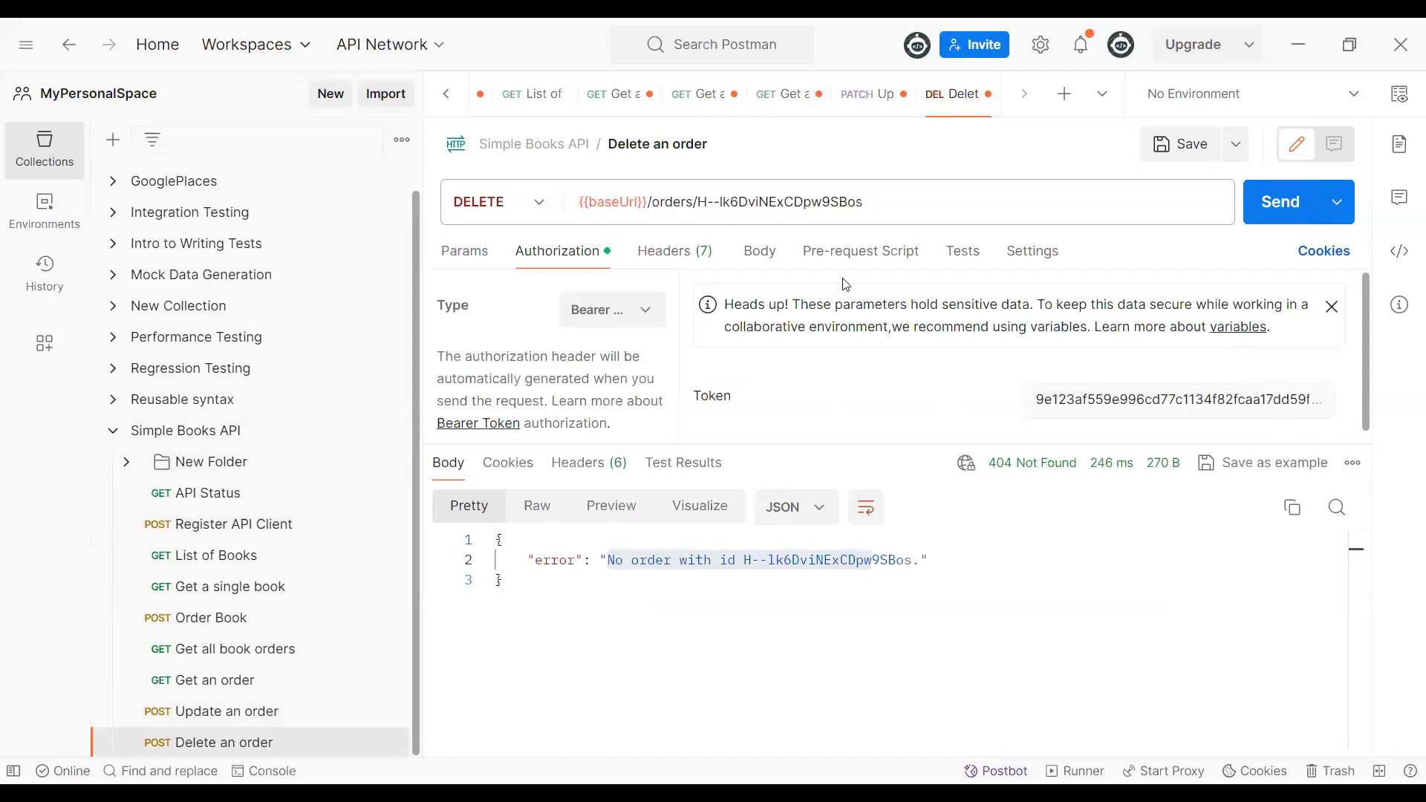
left_click_drag(698, 202, 865, 213)
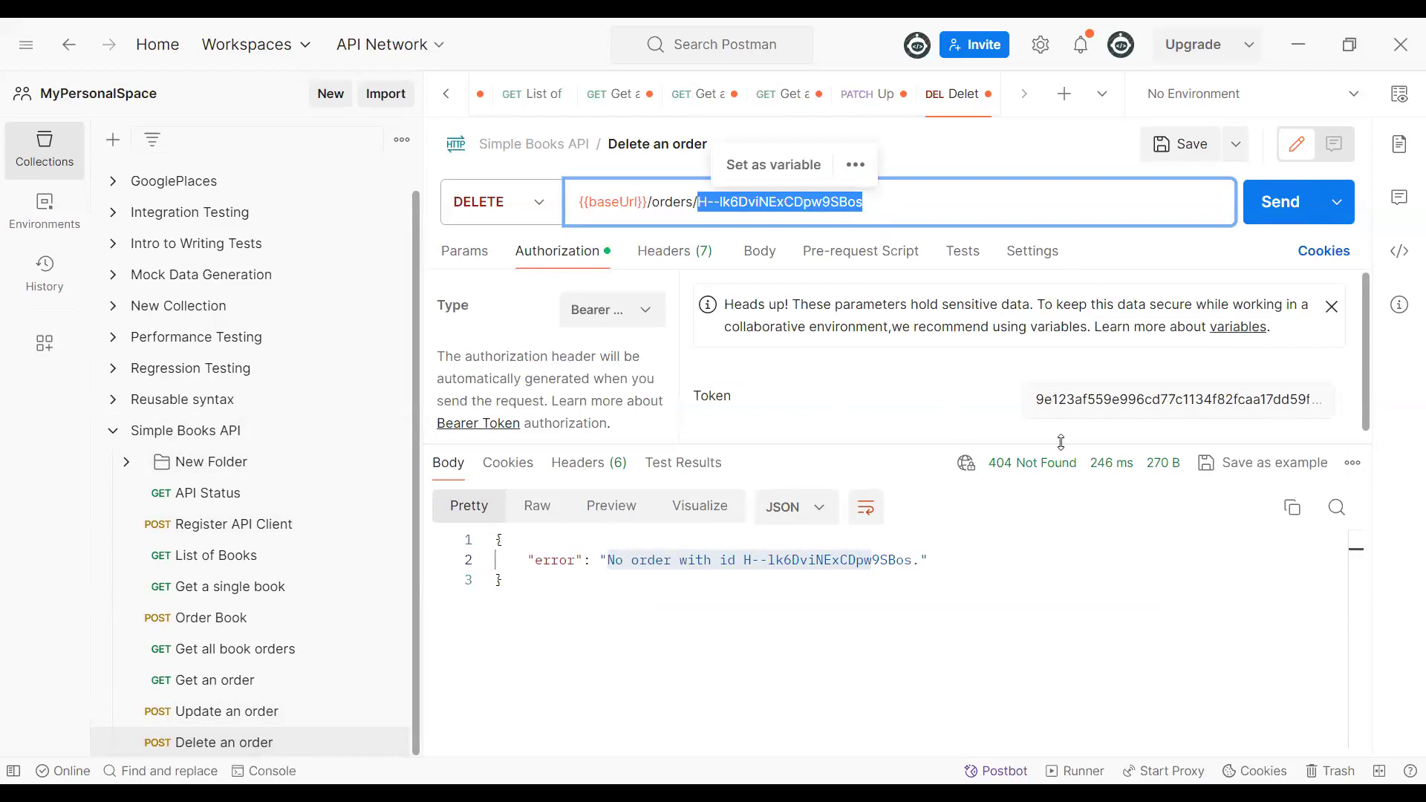
- Replace the Delete an order bearer token with a different access token, send the request, and check the response status
left_click(1049, 401)
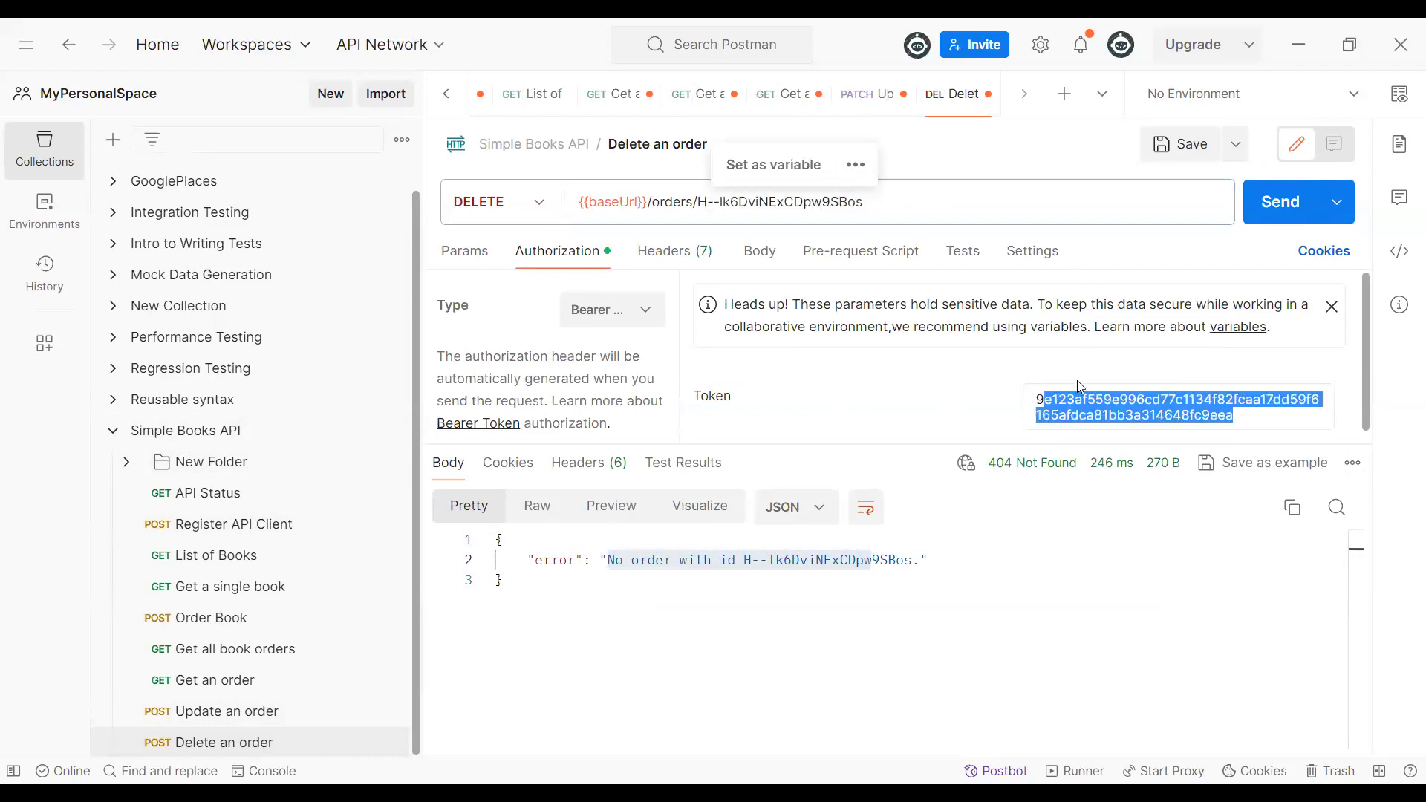
double_click(1080, 397)
key("ctrl+v")
left_click_drag(744, 560, 921, 560)
left_click(1289, 211)
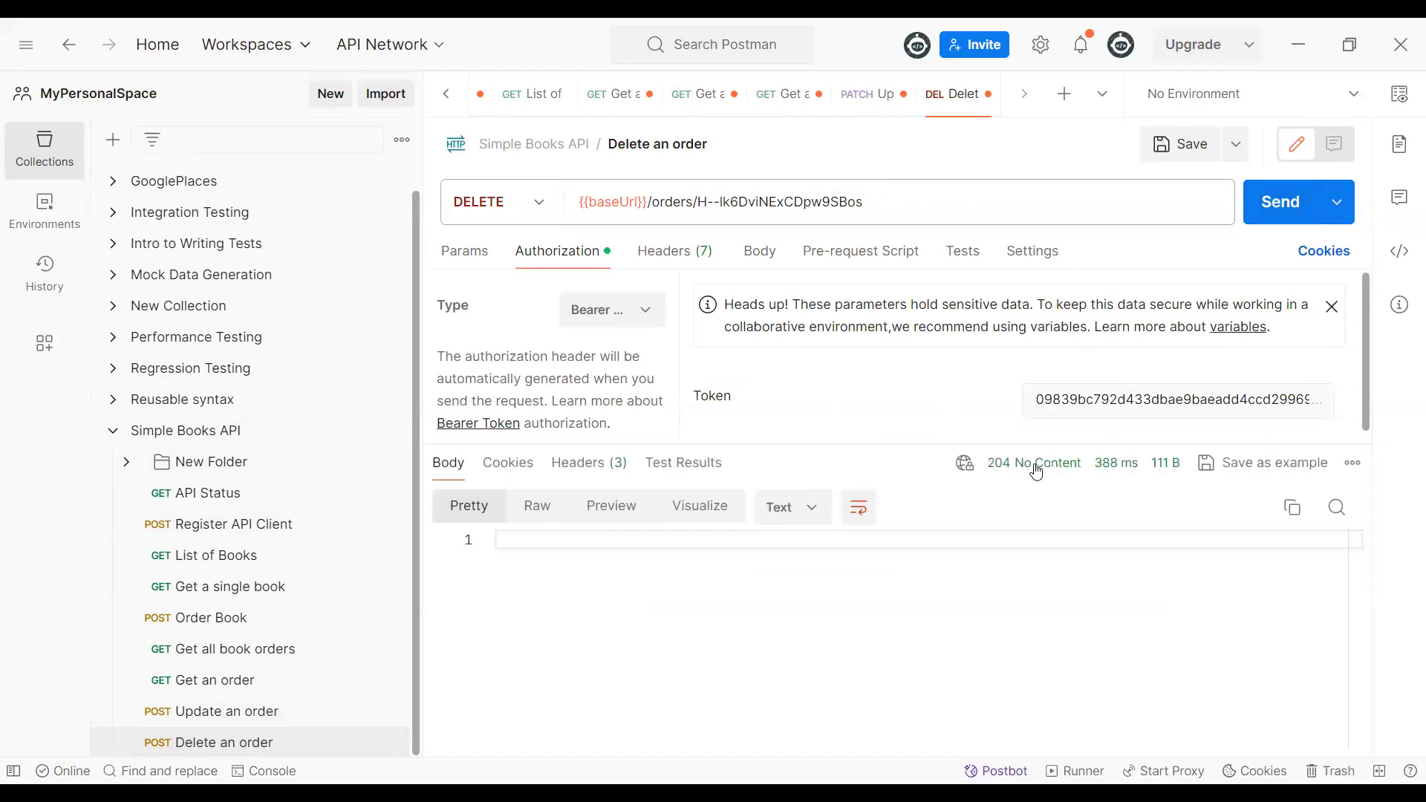
mouse_move(1037, 472)
- Review the order ID in the Delete an order and Get an order requests and the path variables of Get a single book
left_click(185, 686)
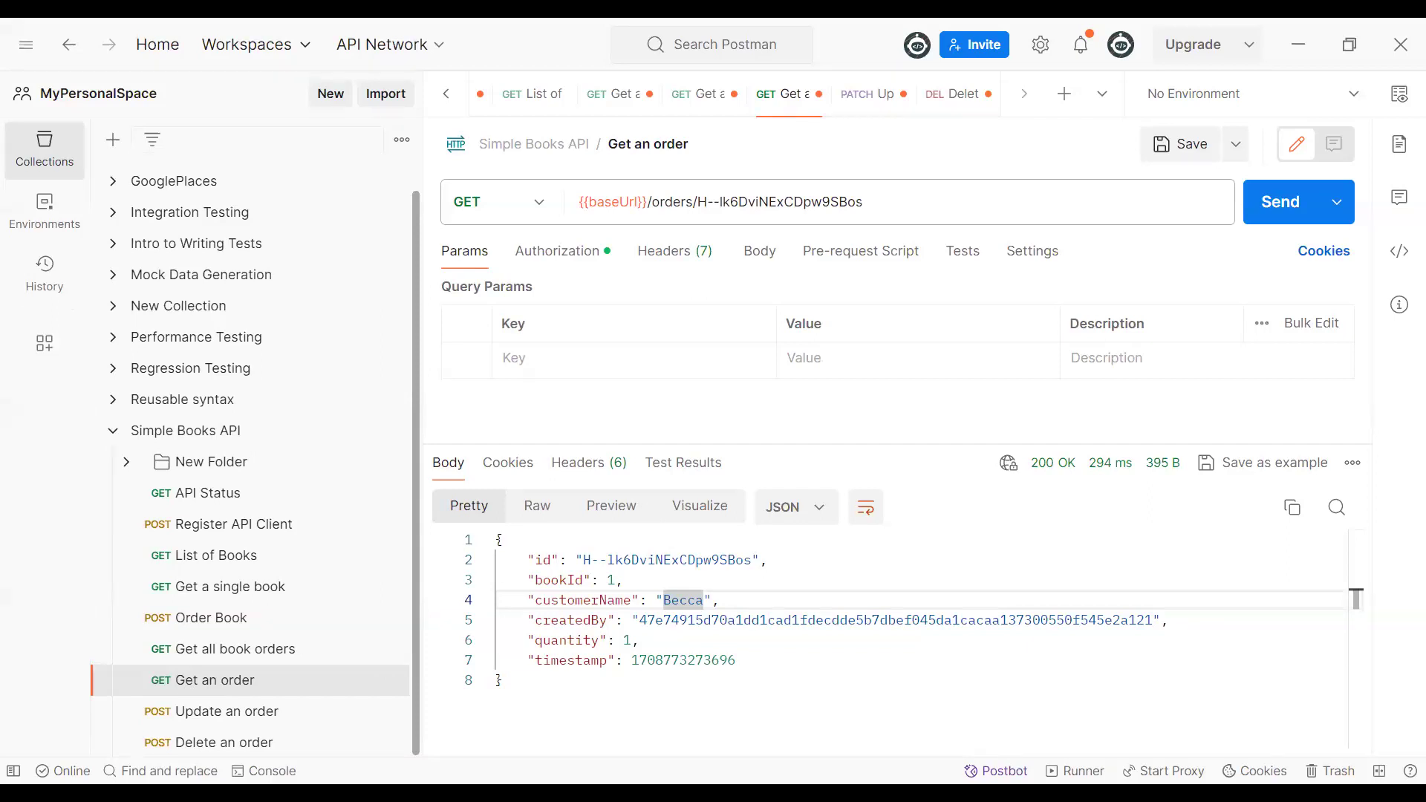
left_click(223, 745)
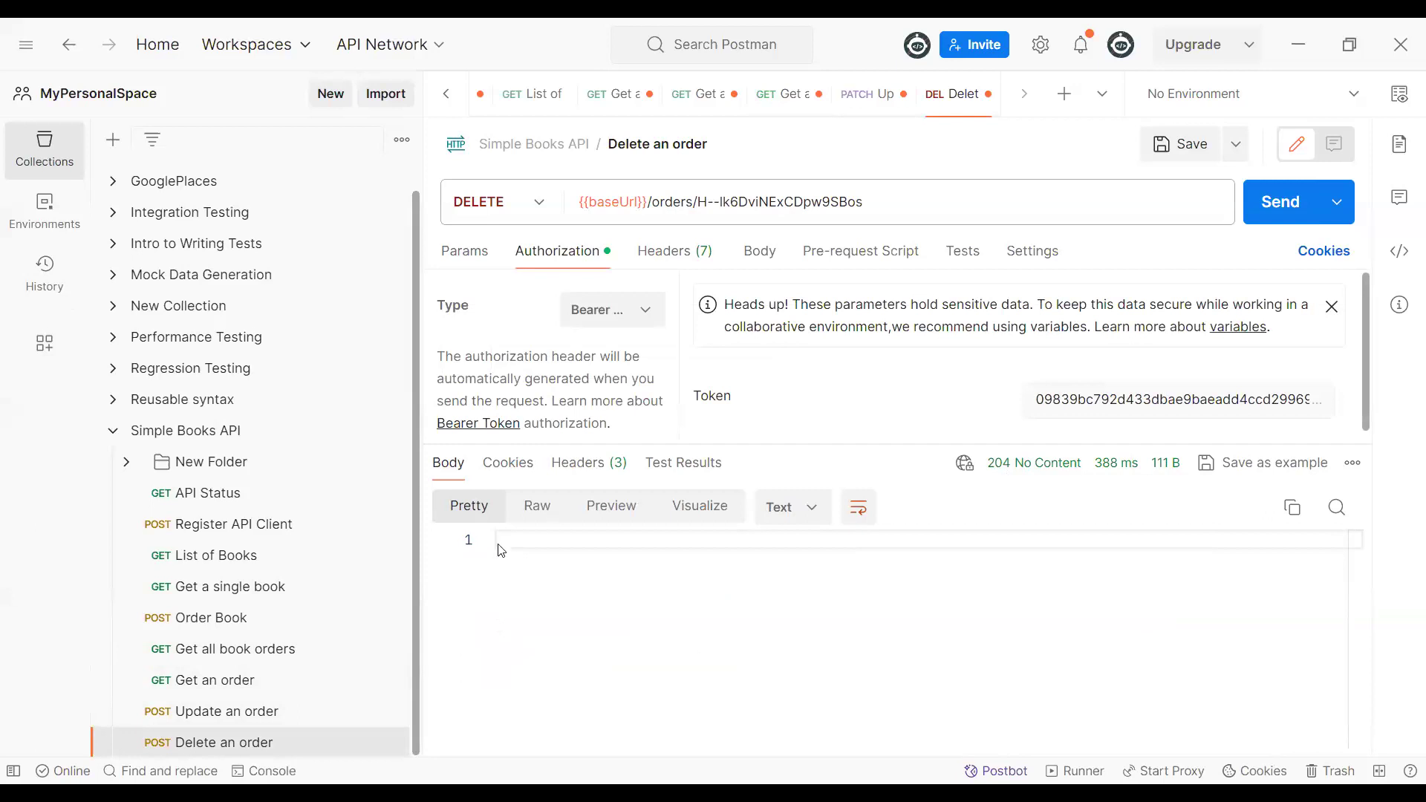
double_click(831, 201)
key("ctrl+c")
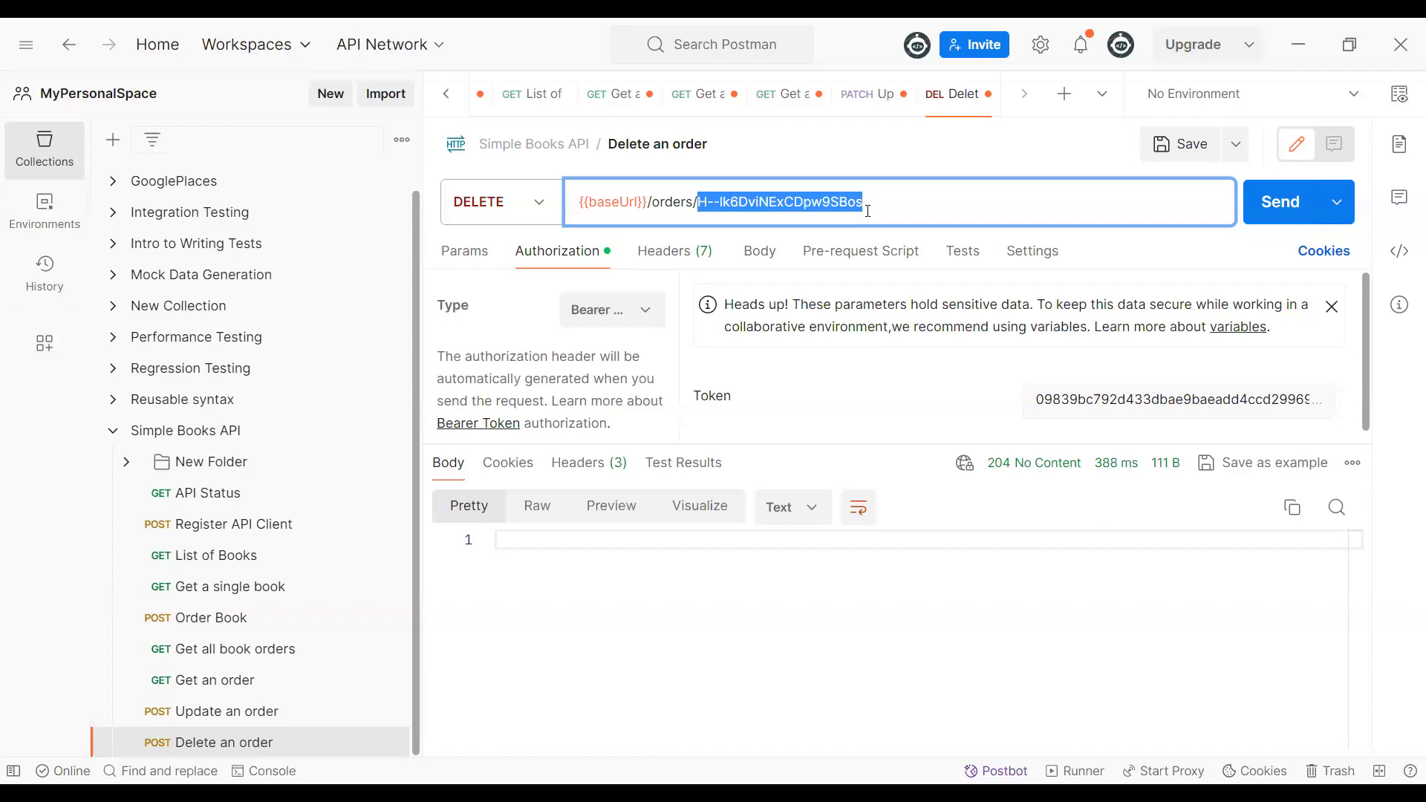
left_click(225, 681)
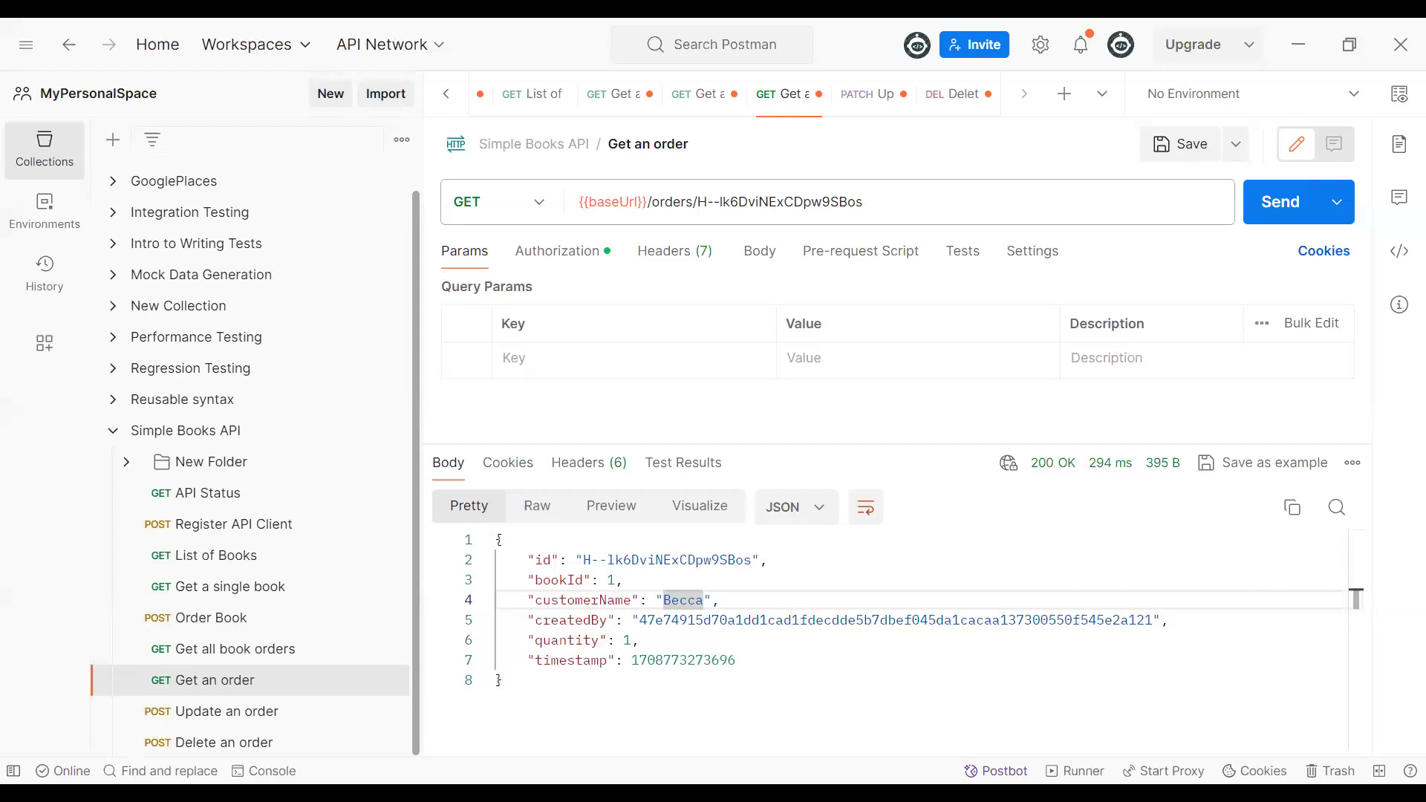
left_click(219, 592)
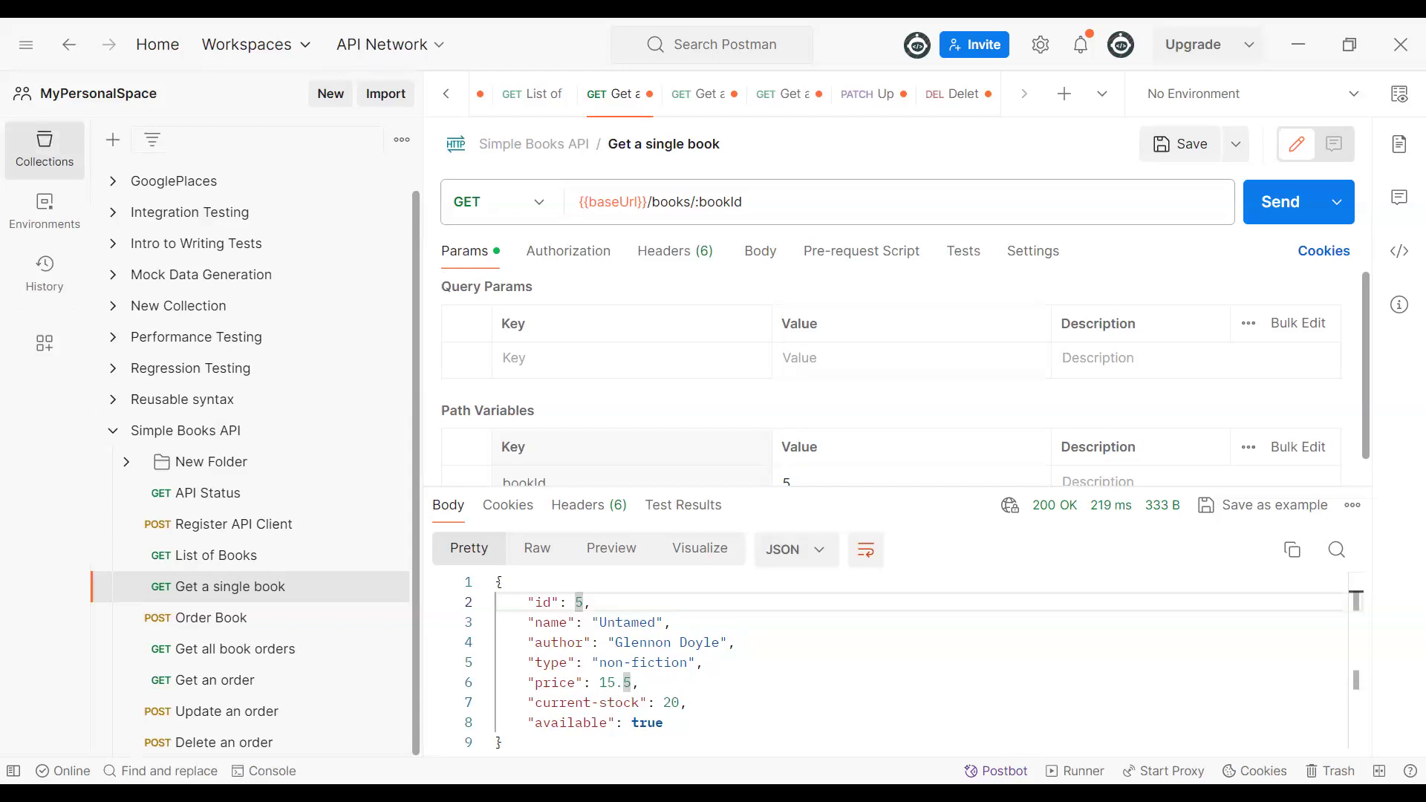
left_click(563, 357)
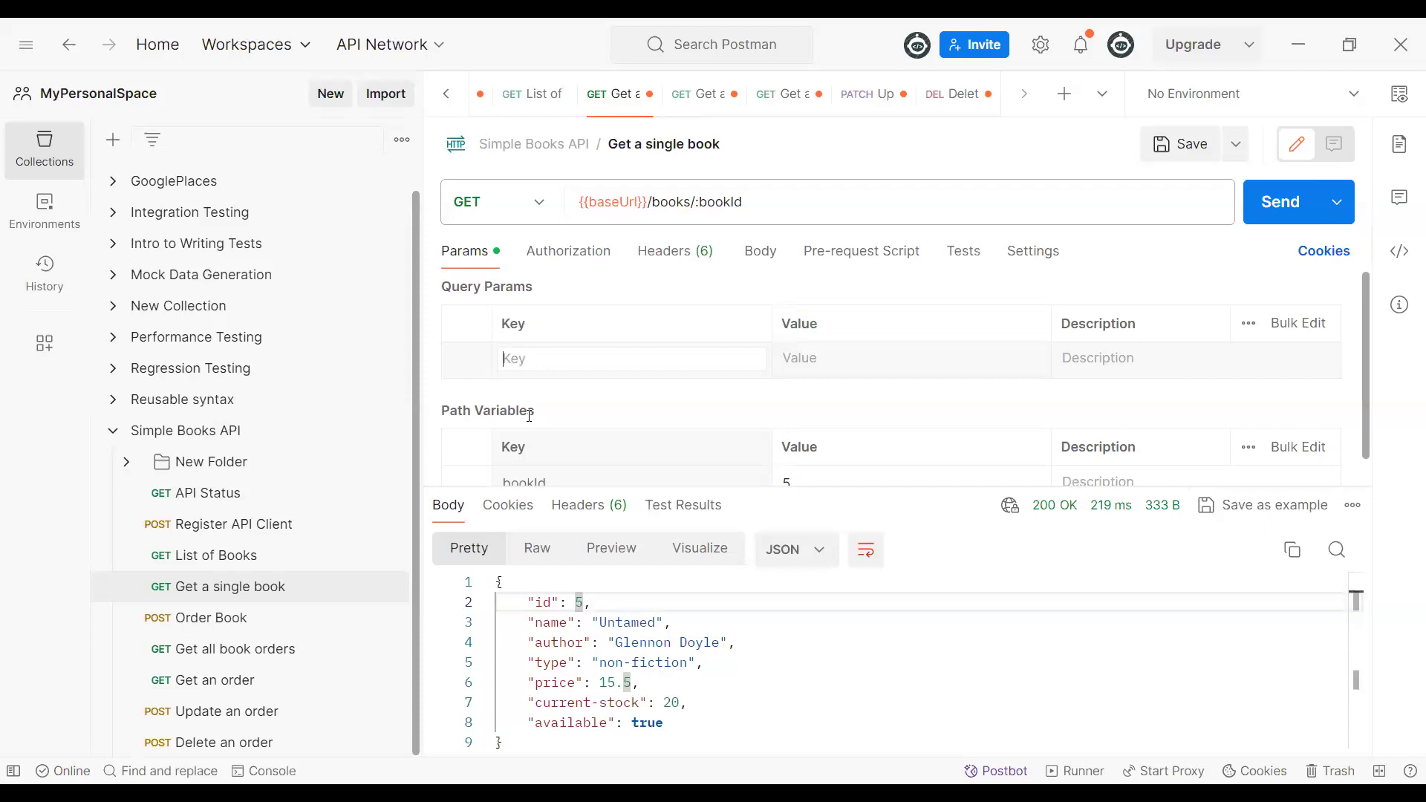
left_click(205, 680)
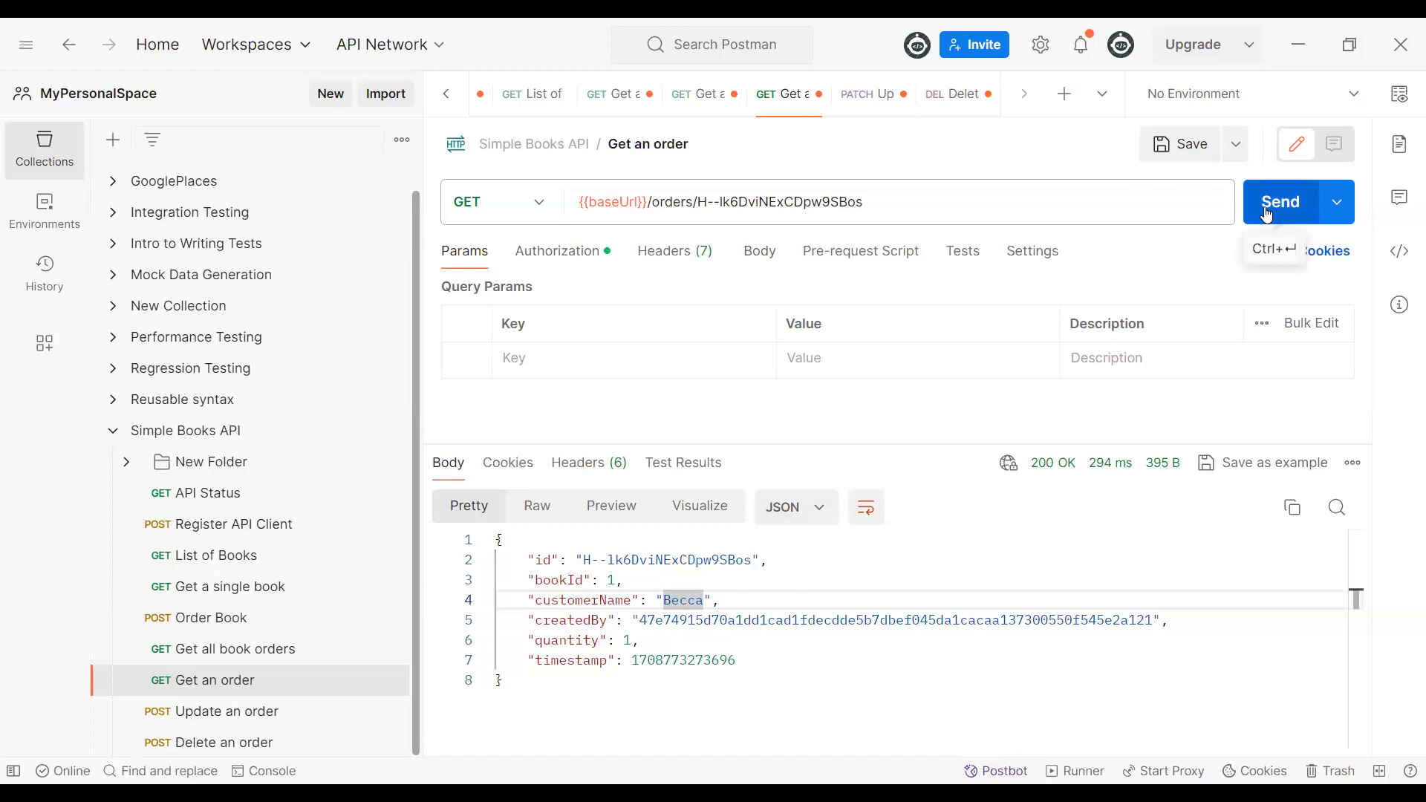
- Save the Delete an order request, resend it for the same order ID, and examine the response status and message
left_click(238, 746)
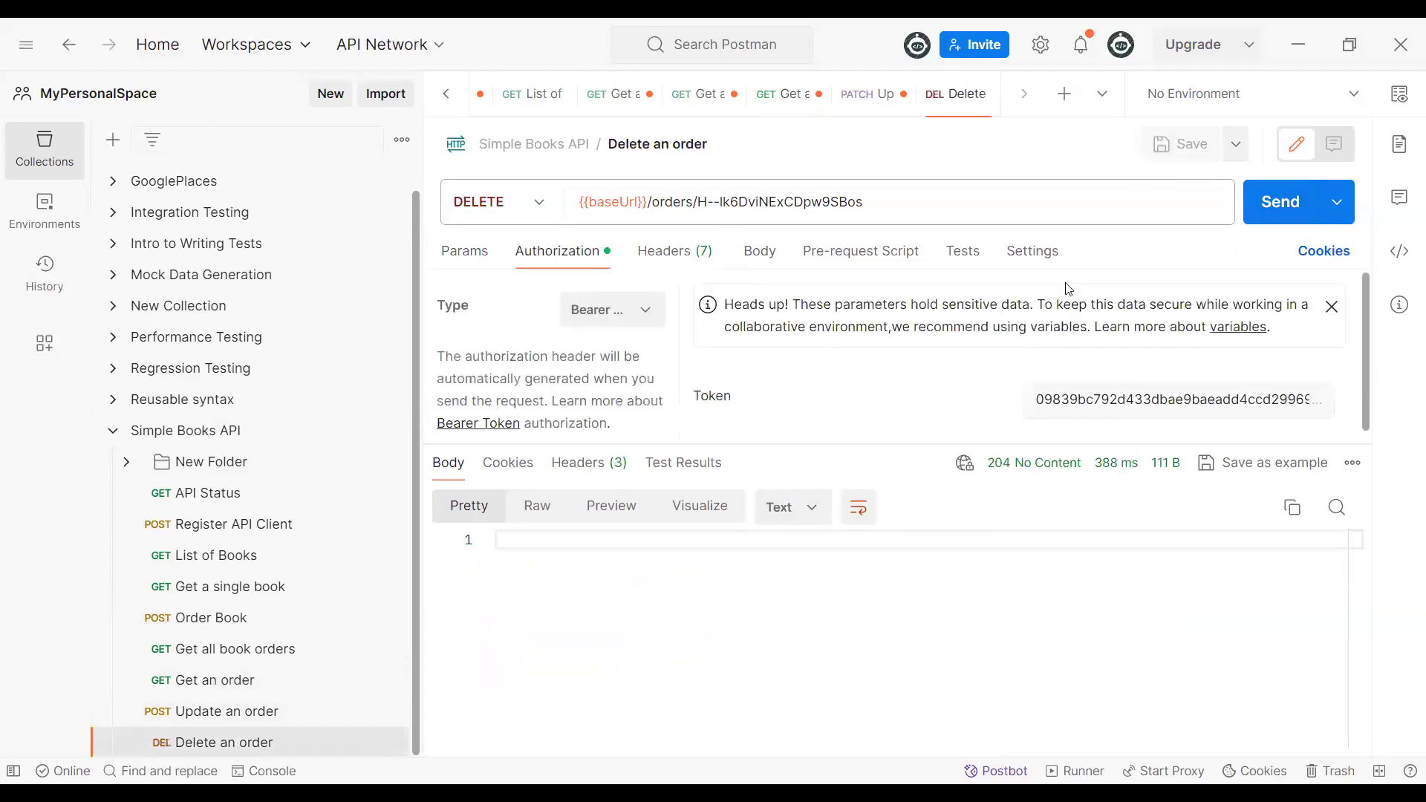
left_click(1272, 219)
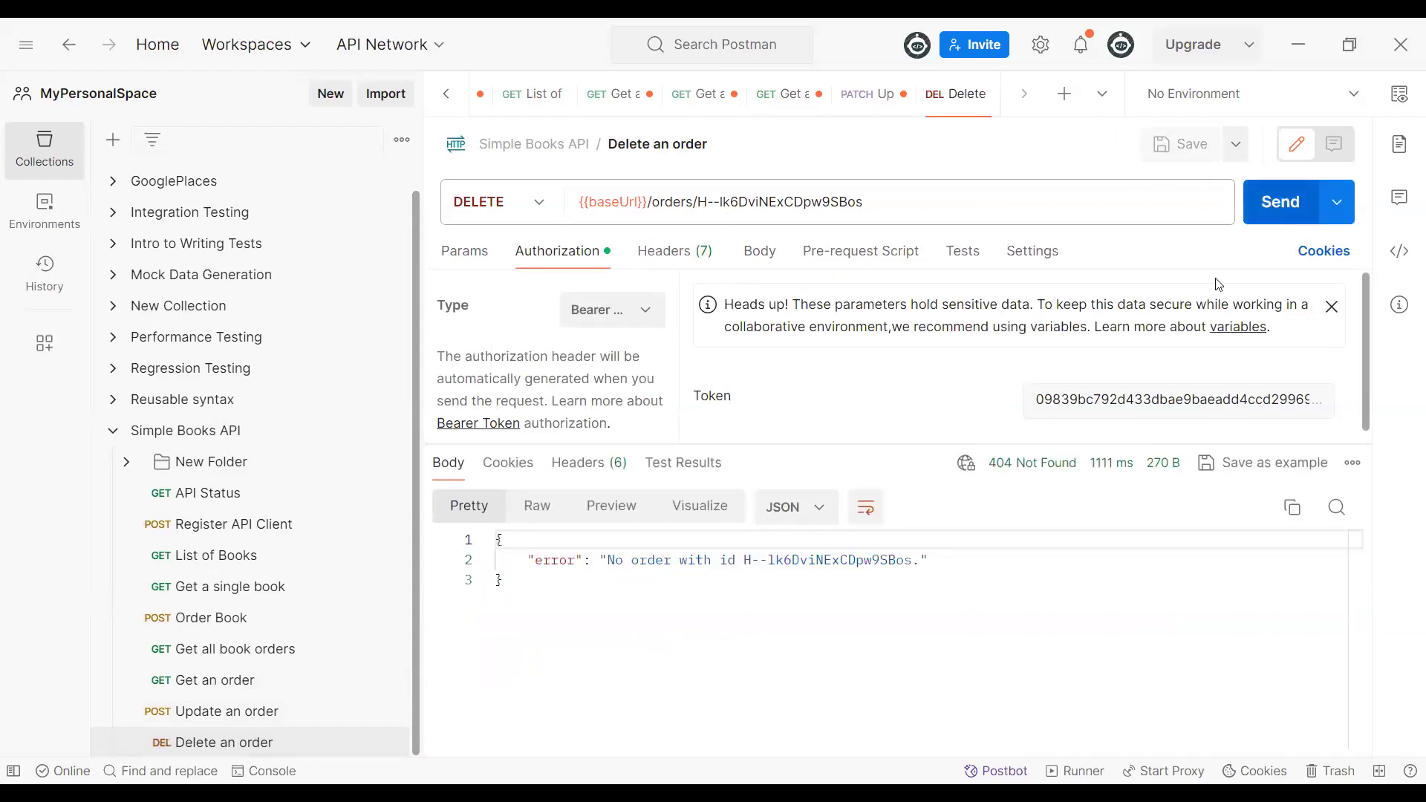
double_click(700, 202)
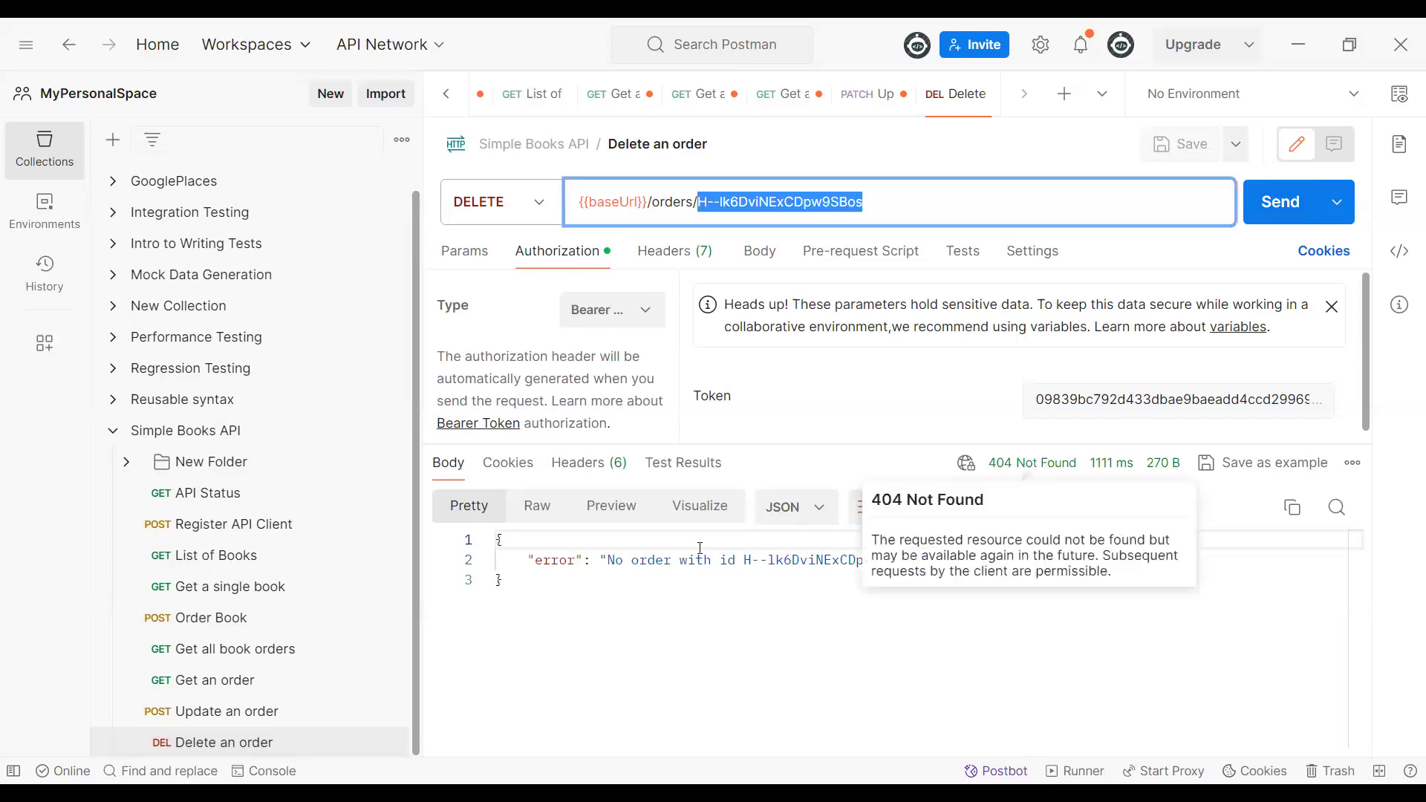
left_click_drag(608, 561, 913, 561)
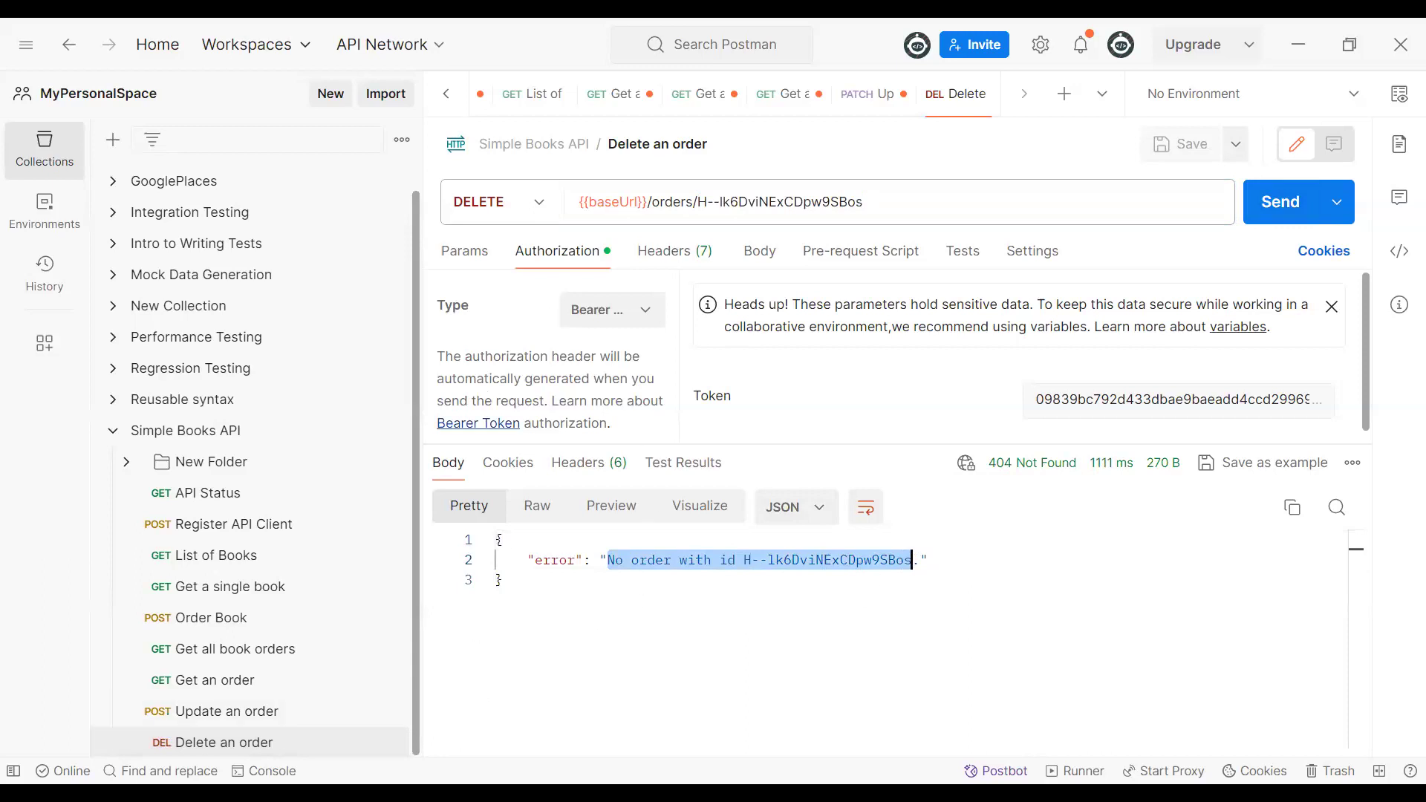
- Save the Update an order request with its PATCH method and single-field customerName body
left_click(248, 713)
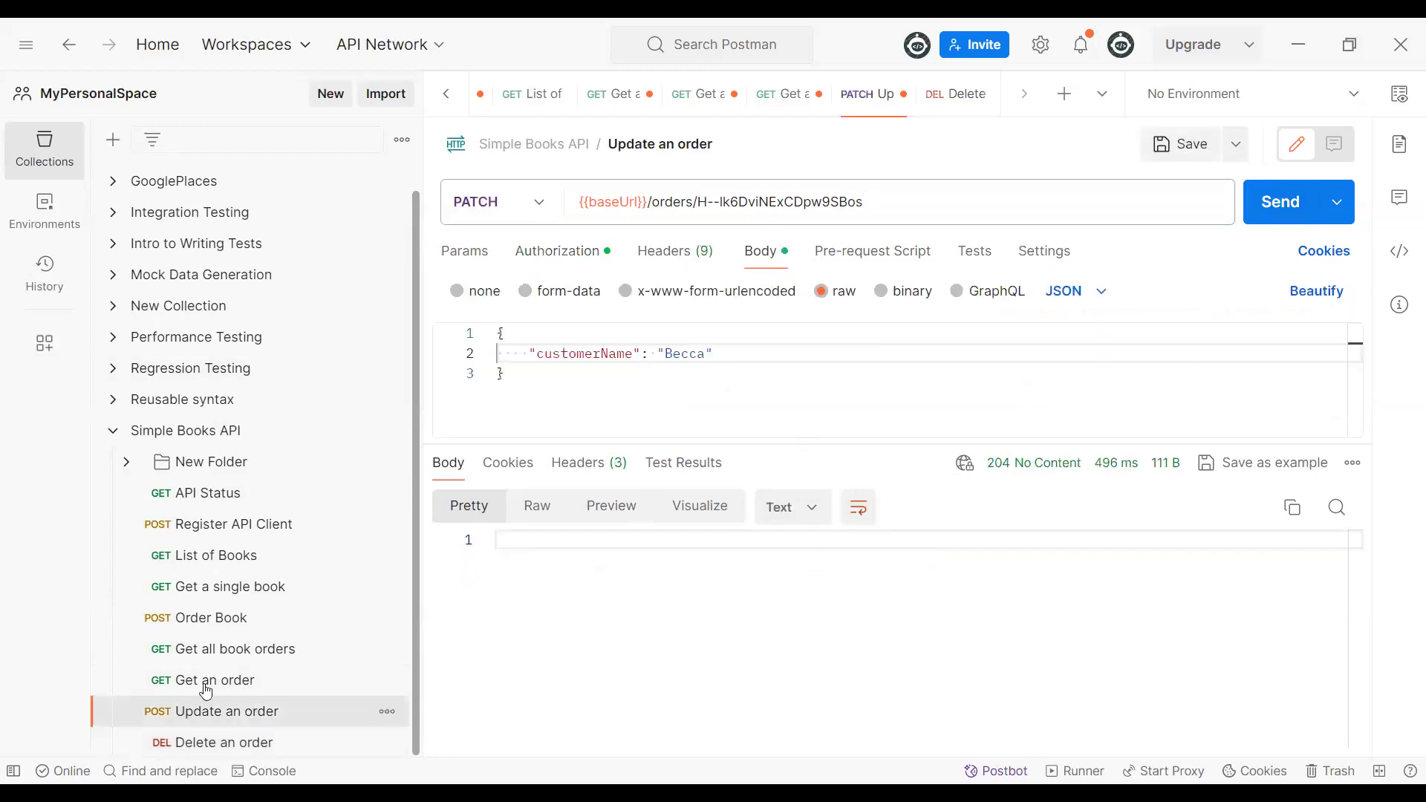
key("ctrl+s")
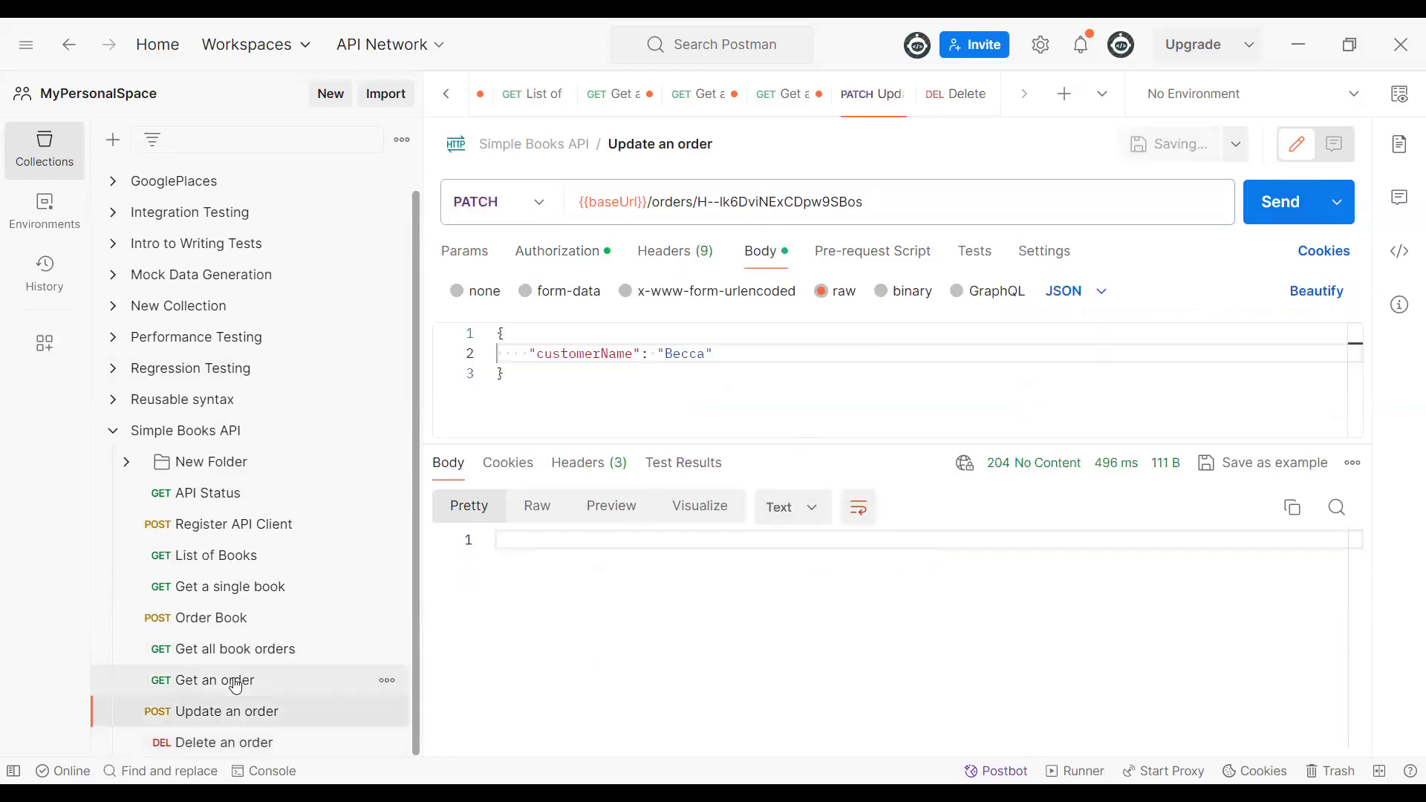
- Send Get an order for the same order ID and examine the response message and status to verify the deletion
left_click(236, 683)
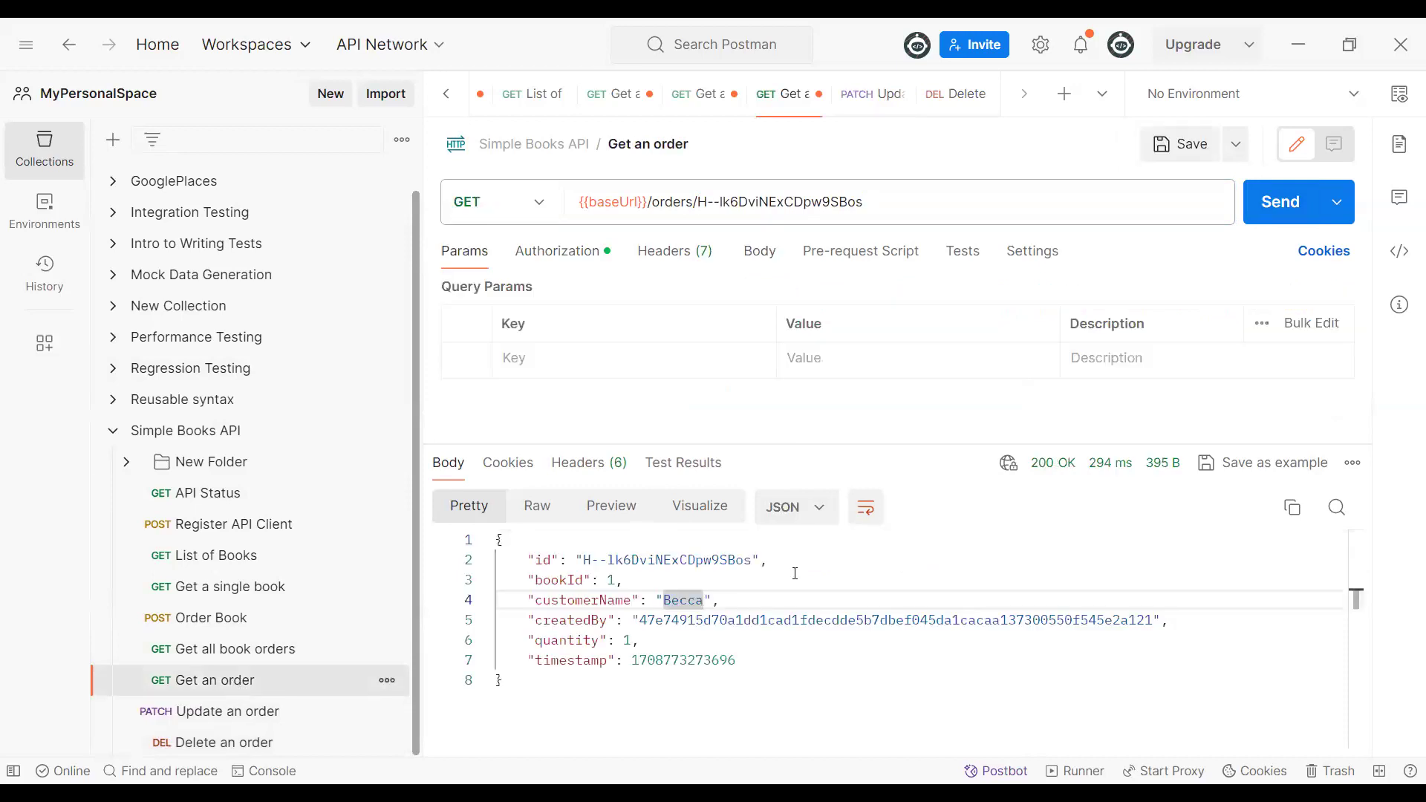
left_click(1293, 215)
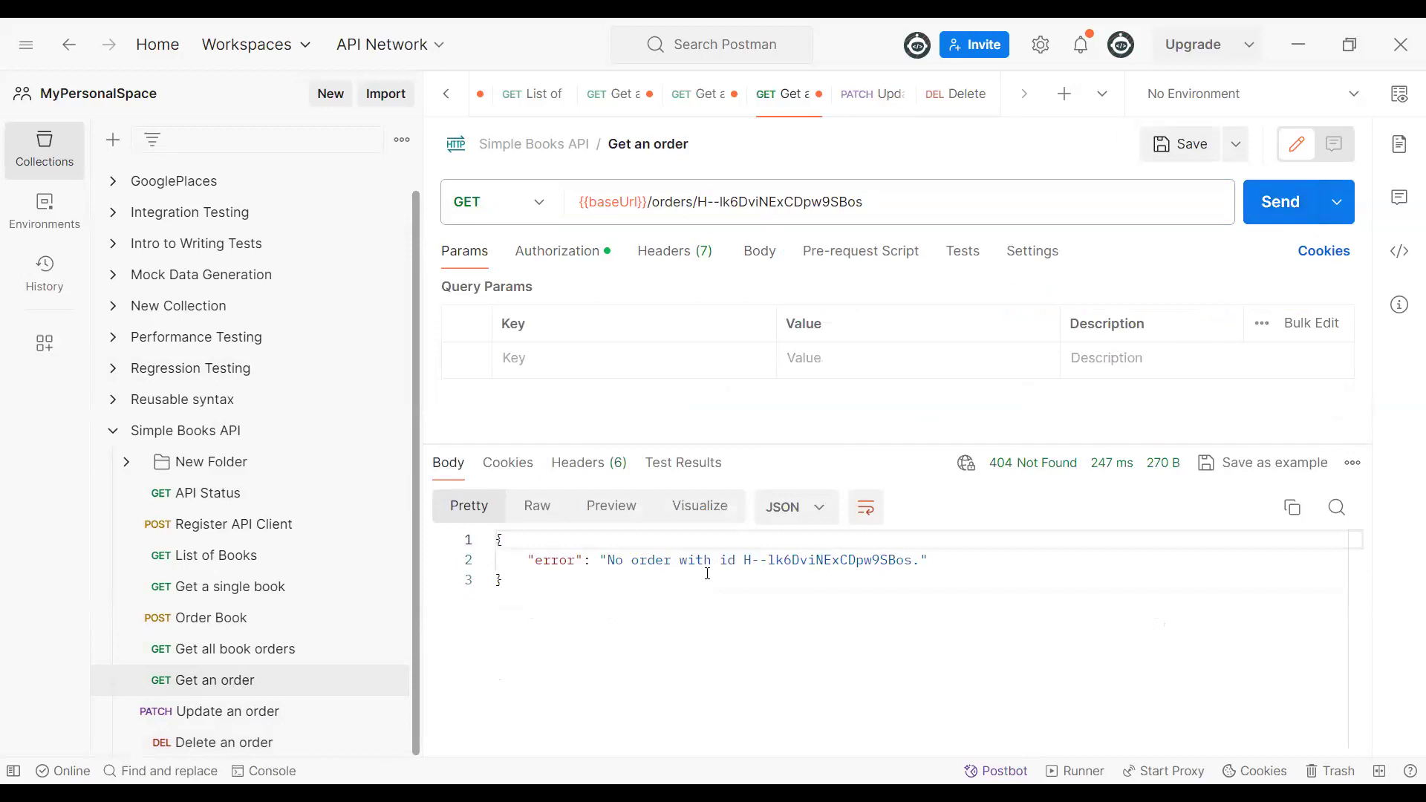
left_click_drag(719, 561, 608, 561)
mouse_move(1012, 476)
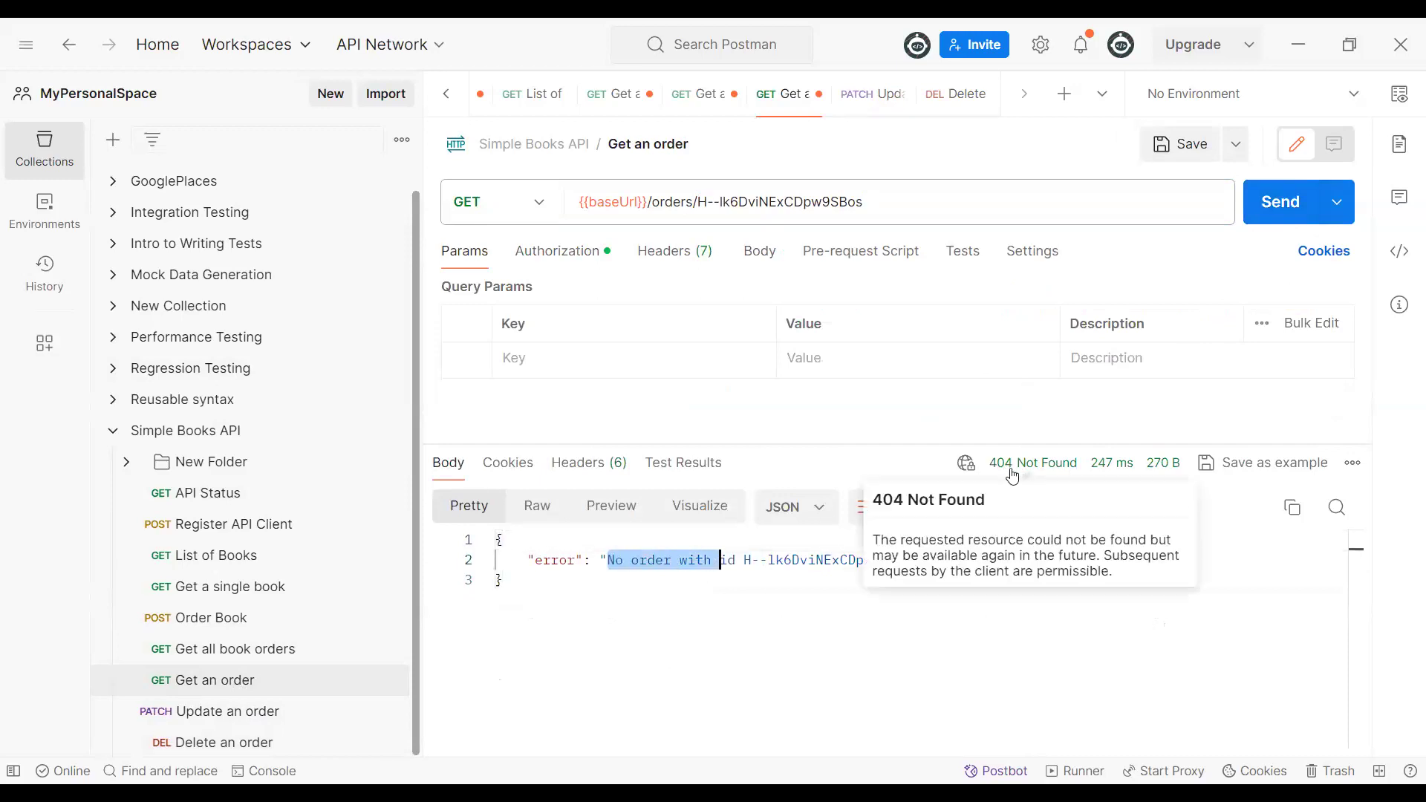
double_click(704, 202)
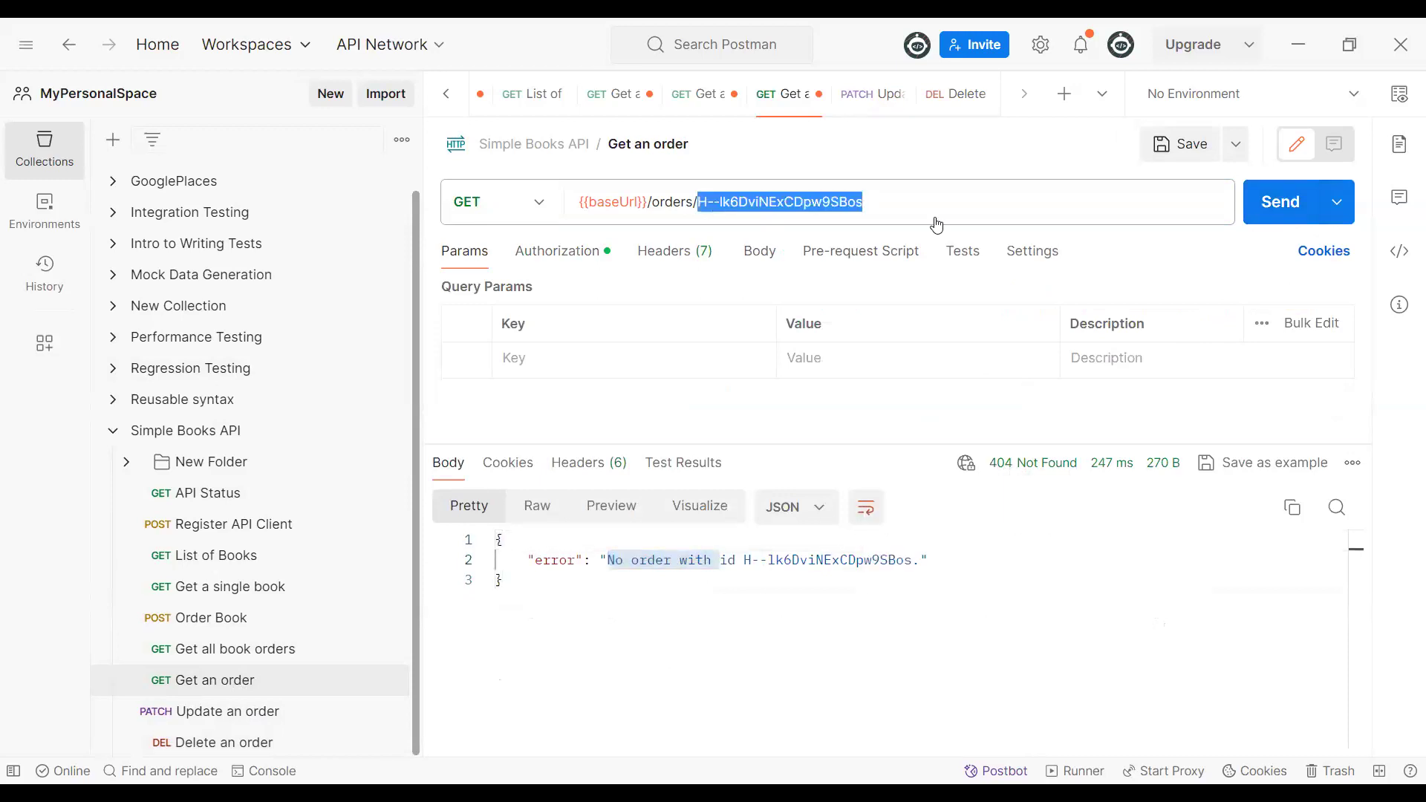